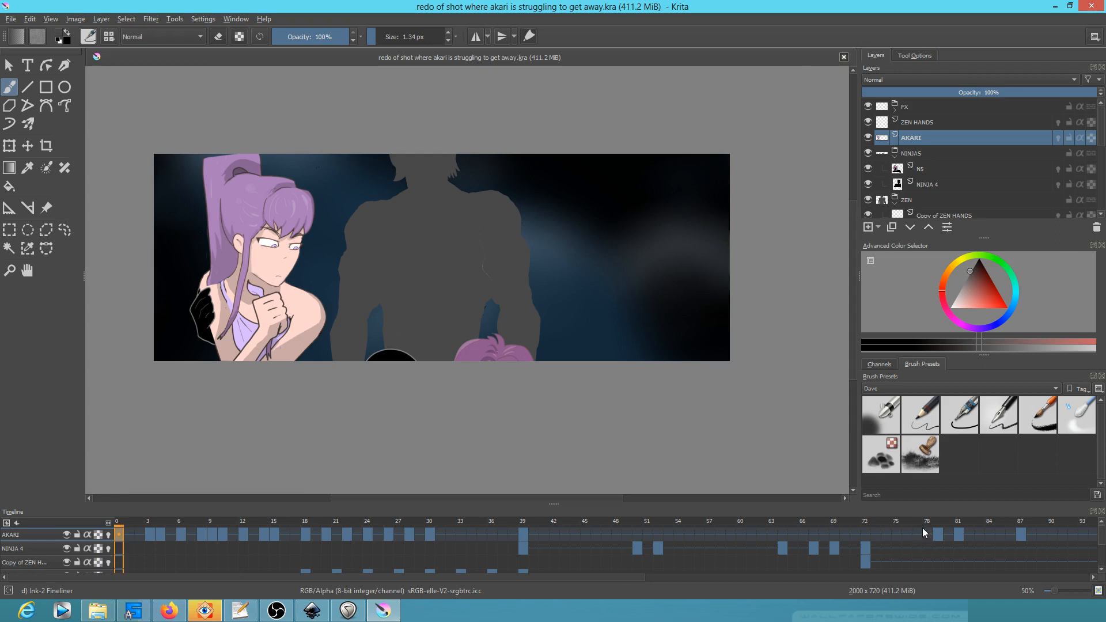
Review the animation by scrubbing through the timeline and playing it back from around frames 78, 69 and 37.
{"action": "left_click_drag", "start_coordinate": [110, 521], "coordinate": [20, 519]}
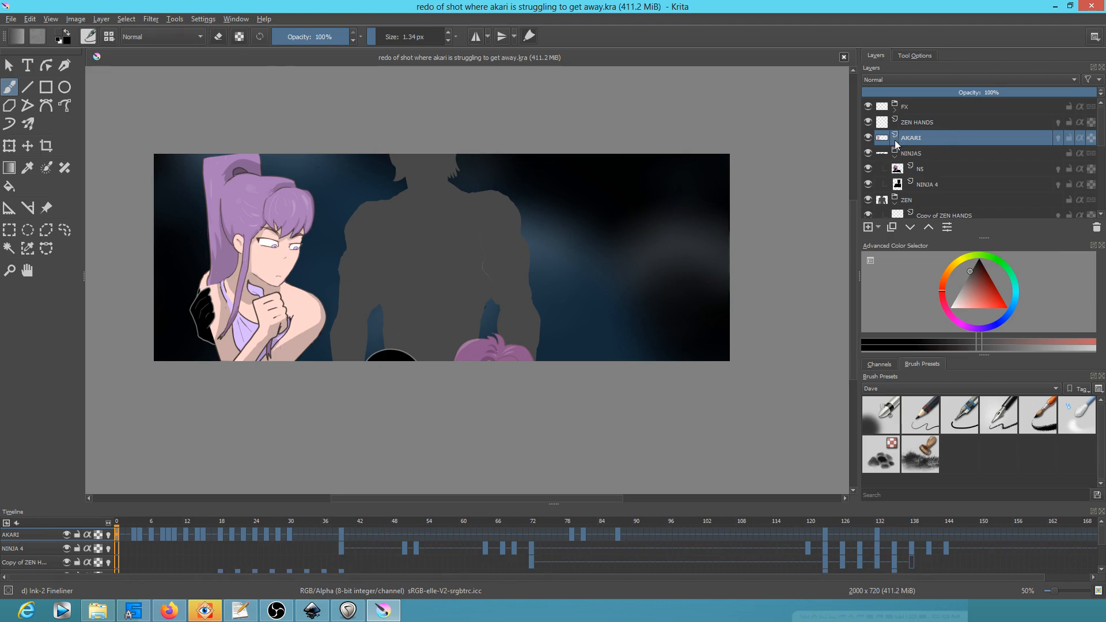
{"action": "left_click_drag", "start_coordinate": [122, 524], "coordinate": [741, 531]}
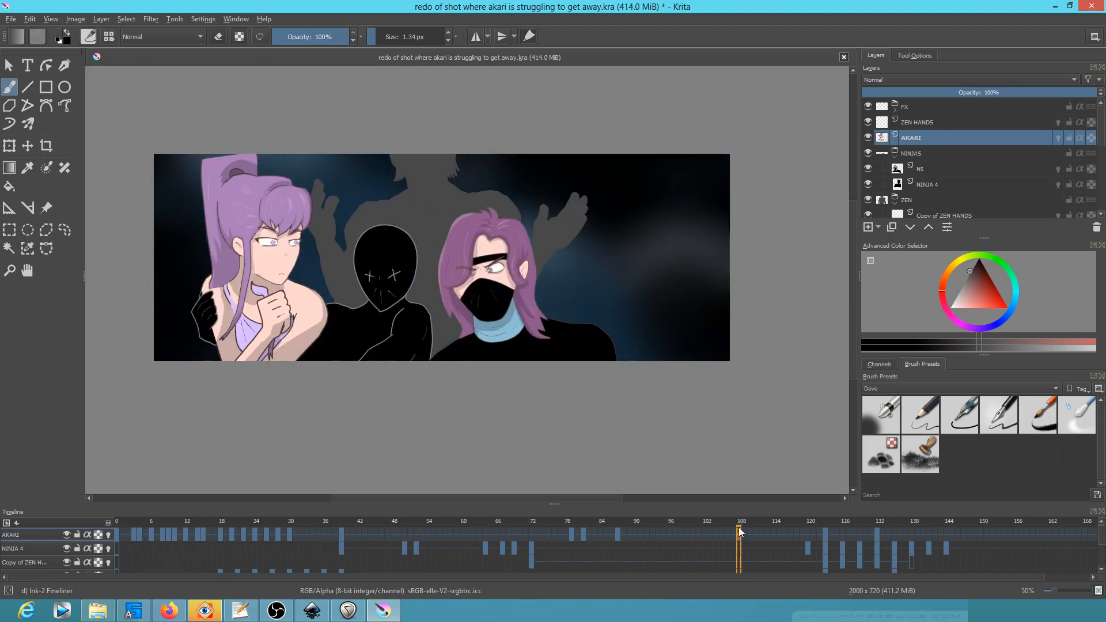
{"action": "left_click_drag", "start_coordinate": [807, 520], "coordinate": [569, 503]}
{"action": "key", "text": "space"}
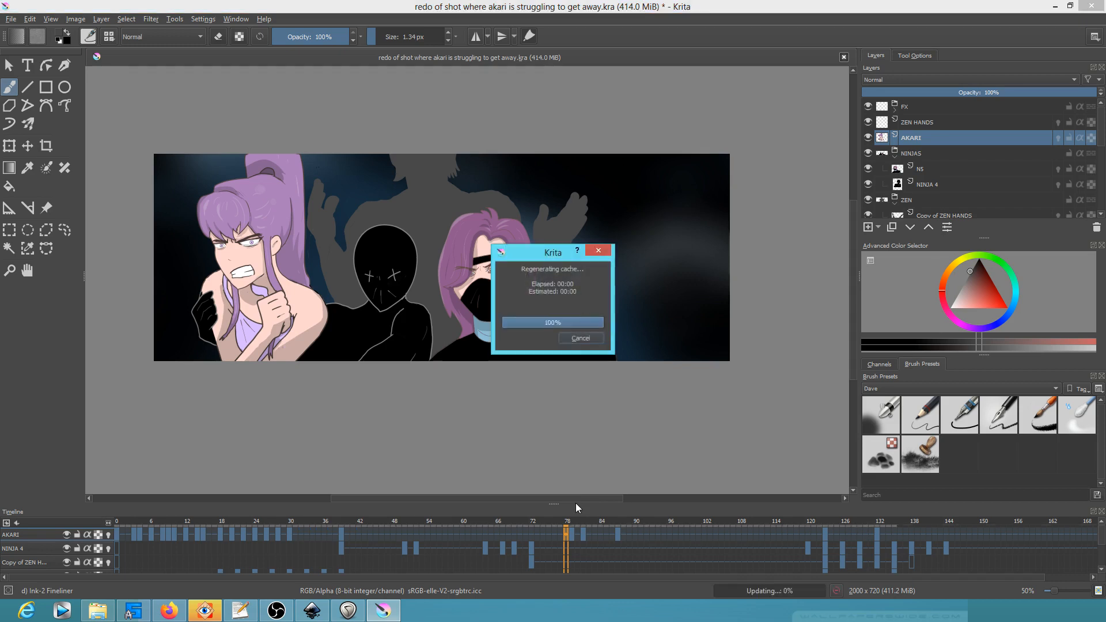
{"action": "key", "text": "space"}
{"action": "left_click", "coordinate": [514, 522]}
{"action": "key", "text": "space"}
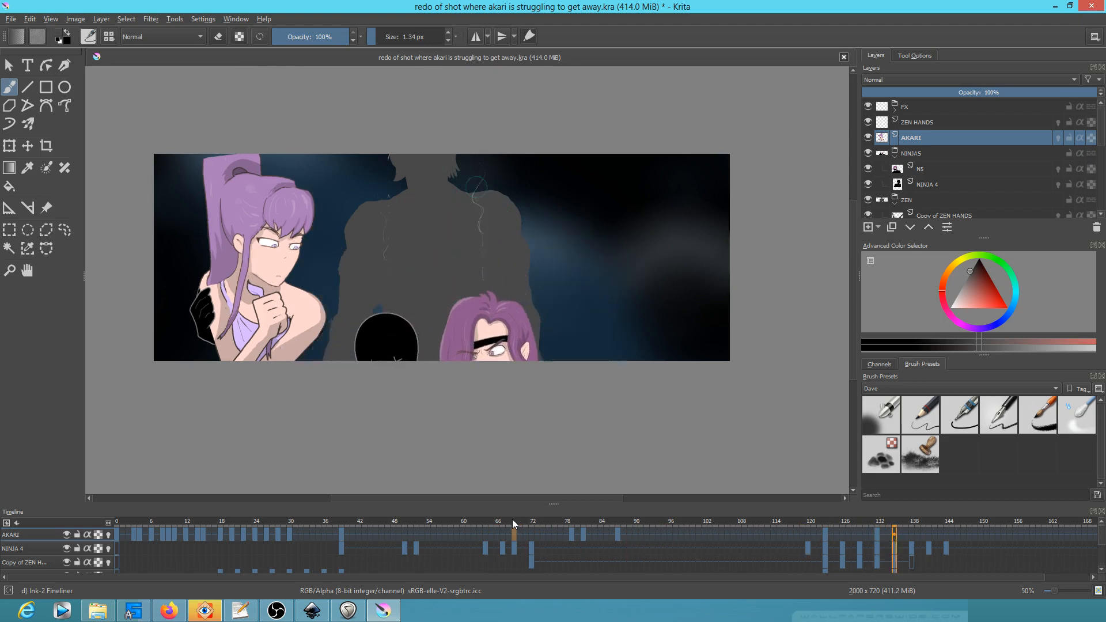
{"action": "left_click", "coordinate": [512, 519]}
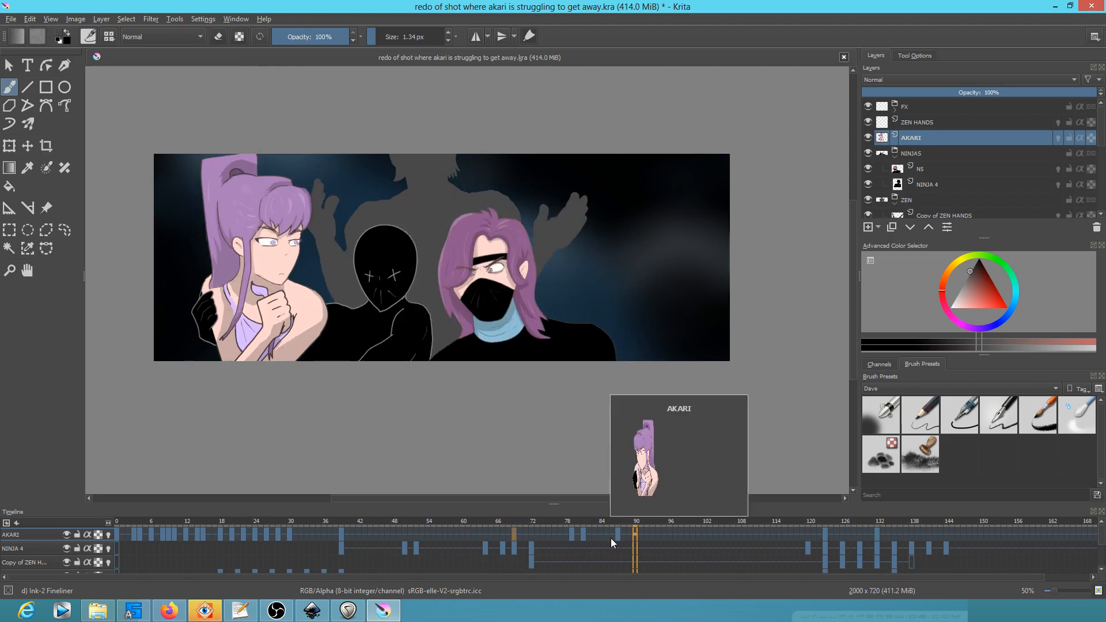
{"action": "left_click", "coordinate": [520, 524]}
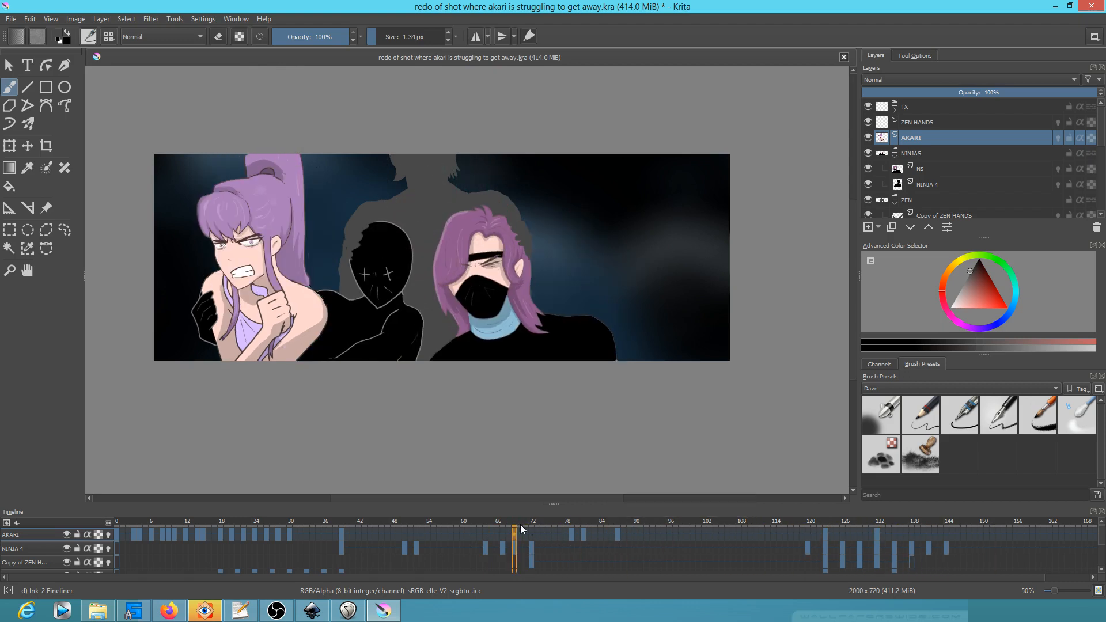
{"action": "left_click", "coordinate": [331, 519]}
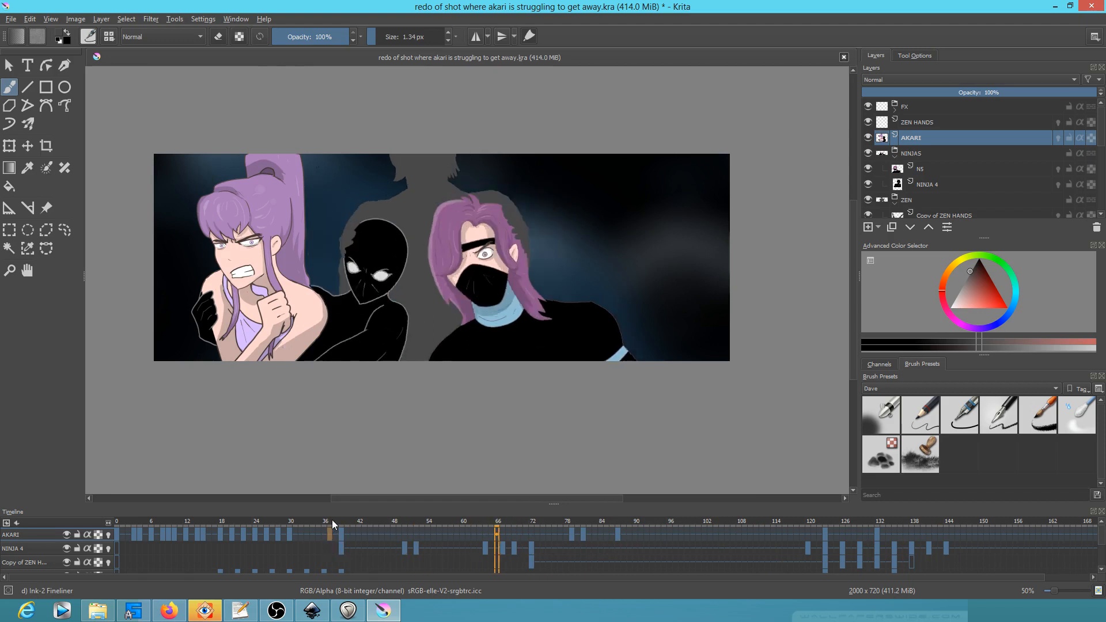
{"action": "key", "text": "space"}
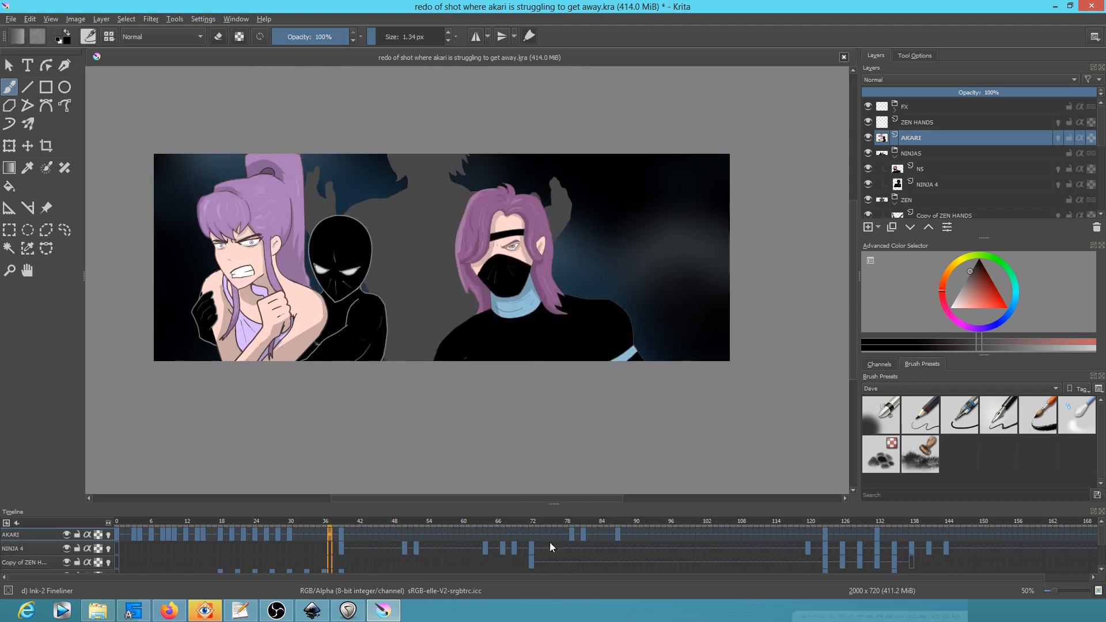
Move the AKARI keyframe at frame 87 to frame 96 and save the document.
{"action": "left_click_drag", "start_coordinate": [616, 537], "coordinate": [669, 534]}
{"action": "left_click", "coordinate": [538, 533]}
{"action": "key", "text": "space"}
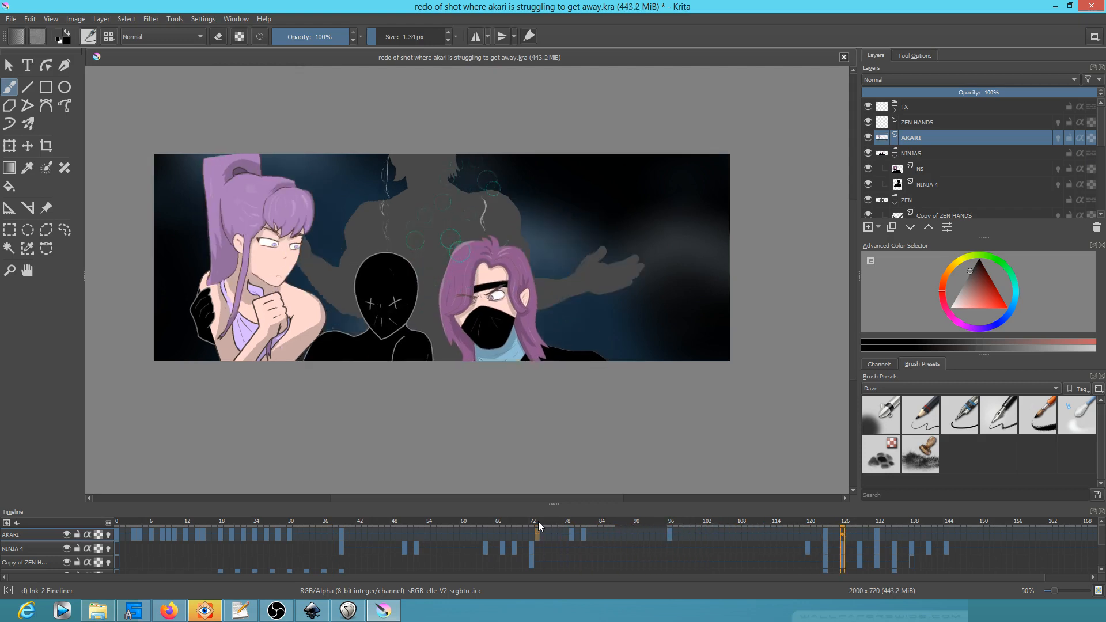
{"action": "key", "text": "space"}
{"action": "left_click", "coordinate": [11, 19]}
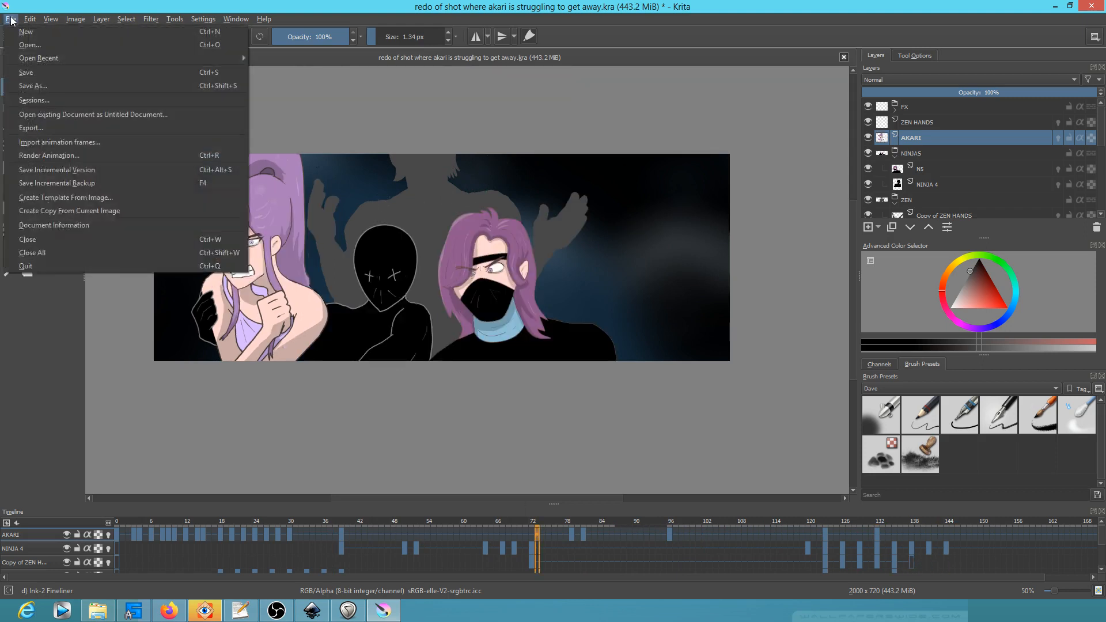
{"action": "left_click", "coordinate": [6, 74]}
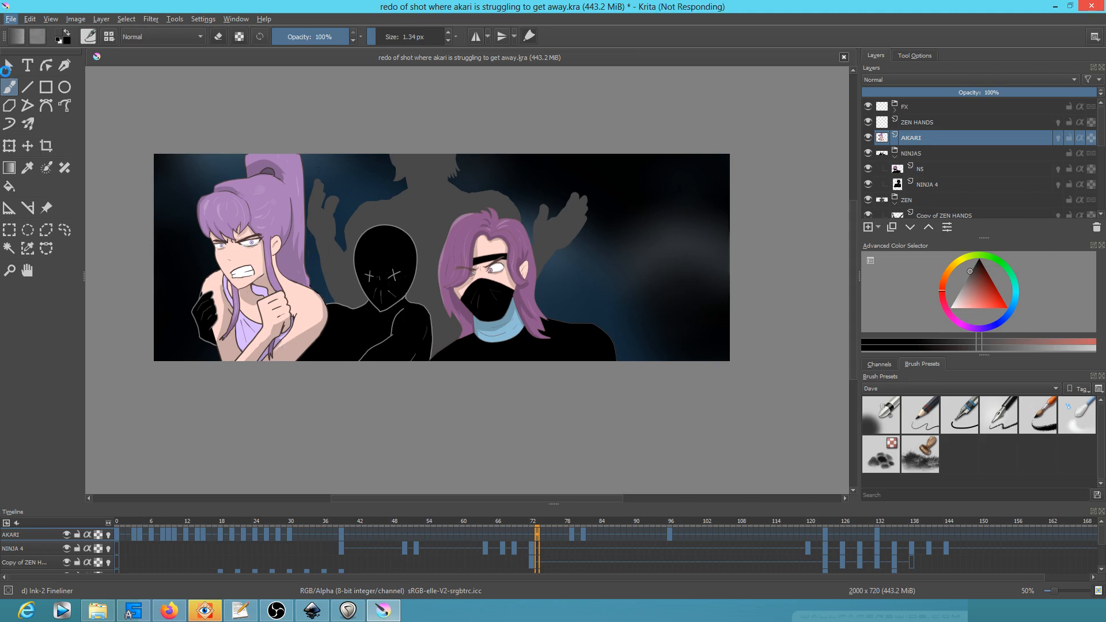
On AKARI's frame 123, paint sampled skin tone over the black gloved hand on her arm and erase the glove outside the arm.
{"action": "mouse_move", "coordinate": [587, 522]}
{"action": "left_mouse_down"}
{"action": "mouse_move", "coordinate": [703, 525]}
{"action": "mouse_move", "coordinate": [632, 527]}
{"action": "mouse_move", "coordinate": [724, 540]}
{"action": "mouse_move", "coordinate": [875, 537]}
{"action": "mouse_move", "coordinate": [788, 543]}
{"action": "mouse_move", "coordinate": [862, 539]}
{"action": "mouse_move", "coordinate": [824, 540]}
{"action": "left_mouse_up"}
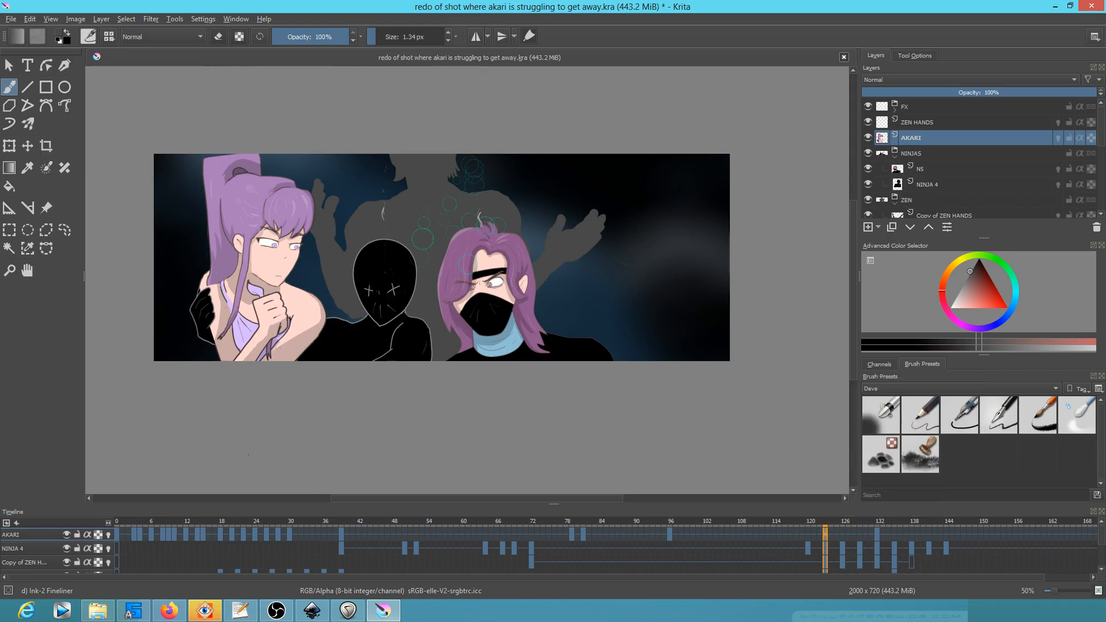
{"action": "left_click_drag", "start_coordinate": [234, 342], "coordinate": [230, 260]}
{"action": "left_click_drag", "start_coordinate": [187, 230], "coordinate": [283, 273]}
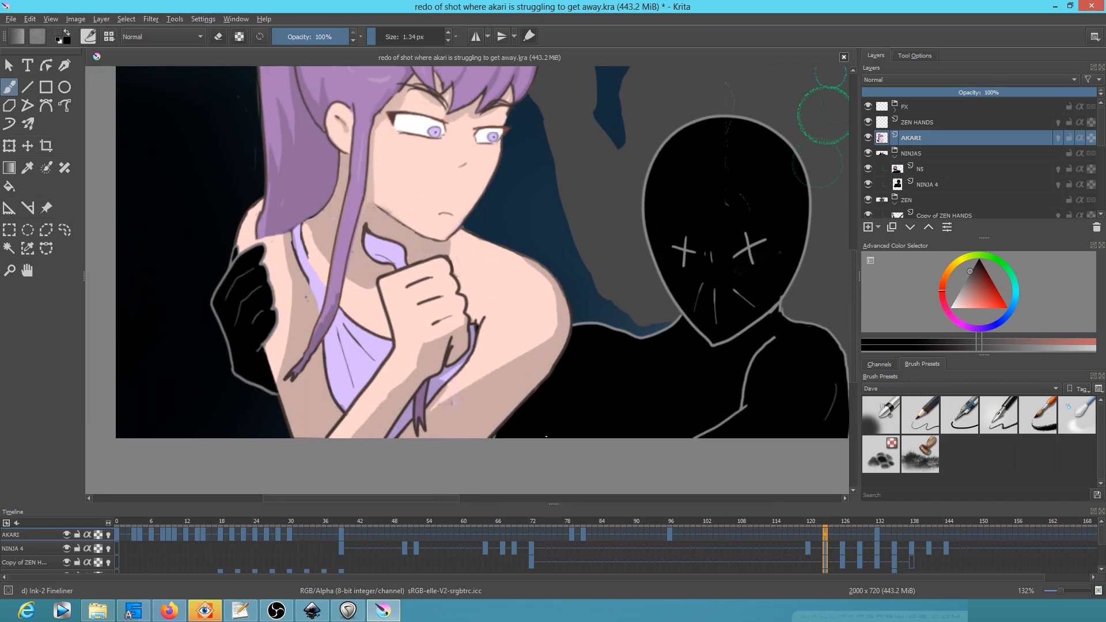
{"action": "left_click", "coordinate": [959, 414]}
{"action": "left_click", "coordinate": [283, 278], "text": "ctrl"}
{"action": "mouse_move", "coordinate": [283, 265]}
{"action": "left_mouse_down"}
{"action": "mouse_move", "coordinate": [267, 333]}
{"action": "mouse_move", "coordinate": [247, 268]}
{"action": "mouse_move", "coordinate": [269, 349]}
{"action": "mouse_move", "coordinate": [244, 258]}
{"action": "mouse_move", "coordinate": [271, 330]}
{"action": "mouse_move", "coordinate": [257, 245]}
{"action": "mouse_move", "coordinate": [277, 331]}
{"action": "left_mouse_up"}
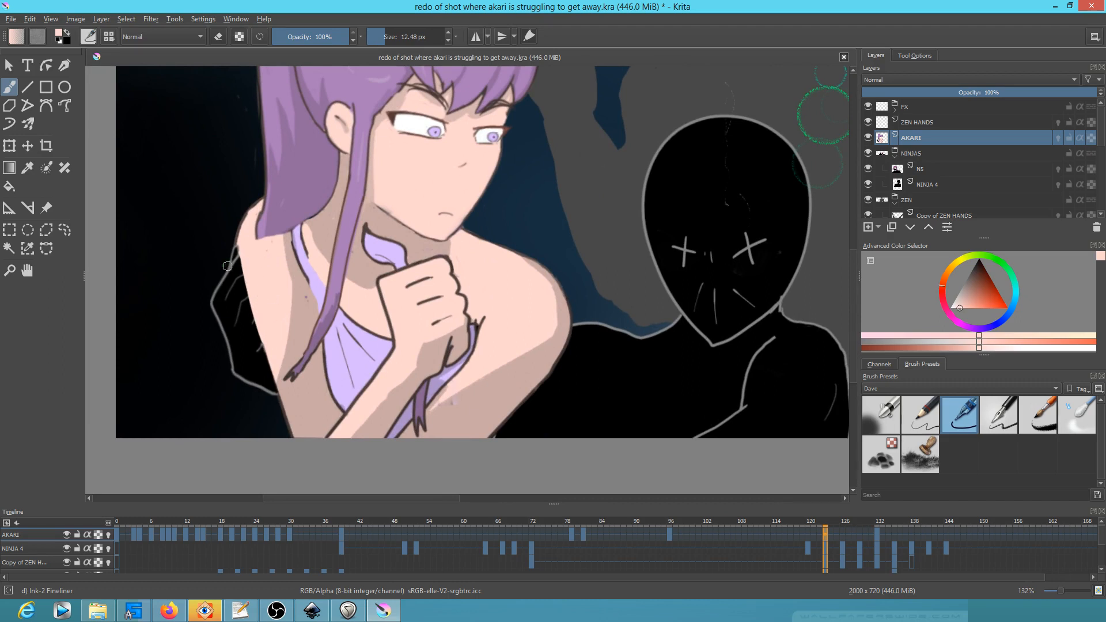
{"action": "key", "text": "e"}
{"action": "mouse_move", "coordinate": [232, 281]}
{"action": "left_mouse_down"}
{"action": "mouse_move", "coordinate": [247, 314]}
{"action": "mouse_move", "coordinate": [236, 249]}
{"action": "left_mouse_up"}
{"action": "mouse_move", "coordinate": [275, 407]}
{"action": "left_mouse_down"}
{"action": "mouse_move", "coordinate": [212, 302]}
{"action": "mouse_move", "coordinate": [230, 351]}
{"action": "left_mouse_up"}
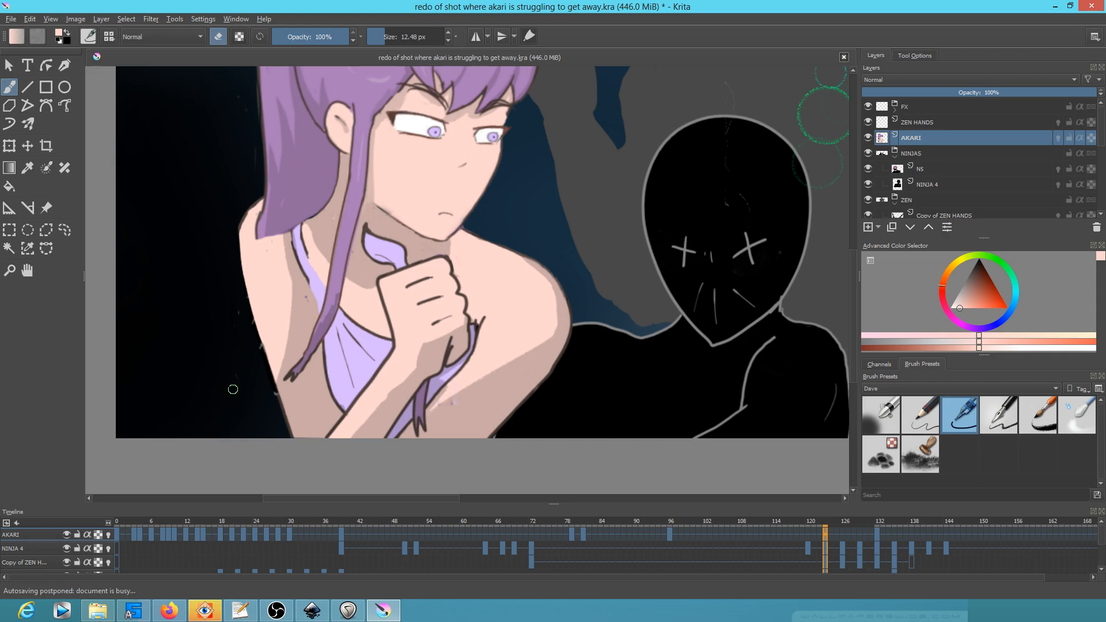
On AKARI's frame 96, paint a small purple hair lock below the chin and trim its edge with sampled skin tone.
{"action": "left_click", "coordinate": [572, 520]}
{"action": "left_click_drag", "start_coordinate": [588, 521], "coordinate": [670, 526]}
{"action": "left_click_drag", "start_coordinate": [484, 266], "coordinate": [469, 249]}
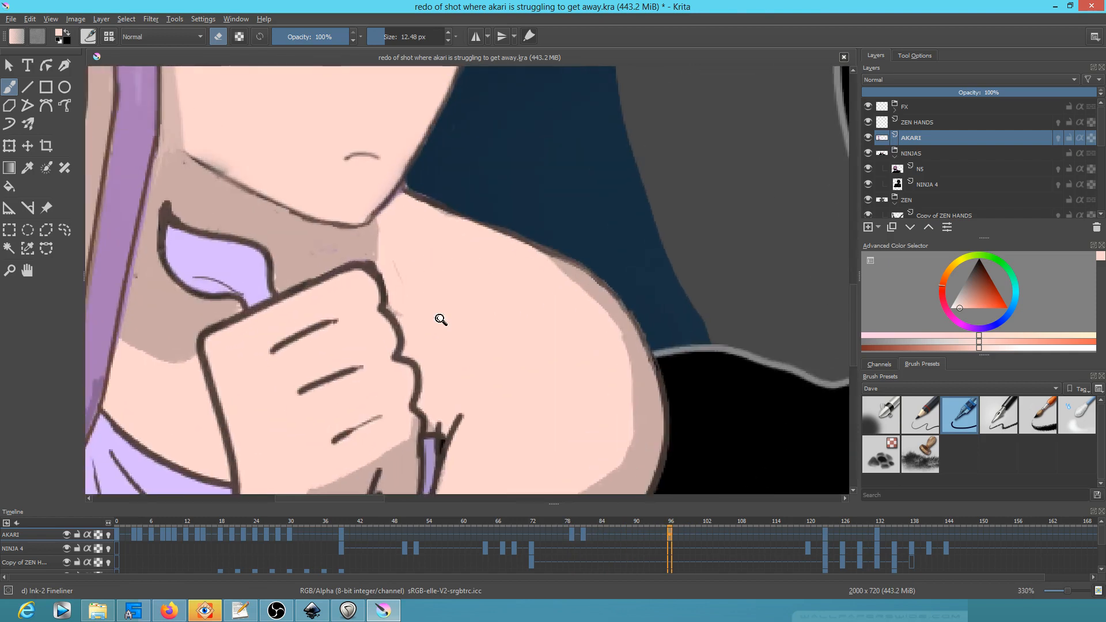
{"action": "left_click_drag", "start_coordinate": [441, 320], "coordinate": [442, 374]}
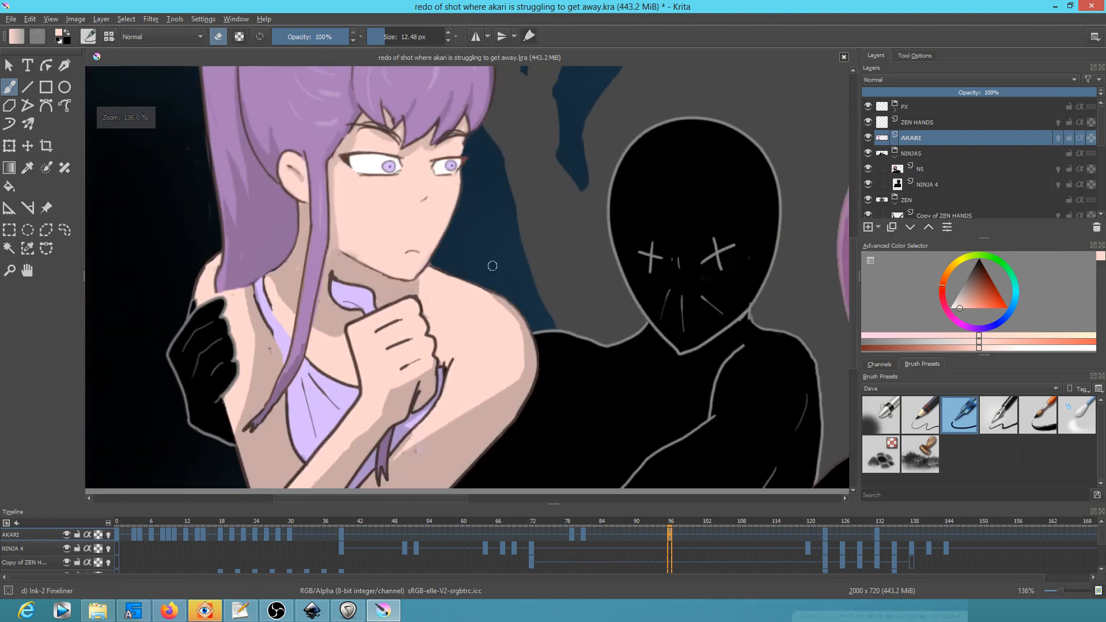
{"action": "left_click", "coordinate": [382, 448], "text": "ctrl"}
{"action": "mouse_move", "coordinate": [418, 294]}
{"action": "left_mouse_down"}
{"action": "mouse_move", "coordinate": [422, 280]}
{"action": "mouse_move", "coordinate": [413, 286]}
{"action": "left_mouse_up"}
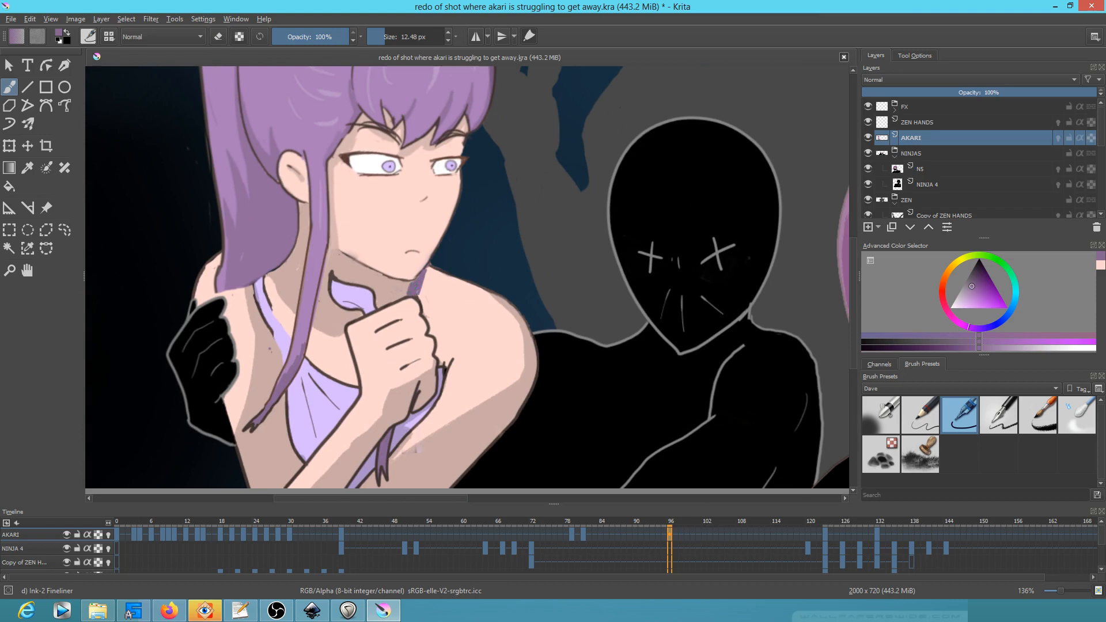
{"action": "left_click_drag", "start_coordinate": [411, 281], "coordinate": [407, 298]}
{"action": "left_click", "coordinate": [403, 299], "text": "ctrl"}
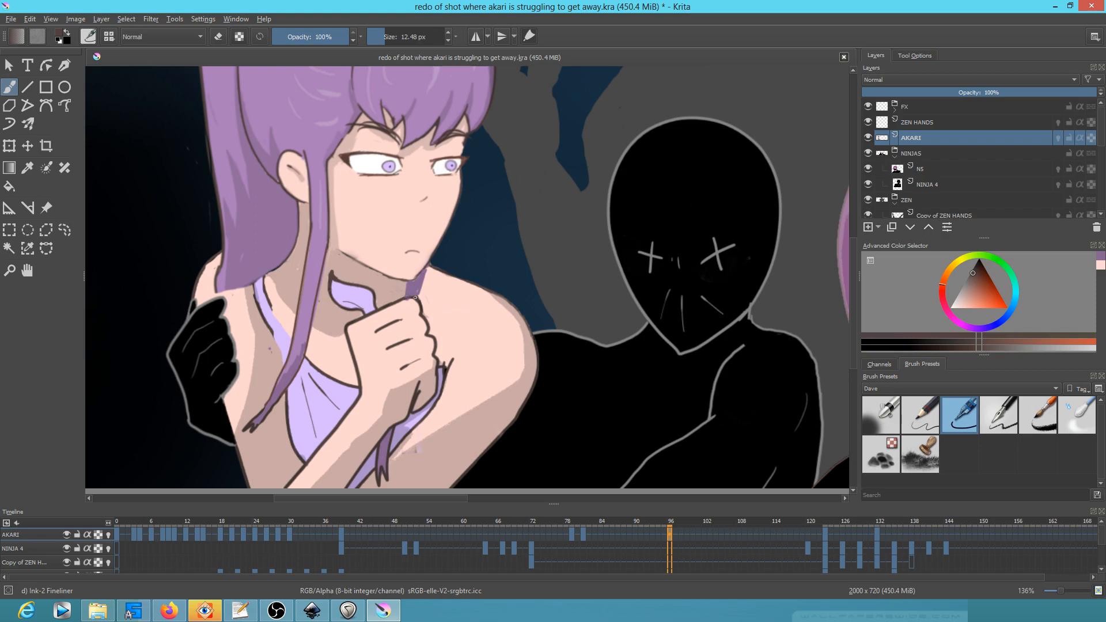
{"action": "left_click", "coordinate": [423, 296], "text": "ctrl"}
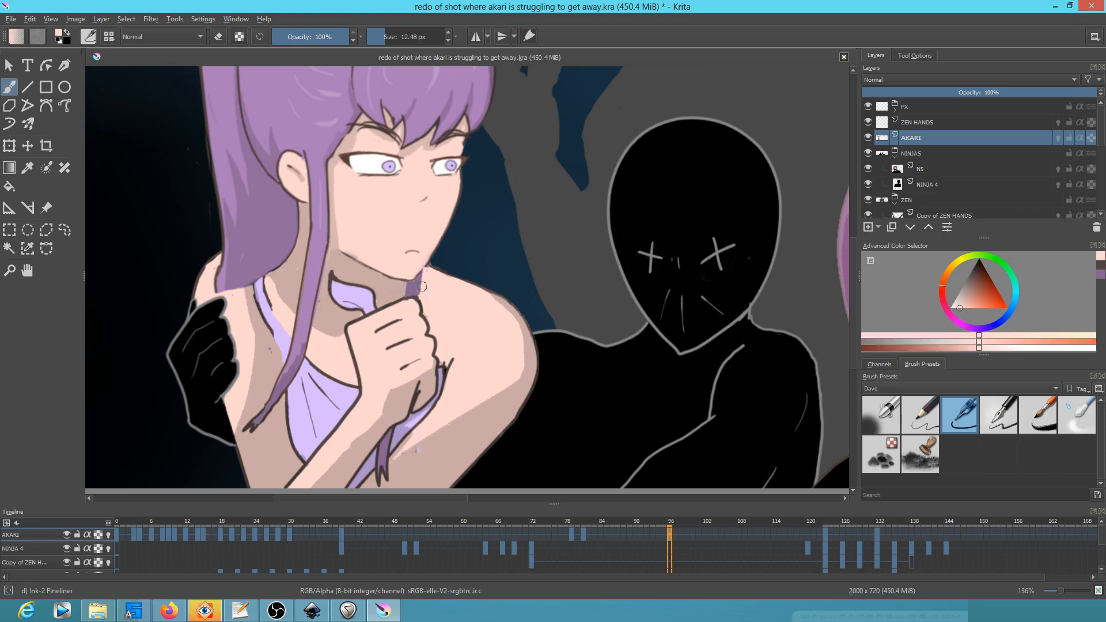
{"action": "left_click_drag", "start_coordinate": [422, 289], "coordinate": [426, 283]}
Outline the small hair lock below the chin in the sampled dark brown line colour.
{"action": "key", "text": "ctrl+t"}
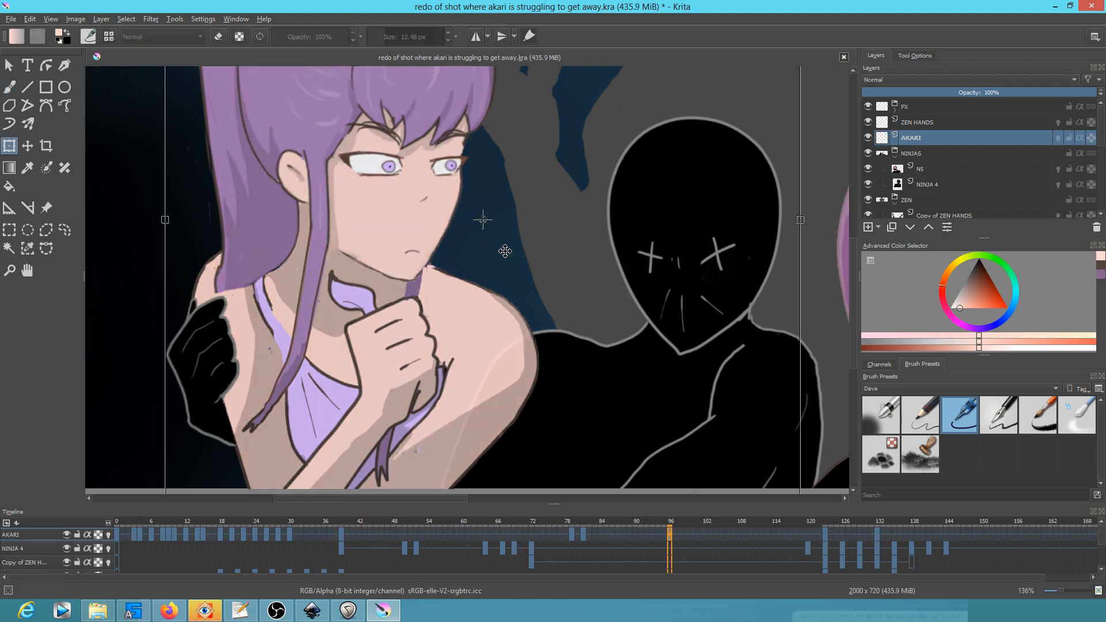
{"action": "key", "text": "b"}
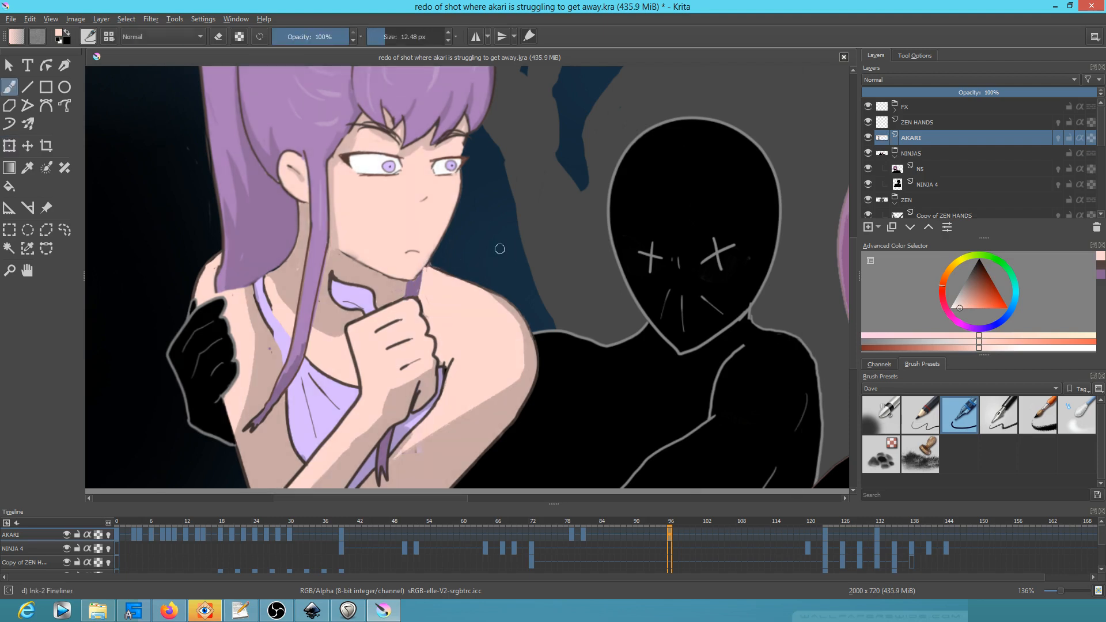
{"action": "left_click", "coordinate": [395, 122], "text": "ctrl"}
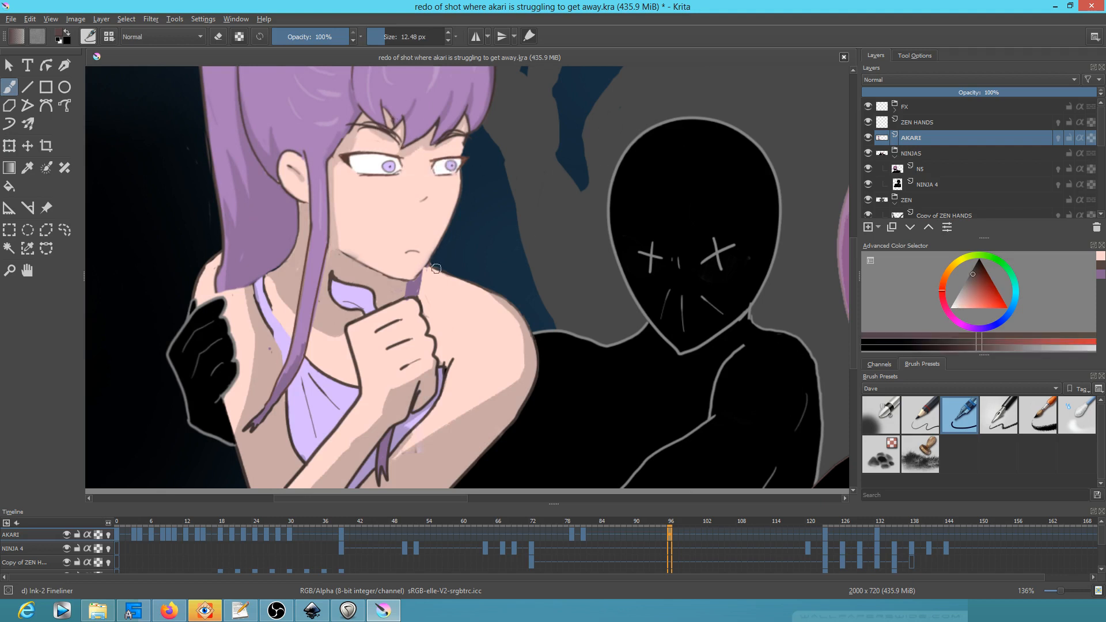
{"action": "left_click_drag", "start_coordinate": [436, 269], "coordinate": [419, 294]}
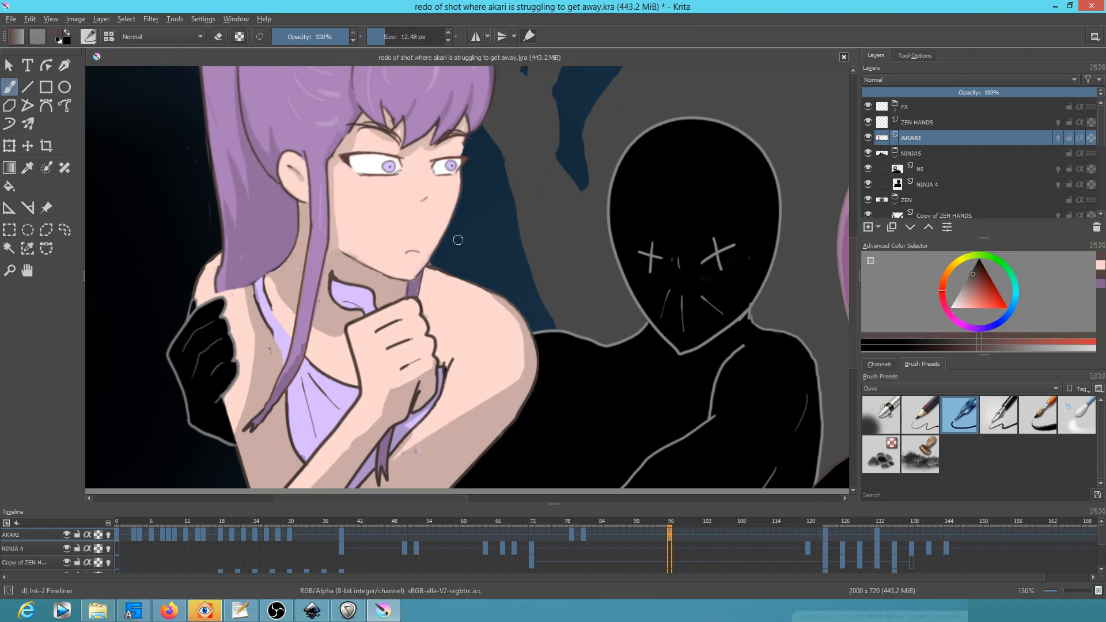
Paint light and shadow skin tones over the ponytail's lower end to reshape the shoulder line.
{"action": "mouse_move", "coordinate": [346, 276]}
{"action": "left_mouse_down"}
{"action": "mouse_move", "coordinate": [316, 287]}
{"action": "mouse_move", "coordinate": [284, 261]}
{"action": "mouse_move", "coordinate": [212, 276]}
{"action": "mouse_move", "coordinate": [301, 239]}
{"action": "mouse_move", "coordinate": [271, 257]}
{"action": "mouse_move", "coordinate": [266, 279]}
{"action": "mouse_move", "coordinate": [281, 254]}
{"action": "left_mouse_up"}
{"action": "left_click", "coordinate": [305, 222], "text": "ctrl"}
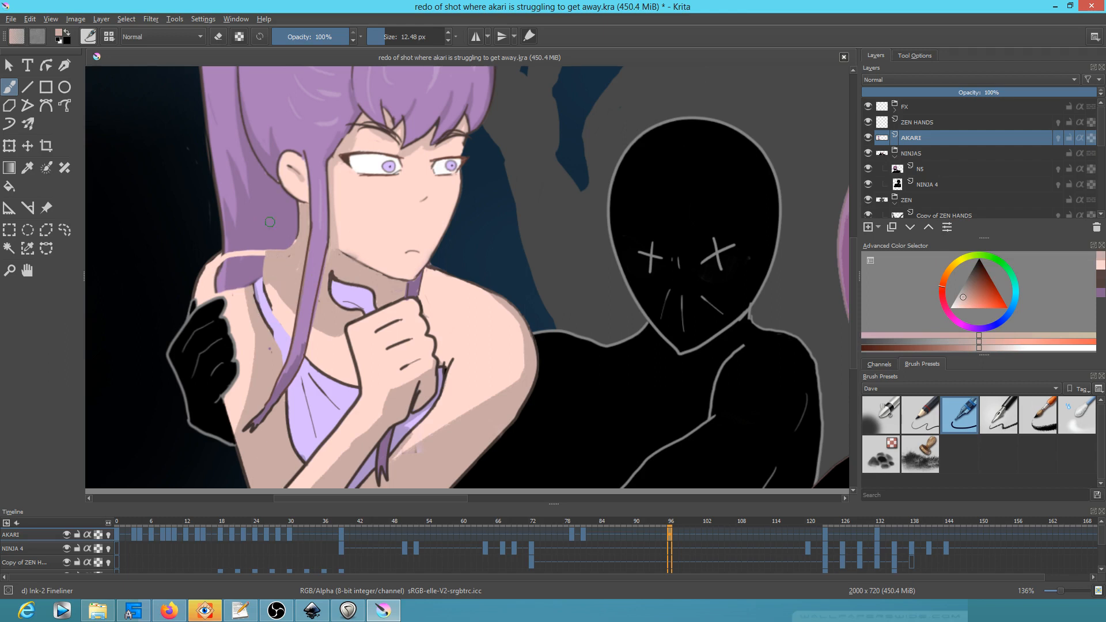
{"action": "left_click", "coordinate": [242, 293], "text": "ctrl"}
{"action": "mouse_move", "coordinate": [245, 257]}
{"action": "left_mouse_down"}
{"action": "mouse_move", "coordinate": [224, 264]}
{"action": "mouse_move", "coordinate": [218, 290]}
{"action": "mouse_move", "coordinate": [232, 282]}
{"action": "left_mouse_up"}
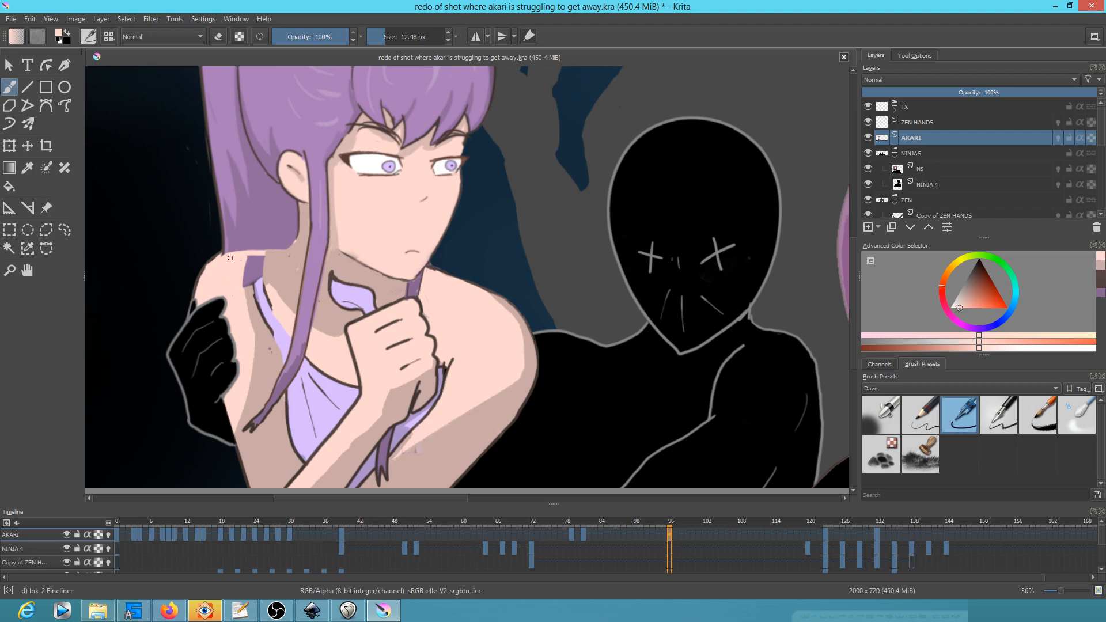
Extend the lavender strap up to the shoulder line and fill the remaining hair colour beside it with shadow skin tone.
{"action": "left_click", "coordinate": [263, 291], "text": "ctrl"}
{"action": "mouse_move", "coordinate": [260, 256]}
{"action": "left_mouse_down"}
{"action": "mouse_move", "coordinate": [258, 288]}
{"action": "mouse_move", "coordinate": [262, 253]}
{"action": "mouse_move", "coordinate": [265, 295]}
{"action": "mouse_move", "coordinate": [289, 344]}
{"action": "left_mouse_up"}
{"action": "left_click", "coordinate": [252, 303], "text": "ctrl"}
{"action": "left_click_drag", "start_coordinate": [251, 293], "coordinate": [255, 254]}
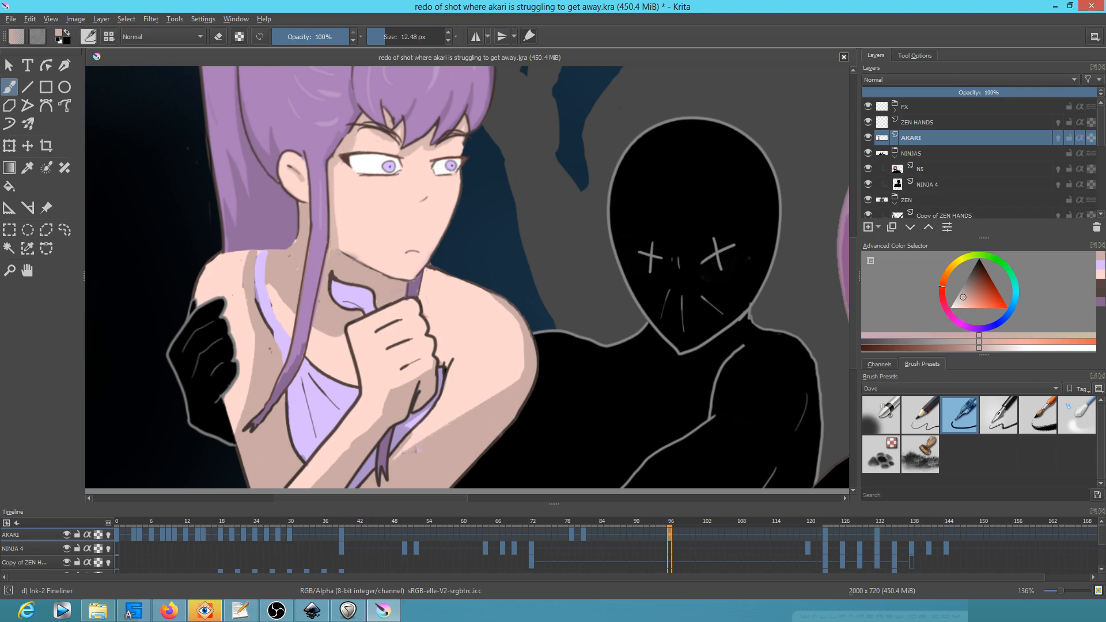
Outline the extended strap and shoulder in sampled dark brown, and touch up the neck beside the ponytail with shadow skin tone.
{"action": "left_click", "coordinate": [322, 371], "text": "ctrl"}
{"action": "left_click_drag", "start_coordinate": [273, 330], "coordinate": [283, 360]}
{"action": "left_click_drag", "start_coordinate": [259, 251], "coordinate": [257, 300]}
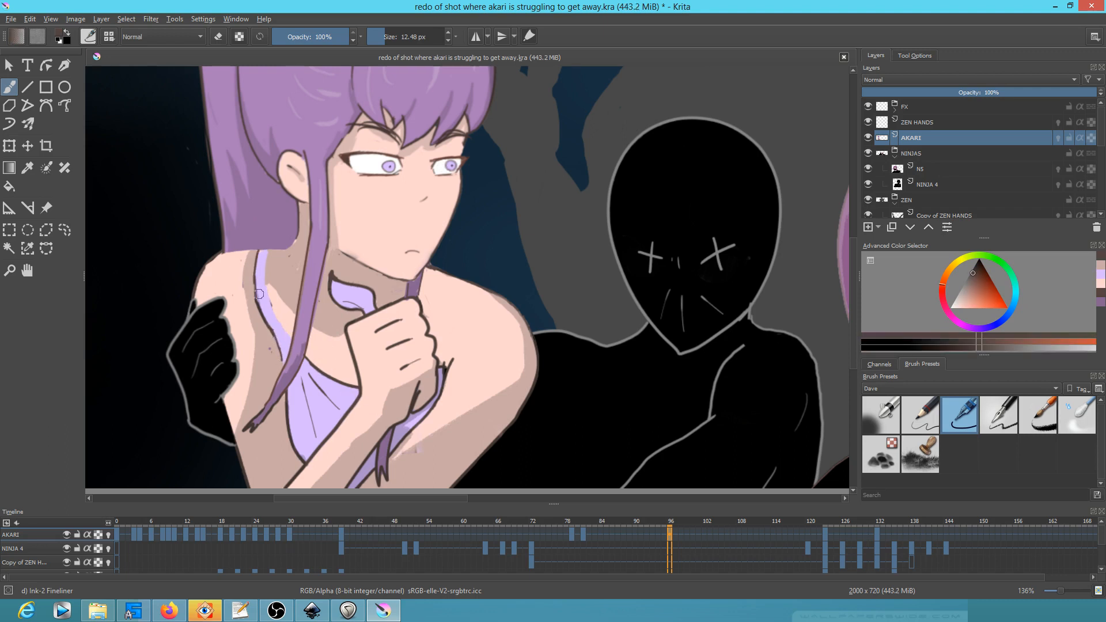
{"action": "mouse_move", "coordinate": [269, 250]}
{"action": "left_mouse_down"}
{"action": "mouse_move", "coordinate": [267, 295]}
{"action": "mouse_move", "coordinate": [286, 329]}
{"action": "left_mouse_up"}
{"action": "left_click_drag", "start_coordinate": [220, 254], "coordinate": [237, 250]}
{"action": "left_click", "coordinate": [289, 254], "text": "ctrl"}
{"action": "left_click_drag", "start_coordinate": [296, 240], "coordinate": [293, 250]}
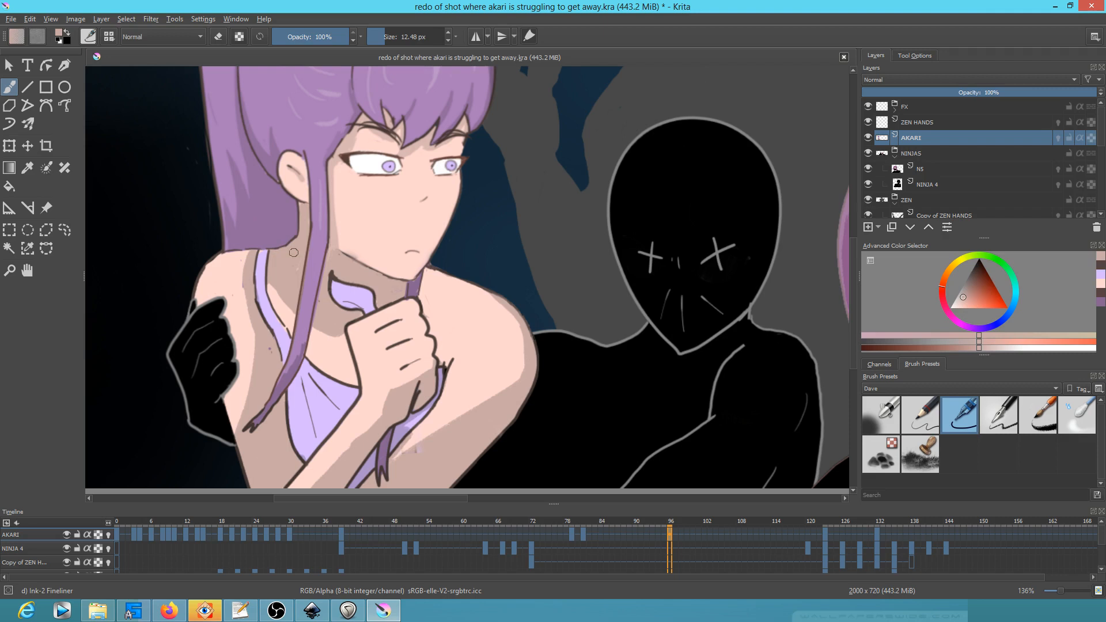
Return to AKARI's frame 123, compare it with the neighbouring frames, and erase along the outer edge of the shoulder.
{"action": "left_click", "coordinate": [824, 535]}
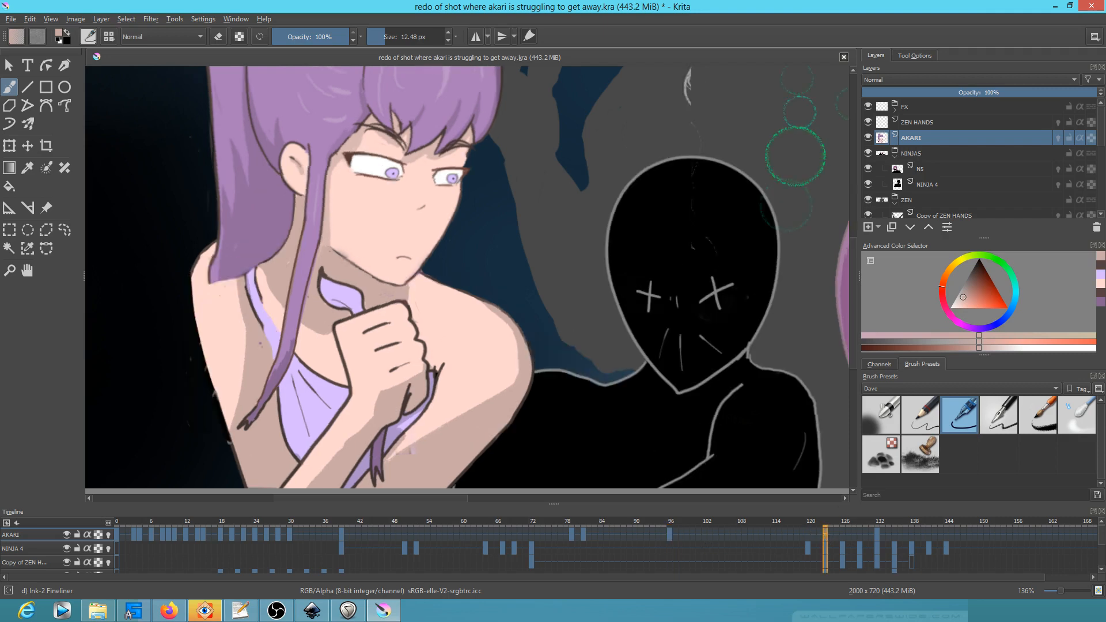
{"action": "key", "text": "comma"}
{"action": "key", "text": "period"}
{"action": "key", "text": "comma"}
{"action": "left_click", "coordinate": [188, 289], "text": "ctrl"}
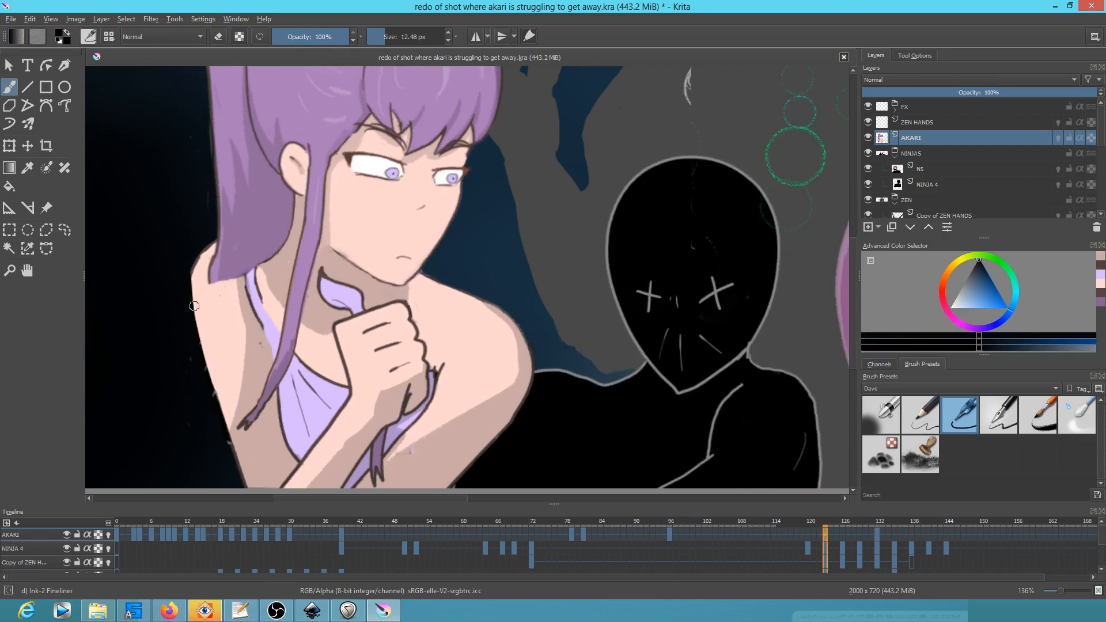
{"action": "key", "text": "e"}
{"action": "mouse_move", "coordinate": [186, 307]}
{"action": "left_mouse_down"}
{"action": "mouse_move", "coordinate": [197, 266]}
{"action": "mouse_move", "coordinate": [191, 283]}
{"action": "mouse_move", "coordinate": [271, 237]}
{"action": "mouse_move", "coordinate": [193, 271]}
{"action": "left_mouse_up"}
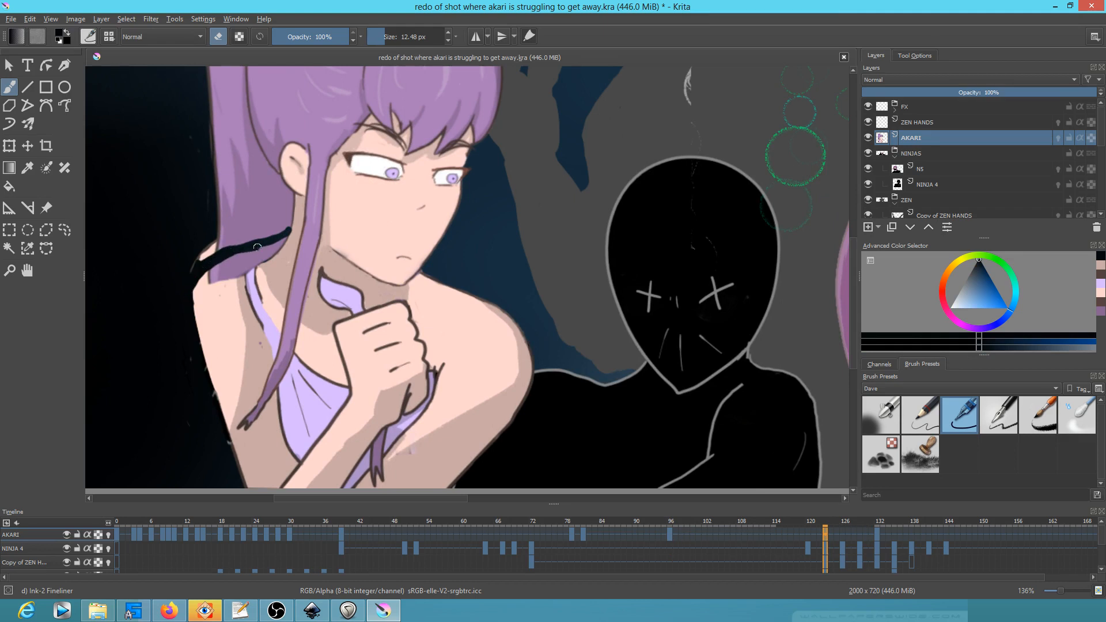
Try erasing a streak across the ponytail's lower end along the shoulder line, and undo the strokes.
{"action": "left_click_drag", "start_coordinate": [286, 233], "coordinate": [291, 214]}
{"action": "key", "text": "ctrl+z"}
{"action": "key", "text": "ctrl+z"}
{"action": "key", "text": "ctrl+z"}
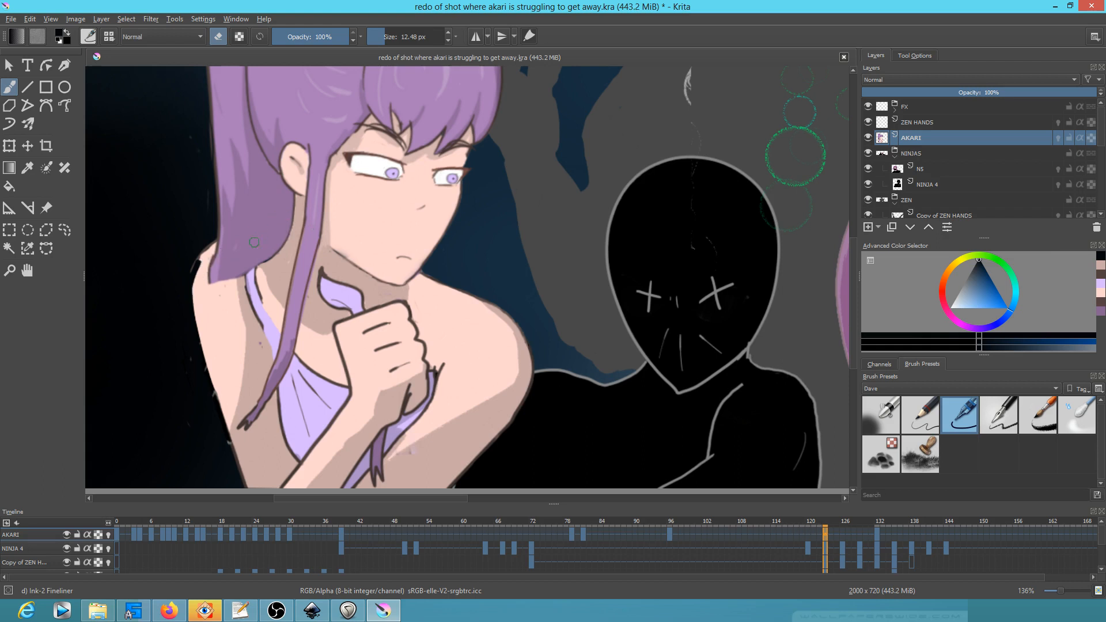
Paint a new shoulder line across the ponytail's lower end with light skin tone, continuing it to the neck with shadow skin tone.
{"action": "left_click", "coordinate": [196, 308], "text": "ctrl"}
{"action": "left_click_drag", "start_coordinate": [208, 266], "coordinate": [265, 242]}
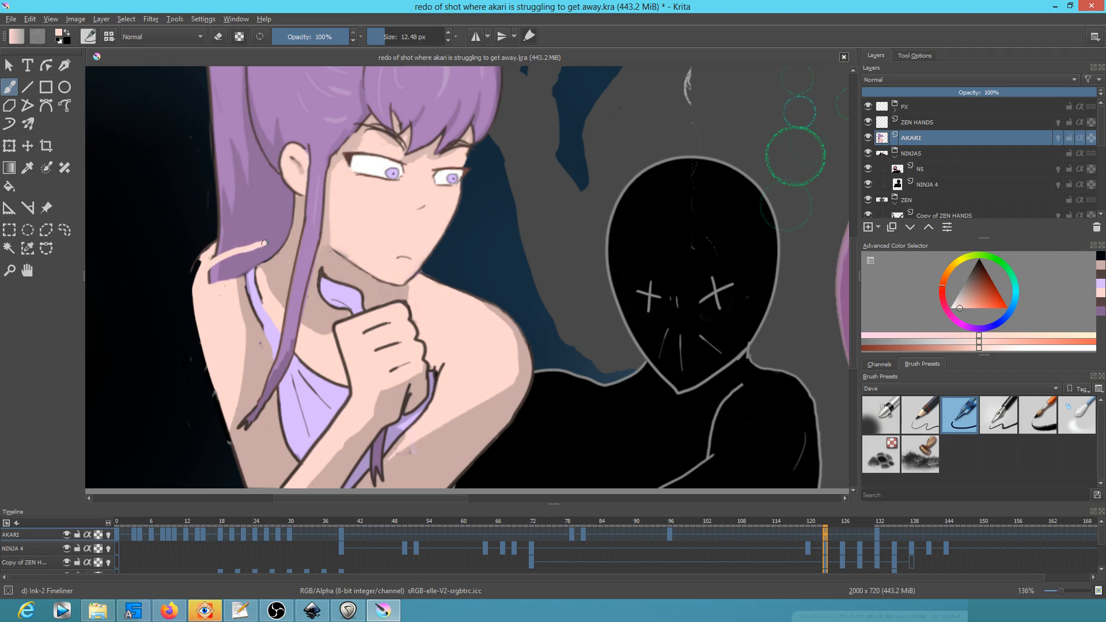
{"action": "left_click", "coordinate": [294, 224], "text": "ctrl"}
{"action": "left_click_drag", "start_coordinate": [288, 235], "coordinate": [273, 241]}
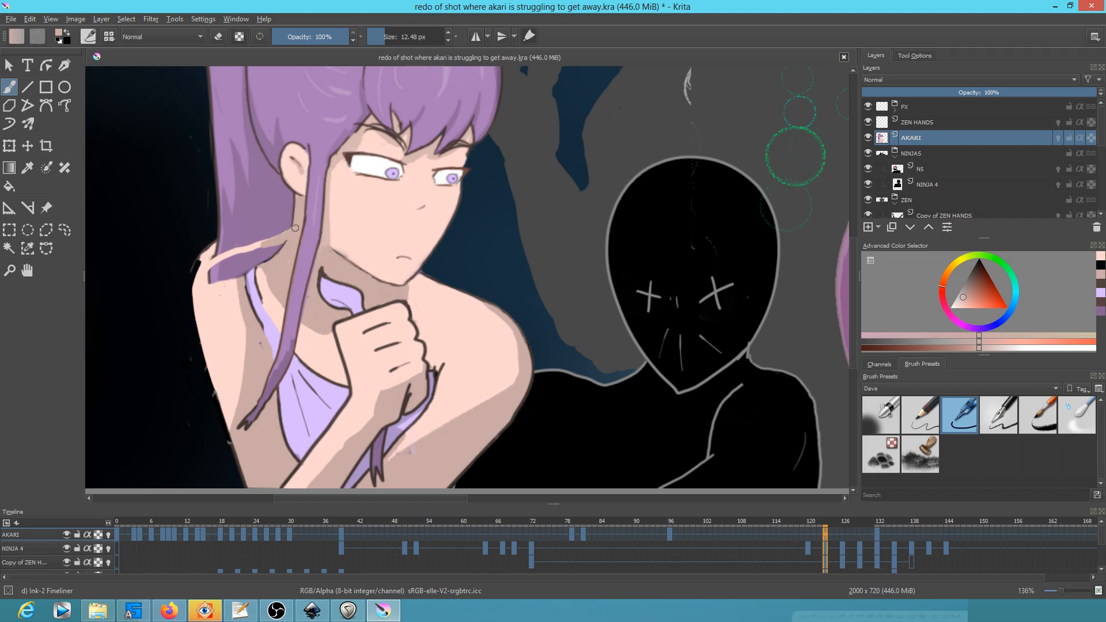
{"action": "left_click_drag", "start_coordinate": [269, 253], "coordinate": [261, 245]}
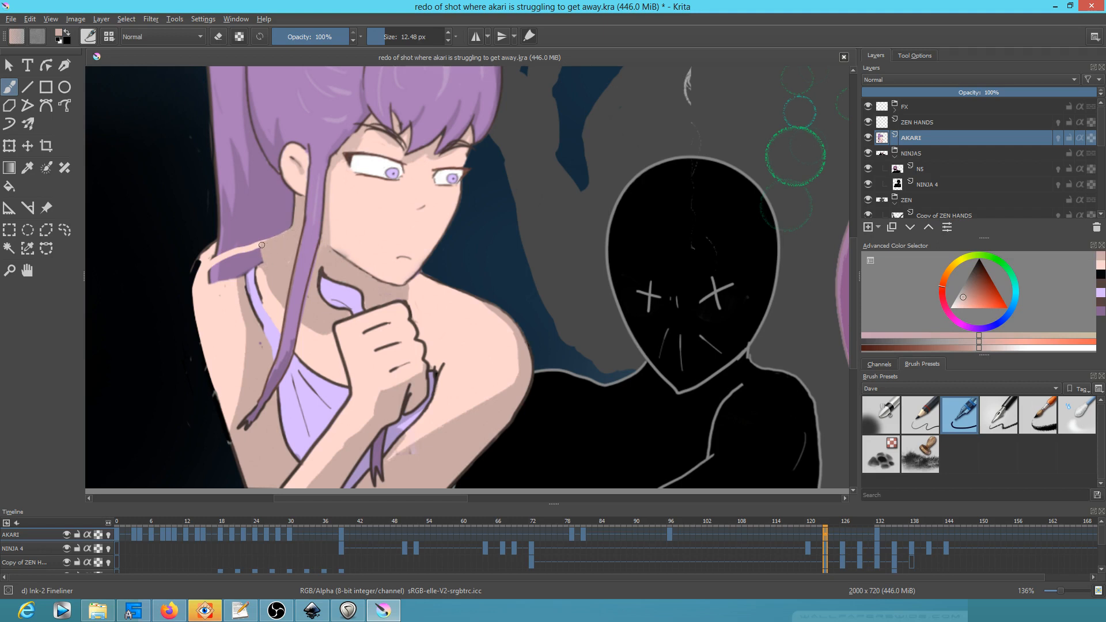
Paint out the ponytail tip below the shoulder line with skin tones, extend the lavender strap, and touch up the hair edge in shadow purple.
{"action": "left_click", "coordinate": [231, 290], "text": "ctrl"}
{"action": "mouse_move", "coordinate": [225, 260]}
{"action": "left_mouse_down"}
{"action": "mouse_move", "coordinate": [243, 292]}
{"action": "mouse_move", "coordinate": [244, 244]}
{"action": "mouse_move", "coordinate": [253, 297]}
{"action": "mouse_move", "coordinate": [248, 240]}
{"action": "mouse_move", "coordinate": [249, 282]}
{"action": "mouse_move", "coordinate": [250, 247]}
{"action": "mouse_move", "coordinate": [263, 289]}
{"action": "mouse_move", "coordinate": [259, 242]}
{"action": "mouse_move", "coordinate": [261, 287]}
{"action": "left_mouse_up"}
{"action": "left_click", "coordinate": [242, 293], "text": "ctrl"}
{"action": "left_click", "coordinate": [252, 291], "text": "ctrl"}
{"action": "left_click", "coordinate": [263, 290], "text": "ctrl"}
{"action": "left_click", "coordinate": [288, 260], "text": "ctrl"}
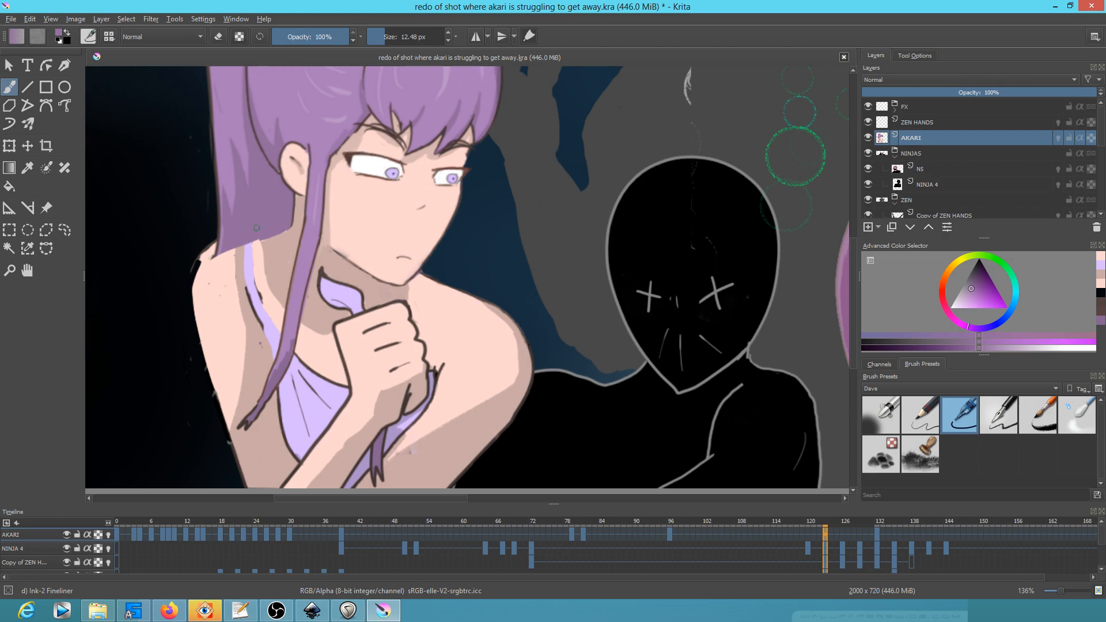
{"action": "left_click_drag", "start_coordinate": [257, 228], "coordinate": [250, 232]}
Erase the stray marks along the shoulder's outer edge and compare the drawing with the neighbouring AKARI keyframes.
{"action": "key", "text": "e"}
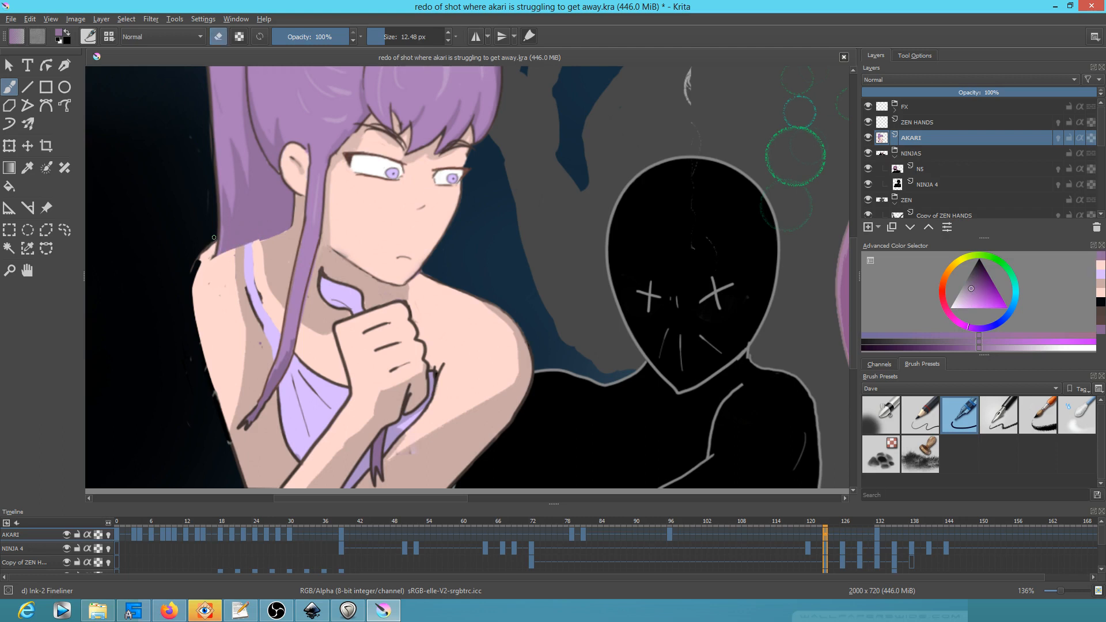
{"action": "left_click_drag", "start_coordinate": [204, 260], "coordinate": [212, 248]}
{"action": "mouse_move", "coordinate": [191, 278]}
{"action": "left_mouse_down"}
{"action": "mouse_move", "coordinate": [206, 258]}
{"action": "mouse_move", "coordinate": [190, 292]}
{"action": "left_mouse_up"}
{"action": "key", "text": "comma"}
{"action": "key", "text": "period"}
{"action": "key", "text": "comma"}
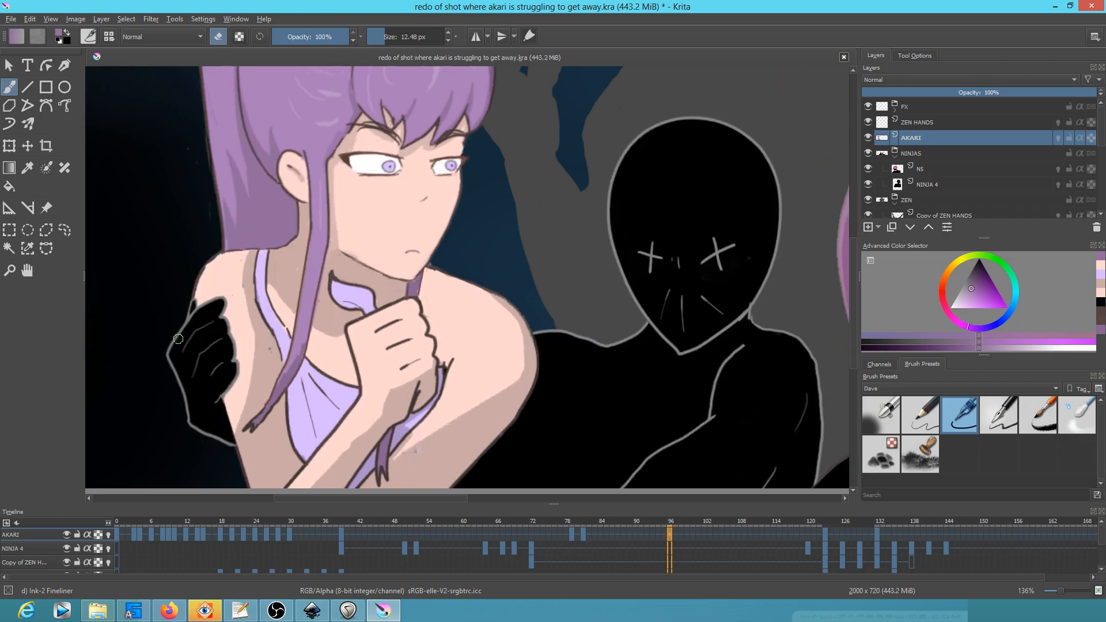
Outline frame 123's shoulder line and both strap edges in dark brown sampled from frame 96.
{"action": "left_click", "coordinate": [344, 158], "text": "ctrl"}
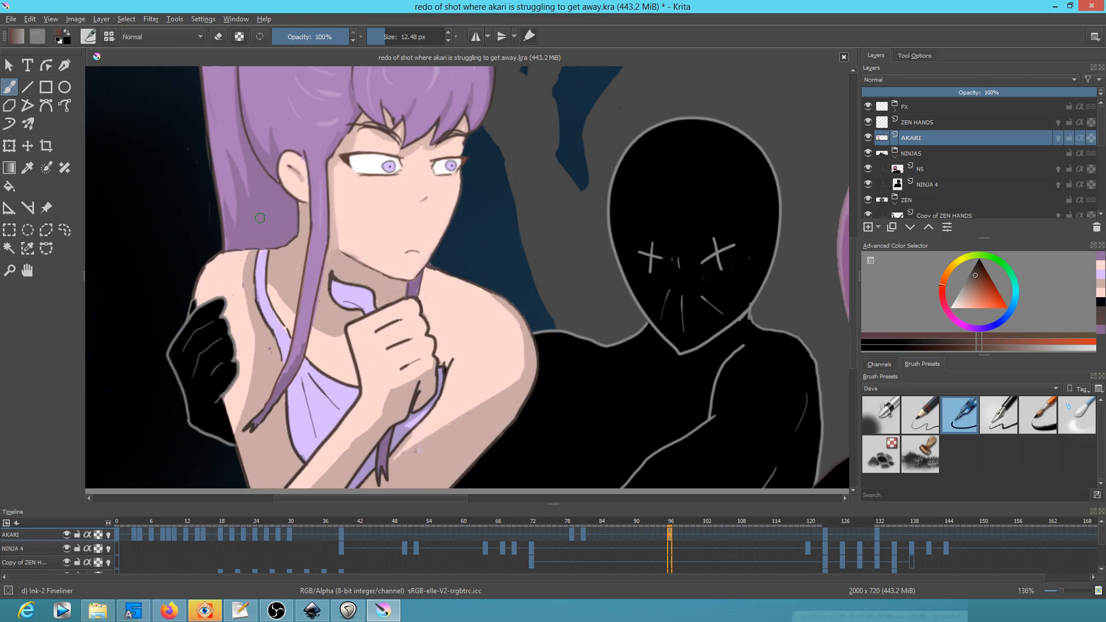
{"action": "key", "text": "comma"}
{"action": "key", "text": "m"}
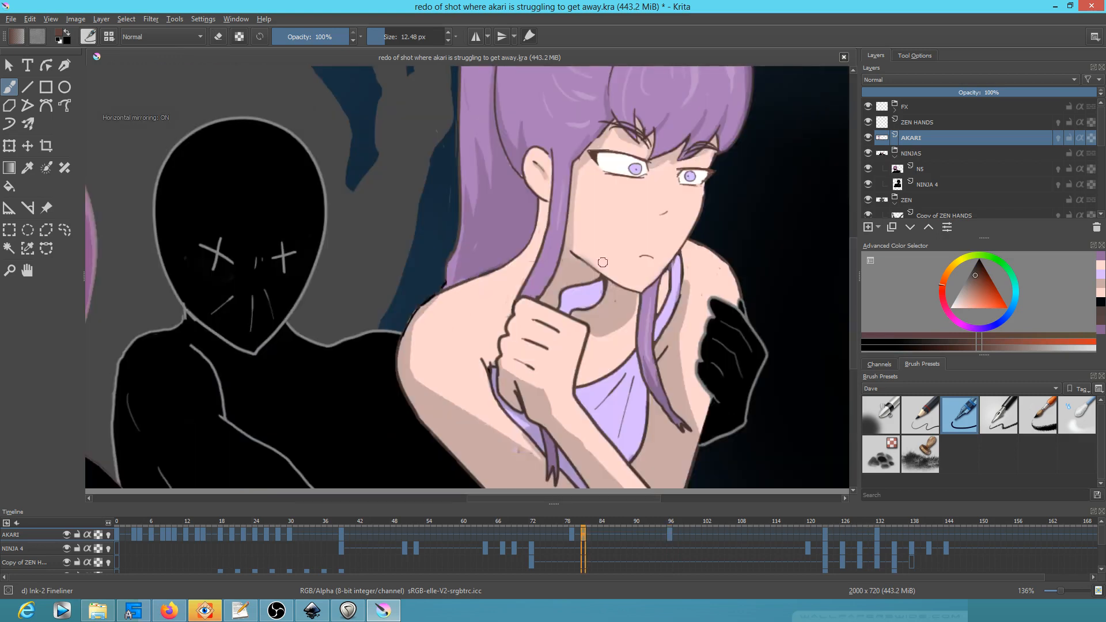
{"action": "key", "text": "period"}
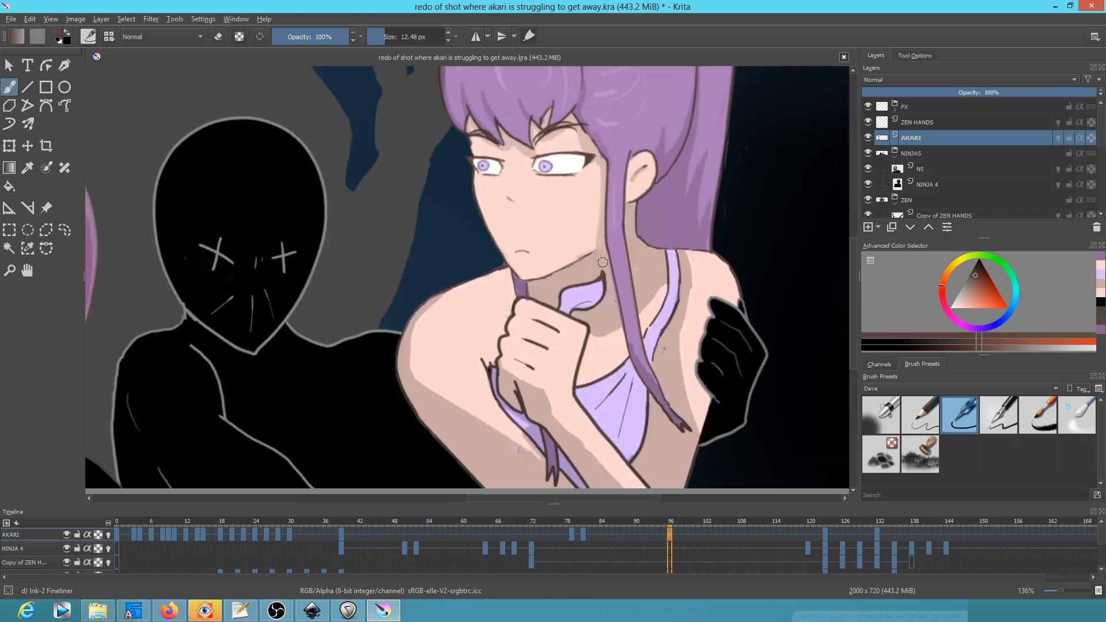
{"action": "key", "text": "m"}
{"action": "key", "text": "period"}
{"action": "key", "text": "period"}
{"action": "key", "text": "comma"}
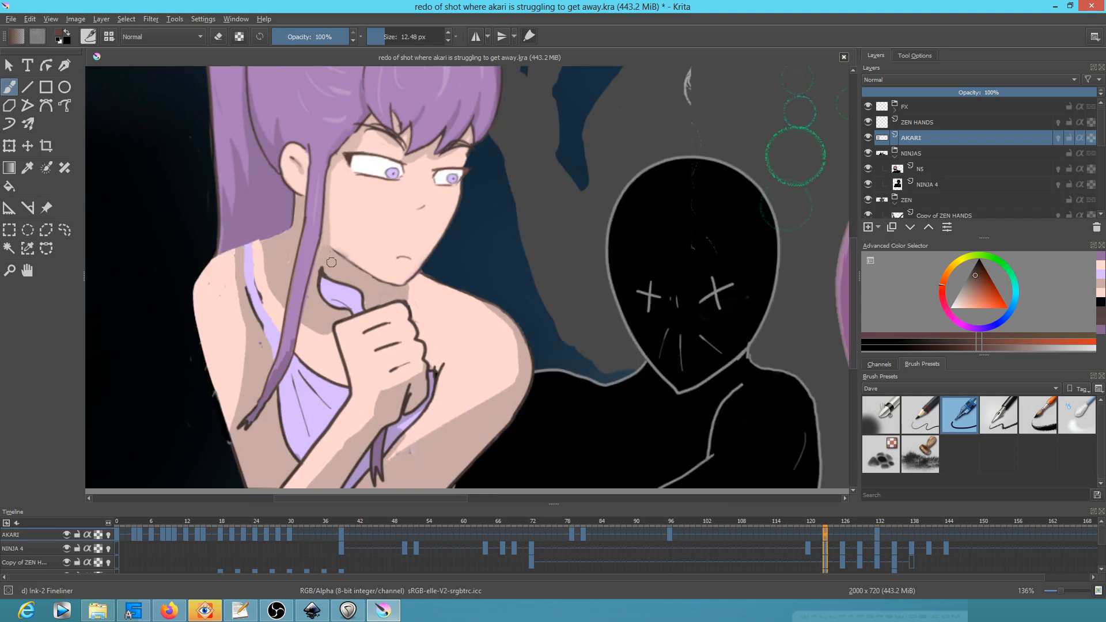
{"action": "mouse_move", "coordinate": [217, 258]}
{"action": "left_mouse_down"}
{"action": "mouse_move", "coordinate": [192, 302]}
{"action": "mouse_move", "coordinate": [223, 255]}
{"action": "mouse_move", "coordinate": [281, 233]}
{"action": "left_mouse_up"}
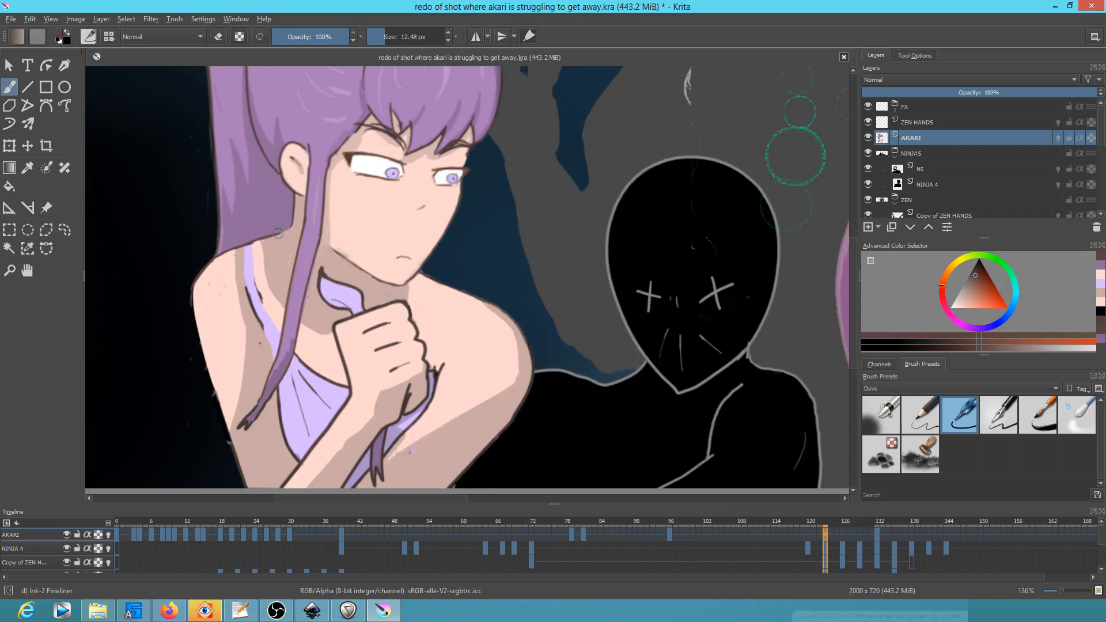
{"action": "left_click_drag", "start_coordinate": [243, 249], "coordinate": [249, 291]}
{"action": "left_click_drag", "start_coordinate": [253, 245], "coordinate": [281, 333]}
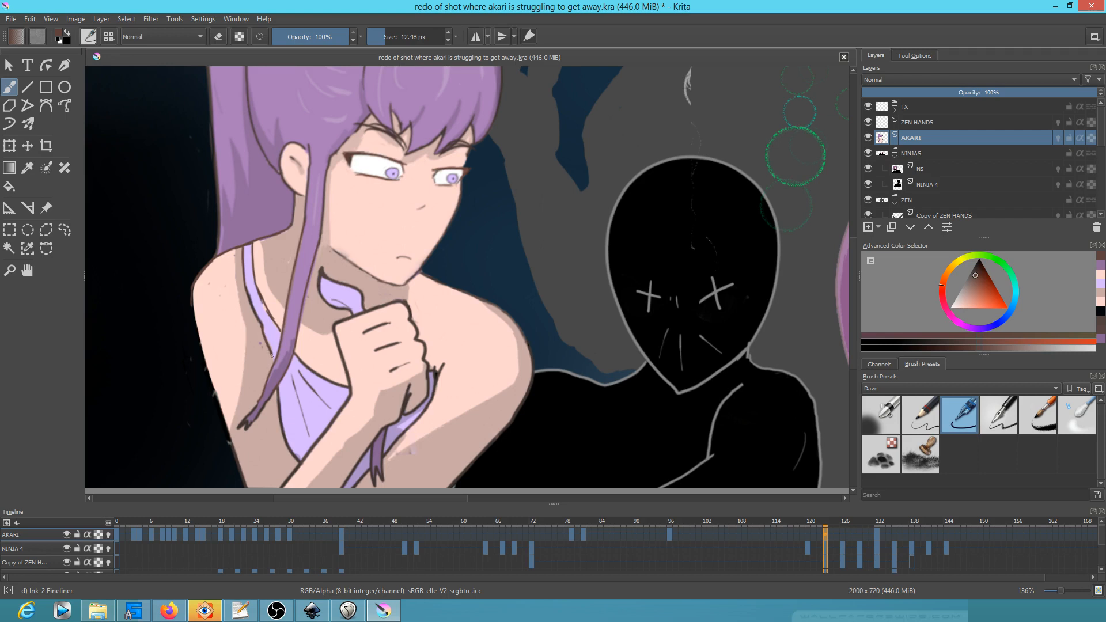
Compare AKARI's cleaned-up drawing at frame 123 with her drawings at frame 132 and the preceding keyframes.
{"action": "key", "text": "Right"}
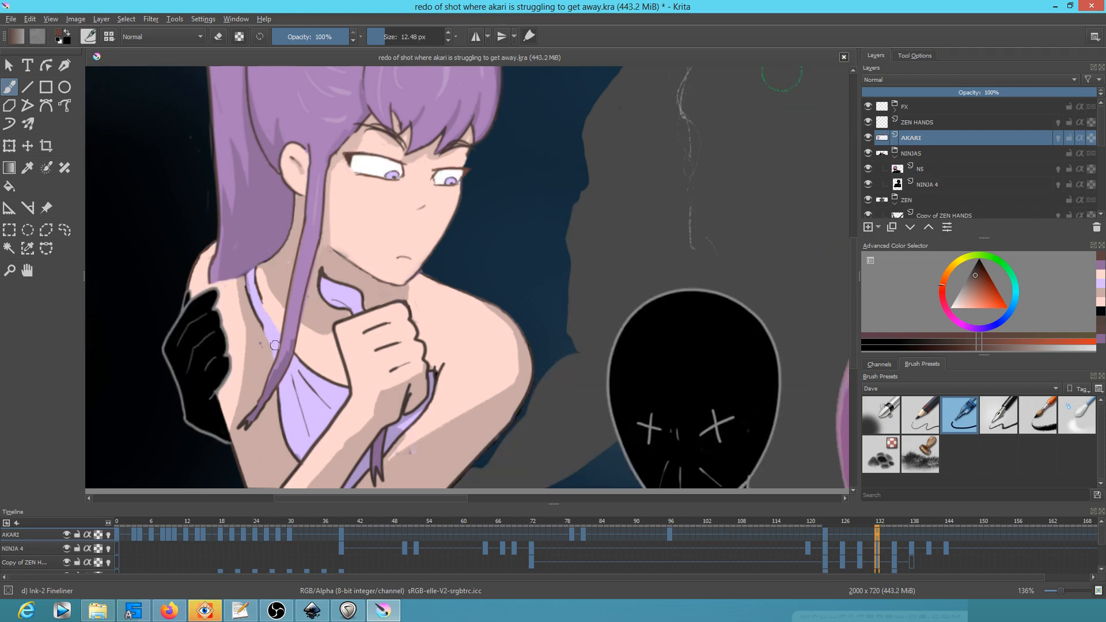
{"action": "key", "text": "Left"}
{"action": "key", "text": "Right"}
{"action": "key", "text": "Left"}
{"action": "key", "text": "Right"}
{"action": "key", "text": "Left"}
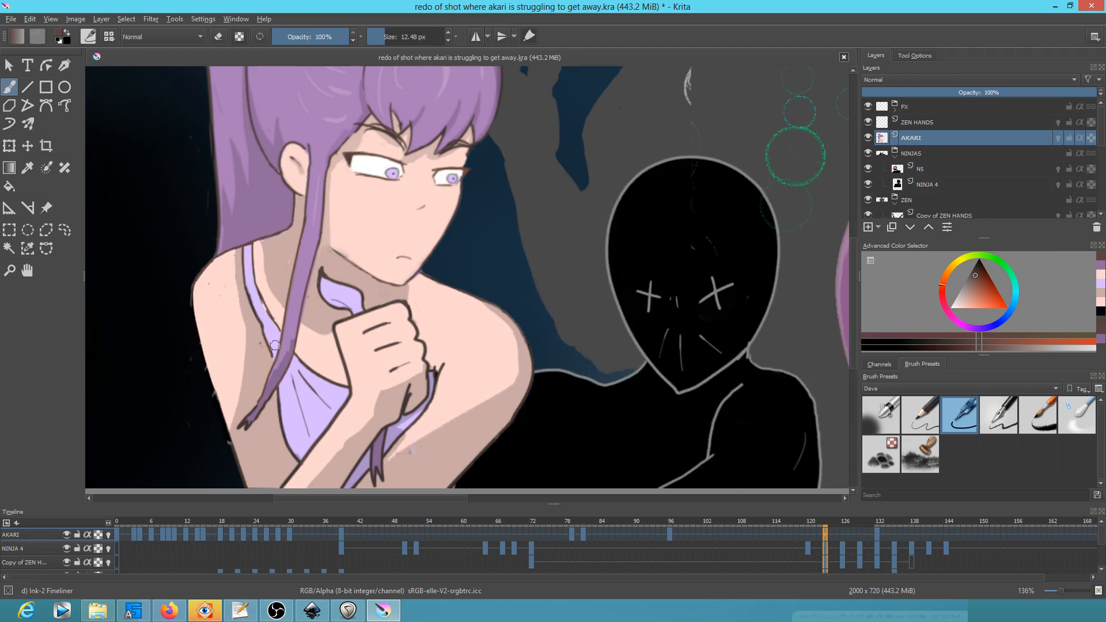
{"action": "key", "text": "Right"}
{"action": "key", "text": "Left"}
{"action": "key", "text": "Left"}
{"action": "key", "text": "Left"}
{"action": "key", "text": "Right"}
{"action": "key", "text": "Right"}
{"action": "key", "text": "Right"}
{"action": "key", "text": "Left"}
Copy AKARI's keyframe from frame 123 onto frame 132, replacing the drawing there.
{"action": "key", "text": "Right"}
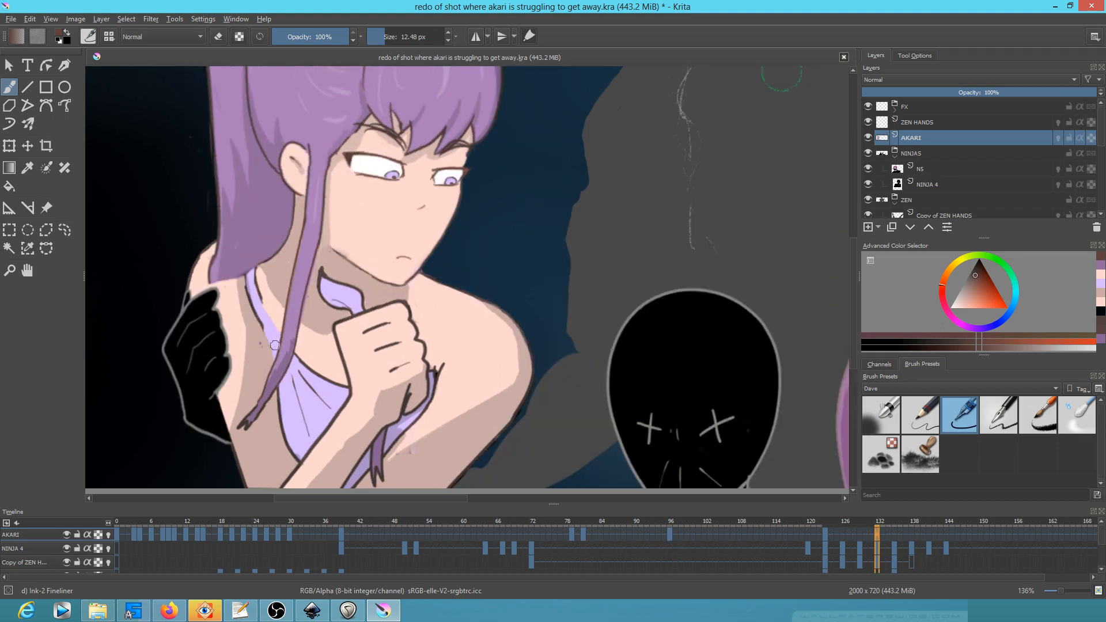
{"action": "key", "text": "1"}
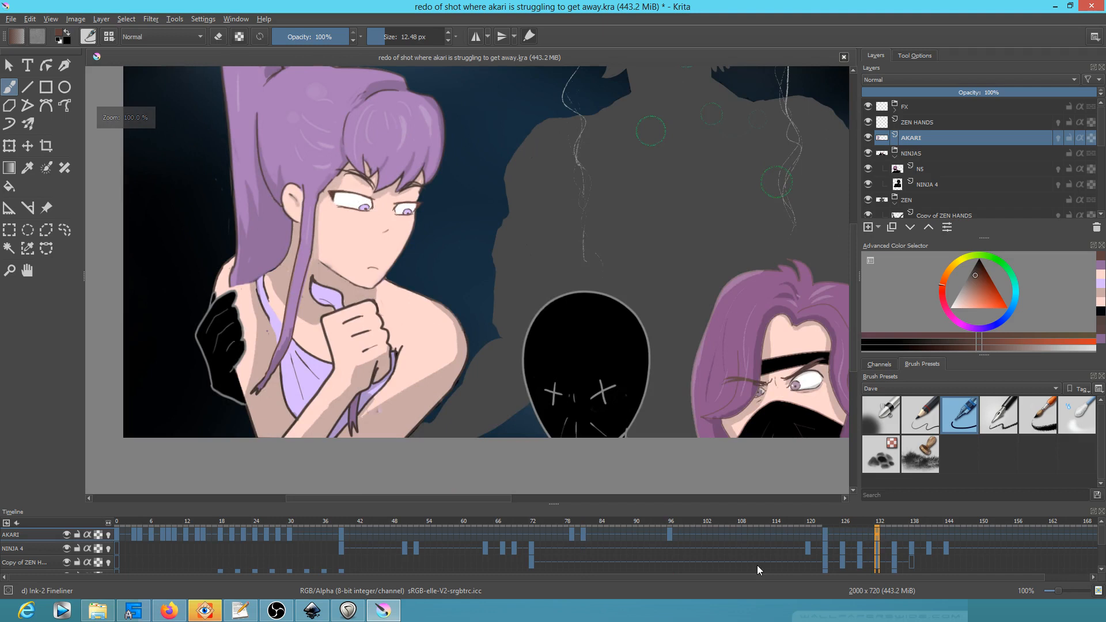
{"action": "left_click_drag", "start_coordinate": [831, 538], "coordinate": [879, 536]}
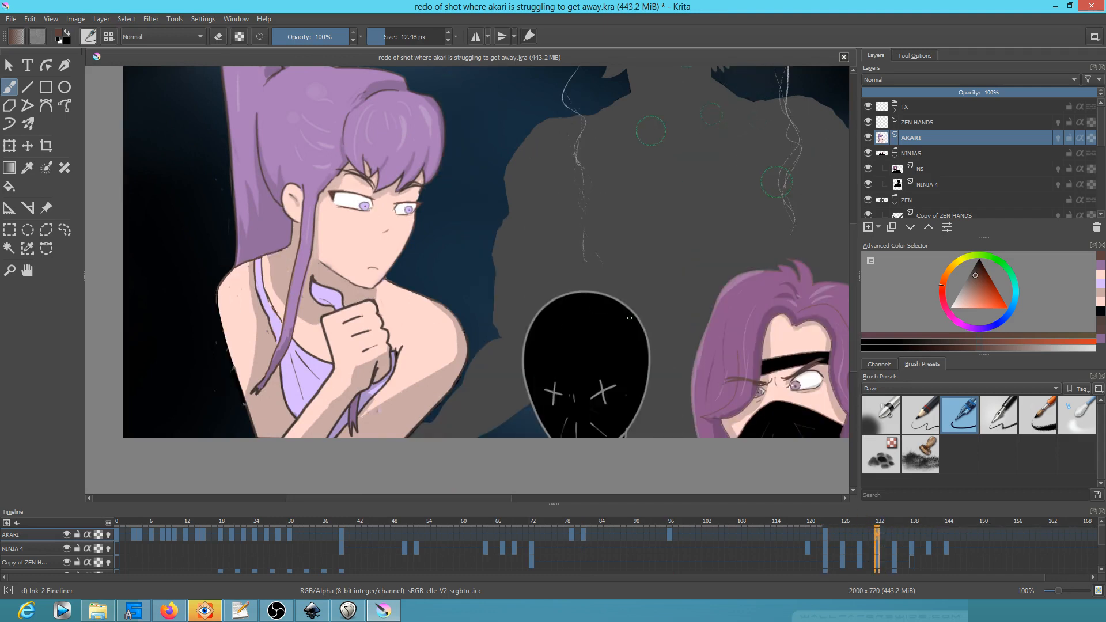
Paint over both of AKARI's irises at frame 132 with white sampled from the eye.
{"action": "scroll", "coordinate": [422, 219], "scroll_direction": "up", "scroll_amount": 4}
{"action": "left_click_drag", "start_coordinate": [401, 218], "coordinate": [653, 312]}
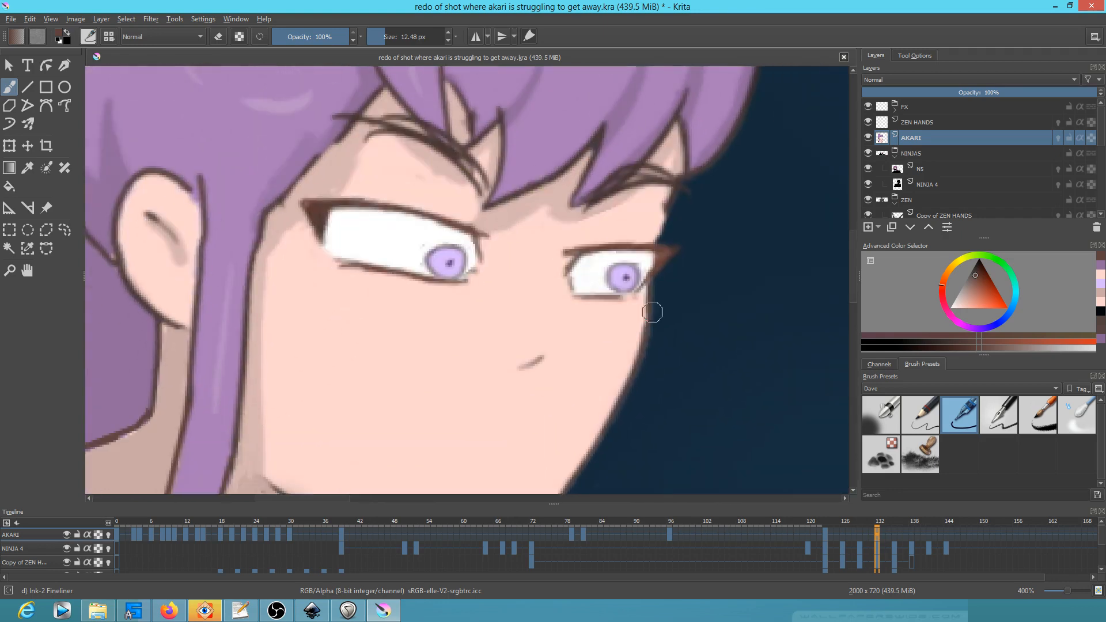
{"action": "left_click", "coordinate": [423, 237], "text": "ctrl"}
{"action": "mouse_move", "coordinate": [426, 241]}
{"action": "left_mouse_down"}
{"action": "mouse_move", "coordinate": [461, 257]}
{"action": "mouse_move", "coordinate": [438, 269]}
{"action": "mouse_move", "coordinate": [461, 269]}
{"action": "left_mouse_up"}
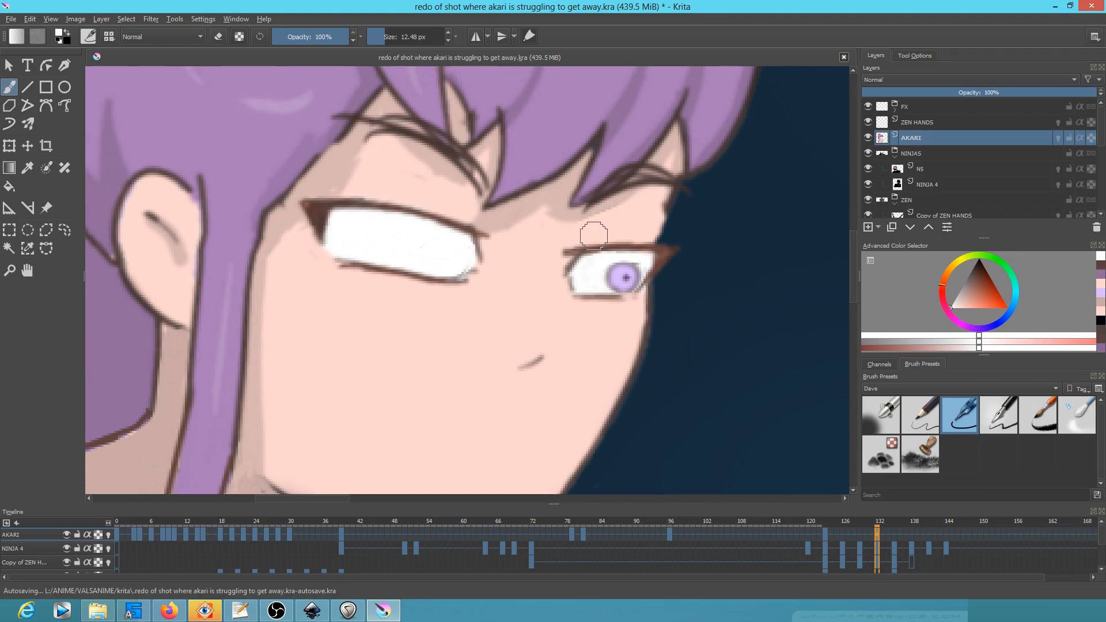
{"action": "mouse_move", "coordinate": [626, 271]}
{"action": "left_mouse_down"}
{"action": "mouse_move", "coordinate": [617, 276]}
{"action": "mouse_move", "coordinate": [638, 266]}
{"action": "mouse_move", "coordinate": [629, 278]}
{"action": "left_mouse_up"}
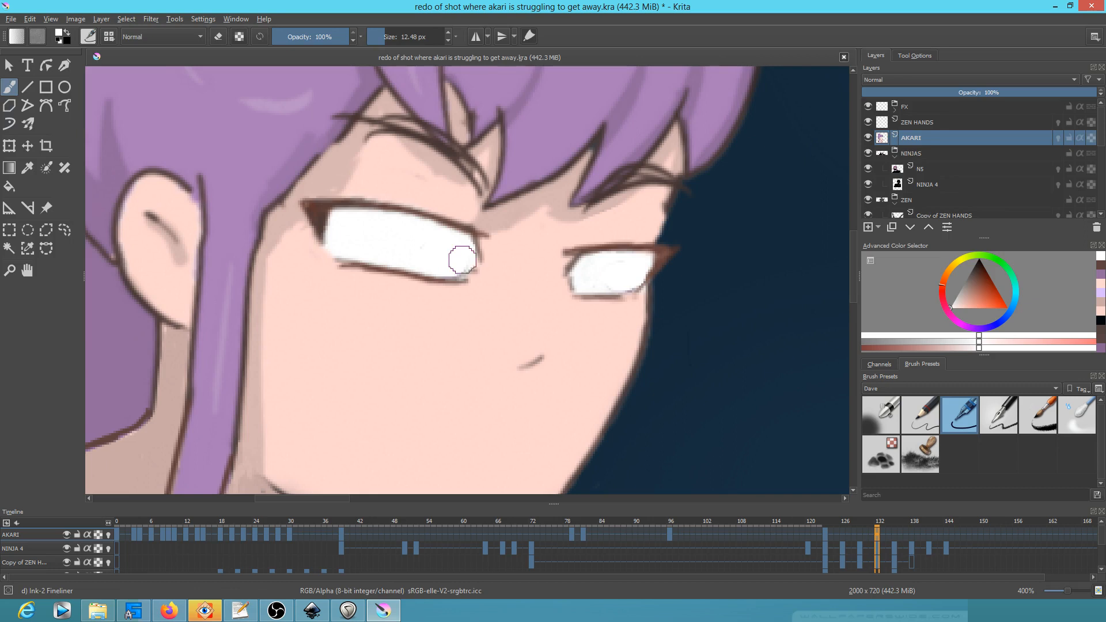
Try painting an iris freehand in the larger eye with sampled lavender, and undo the strokes.
{"action": "left_click_drag", "start_coordinate": [408, 329], "coordinate": [440, 140]}
{"action": "left_click", "coordinate": [317, 416], "text": "ctrl"}
{"action": "mouse_move", "coordinate": [498, 202]}
{"action": "left_mouse_down"}
{"action": "mouse_move", "coordinate": [480, 226]}
{"action": "mouse_move", "coordinate": [463, 331]}
{"action": "left_mouse_up"}
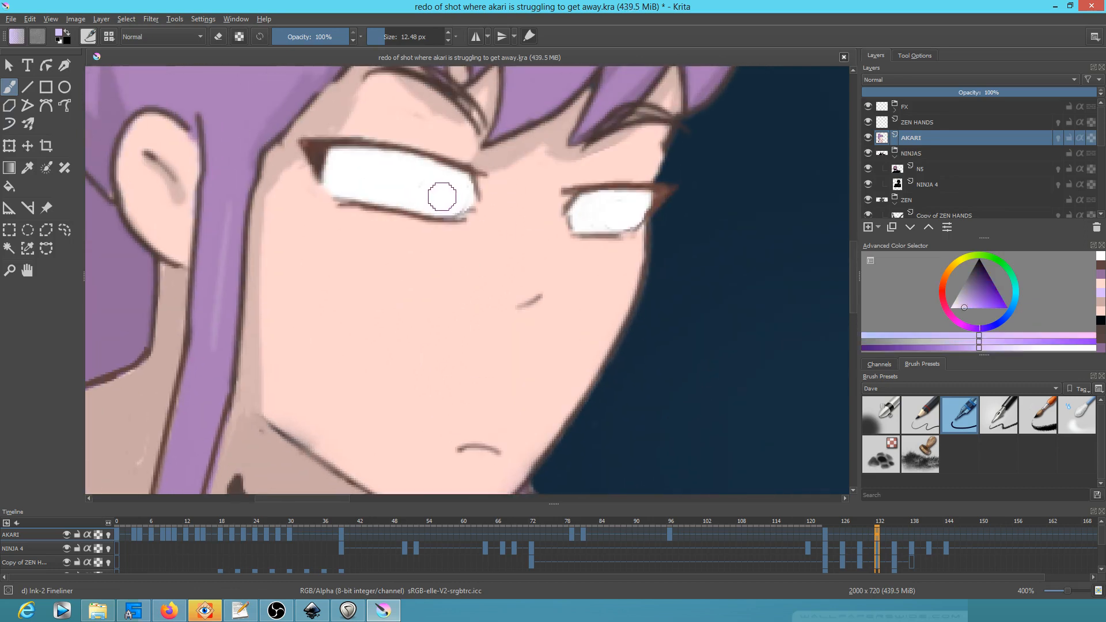
{"action": "left_click_drag", "start_coordinate": [441, 196], "coordinate": [452, 208]}
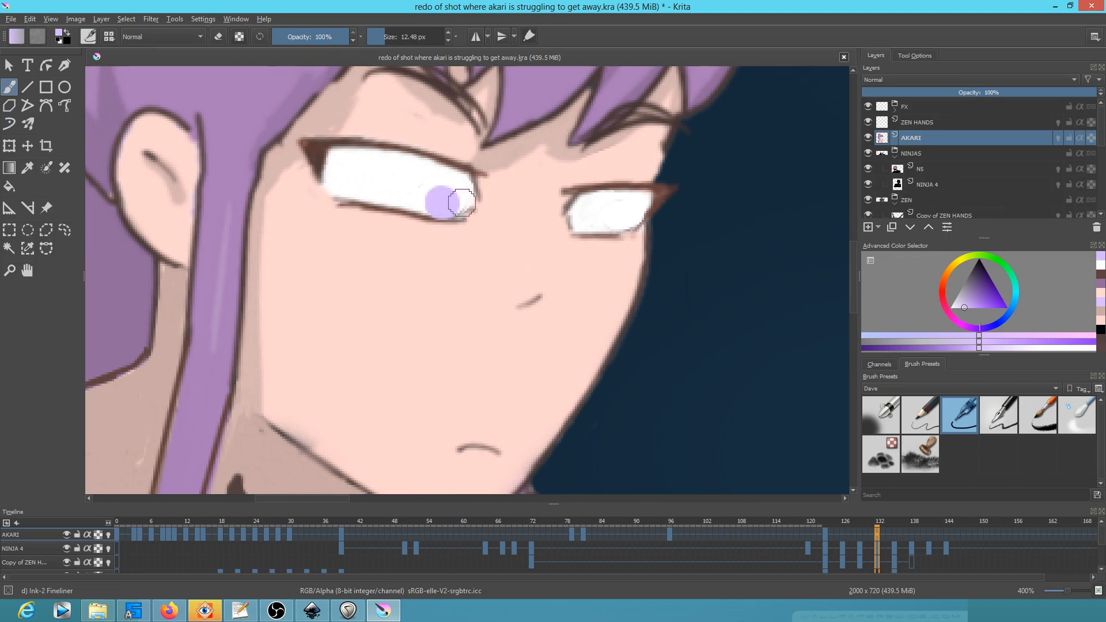
{"action": "key", "text": "ctrl+z"}
{"action": "key", "text": "ctrl+z"}
Draw new downward-looking iris outlines against the lower lids of both eyes in sampled dark brown.
{"action": "left_click", "coordinate": [479, 200], "text": "ctrl"}
{"action": "mouse_move", "coordinate": [415, 214]}
{"action": "left_mouse_down"}
{"action": "mouse_move", "coordinate": [444, 195]}
{"action": "mouse_move", "coordinate": [461, 212]}
{"action": "left_mouse_up"}
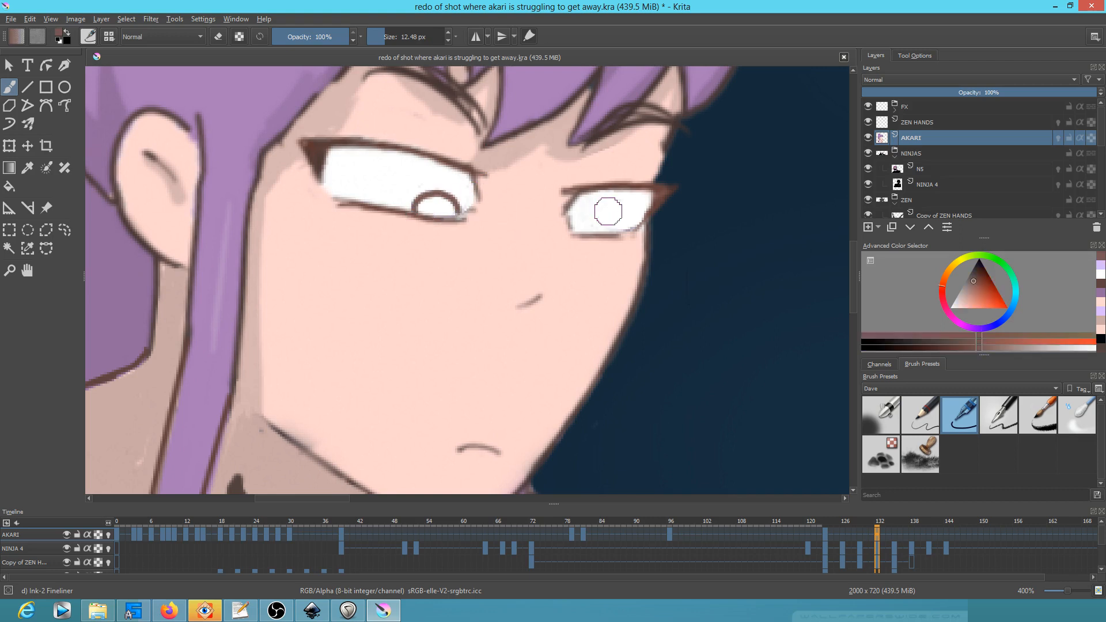
{"action": "mouse_move", "coordinate": [608, 230]}
{"action": "left_mouse_down"}
{"action": "mouse_move", "coordinate": [629, 214]}
{"action": "mouse_move", "coordinate": [640, 220]}
{"action": "left_mouse_up"}
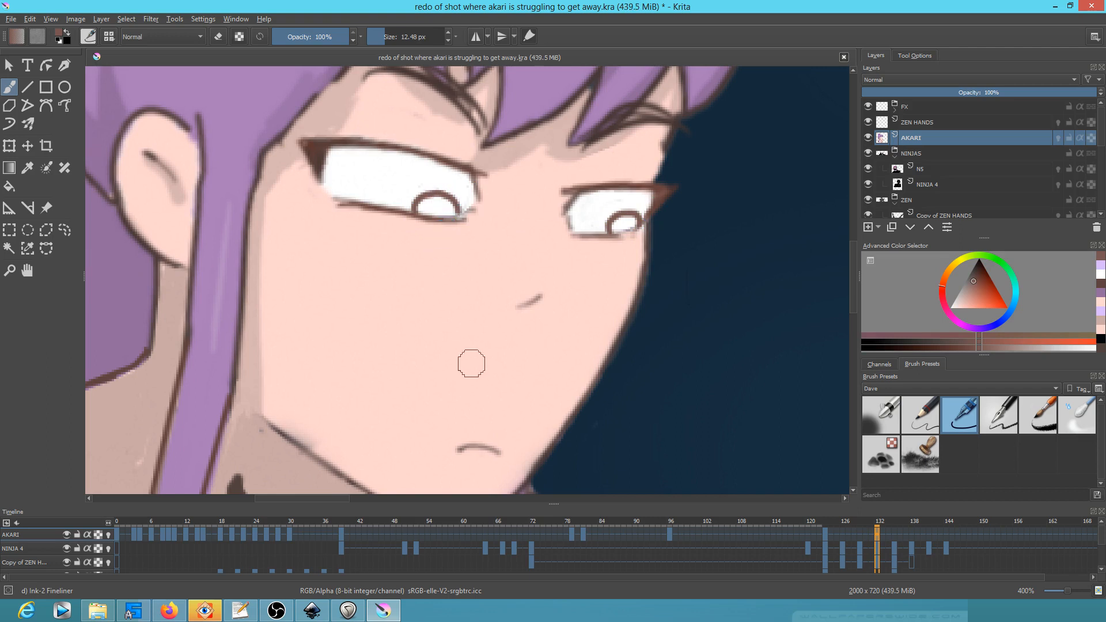
Fill both iris outlines with lavender sampled from AKARI's clothing.
{"action": "left_click_drag", "start_coordinate": [473, 353], "coordinate": [553, 163]}
{"action": "left_click", "coordinate": [423, 413], "text": "ctrl"}
{"action": "left_click_drag", "start_coordinate": [474, 215], "coordinate": [409, 430]}
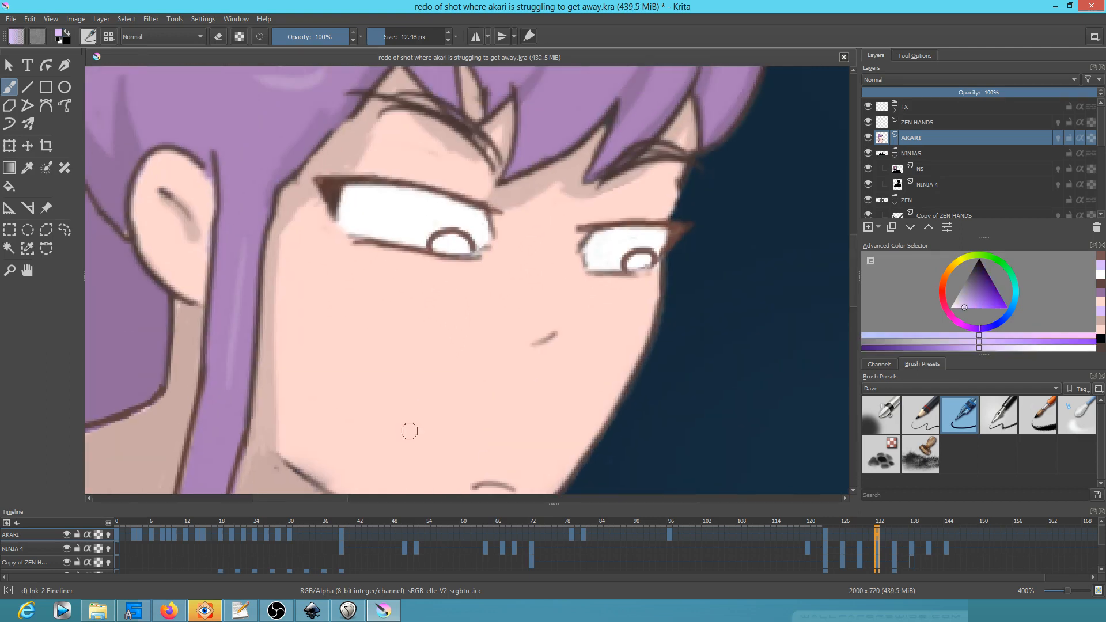
{"action": "key", "text": "f"}
{"action": "left_click", "coordinate": [454, 244]}
{"action": "left_click", "coordinate": [651, 256]}
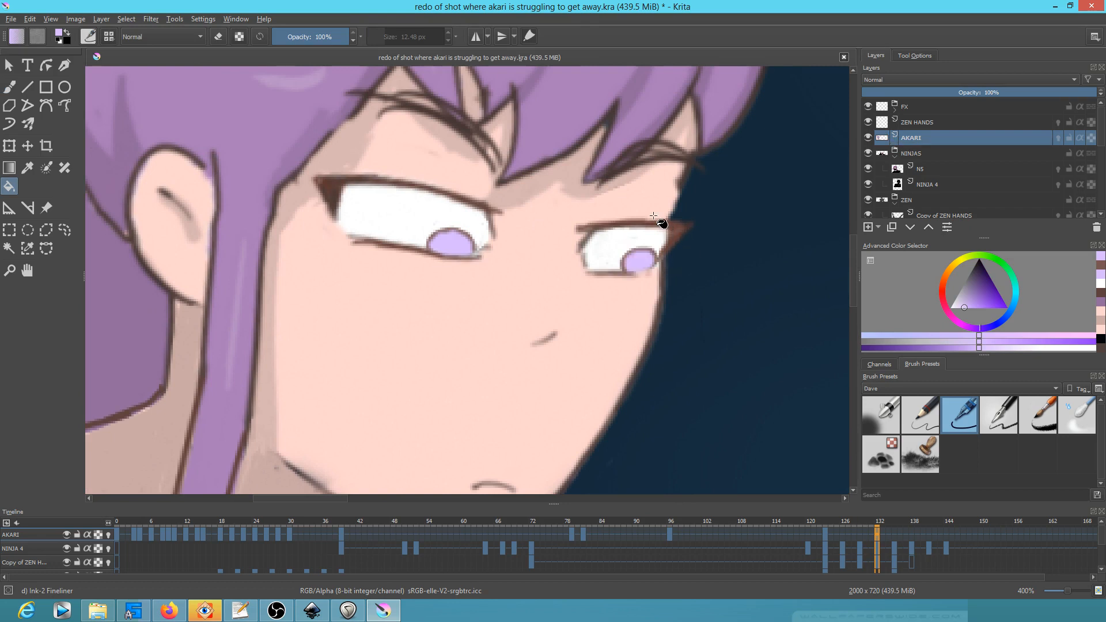
Redraw the iris outlines and add pupils in both eyes with a 6 px dark brown fineliner.
{"action": "left_click", "coordinate": [472, 195], "text": "ctrl"}
{"action": "key", "text": "b"}
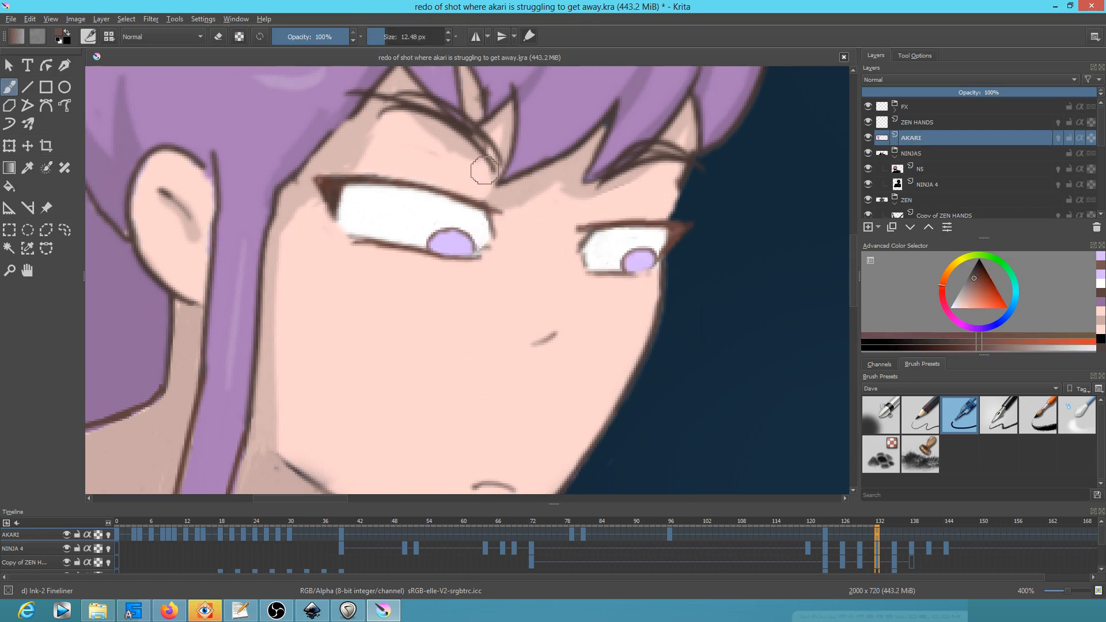
{"action": "left_click", "coordinate": [950, 410]}
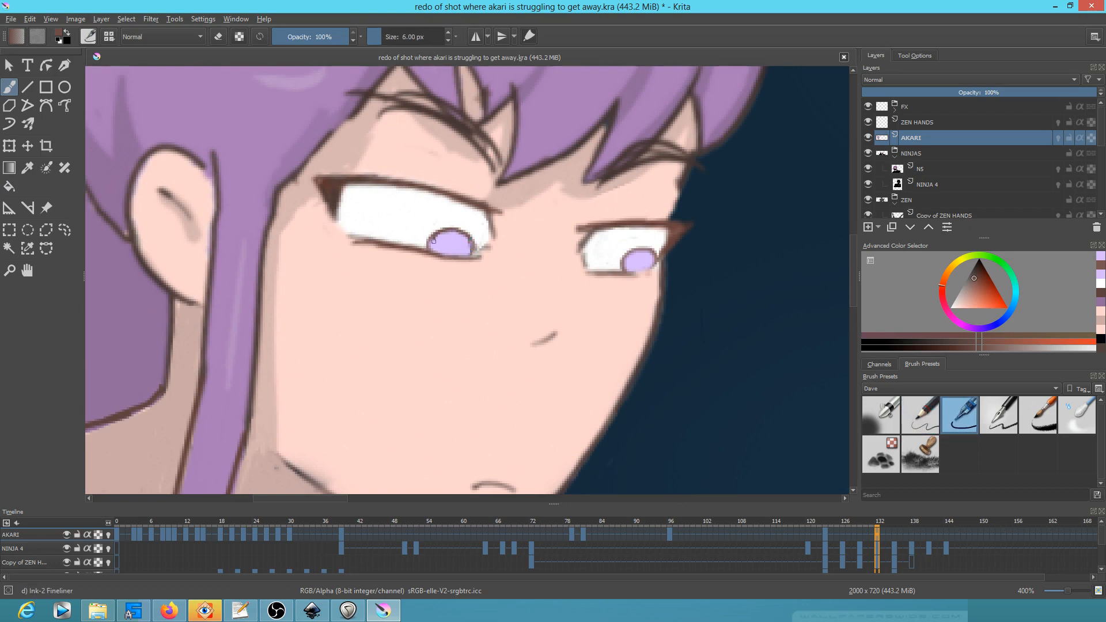
{"action": "left_click_drag", "start_coordinate": [434, 239], "coordinate": [432, 254]}
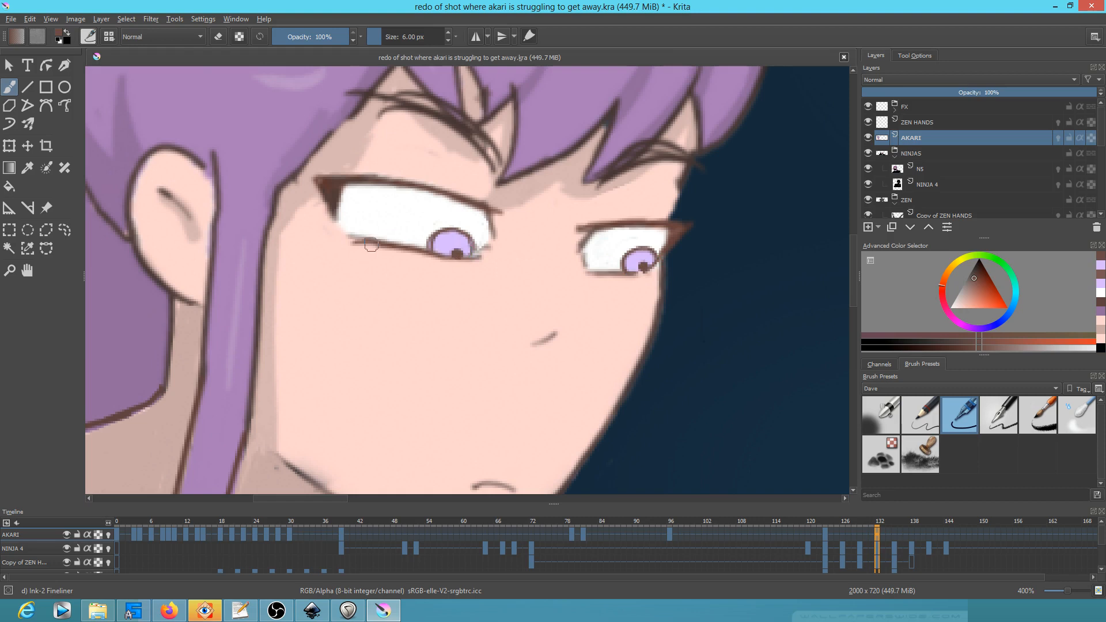
{"action": "scroll", "coordinate": [370, 244], "scroll_direction": "down", "scroll_amount": 8}
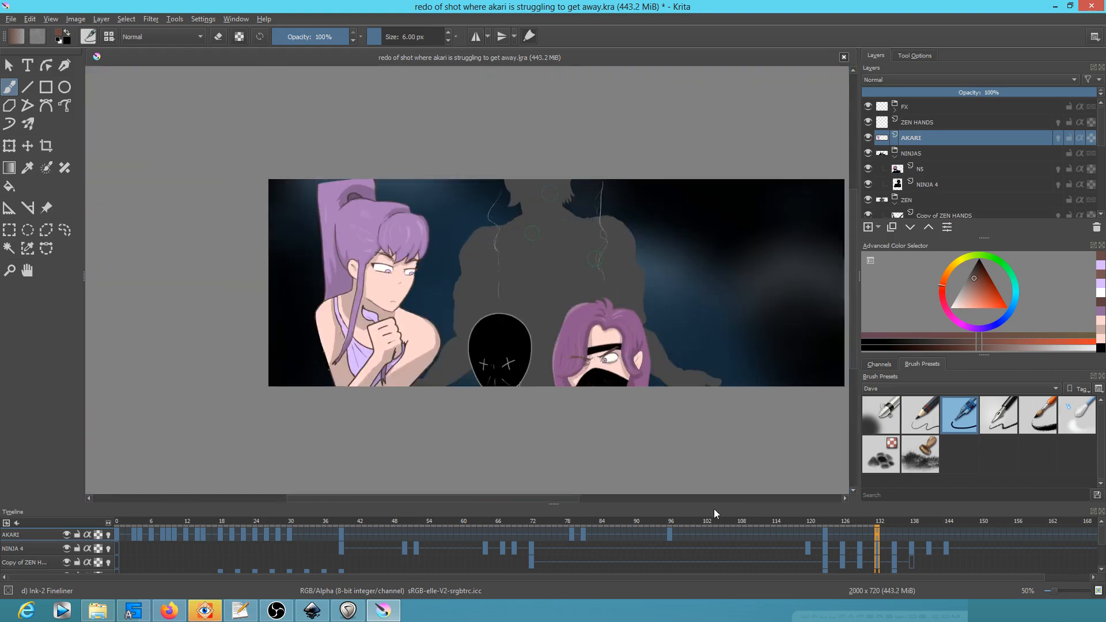
Go to AKARI's frame 96 and paint out the lower end of the loose hair strand over the arm with shadow skin tone.
{"action": "left_click_drag", "start_coordinate": [828, 527], "coordinate": [668, 496]}
{"action": "scroll", "coordinate": [386, 348], "scroll_direction": "up", "scroll_amount": 4}
{"action": "left_click_drag", "start_coordinate": [387, 347], "coordinate": [510, 346]}
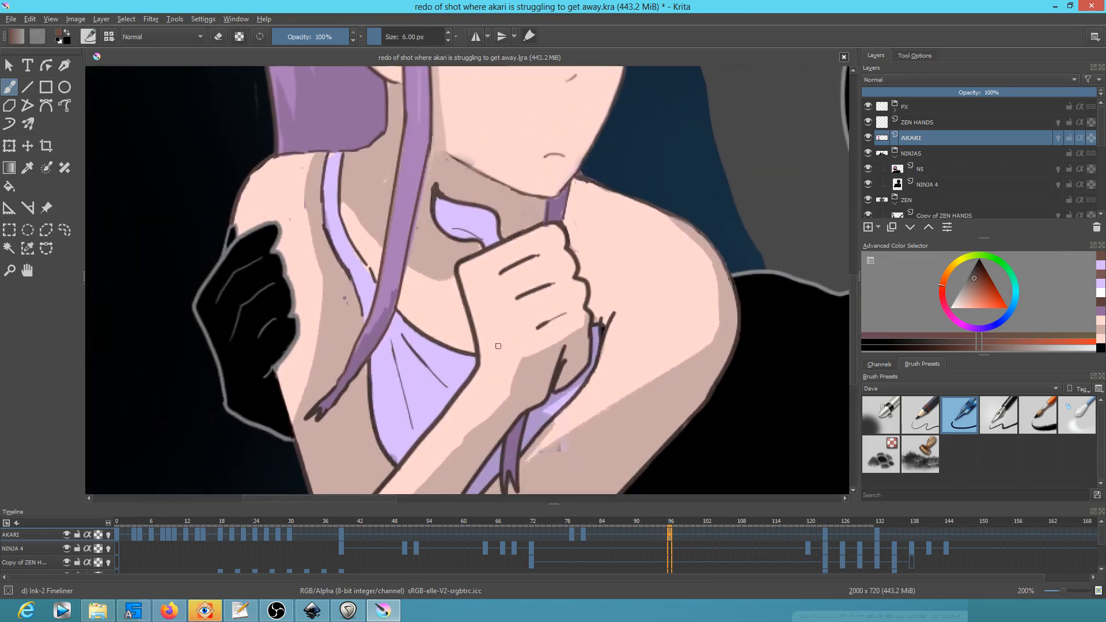
{"action": "left_click", "coordinate": [352, 396], "text": "ctrl"}
{"action": "mouse_move", "coordinate": [358, 326]}
{"action": "left_mouse_down"}
{"action": "mouse_move", "coordinate": [357, 377]}
{"action": "mouse_move", "coordinate": [359, 315]}
{"action": "mouse_move", "coordinate": [351, 388]}
{"action": "left_mouse_up"}
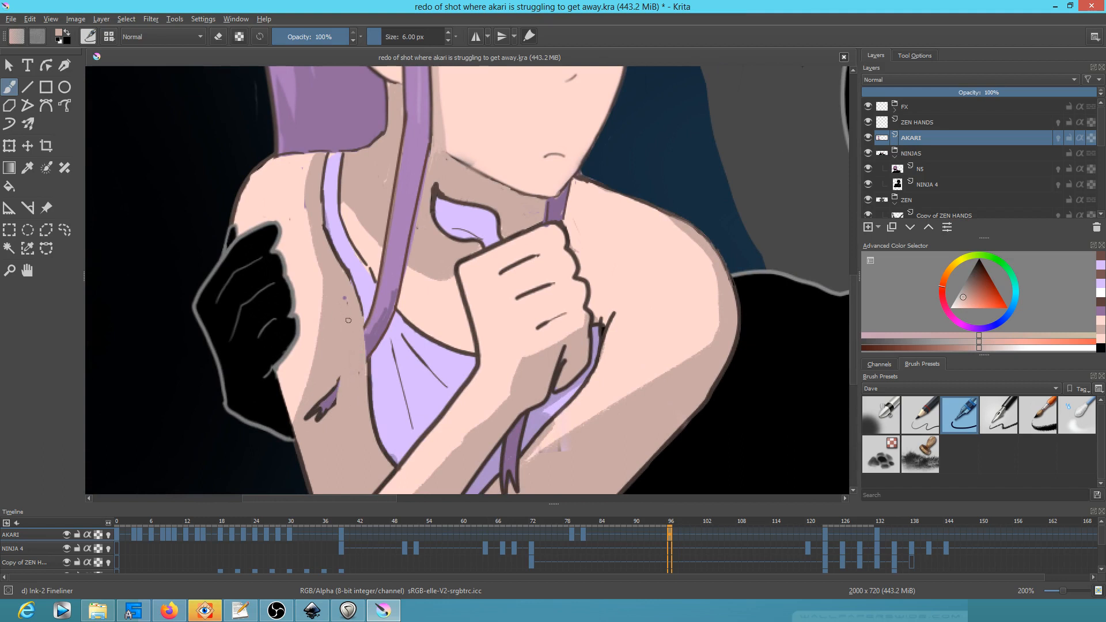
{"action": "mouse_move", "coordinate": [351, 350]}
{"action": "left_mouse_down"}
{"action": "mouse_move", "coordinate": [334, 403]}
{"action": "mouse_move", "coordinate": [318, 415]}
{"action": "mouse_move", "coordinate": [313, 400]}
{"action": "mouse_move", "coordinate": [322, 437]}
{"action": "mouse_move", "coordinate": [323, 422]}
{"action": "left_mouse_up"}
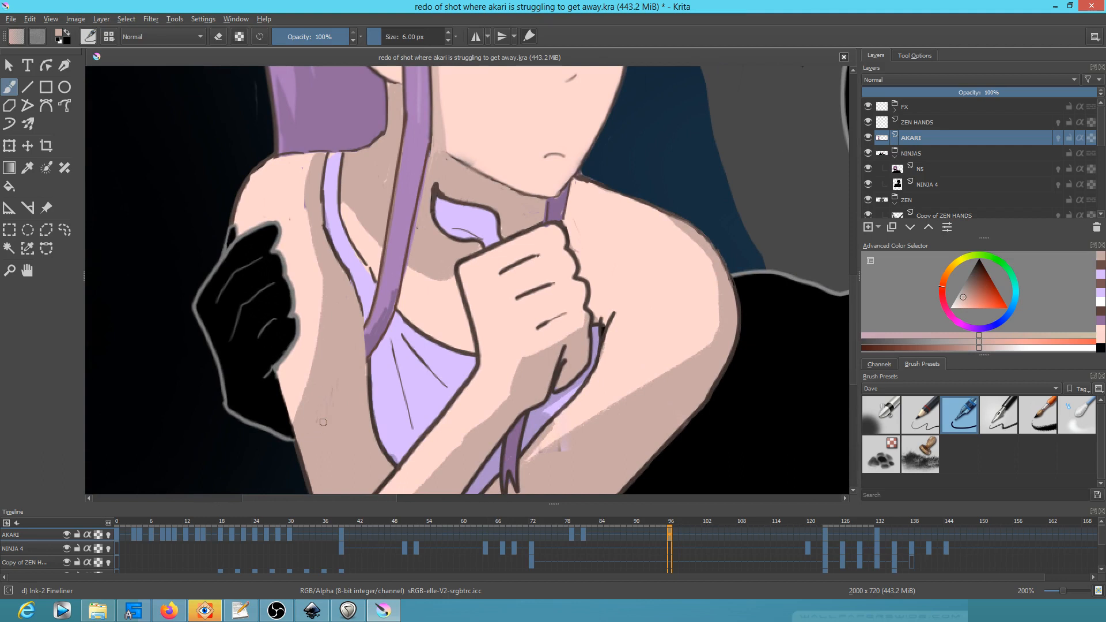
Paint out the loose hair strand where it crosses the strap and collarbone at frame 96, using sampled lavender and skin tones.
{"action": "left_click", "coordinate": [383, 348], "text": "ctrl"}
{"action": "mouse_move", "coordinate": [372, 313]}
{"action": "left_mouse_down"}
{"action": "mouse_move", "coordinate": [371, 359]}
{"action": "mouse_move", "coordinate": [371, 288]}
{"action": "mouse_move", "coordinate": [386, 305]}
{"action": "mouse_move", "coordinate": [376, 290]}
{"action": "left_mouse_up"}
{"action": "mouse_move", "coordinate": [389, 335]}
{"action": "left_mouse_down"}
{"action": "mouse_move", "coordinate": [389, 290]}
{"action": "mouse_move", "coordinate": [377, 279]}
{"action": "mouse_move", "coordinate": [397, 300]}
{"action": "mouse_move", "coordinate": [378, 251]}
{"action": "mouse_move", "coordinate": [376, 263]}
{"action": "left_mouse_up"}
{"action": "left_click", "coordinate": [372, 249], "text": "ctrl"}
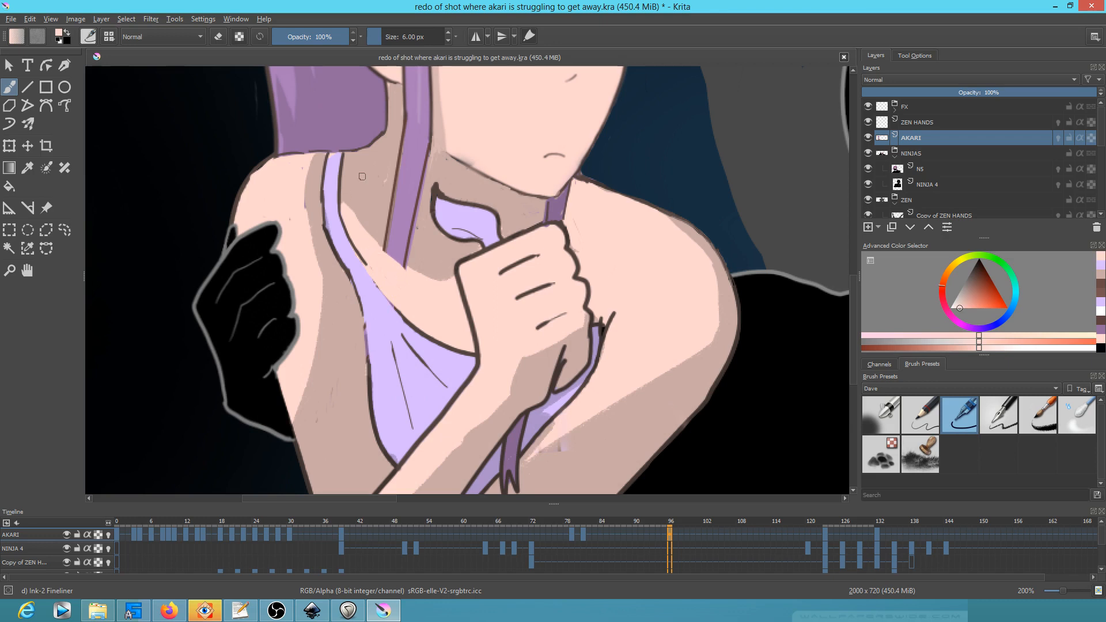
Repaint frame 96's loose strand hanging straight down over the dress in sampled hair purple, about 17 px wide, and trim its tip with lavender.
{"action": "left_click", "coordinate": [828, 535]}
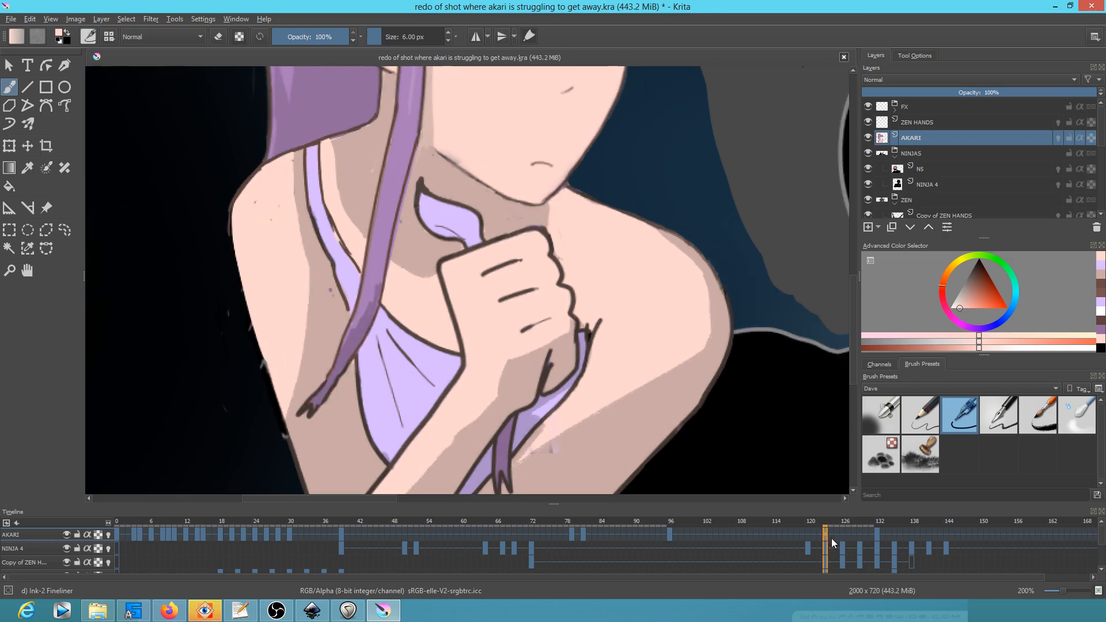
{"action": "left_click", "coordinate": [672, 534]}
{"action": "left_click", "coordinate": [409, 198], "text": "ctrl"}
{"action": "mouse_move", "coordinate": [409, 207]}
{"action": "left_mouse_down"}
{"action": "mouse_move", "coordinate": [438, 206]}
{"action": "mouse_move", "coordinate": [409, 319]}
{"action": "mouse_move", "coordinate": [414, 429]}
{"action": "left_mouse_up"}
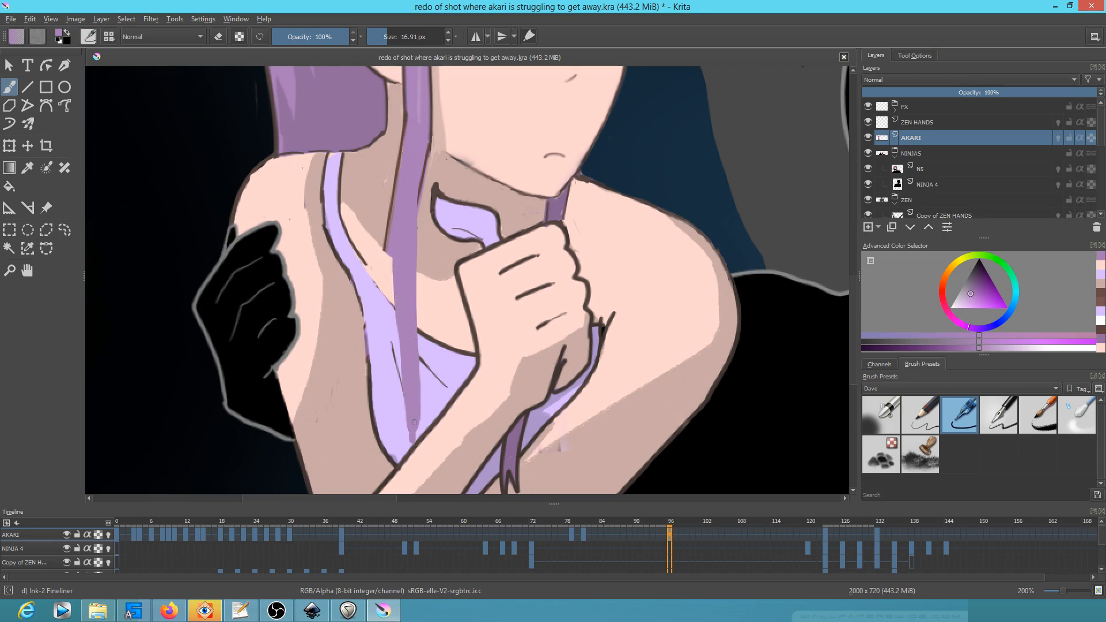
{"action": "mouse_move", "coordinate": [419, 179]}
{"action": "left_mouse_down"}
{"action": "mouse_move", "coordinate": [409, 314]}
{"action": "mouse_move", "coordinate": [419, 426]}
{"action": "left_mouse_up"}
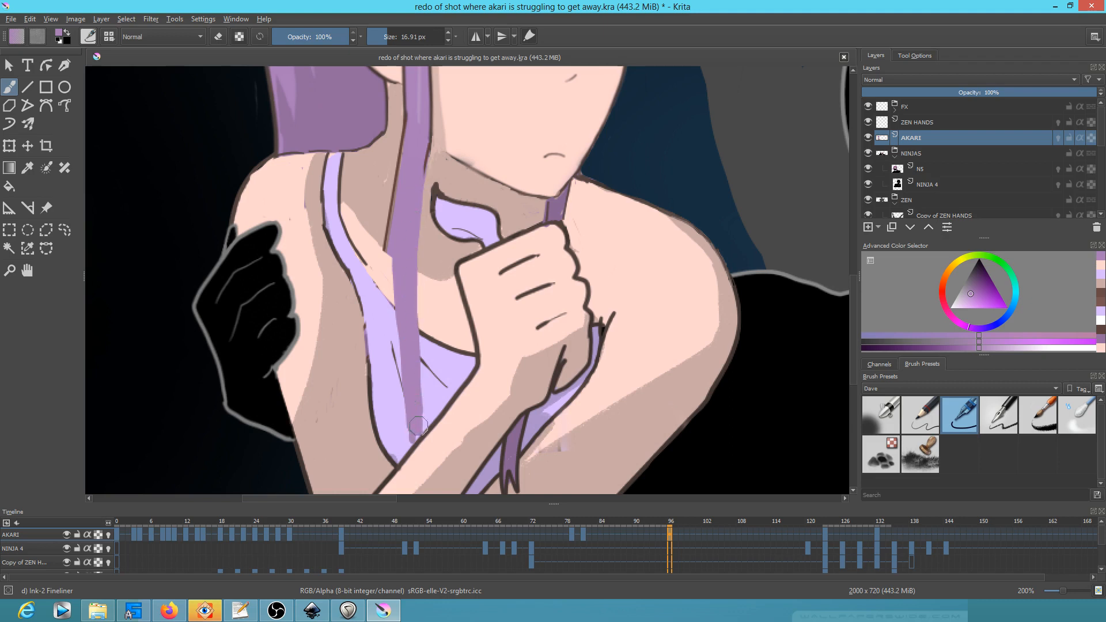
{"action": "left_click", "coordinate": [394, 449], "text": "ctrl"}
{"action": "left_click_drag", "start_coordinate": [394, 450], "coordinate": [393, 455]}
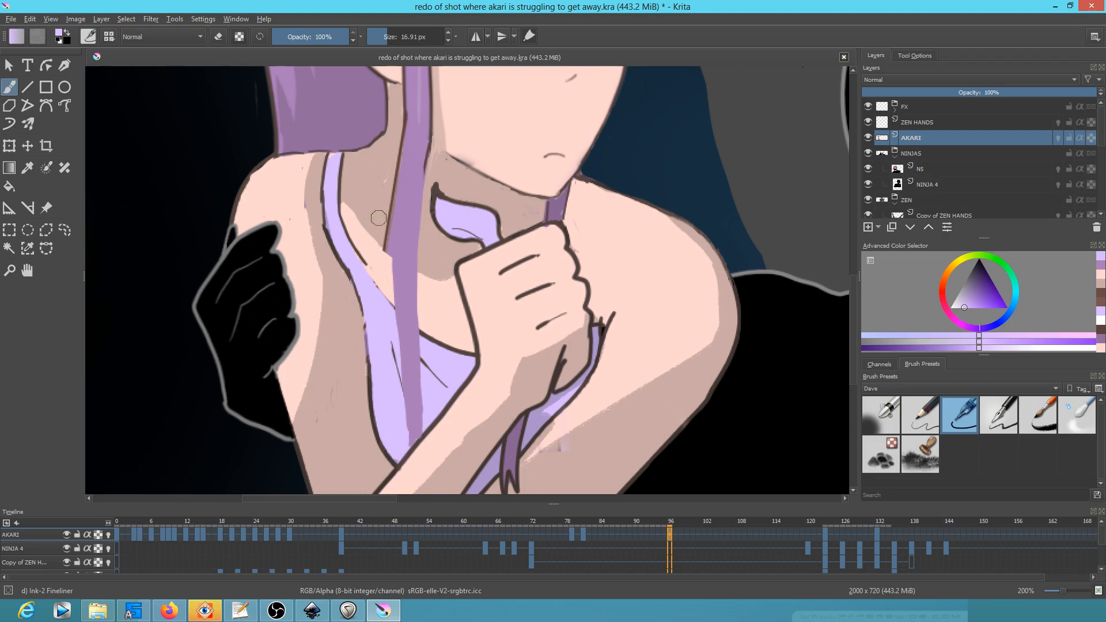
Clean up the neck and collarbone beside the repainted strand with sampled shadow and light skin tones, covering the old strand edge.
{"action": "left_click", "coordinate": [383, 203], "text": "ctrl"}
{"action": "mouse_move", "coordinate": [395, 144]}
{"action": "left_mouse_down"}
{"action": "mouse_move", "coordinate": [388, 214]}
{"action": "mouse_move", "coordinate": [396, 159]}
{"action": "left_mouse_up"}
{"action": "left_click_drag", "start_coordinate": [392, 224], "coordinate": [390, 257]}
{"action": "mouse_move", "coordinate": [392, 210]}
{"action": "left_mouse_down"}
{"action": "mouse_move", "coordinate": [388, 263]}
{"action": "mouse_move", "coordinate": [385, 239]}
{"action": "left_mouse_up"}
{"action": "left_click", "coordinate": [388, 280], "text": "ctrl"}
{"action": "left_click_drag", "start_coordinate": [388, 276], "coordinate": [388, 261]}
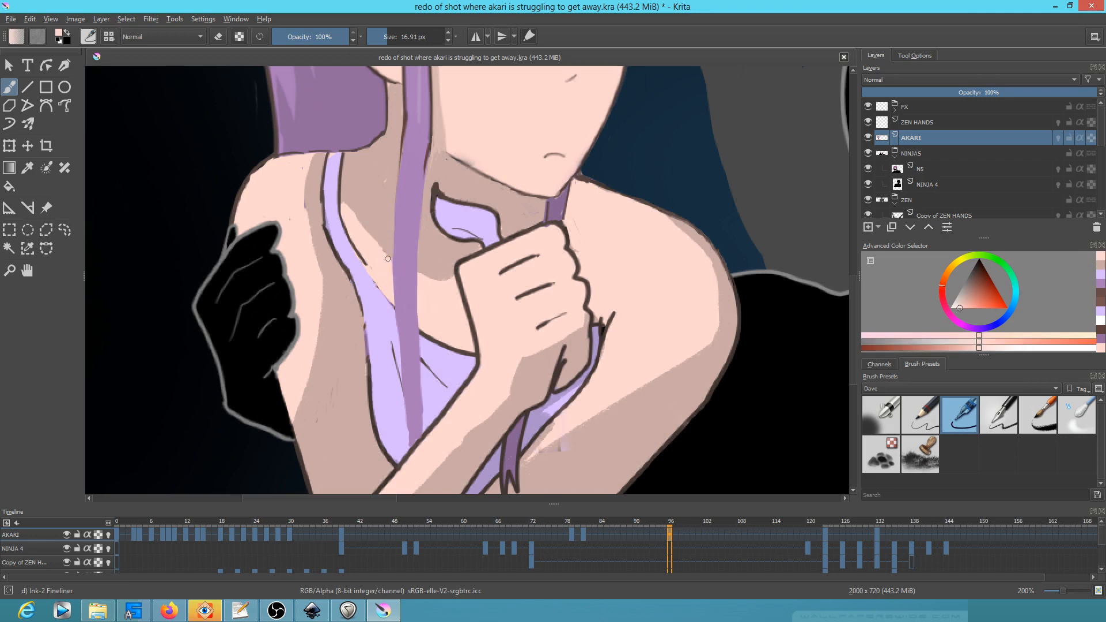
Outline both sides of the repainted strand and the strap edge beside it with a 6 px fineliner in sampled dark brown.
{"action": "left_click", "coordinate": [464, 163], "text": "ctrl"}
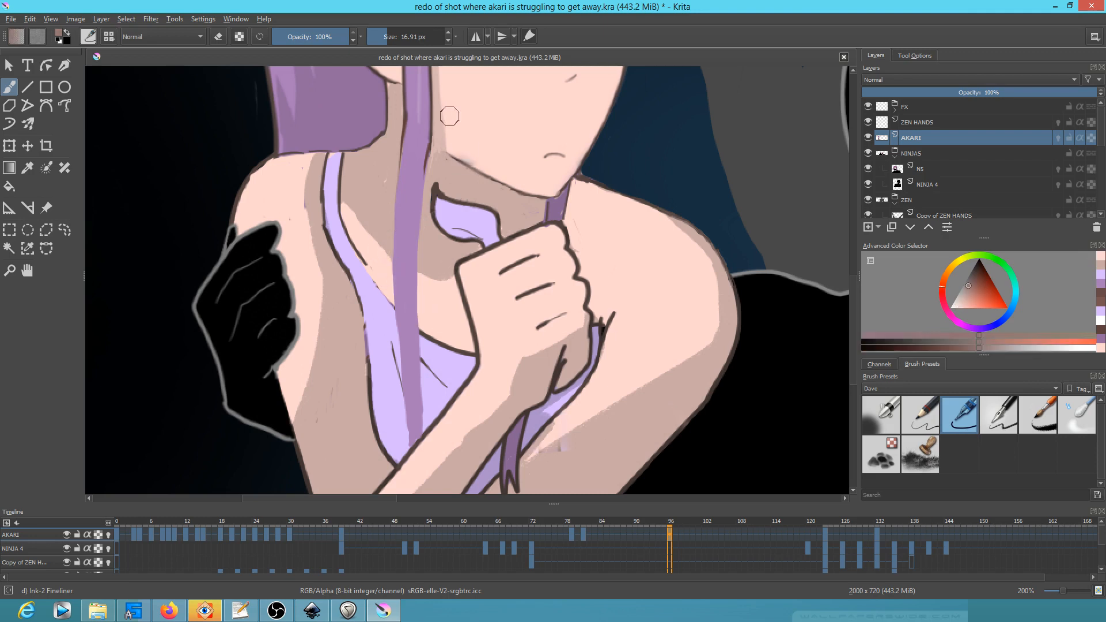
{"action": "left_click", "coordinate": [959, 414]}
{"action": "left_click_drag", "start_coordinate": [397, 323], "coordinate": [409, 449]}
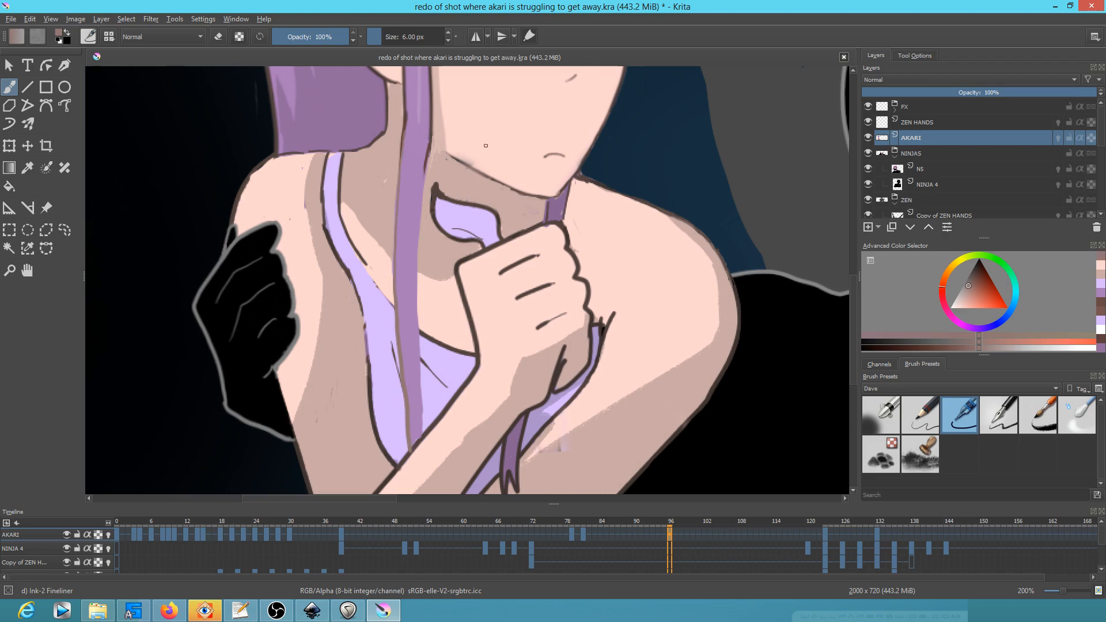
{"action": "left_click", "coordinate": [405, 112], "text": "ctrl"}
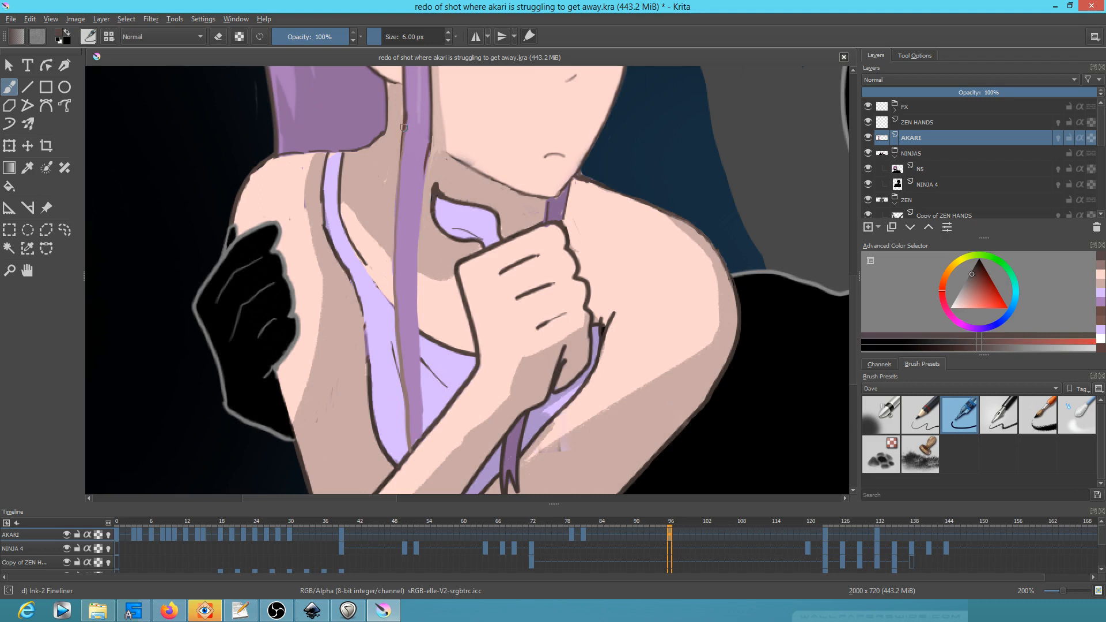
{"action": "left_click_drag", "start_coordinate": [399, 169], "coordinate": [398, 190]}
{"action": "left_click_drag", "start_coordinate": [393, 274], "coordinate": [410, 452]}
{"action": "left_click_drag", "start_coordinate": [421, 169], "coordinate": [421, 403]}
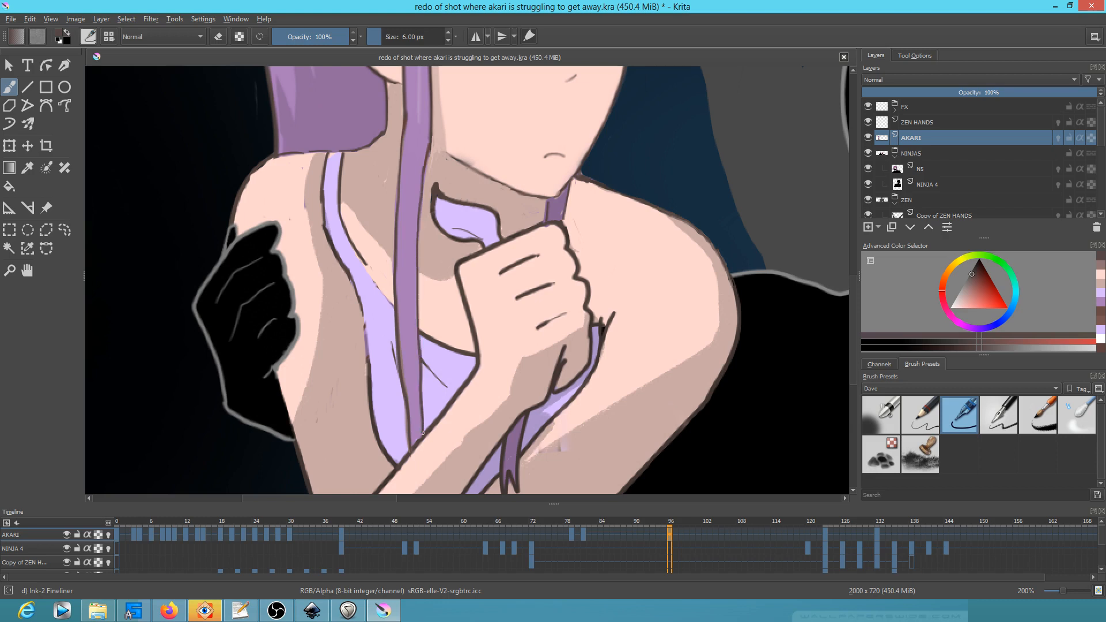
{"action": "left_click_drag", "start_coordinate": [364, 263], "coordinate": [381, 291]}
Step back and forth through AKARI's keyframes around frames 39, 79, 81 and 96 to compare the loose strand's shape.
{"action": "key", "text": "comma"}
{"action": "key", "text": "comma"}
{"action": "key", "text": "comma"}
{"action": "key", "text": "comma"}
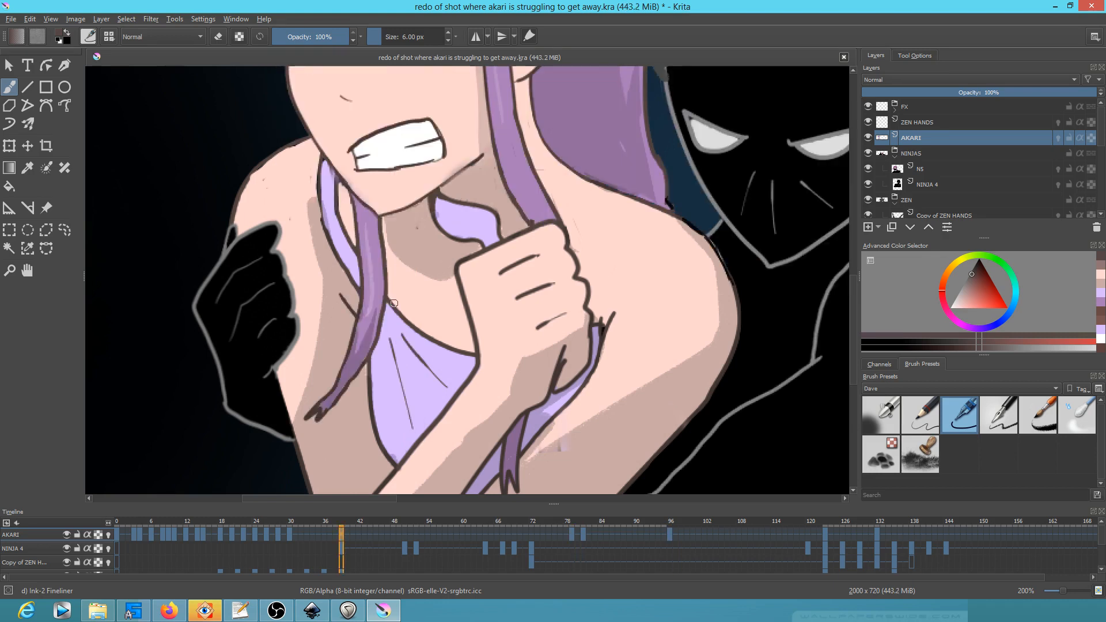
{"action": "key", "text": "period"}
{"action": "key", "text": "period"}
{"action": "key", "text": "period"}
{"action": "key", "text": "period"}
{"action": "key", "text": "period"}
{"action": "key", "text": "comma"}
{"action": "key", "text": "comma"}
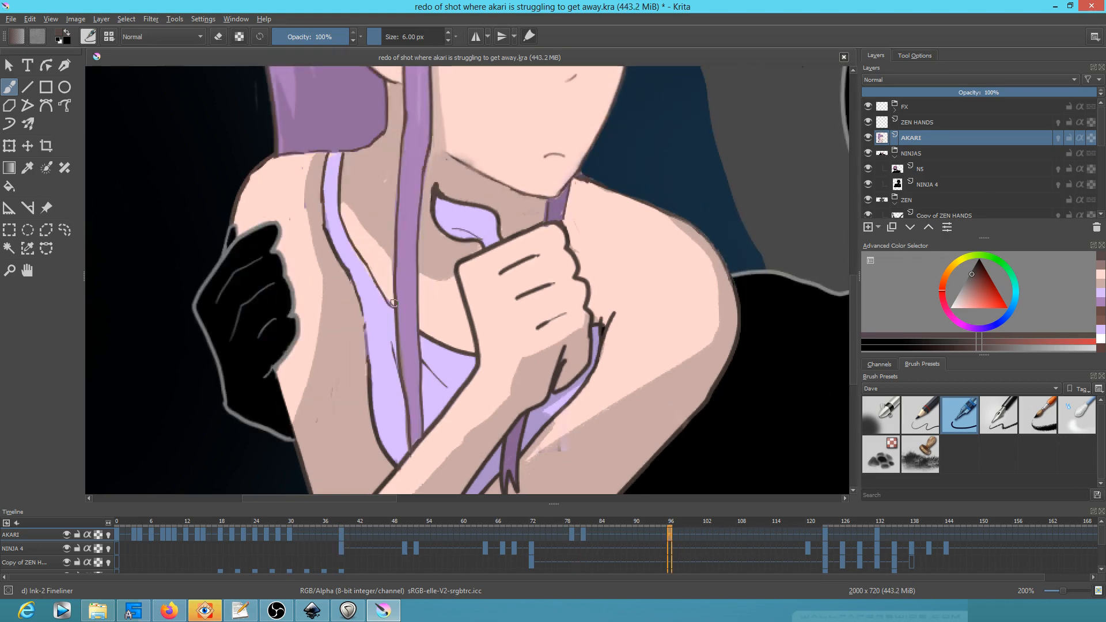
{"action": "key", "text": "comma"}
{"action": "key", "text": "comma"}
{"action": "key", "text": "period"}
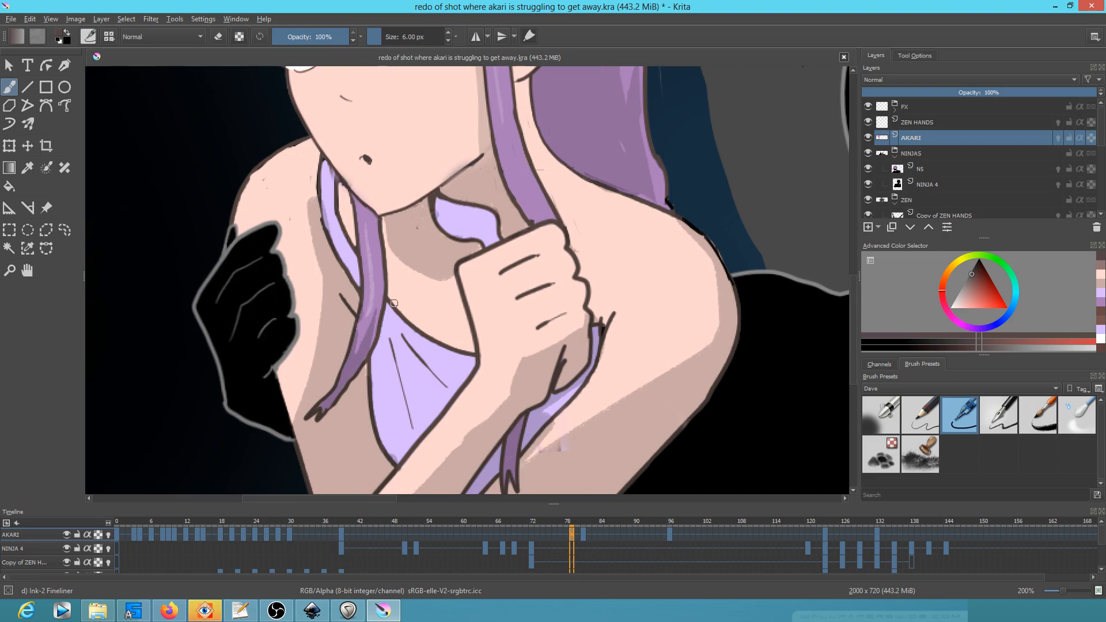
Review AKARI's whole figure through her early keyframes up to frame 30, and scrub onward to frame 123 to check the strand's motion.
{"action": "scroll", "coordinate": [368, 303], "scroll_direction": "down", "scroll_amount": 2}
{"action": "left_click_drag", "start_coordinate": [356, 303], "coordinate": [331, 314]}
{"action": "key", "text": "comma"}
{"action": "key", "text": "comma"}
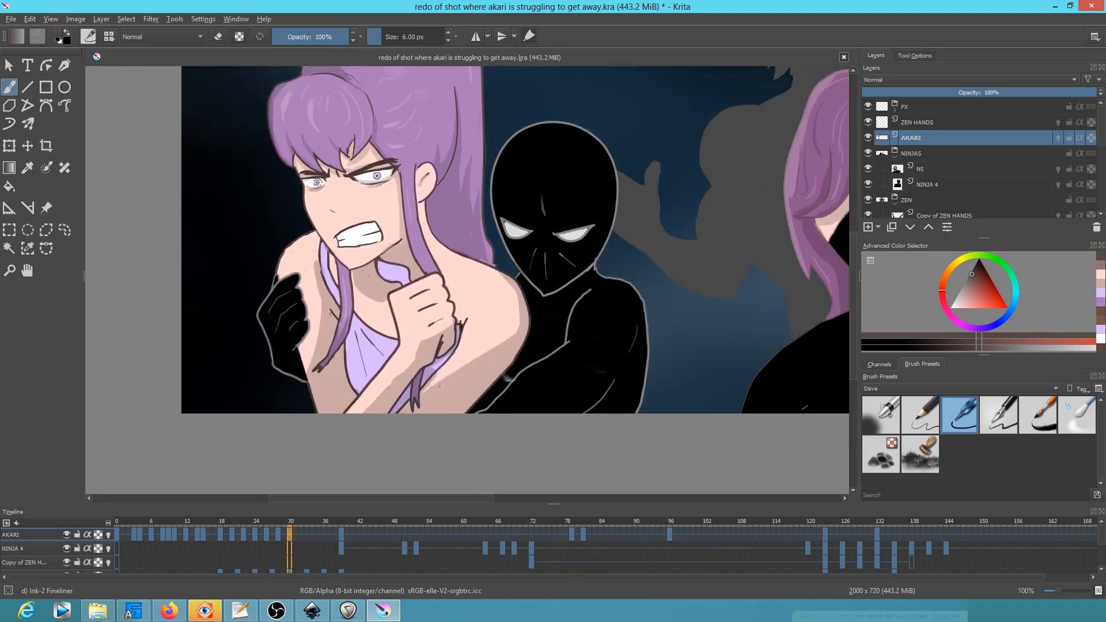
{"action": "key", "text": "comma"}
{"action": "key", "text": "comma"}
{"action": "key", "text": "comma"}
{"action": "key", "text": "comma"}
{"action": "key", "text": "period"}
{"action": "key", "text": "period"}
{"action": "key", "text": "period"}
{"action": "key", "text": "period"}
{"action": "key", "text": "comma"}
{"action": "key", "text": "comma"}
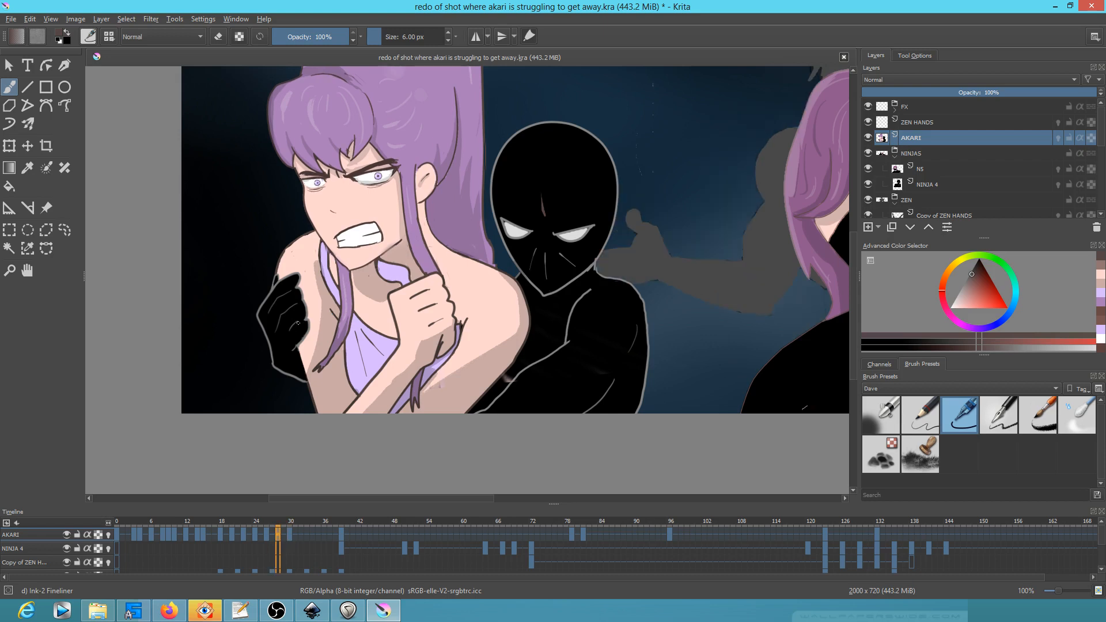
{"action": "key", "text": "comma"}
{"action": "key", "text": "comma"}
{"action": "key", "text": "comma"}
{"action": "key", "text": "comma"}
{"action": "mouse_move", "coordinate": [118, 524]}
{"action": "left_mouse_down"}
{"action": "mouse_move", "coordinate": [448, 527]}
{"action": "mouse_move", "coordinate": [537, 505]}
{"action": "mouse_move", "coordinate": [667, 502]}
{"action": "mouse_move", "coordinate": [416, 502]}
{"action": "mouse_move", "coordinate": [758, 495]}
{"action": "mouse_move", "coordinate": [154, 497]}
{"action": "mouse_move", "coordinate": [233, 491]}
{"action": "left_mouse_up"}
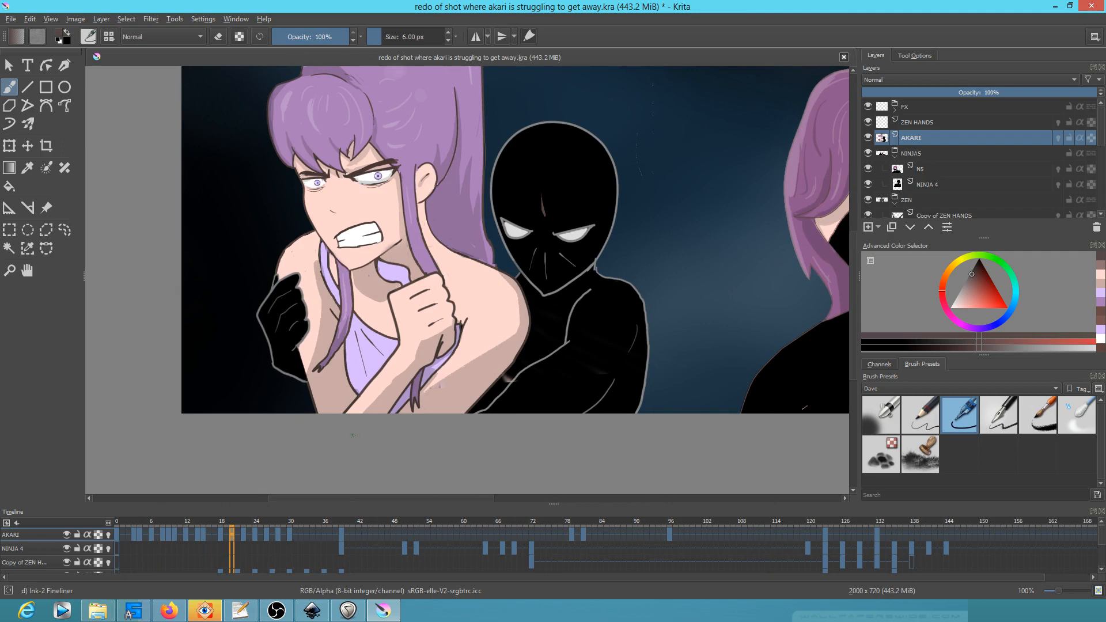
{"action": "left_click_drag", "start_coordinate": [561, 522], "coordinate": [824, 492]}
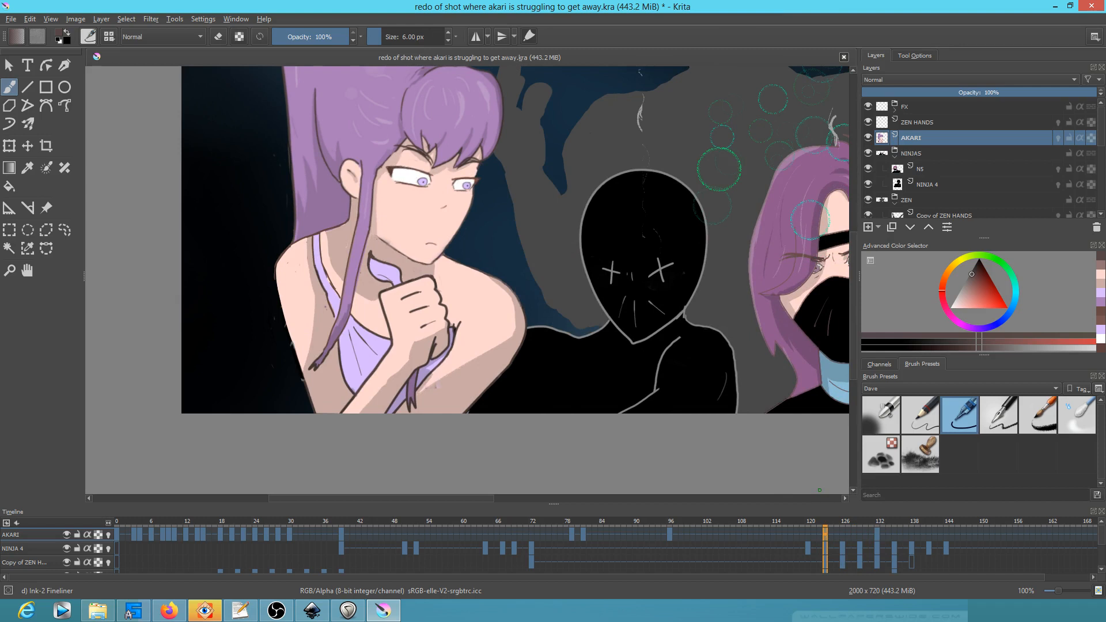
Sample the arm's shadow skin tone and examine the loose strand up close at AKARI's frames 123, 96, 81, 79, 39, 20 and 24.
{"action": "left_click", "coordinate": [331, 349], "text": "ctrl"}
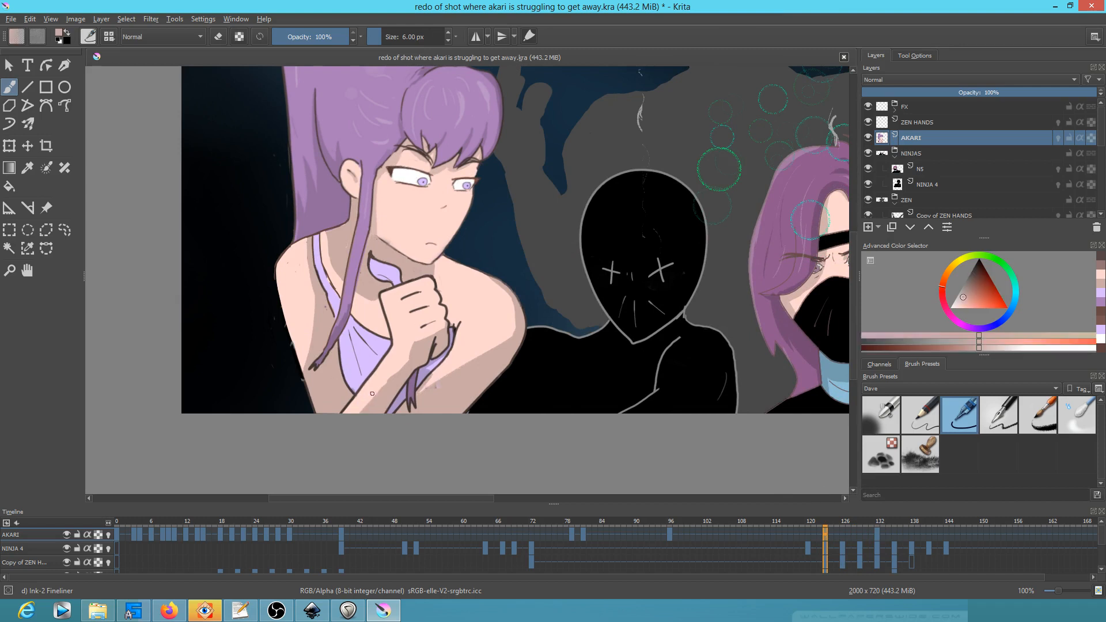
{"action": "scroll", "coordinate": [377, 358], "scroll_direction": "up", "scroll_amount": 3}
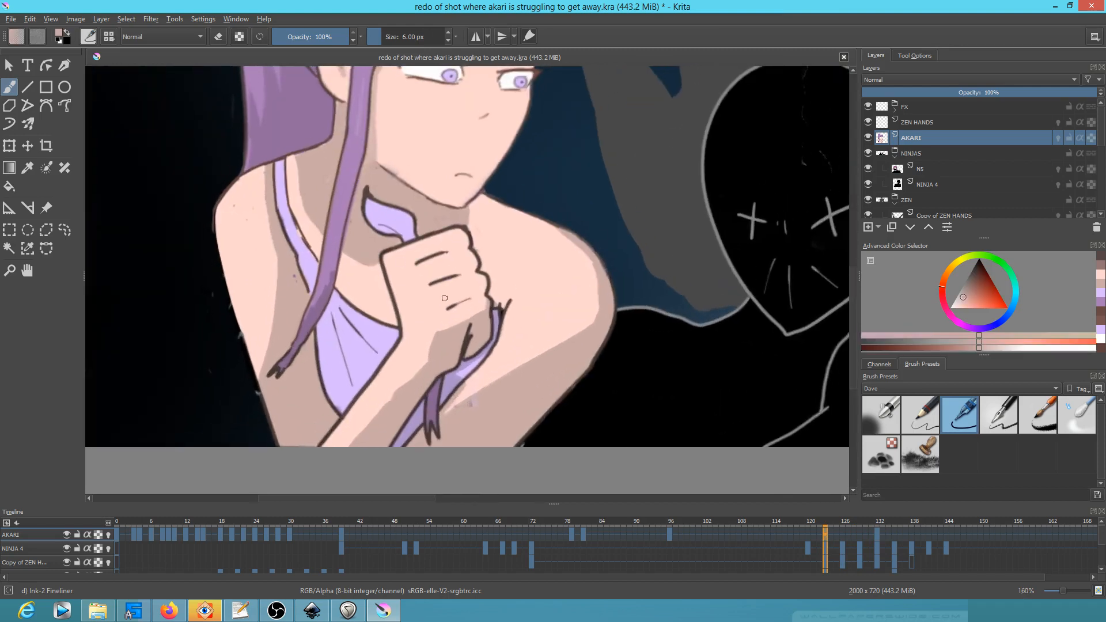
{"action": "left_click", "coordinate": [669, 535]}
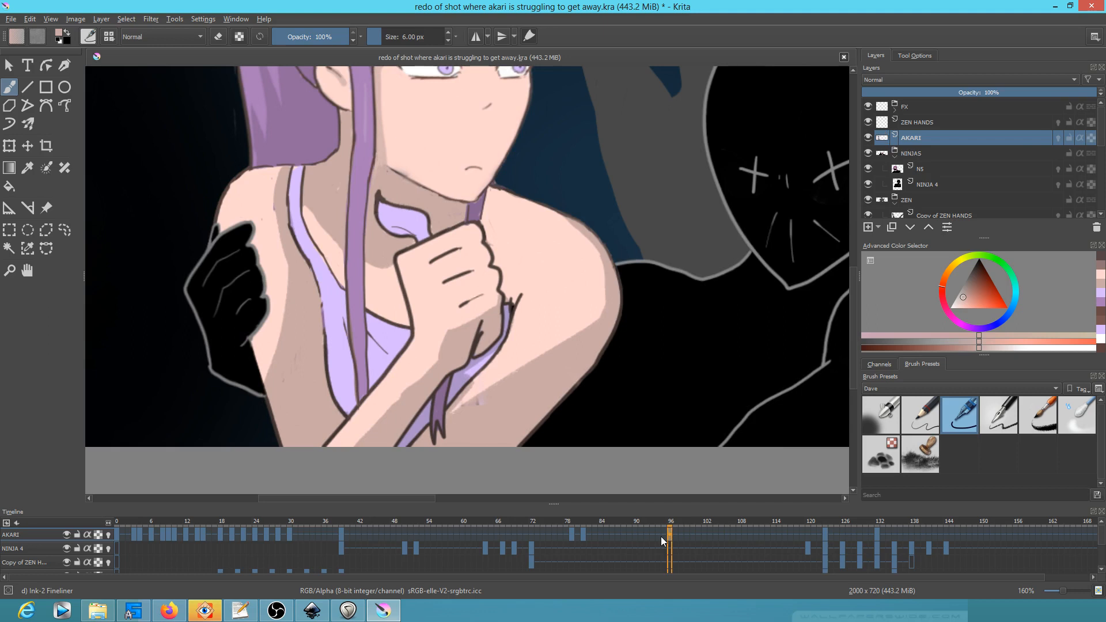
{"action": "left_click", "coordinate": [583, 535]}
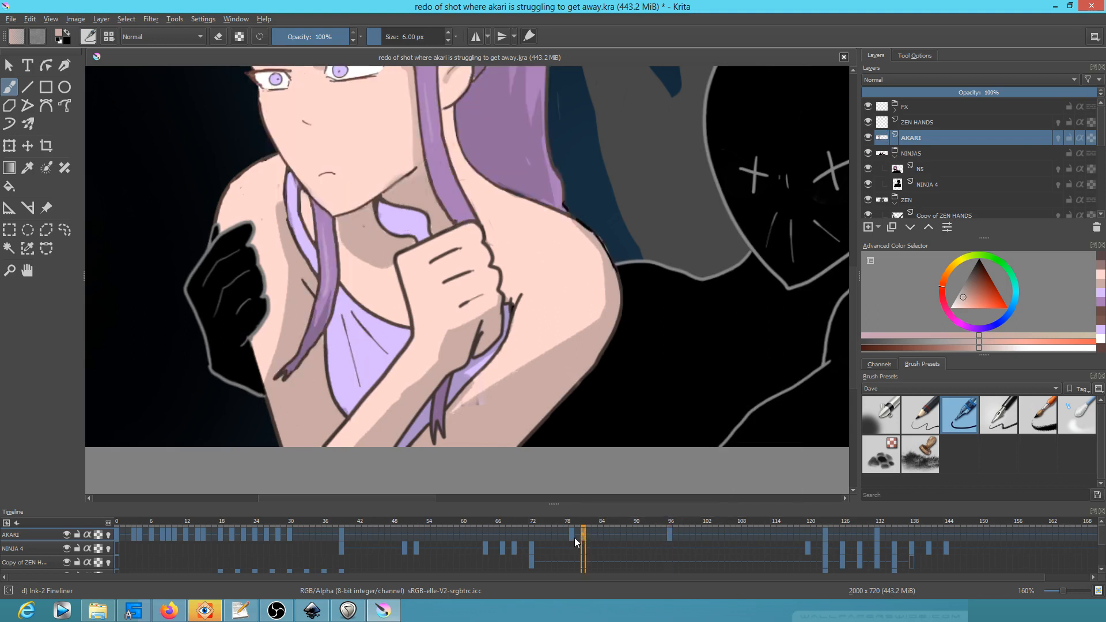
{"action": "left_click", "coordinate": [571, 535]}
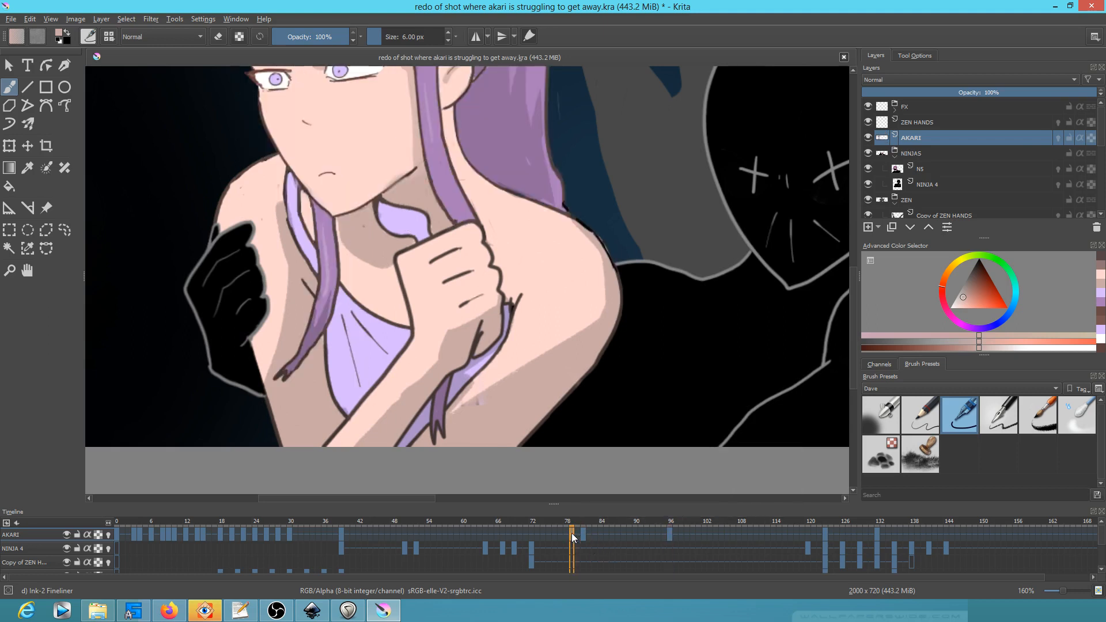
{"action": "left_click", "coordinate": [342, 535]}
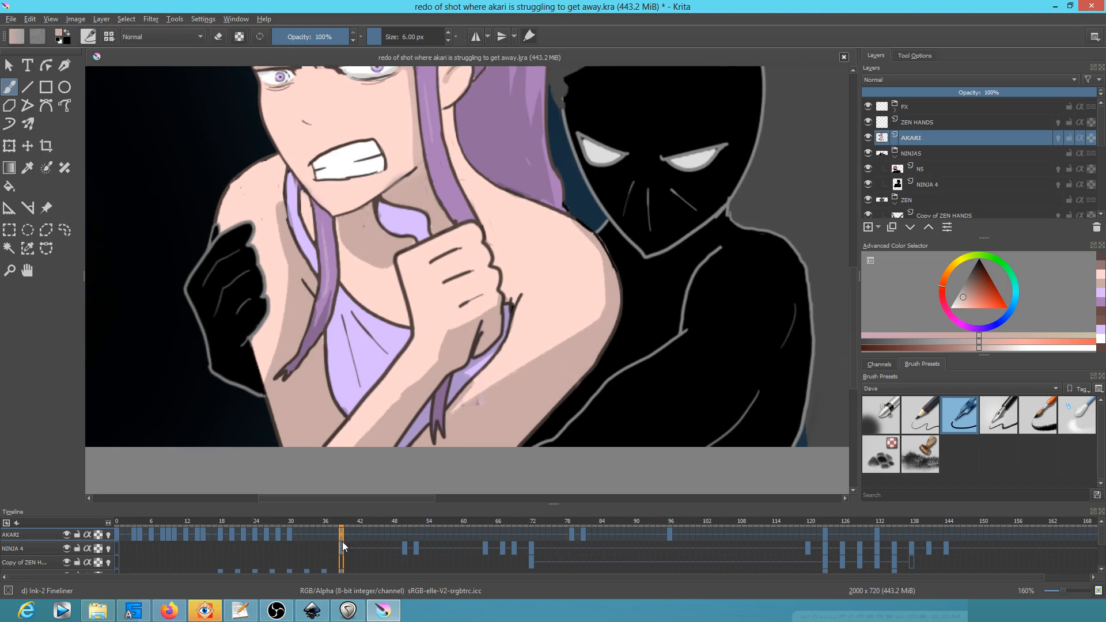
{"action": "mouse_move", "coordinate": [233, 522]}
{"action": "left_mouse_down"}
{"action": "mouse_move", "coordinate": [285, 526]}
{"action": "mouse_move", "coordinate": [211, 524]}
{"action": "mouse_move", "coordinate": [267, 526]}
{"action": "mouse_move", "coordinate": [220, 532]}
{"action": "mouse_move", "coordinate": [235, 529]}
{"action": "left_mouse_up"}
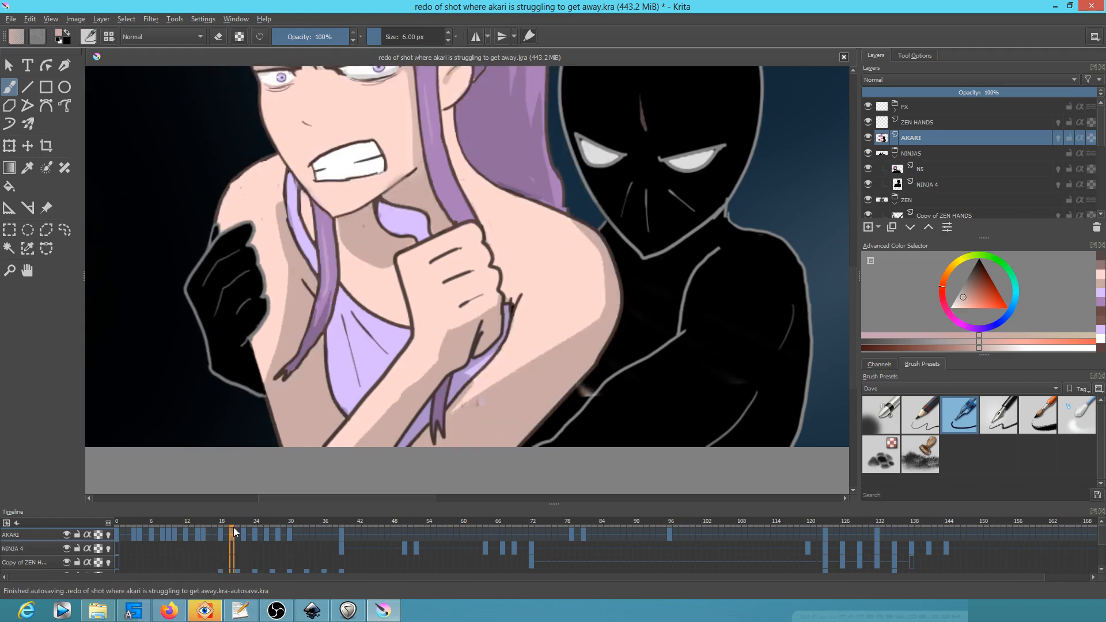
{"action": "left_click", "coordinate": [256, 530]}
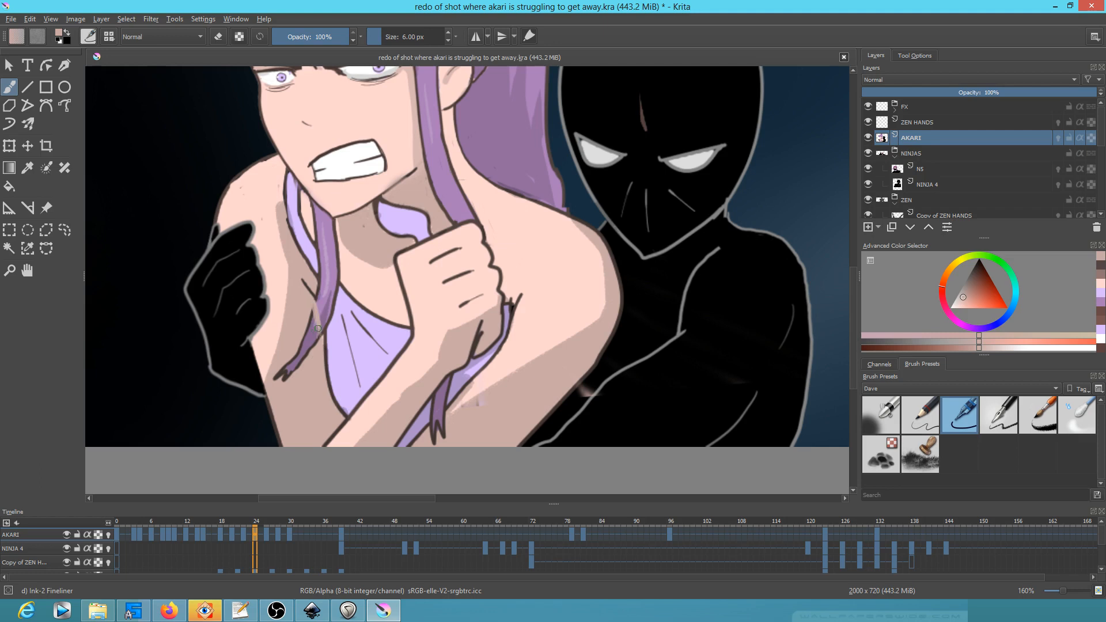
{"action": "mouse_move", "coordinate": [320, 336]}
{"action": "left_mouse_down"}
{"action": "mouse_move", "coordinate": [314, 324]}
{"action": "mouse_move", "coordinate": [310, 345]}
{"action": "mouse_move", "coordinate": [305, 333]}
{"action": "left_mouse_up"}
{"action": "key", "text": "ctrl+z"}
{"action": "key", "text": "ctrl+z"}
Add a paint layer above AKARI, cover the lower strand's middle with shadow skin tone, and make that drawing start at frame 24.
{"action": "left_click", "coordinate": [868, 227]}
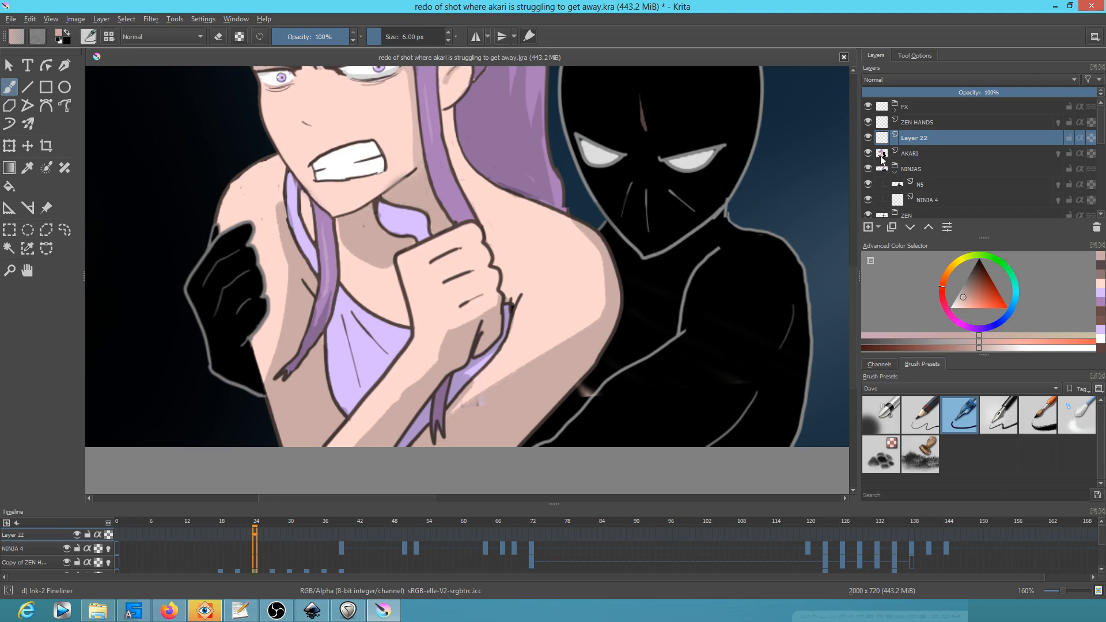
{"action": "mouse_move", "coordinate": [309, 300]}
{"action": "left_mouse_down"}
{"action": "mouse_move", "coordinate": [315, 339]}
{"action": "mouse_move", "coordinate": [320, 328]}
{"action": "mouse_move", "coordinate": [307, 328]}
{"action": "left_mouse_up"}
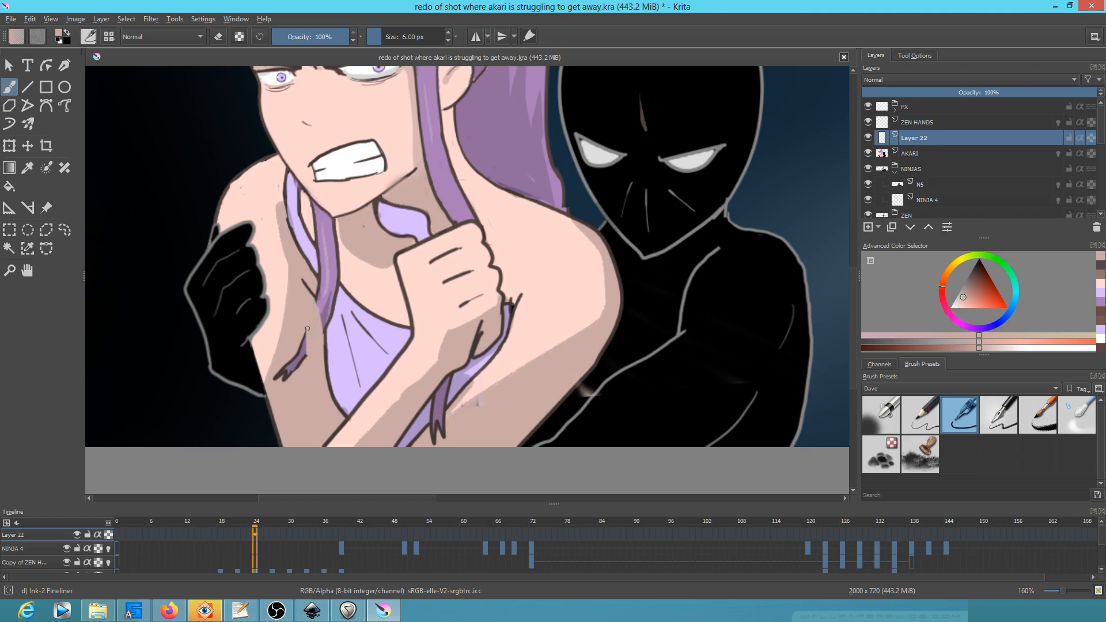
{"action": "left_click", "coordinate": [253, 533]}
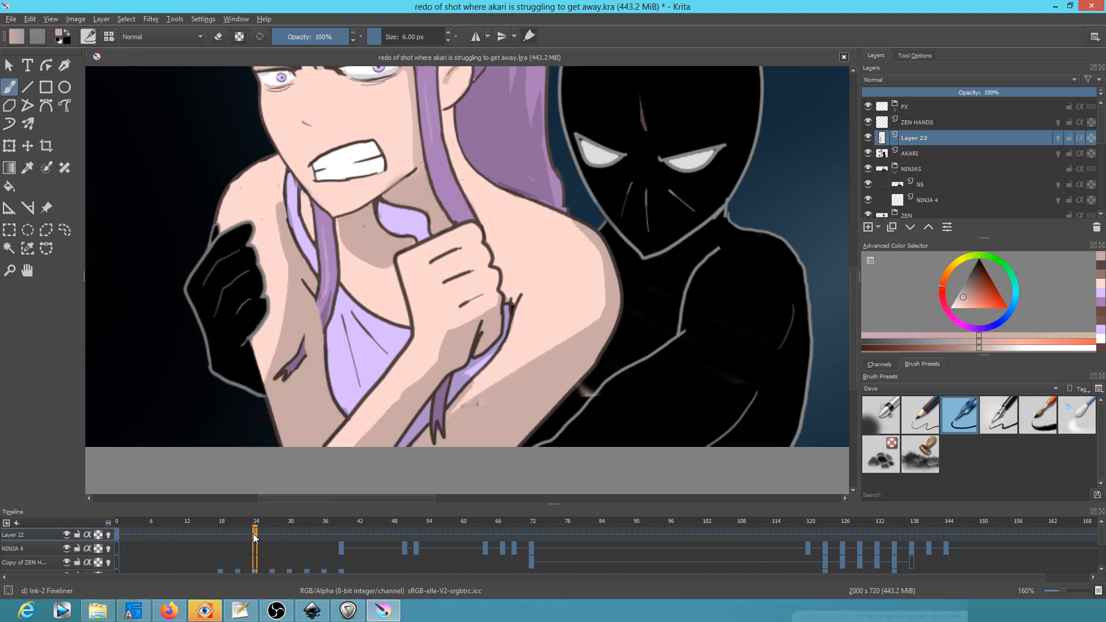
{"action": "left_click", "coordinate": [116, 534]}
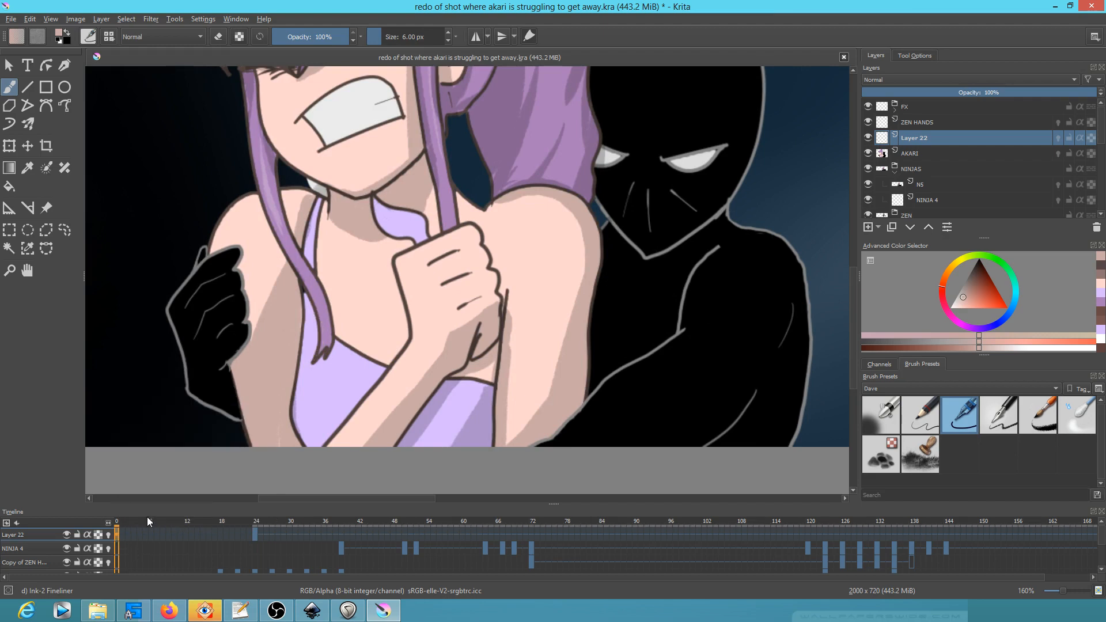
{"action": "left_click", "coordinate": [254, 534]}
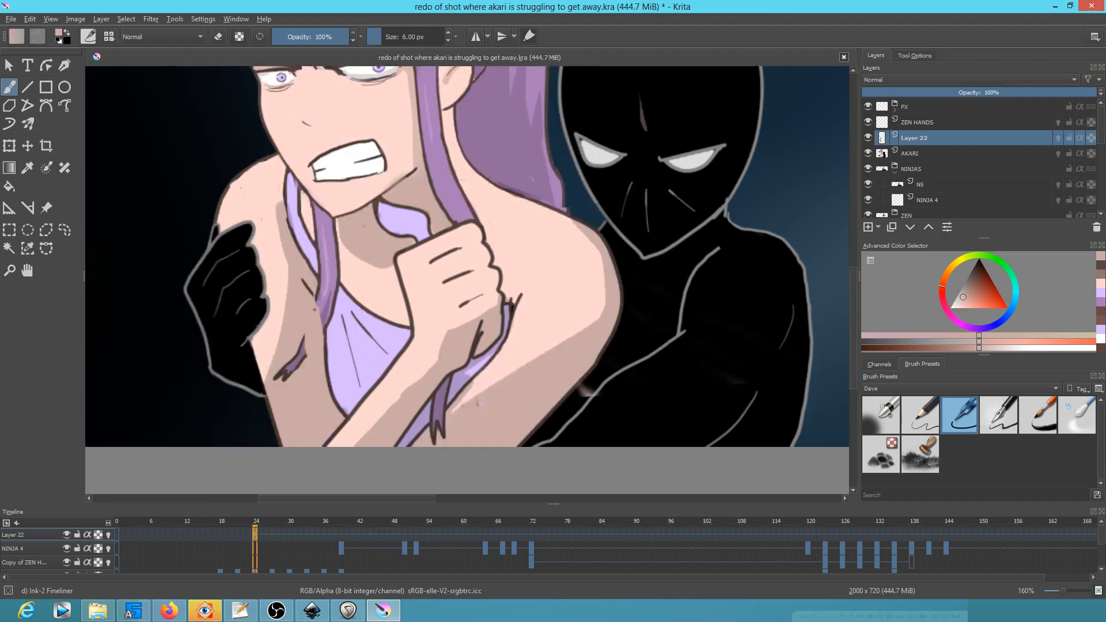
Paint out the remaining strand end over the arm in shadow skin tone and extend the strap down to the dress in sampled lavender.
{"action": "mouse_move", "coordinate": [308, 334]}
{"action": "left_mouse_down"}
{"action": "mouse_move", "coordinate": [307, 372]}
{"action": "mouse_move", "coordinate": [300, 344]}
{"action": "mouse_move", "coordinate": [282, 361]}
{"action": "left_mouse_up"}
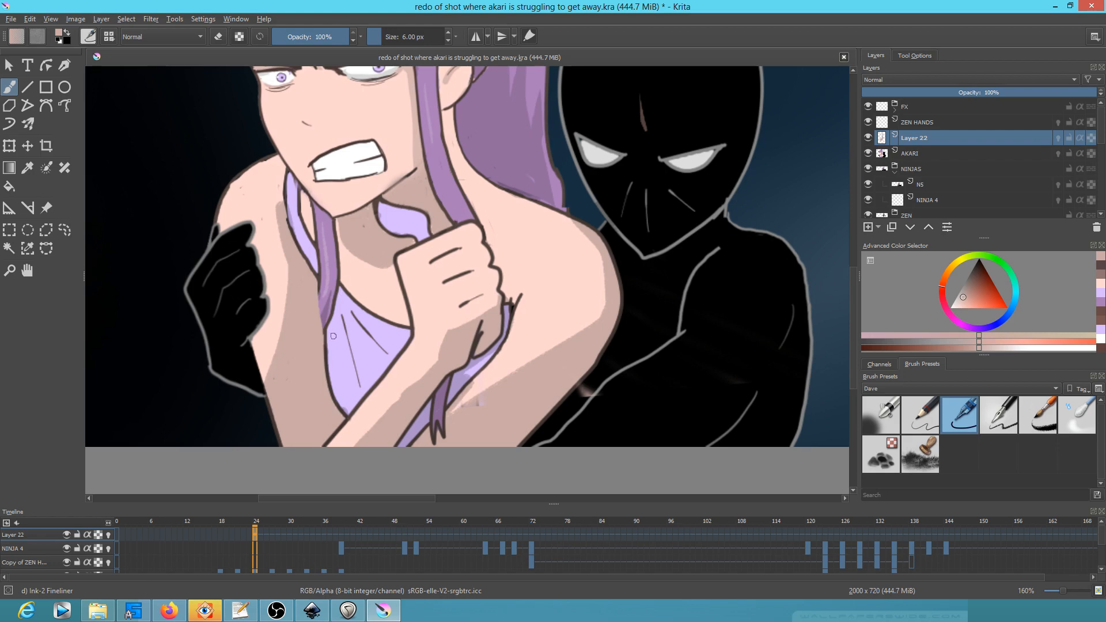
{"action": "left_click", "coordinate": [325, 281], "text": "ctrl"}
{"action": "mouse_move", "coordinate": [319, 267]}
{"action": "left_mouse_down"}
{"action": "mouse_move", "coordinate": [329, 326]}
{"action": "mouse_move", "coordinate": [324, 273]}
{"action": "mouse_move", "coordinate": [337, 307]}
{"action": "left_mouse_up"}
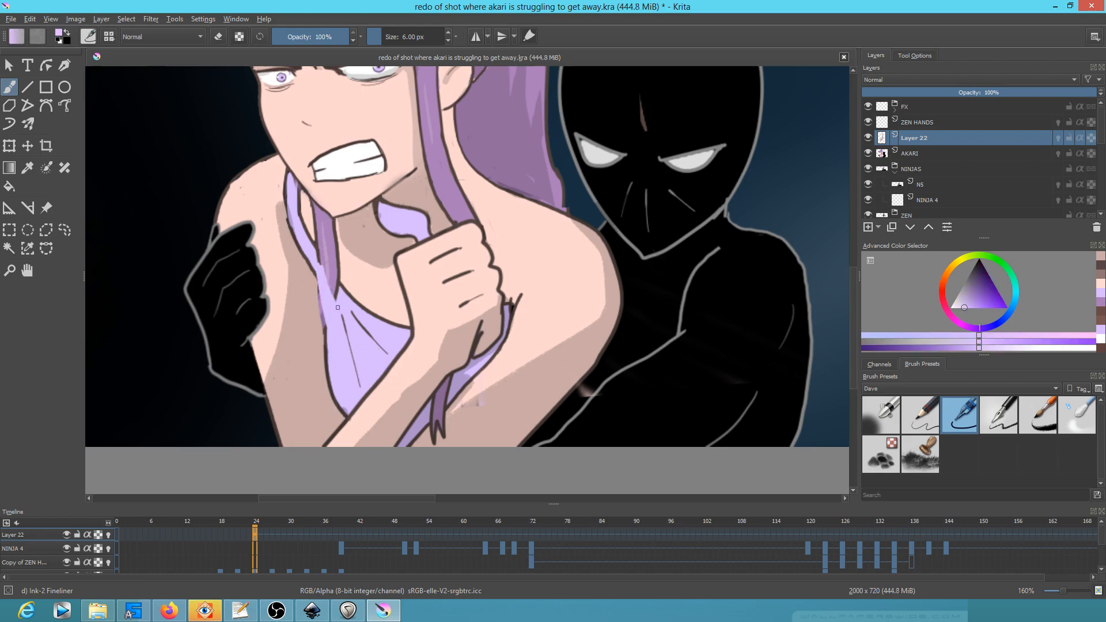
Paint a straight-hanging loose strand over the dress at frame 24 on the new layer in sampled hair purple, with a 21.92 px brush.
{"action": "left_click", "coordinate": [317, 269], "text": "ctrl"}
{"action": "mouse_move", "coordinate": [327, 245]}
{"action": "left_mouse_down"}
{"action": "mouse_move", "coordinate": [334, 425]}
{"action": "mouse_move", "coordinate": [381, 370]}
{"action": "left_mouse_up"}
{"action": "key", "text": "Left"}
{"action": "key", "text": "Right"}
{"action": "key", "text": "Left"}
{"action": "key", "text": "Right"}
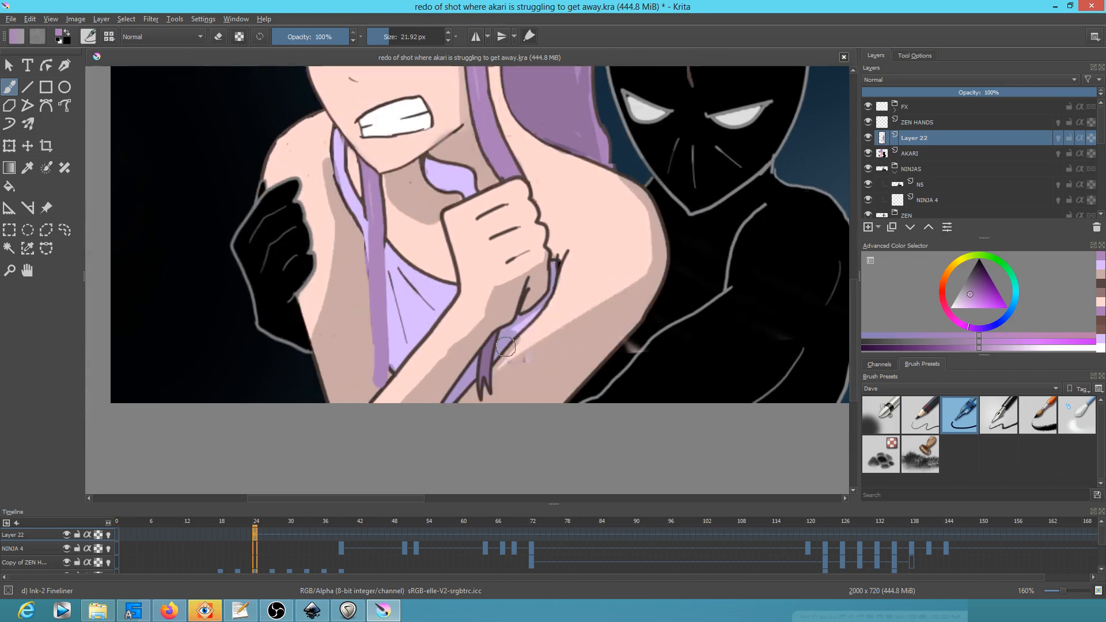
{"action": "key", "text": "ctrl+z"}
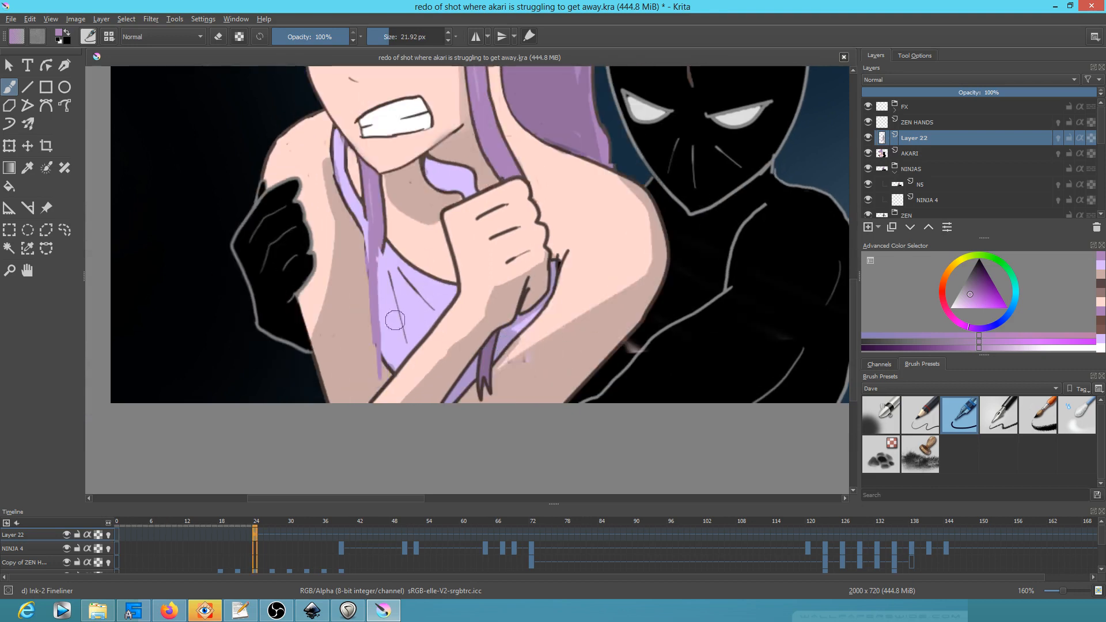
{"action": "left_click_drag", "start_coordinate": [378, 239], "coordinate": [379, 335]}
{"action": "left_click_drag", "start_coordinate": [378, 276], "coordinate": [380, 318]}
{"action": "left_click_drag", "start_coordinate": [380, 244], "coordinate": [379, 373]}
{"action": "left_click_drag", "start_coordinate": [370, 218], "coordinate": [373, 257]}
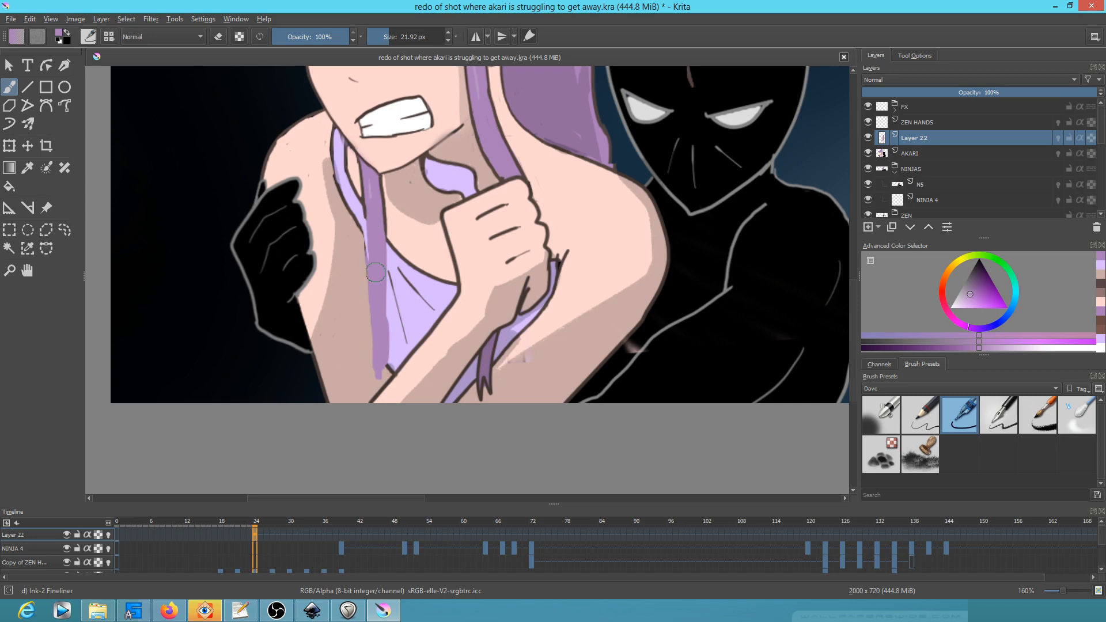
Outline both edges and the split tip of the straight strand at frame 24 in sampled dark outline colour, with the 6 px Ink-2 Fineliner.
{"action": "key", "text": "ctrl"}
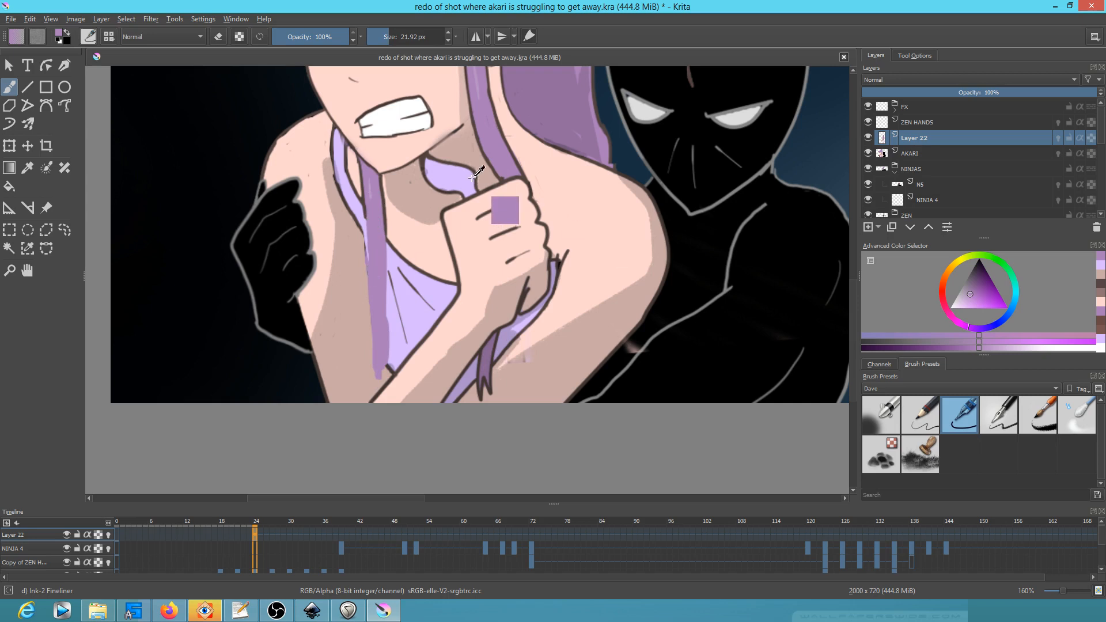
{"action": "left_click", "coordinate": [432, 148], "text": "ctrl"}
{"action": "left_click", "coordinate": [940, 417]}
{"action": "left_click_drag", "start_coordinate": [365, 210], "coordinate": [370, 332]}
{"action": "left_click_drag", "start_coordinate": [369, 283], "coordinate": [374, 366]}
{"action": "left_click_drag", "start_coordinate": [371, 324], "coordinate": [377, 384]}
{"action": "left_click_drag", "start_coordinate": [384, 313], "coordinate": [386, 354]}
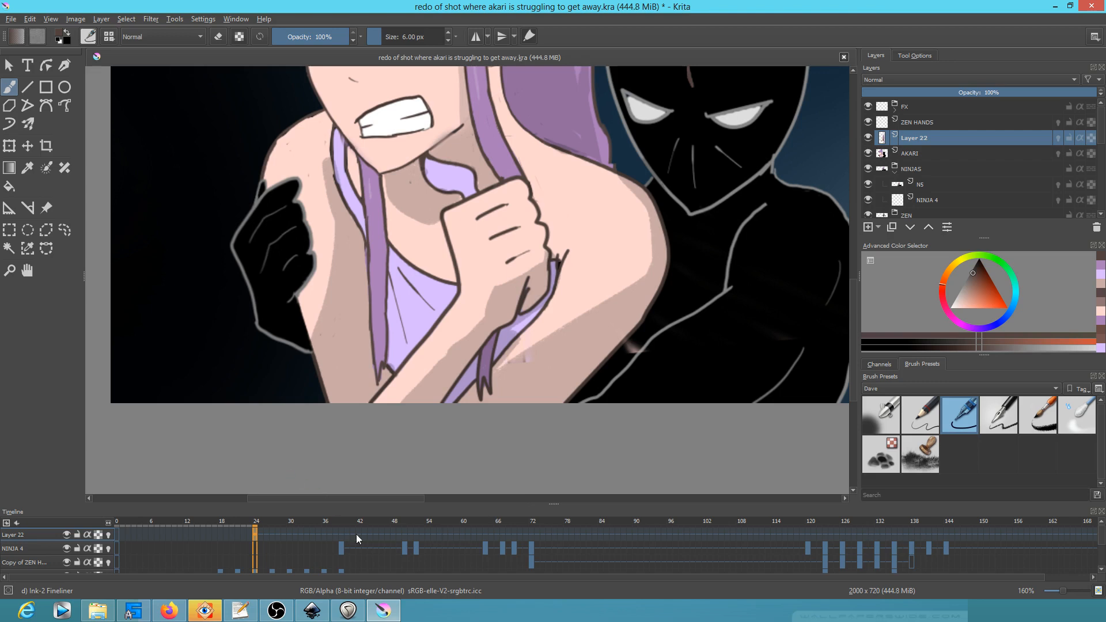
Start a separate Layer 22 drawing at frame 96 and erase the copied strand from it with a 42.92 px eraser.
{"action": "left_click_drag", "start_coordinate": [256, 522], "coordinate": [671, 514]}
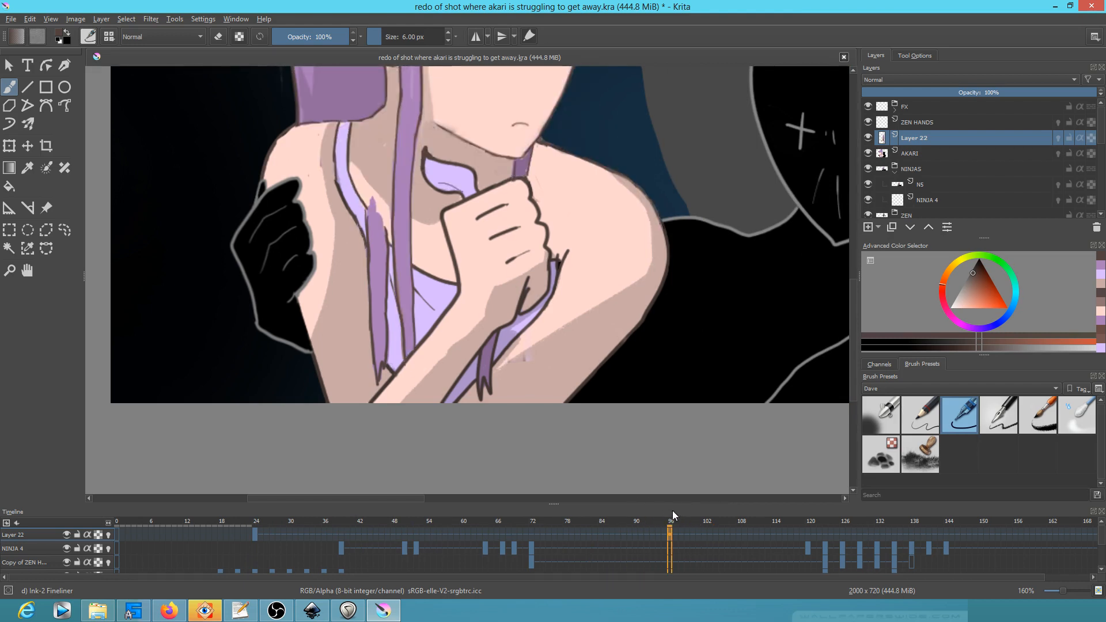
{"action": "left_click", "coordinate": [662, 536]}
{"action": "left_click", "coordinate": [668, 536]}
{"action": "left_click_drag", "start_coordinate": [476, 292], "coordinate": [388, 293]}
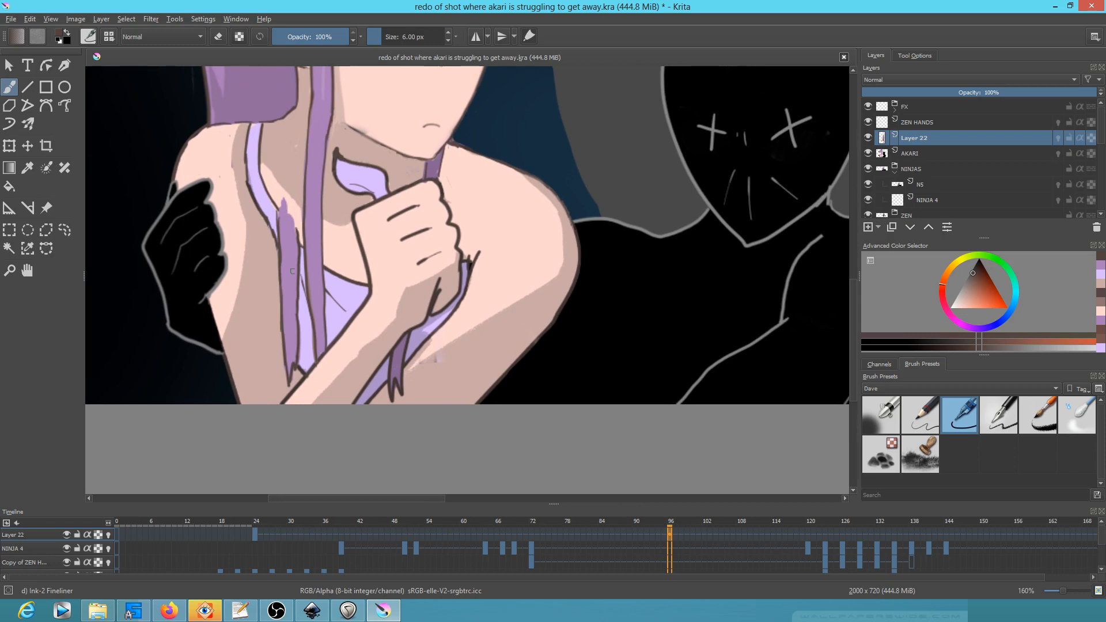
{"action": "left_click", "coordinate": [67, 535]}
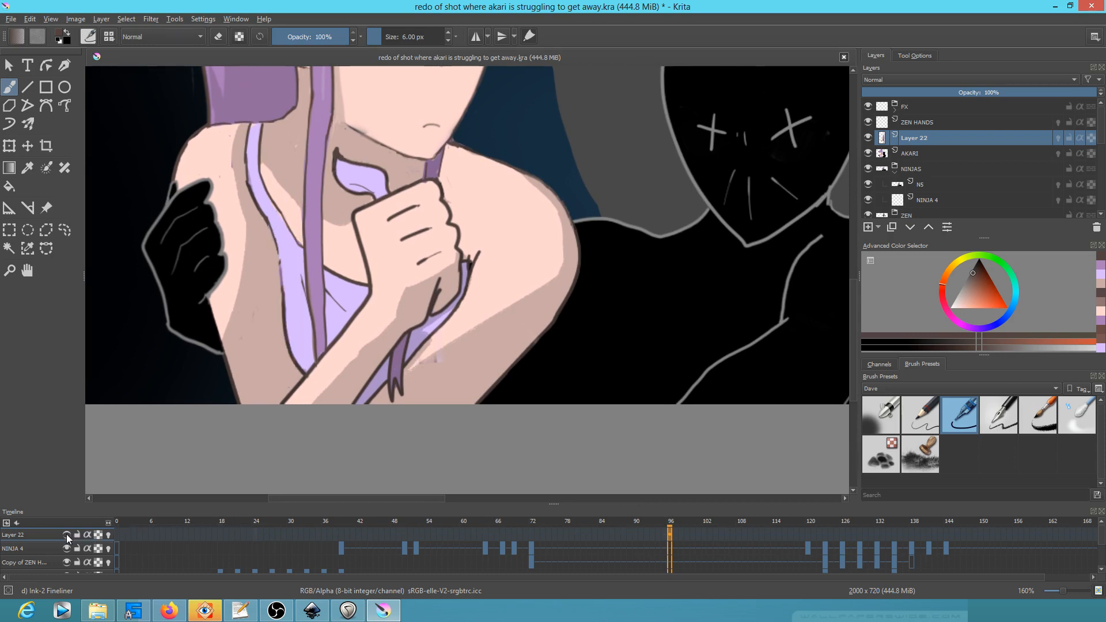
{"action": "left_click", "coordinate": [67, 536]}
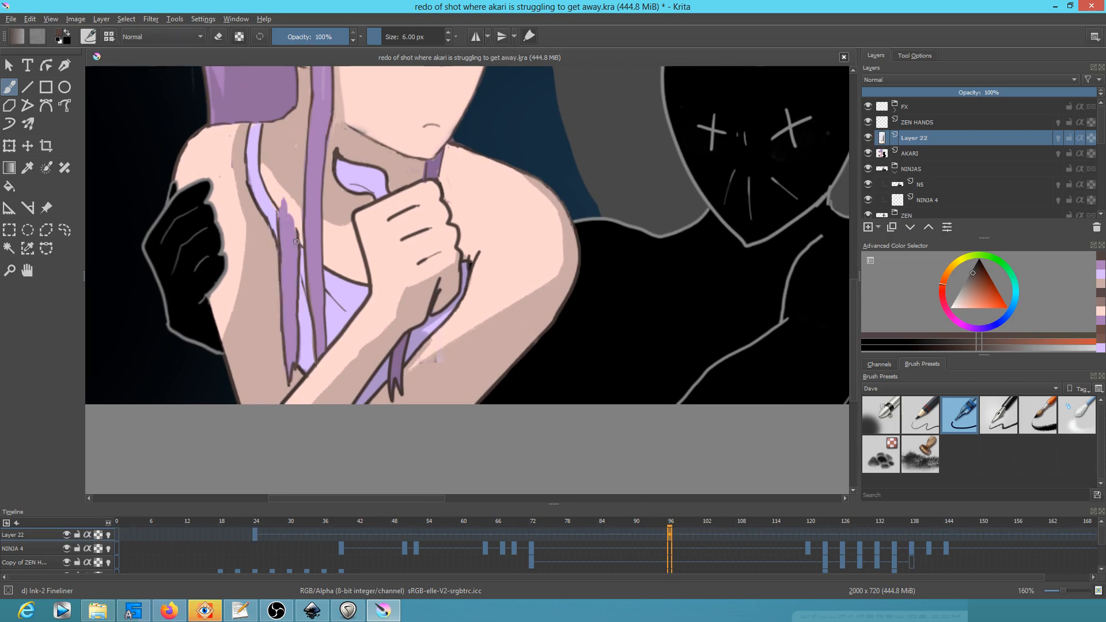
{"action": "key", "text": "e"}
{"action": "mouse_move", "coordinate": [286, 199]}
{"action": "left_mouse_down"}
{"action": "mouse_move", "coordinate": [291, 335]}
{"action": "mouse_move", "coordinate": [276, 206]}
{"action": "mouse_move", "coordinate": [274, 217]}
{"action": "mouse_move", "coordinate": [286, 379]}
{"action": "mouse_move", "coordinate": [288, 278]}
{"action": "left_mouse_up"}
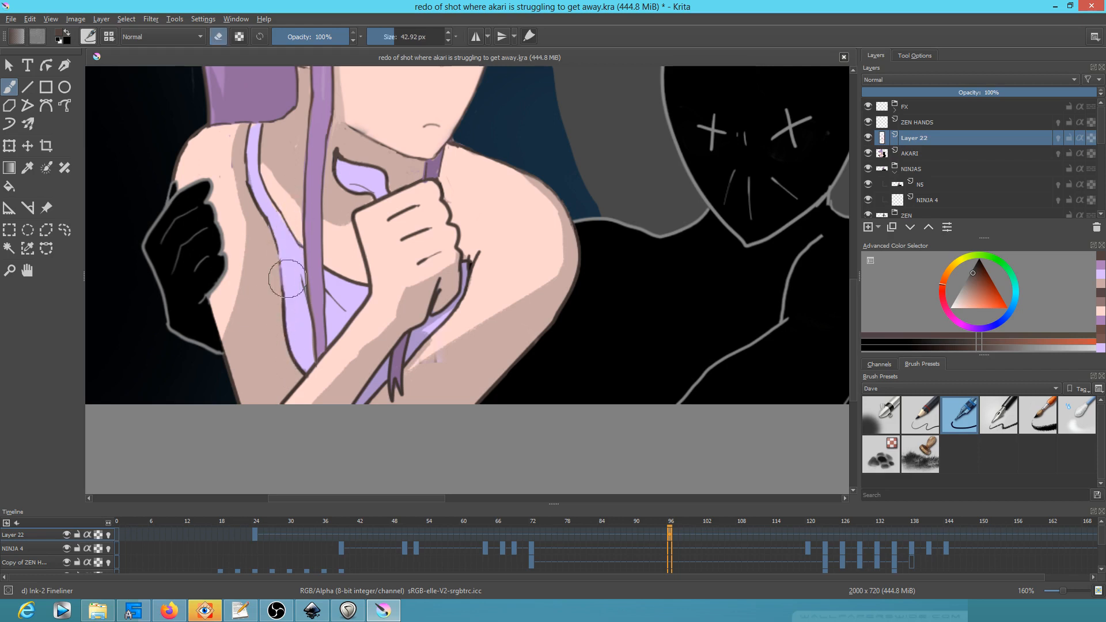
{"action": "left_click_drag", "start_coordinate": [669, 528], "coordinate": [848, 529]}
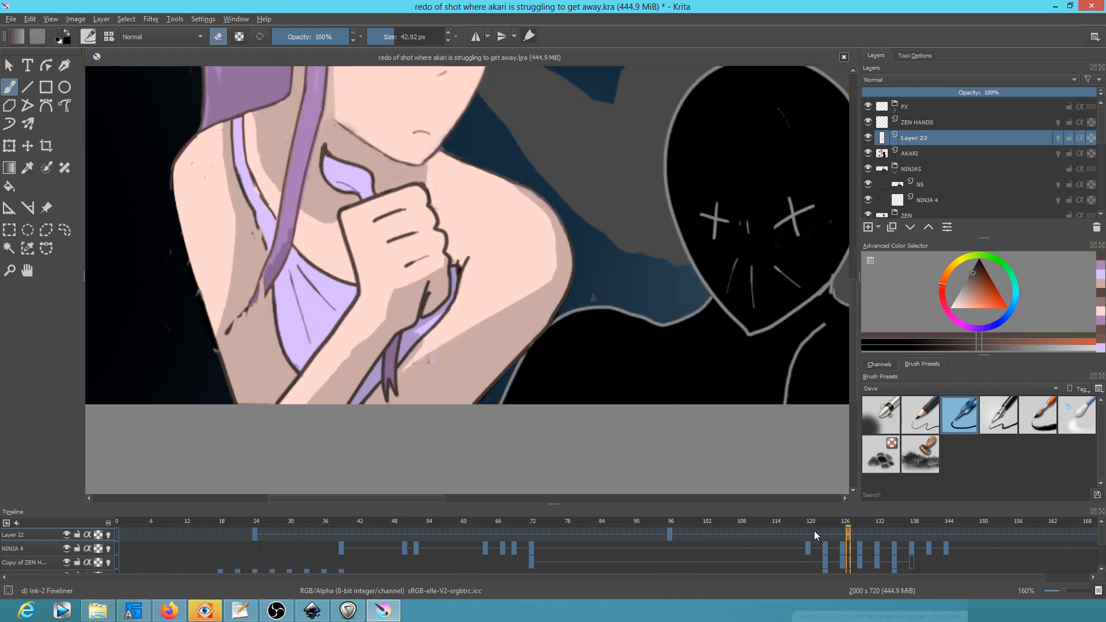
{"action": "left_click", "coordinate": [668, 522]}
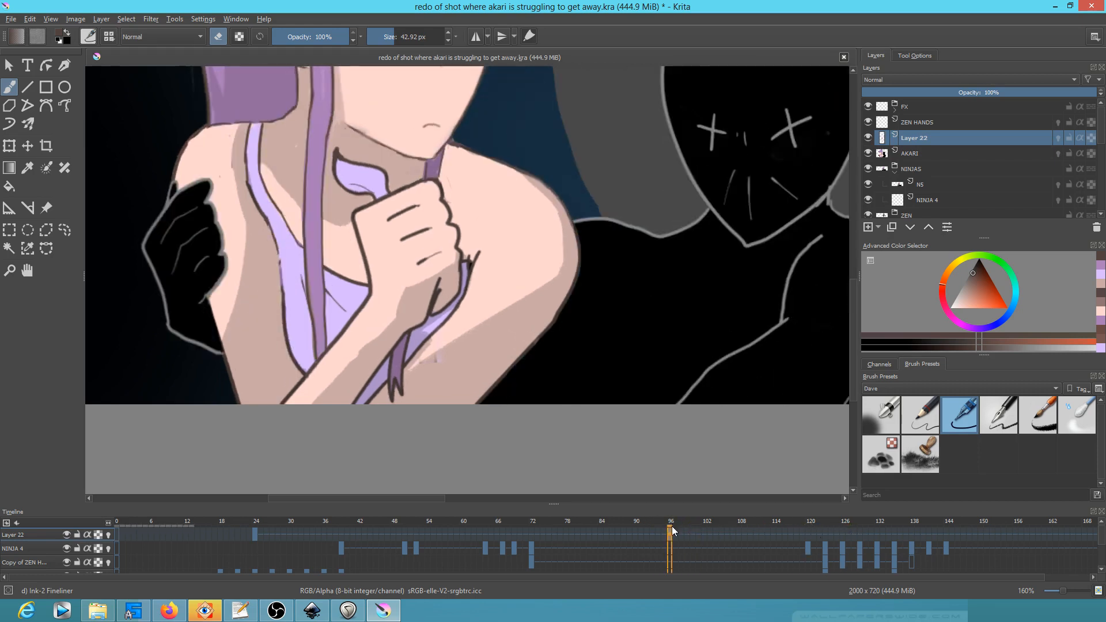
Hide Layer 22 and paint out the strand over the dress on AKARI's frame 96 in sampled lavender, with a 23.69 px brush.
{"action": "left_click", "coordinate": [316, 220], "text": "ctrl"}
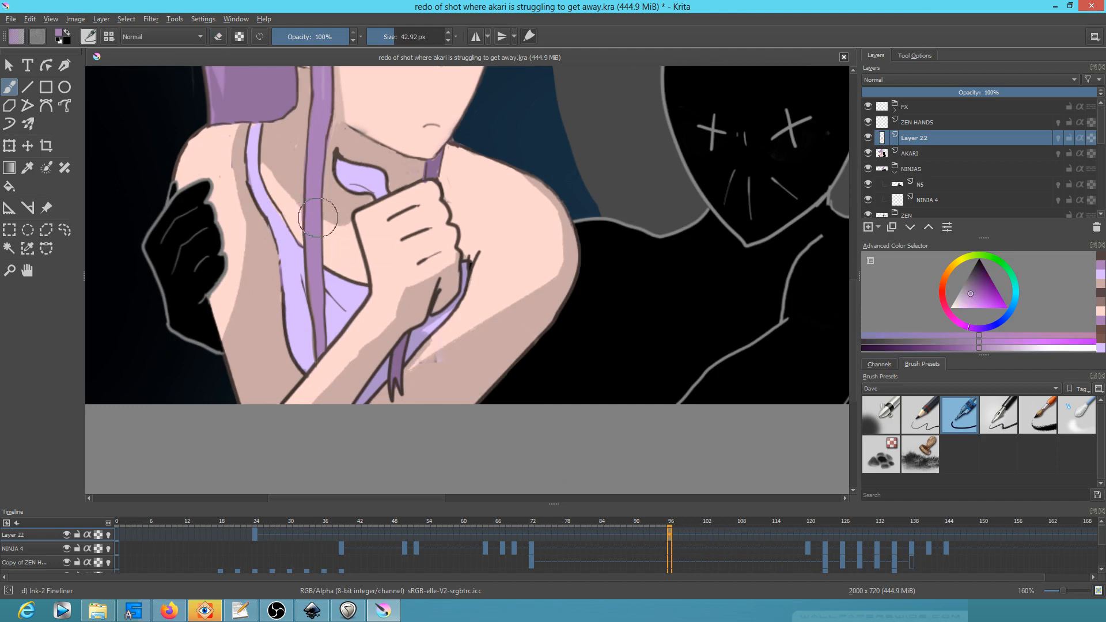
{"action": "left_click", "coordinate": [66, 534]}
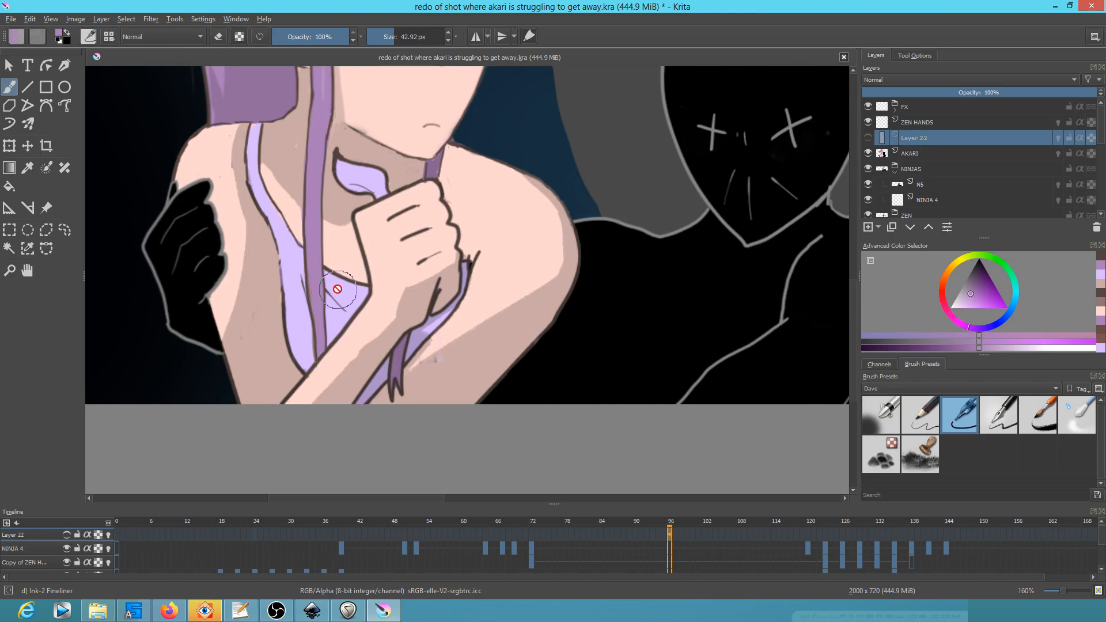
{"action": "left_click", "coordinate": [920, 415]}
{"action": "left_click", "coordinate": [958, 415]}
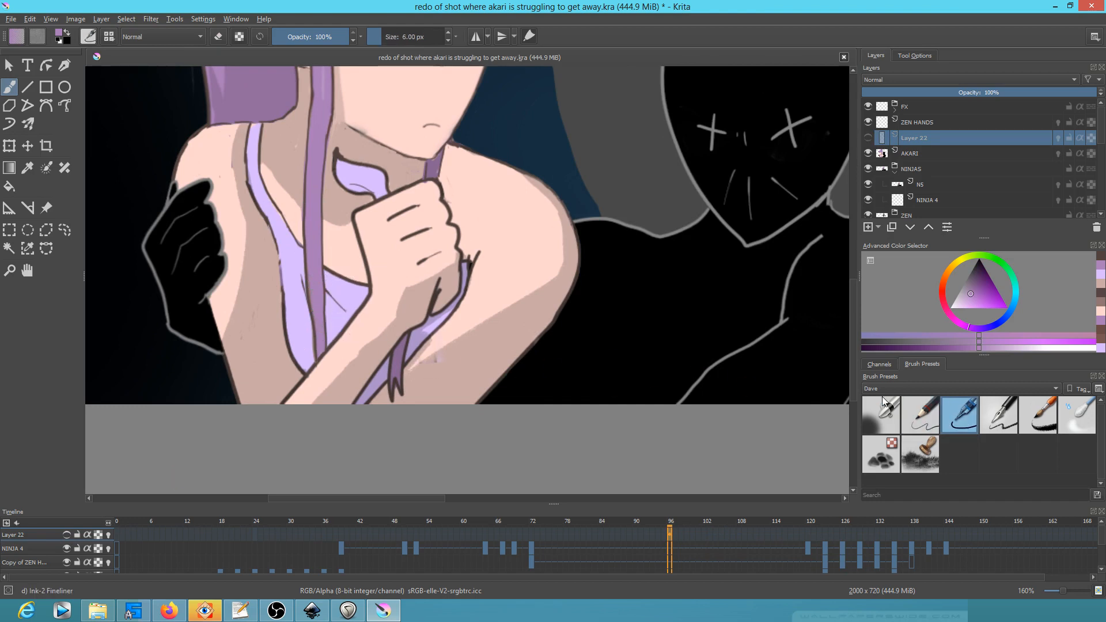
{"action": "left_click", "coordinate": [918, 152]}
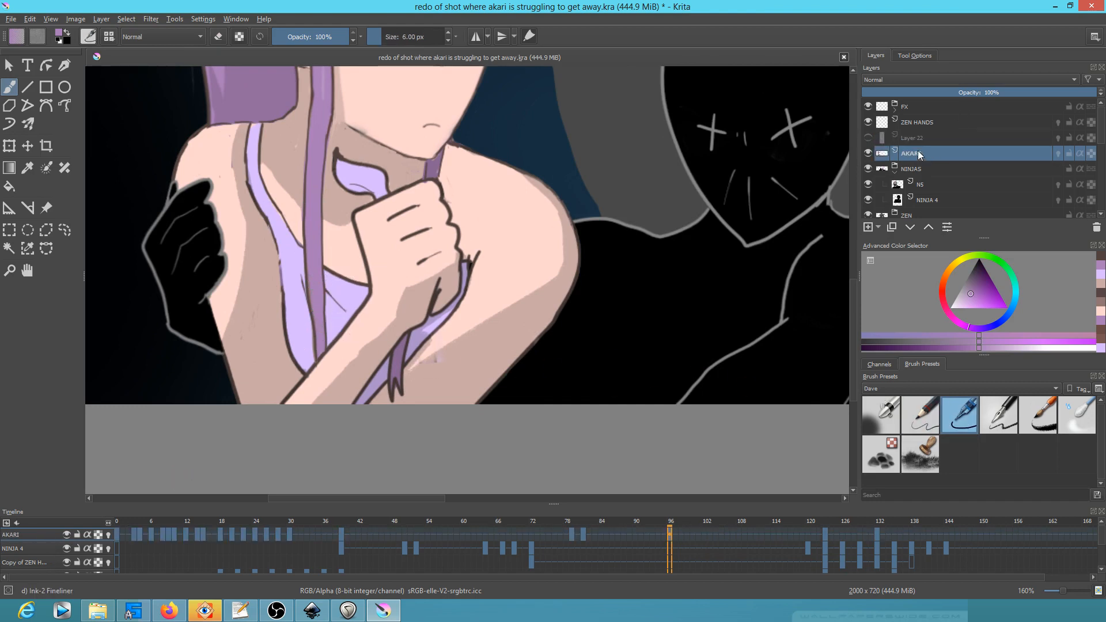
{"action": "left_click", "coordinate": [372, 314], "text": "ctrl"}
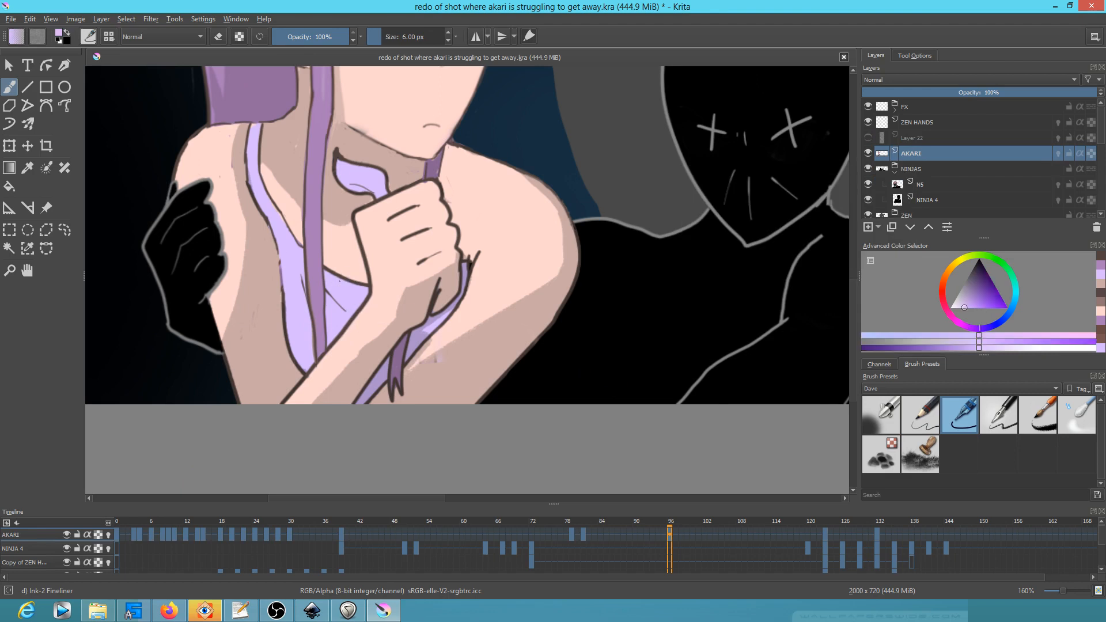
{"action": "left_click_drag", "start_coordinate": [576, 526], "coordinate": [689, 548]}
{"action": "left_click", "coordinate": [670, 538]}
{"action": "mouse_move", "coordinate": [308, 245]}
{"action": "left_mouse_down"}
{"action": "mouse_move", "coordinate": [322, 274]}
{"action": "mouse_move", "coordinate": [305, 260]}
{"action": "mouse_move", "coordinate": [324, 281]}
{"action": "mouse_move", "coordinate": [297, 261]}
{"action": "mouse_move", "coordinate": [327, 292]}
{"action": "left_mouse_up"}
{"action": "mouse_move", "coordinate": [327, 337]}
{"action": "left_mouse_down"}
{"action": "mouse_move", "coordinate": [333, 340]}
{"action": "mouse_move", "coordinate": [309, 352]}
{"action": "mouse_move", "coordinate": [327, 327]}
{"action": "mouse_move", "coordinate": [311, 342]}
{"action": "mouse_move", "coordinate": [335, 308]}
{"action": "mouse_move", "coordinate": [308, 275]}
{"action": "mouse_move", "coordinate": [299, 287]}
{"action": "mouse_move", "coordinate": [318, 320]}
{"action": "mouse_move", "coordinate": [313, 340]}
{"action": "mouse_move", "coordinate": [308, 306]}
{"action": "left_mouse_up"}
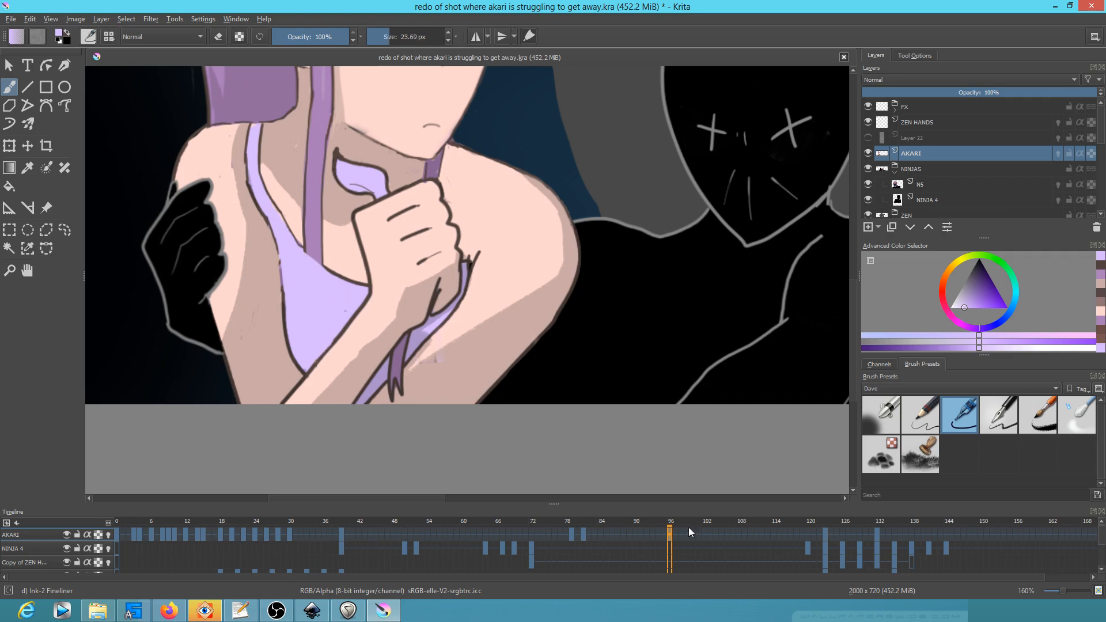
Show Layer 22 again and paint the strand hanging straight over the dress at frame 96 in sampled hair purple.
{"action": "left_click", "coordinate": [868, 137]}
{"action": "left_click", "coordinate": [881, 138]}
{"action": "left_click", "coordinate": [314, 245], "text": "ctrl"}
{"action": "mouse_move", "coordinate": [315, 241]}
{"action": "left_mouse_down"}
{"action": "mouse_move", "coordinate": [312, 285]}
{"action": "mouse_move", "coordinate": [313, 238]}
{"action": "mouse_move", "coordinate": [312, 314]}
{"action": "left_mouse_up"}
{"action": "left_click_drag", "start_coordinate": [315, 276], "coordinate": [316, 330]}
{"action": "left_click_drag", "start_coordinate": [317, 250], "coordinate": [316, 357]}
Outline the new strand's edges and tip at frame 96 in the sampled dark line colour, with the 6 px fineliner.
{"action": "left_click", "coordinate": [941, 410]}
{"action": "left_click", "coordinate": [250, 190], "text": "ctrl"}
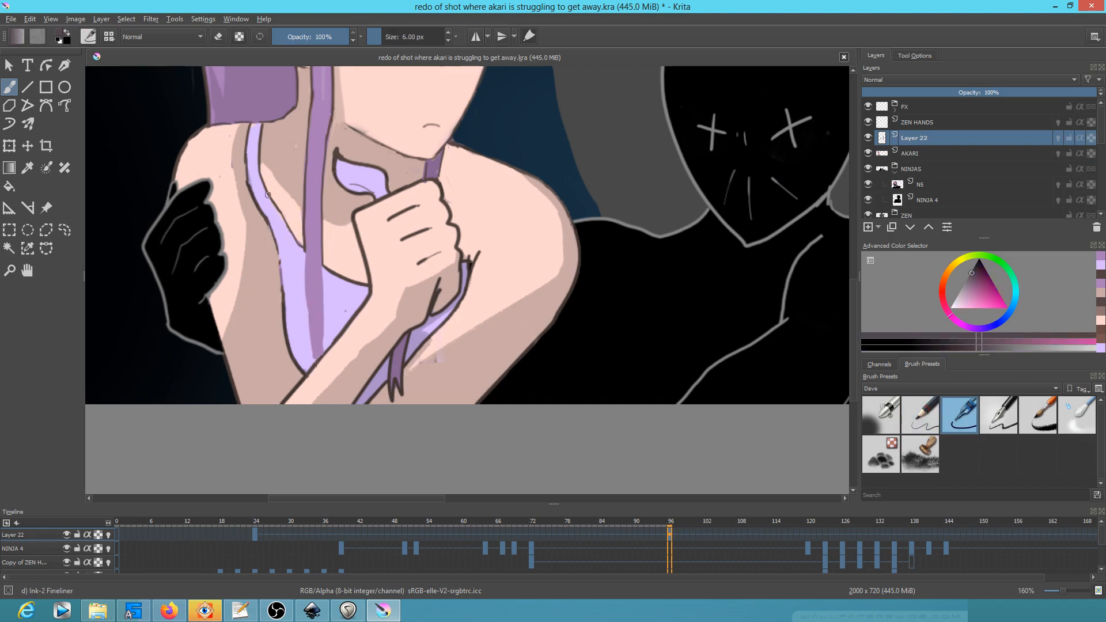
{"action": "mouse_move", "coordinate": [305, 242]}
{"action": "left_mouse_down"}
{"action": "mouse_move", "coordinate": [314, 361]}
{"action": "mouse_move", "coordinate": [322, 337]}
{"action": "left_mouse_up"}
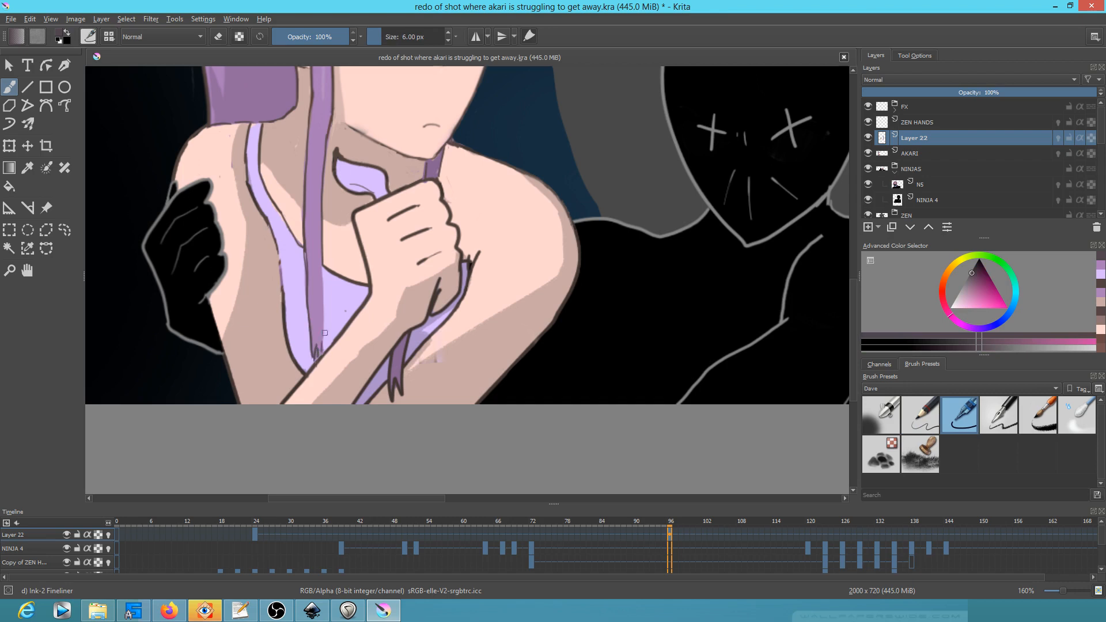
{"action": "left_click_drag", "start_coordinate": [322, 285], "coordinate": [323, 337]}
{"action": "left_click_drag", "start_coordinate": [321, 251], "coordinate": [323, 299]}
Start a Layer 22 drawing at frame 123 and rough in dark lines joining AKARI's hair to the straight strand.
{"action": "left_click_drag", "start_coordinate": [688, 521], "coordinate": [825, 535]}
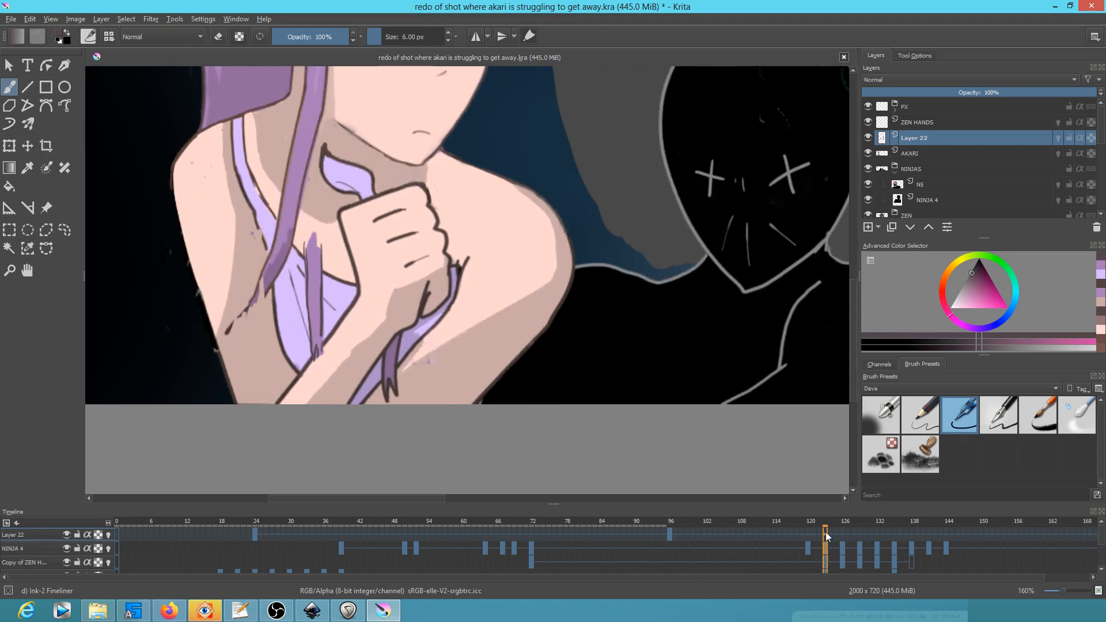
{"action": "left_click_drag", "start_coordinate": [308, 230], "coordinate": [308, 258]}
{"action": "left_click_drag", "start_coordinate": [296, 132], "coordinate": [310, 266]}
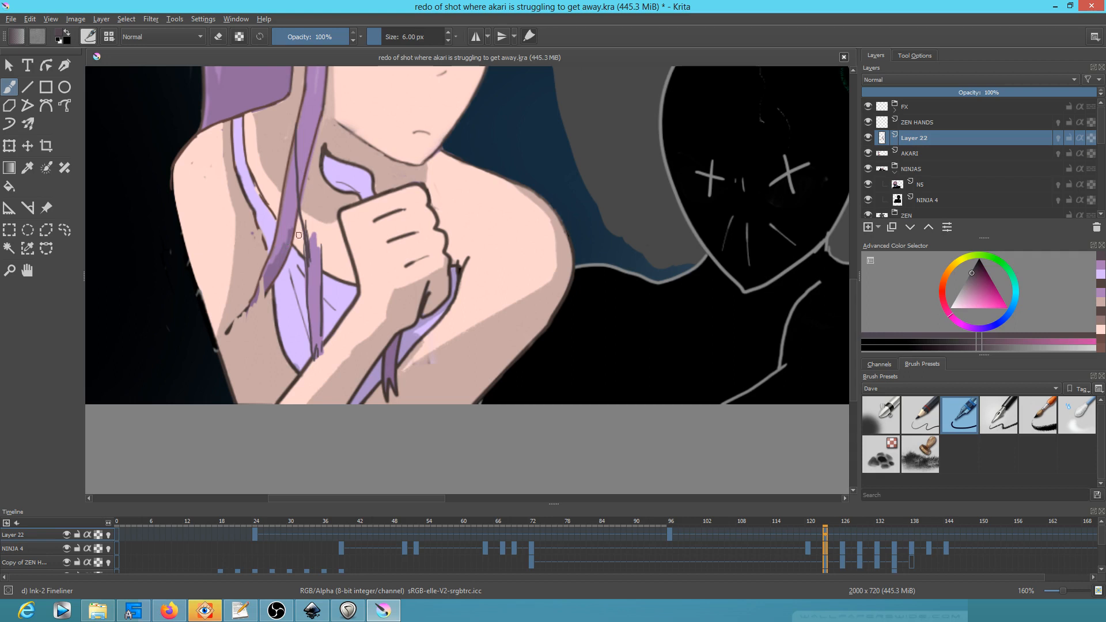
{"action": "left_click", "coordinate": [842, 535]}
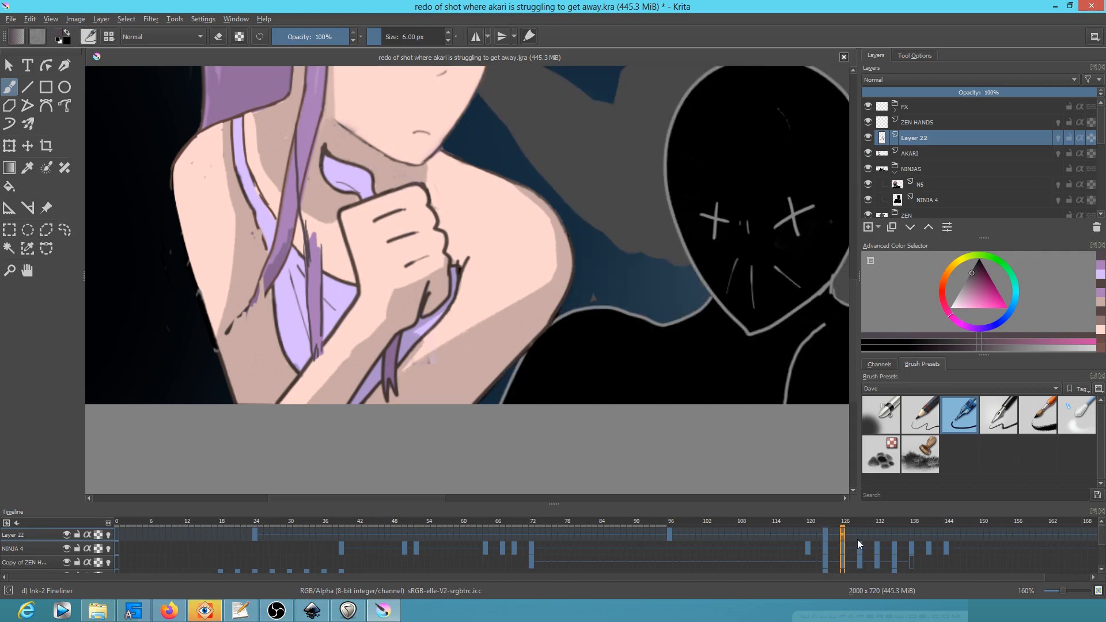
{"action": "left_click_drag", "start_coordinate": [853, 526], "coordinate": [824, 534]}
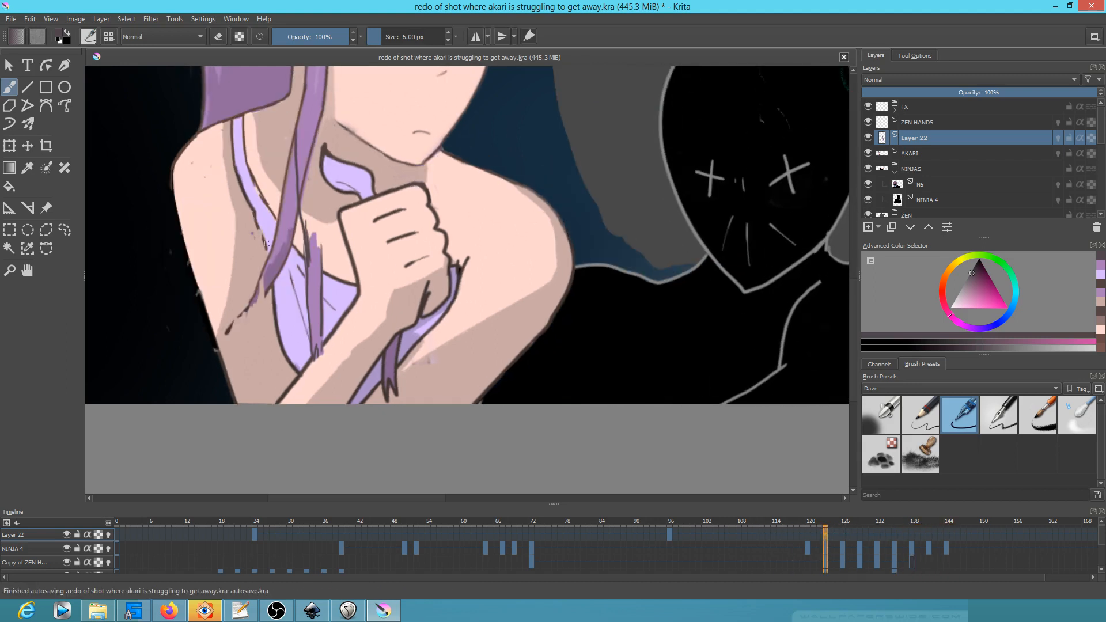
Cover the slanted strand's lower end at frame 123 with sampled lavender on the strap and shadow skin tone on the arm.
{"action": "left_click", "coordinate": [290, 286], "text": "ctrl"}
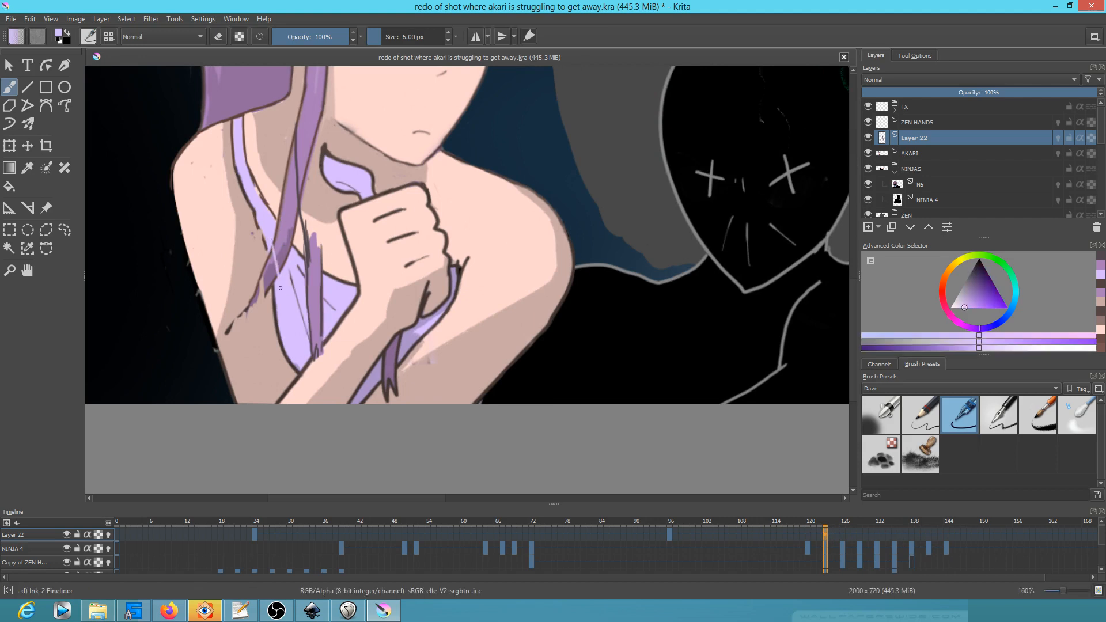
{"action": "mouse_move", "coordinate": [279, 286]}
{"action": "left_mouse_down"}
{"action": "mouse_move", "coordinate": [269, 228]}
{"action": "mouse_move", "coordinate": [292, 252]}
{"action": "left_mouse_up"}
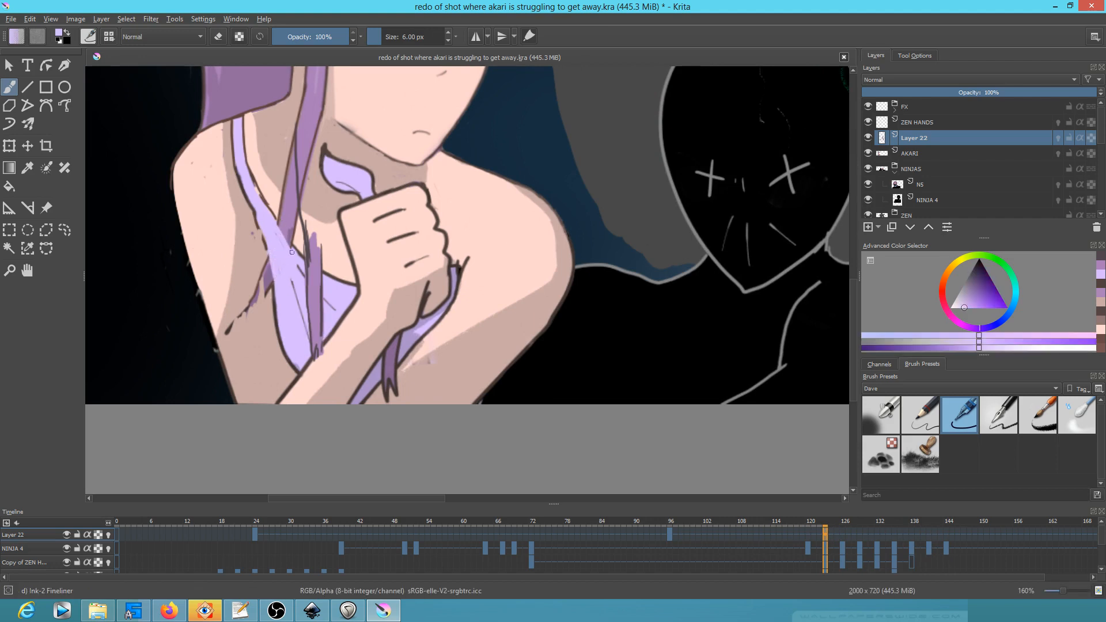
{"action": "left_click", "coordinate": [251, 255], "text": "ctrl"}
{"action": "mouse_move", "coordinate": [251, 255]}
{"action": "left_mouse_down"}
{"action": "mouse_move", "coordinate": [249, 232]}
{"action": "mouse_move", "coordinate": [266, 265]}
{"action": "left_mouse_up"}
{"action": "mouse_move", "coordinate": [253, 234]}
{"action": "left_mouse_down"}
{"action": "mouse_move", "coordinate": [265, 289]}
{"action": "mouse_move", "coordinate": [261, 265]}
{"action": "mouse_move", "coordinate": [232, 336]}
{"action": "left_mouse_up"}
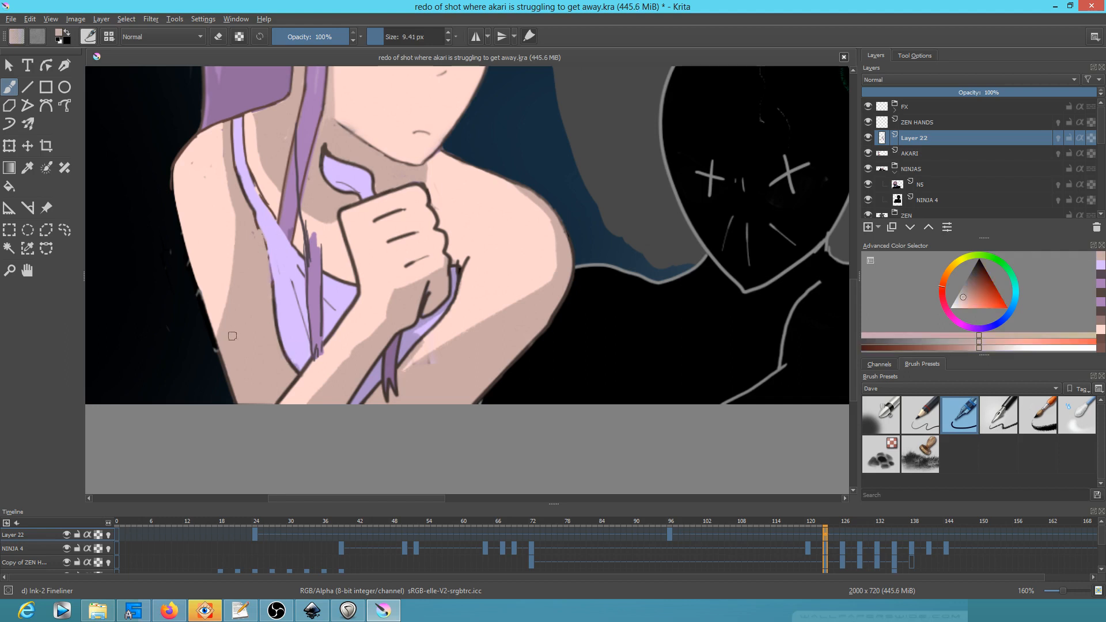
Paint out the slanted strand's upper part over the neck and chest at frame 123 in sampled shadow and light skin tones.
{"action": "left_click", "coordinate": [287, 142], "text": "ctrl"}
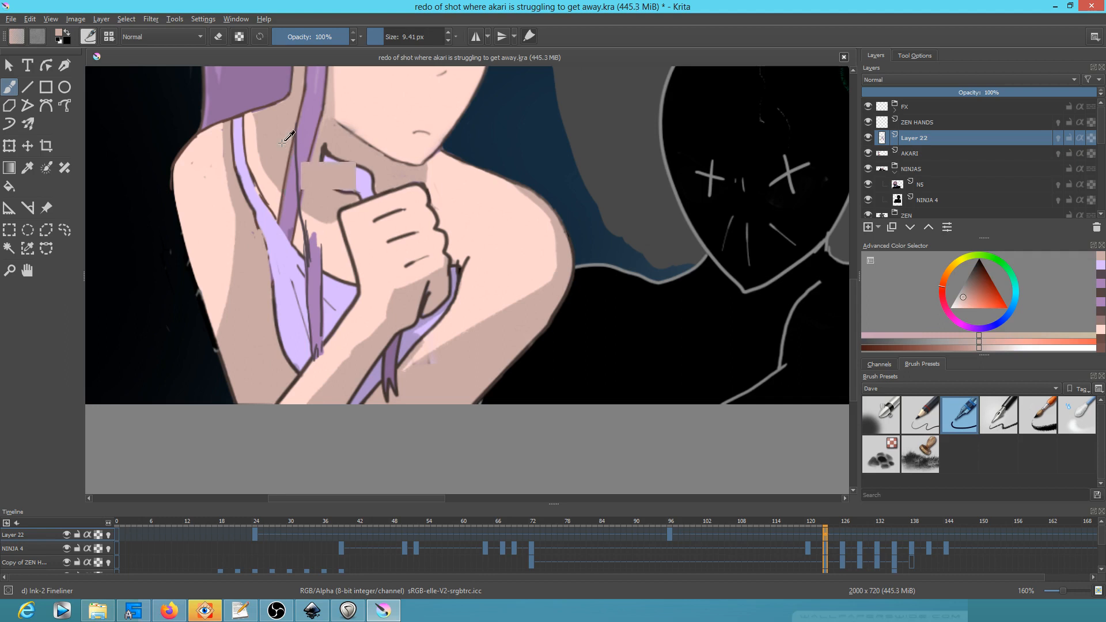
{"action": "mouse_move", "coordinate": [286, 140]}
{"action": "left_mouse_down"}
{"action": "mouse_move", "coordinate": [294, 190]}
{"action": "mouse_move", "coordinate": [296, 115]}
{"action": "mouse_move", "coordinate": [298, 208]}
{"action": "mouse_move", "coordinate": [286, 183]}
{"action": "left_mouse_up"}
{"action": "left_click", "coordinate": [283, 218], "text": "ctrl"}
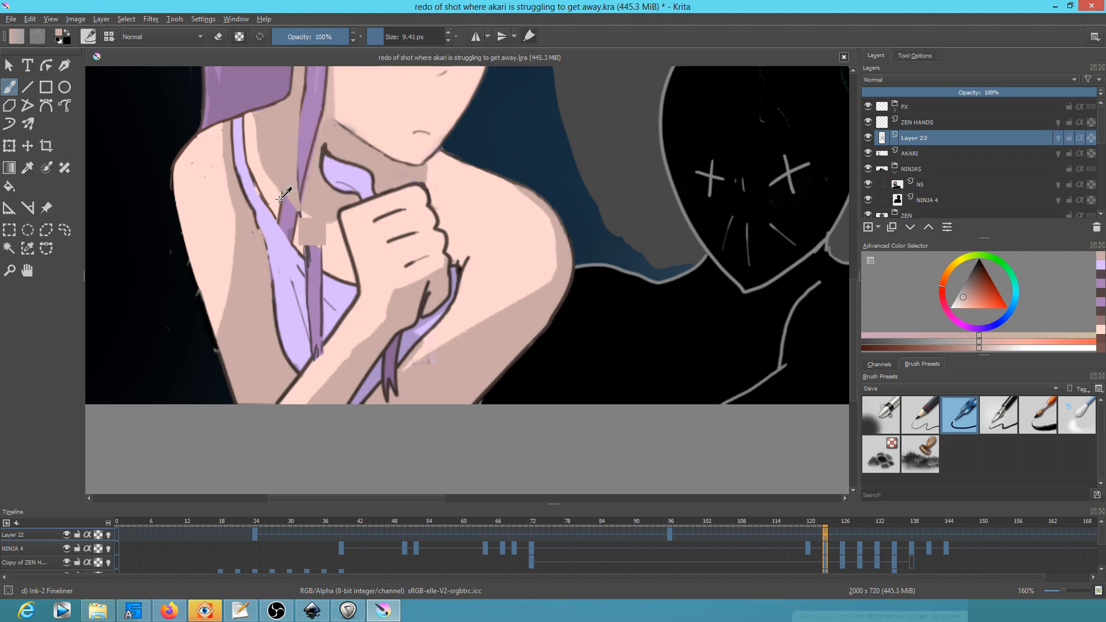
{"action": "mouse_move", "coordinate": [283, 218]}
{"action": "left_mouse_down"}
{"action": "mouse_move", "coordinate": [288, 233]}
{"action": "mouse_move", "coordinate": [290, 199]}
{"action": "mouse_move", "coordinate": [300, 220]}
{"action": "left_mouse_up"}
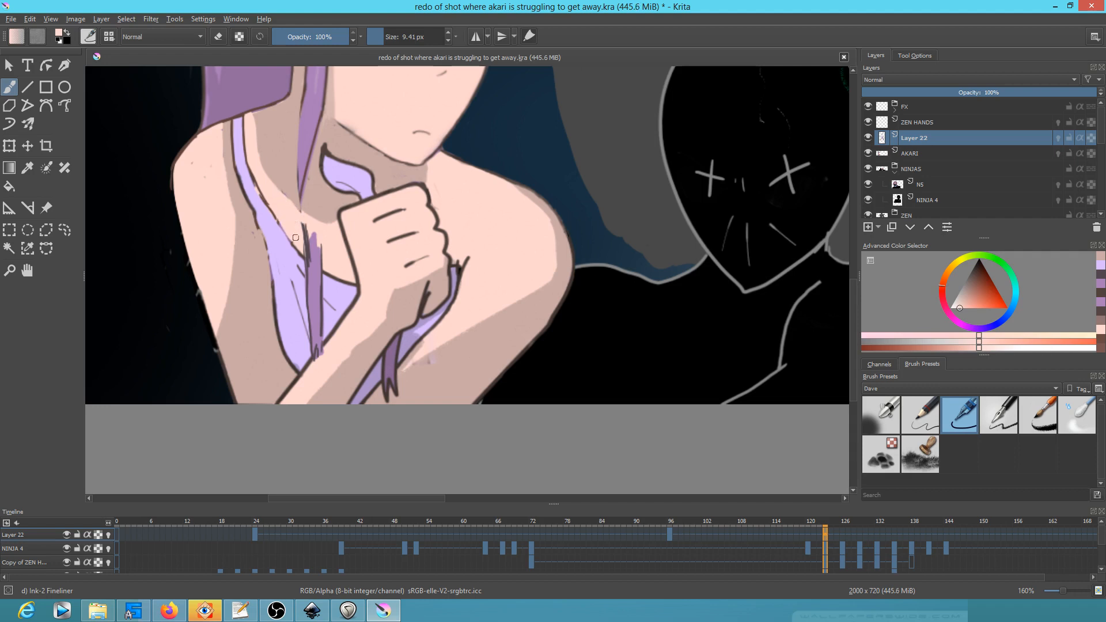
Join the upper hair to the straight strand at frame 123 in sampled hair purple, with a 9.41 px brush.
{"action": "left_click", "coordinate": [306, 199], "text": "ctrl"}
{"action": "mouse_move", "coordinate": [307, 218]}
{"action": "left_mouse_down"}
{"action": "mouse_move", "coordinate": [314, 275]}
{"action": "mouse_move", "coordinate": [307, 233]}
{"action": "left_mouse_up"}
{"action": "mouse_move", "coordinate": [306, 163]}
{"action": "left_mouse_down"}
{"action": "mouse_move", "coordinate": [303, 221]}
{"action": "mouse_move", "coordinate": [315, 245]}
{"action": "left_mouse_up"}
{"action": "left_click_drag", "start_coordinate": [315, 137], "coordinate": [317, 245]}
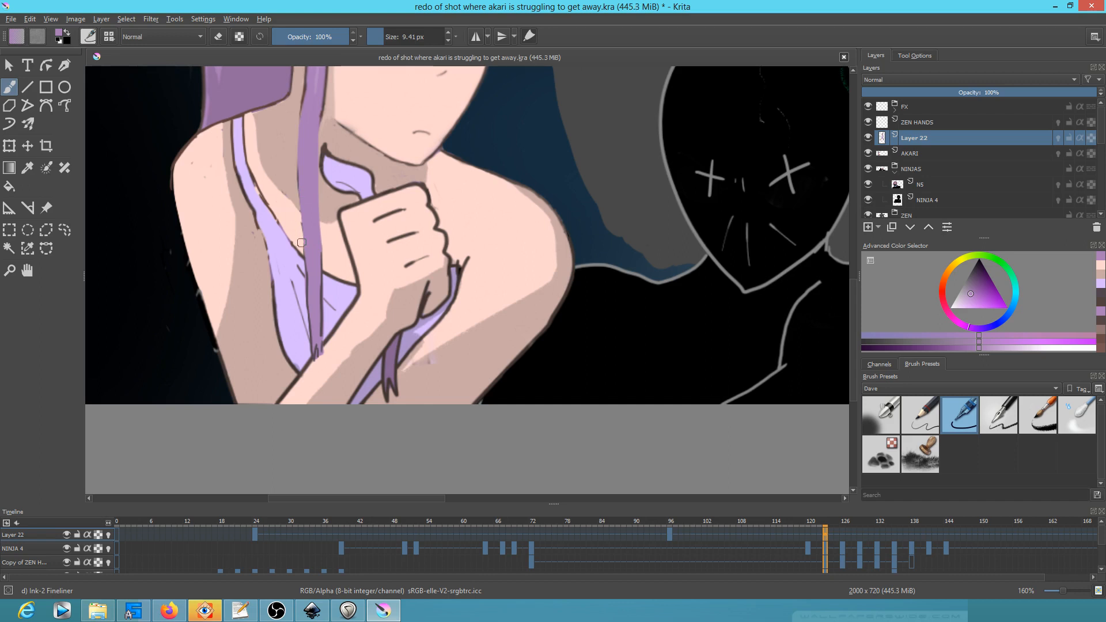
Redraw the outlines of the dress strap and both strand edges at frame 123 in the sampled dark line colour.
{"action": "left_click", "coordinate": [282, 237], "text": "ctrl"}
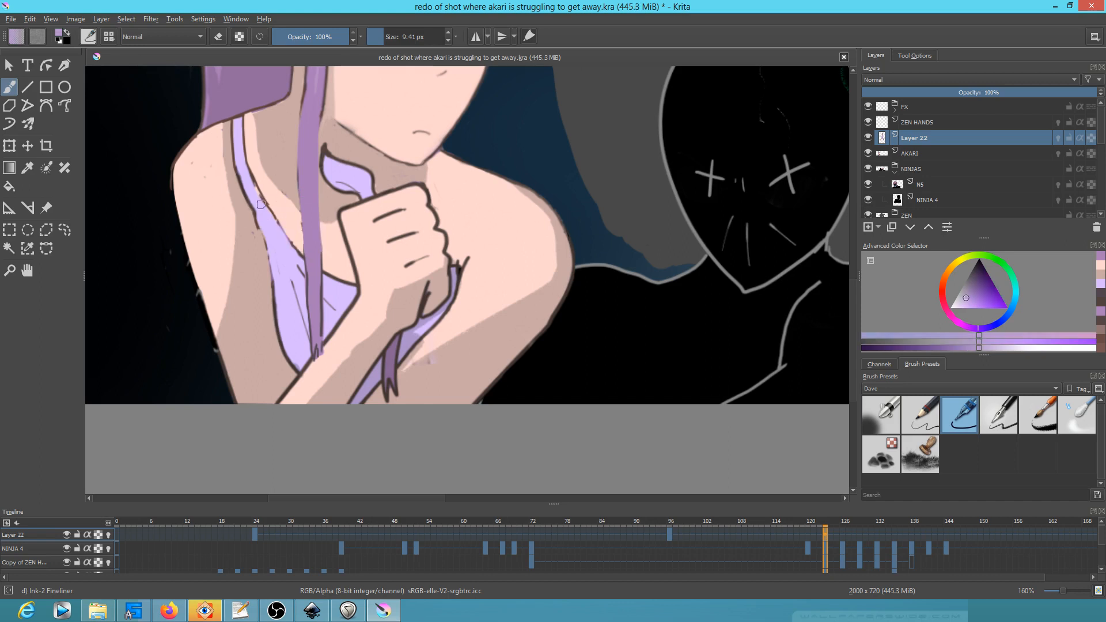
{"action": "left_click", "coordinate": [928, 422]}
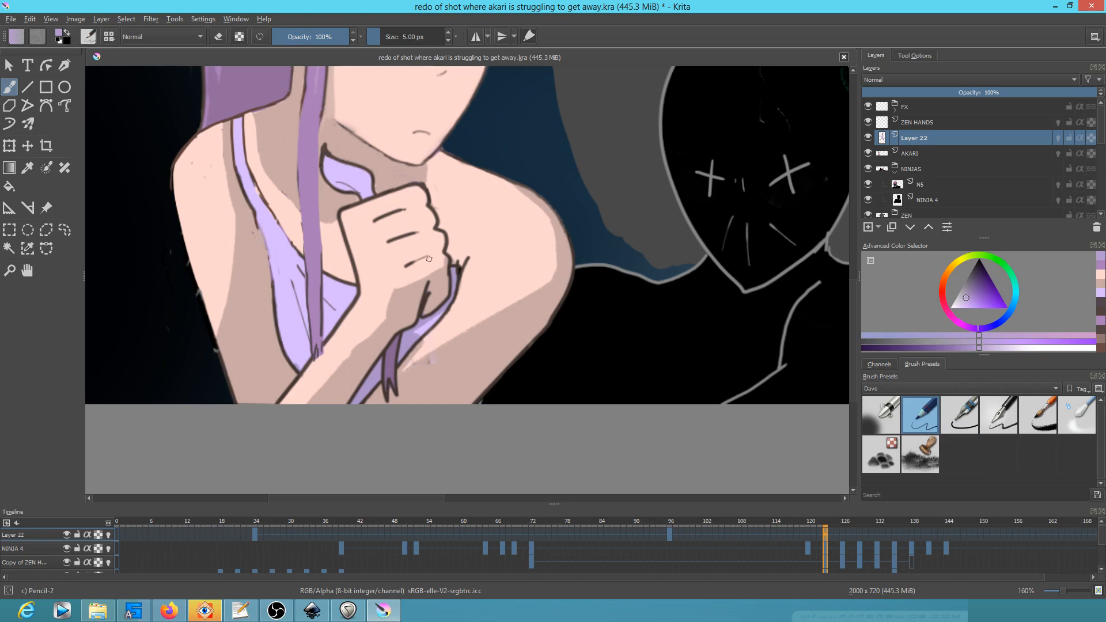
{"action": "left_click", "coordinate": [299, 151], "text": "ctrl"}
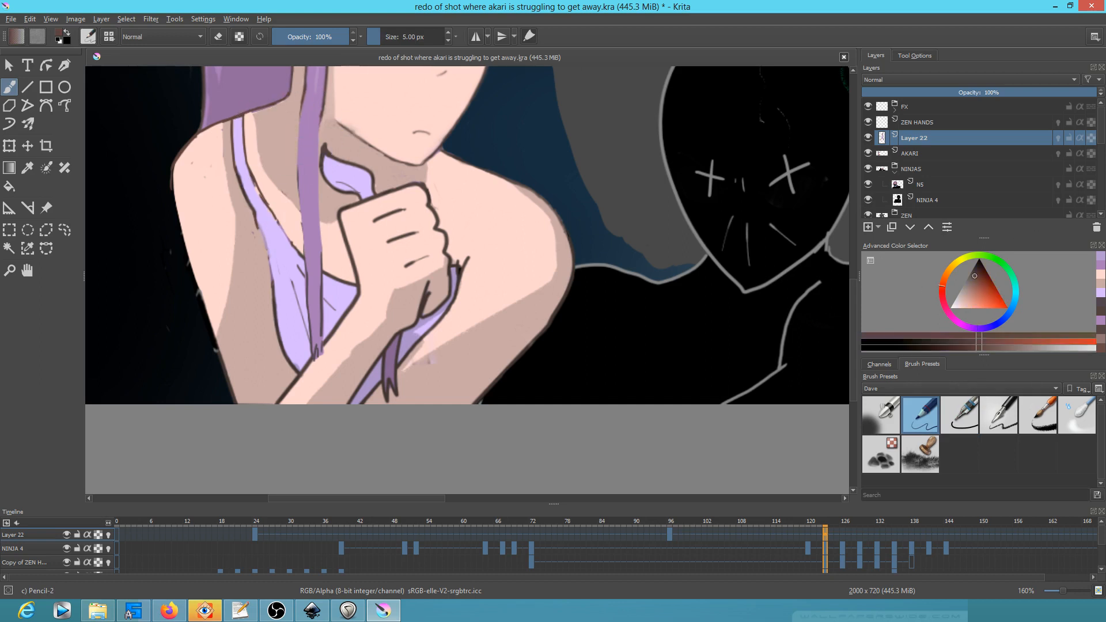
{"action": "left_click_drag", "start_coordinate": [252, 216], "coordinate": [275, 280]}
{"action": "left_click", "coordinate": [954, 417]}
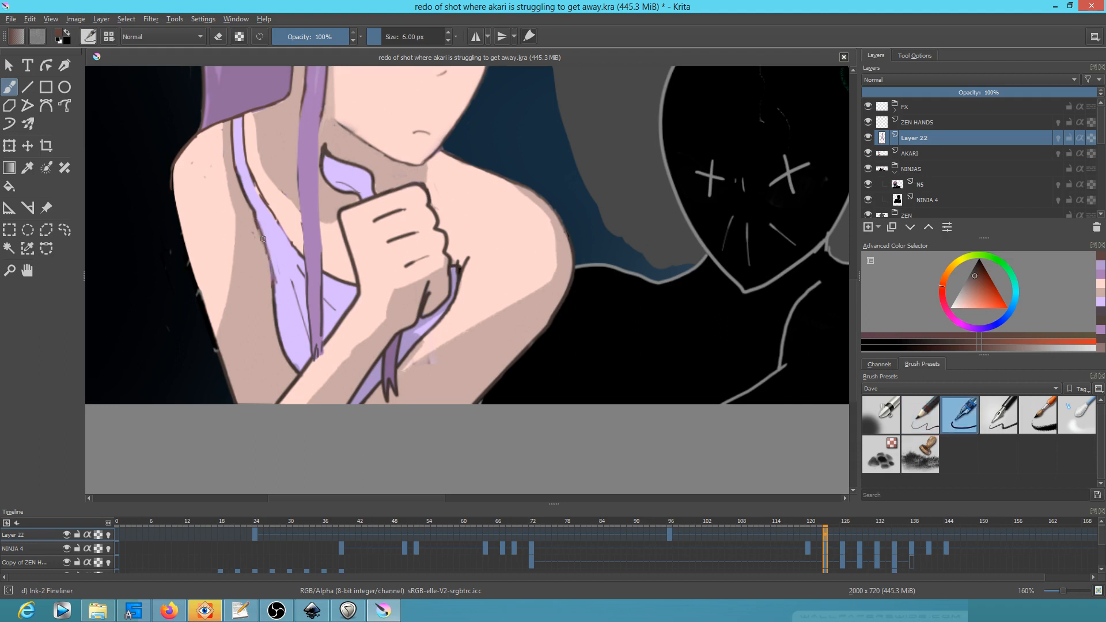
{"action": "left_click_drag", "start_coordinate": [269, 204], "coordinate": [290, 239]}
{"action": "left_click_drag", "start_coordinate": [301, 104], "coordinate": [304, 247]}
{"action": "left_click_drag", "start_coordinate": [321, 116], "coordinate": [319, 247]}
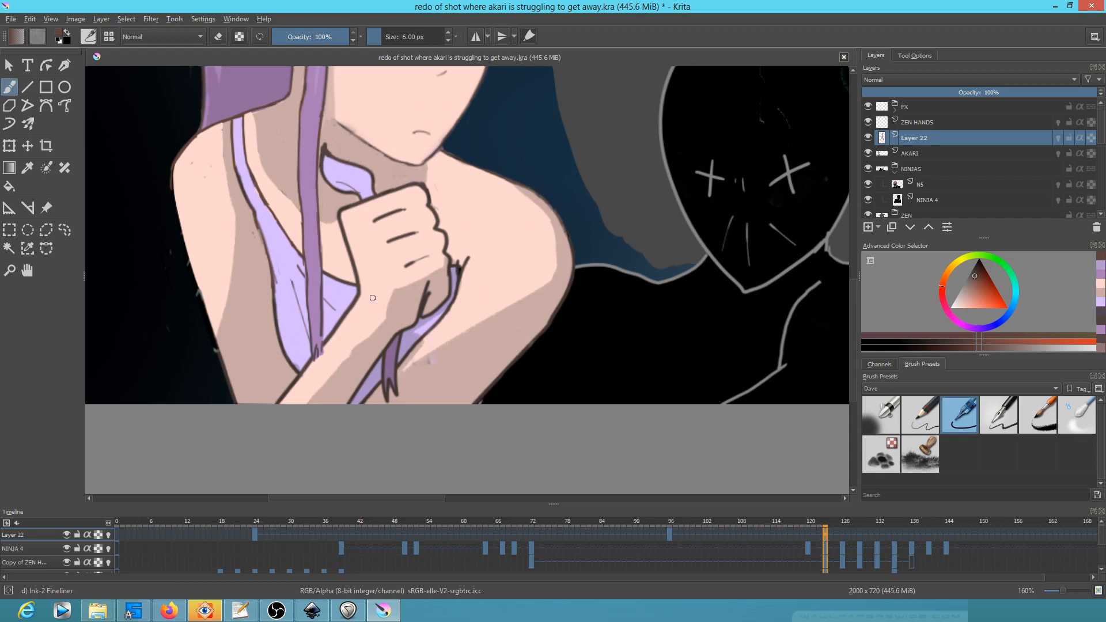
Review the whole shot and check the redrawn strand across Layer 22's drawings, ending at frame 24.
{"action": "scroll", "coordinate": [362, 319], "scroll_direction": "up", "scroll_amount": 3}
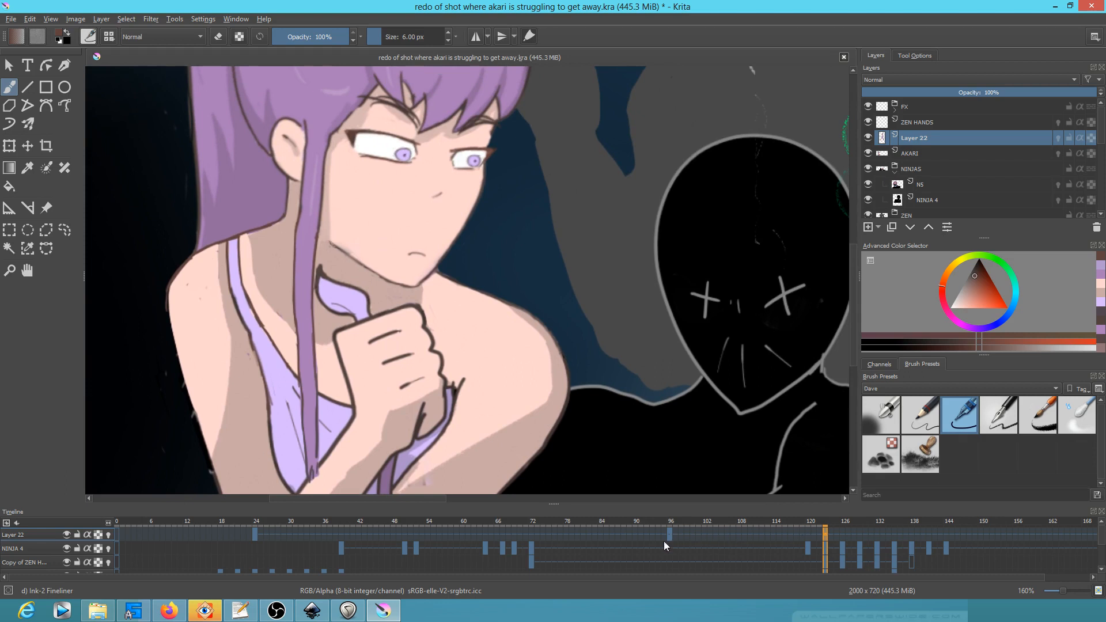
{"action": "key", "text": "Left"}
{"action": "key", "text": "Right"}
{"action": "key", "text": "Left"}
{"action": "key", "text": "period"}
{"action": "key", "text": "e"}
{"action": "scroll", "coordinate": [394, 295], "scroll_direction": "down", "scroll_amount": 4}
{"action": "scroll", "coordinate": [423, 293], "scroll_direction": "up", "scroll_amount": 1}
{"action": "left_click_drag", "start_coordinate": [422, 293], "coordinate": [374, 294]}
{"action": "left_click_drag", "start_coordinate": [355, 523], "coordinate": [252, 492]}
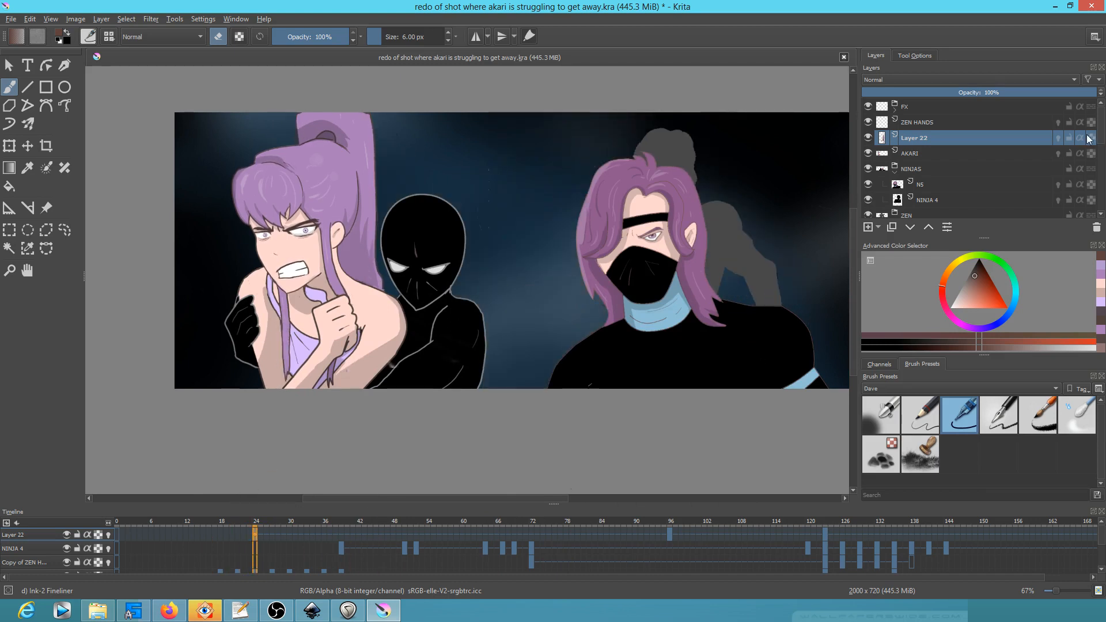
Review the AKARI layer's drawings frame by frame around frame 24, ending at frame 20.
{"action": "left_click", "coordinate": [932, 154]}
{"action": "key", "text": "Right"}
{"action": "key", "text": "Right"}
{"action": "key", "text": "Right"}
{"action": "key", "text": "Left"}
{"action": "key", "text": "Left"}
{"action": "key", "text": "Left"}
{"action": "key", "text": "Left"}
{"action": "key", "text": "Left"}
{"action": "key", "text": "Left"}
{"action": "key", "text": "Left"}
{"action": "key", "text": "Left"}
{"action": "key", "text": "Left"}
{"action": "key", "text": "Left"}
{"action": "key", "text": "Left"}
{"action": "key", "text": "Left"}
{"action": "key", "text": "Right"}
{"action": "key", "text": "Right"}
{"action": "key", "text": "Right"}
{"action": "key", "text": "Right"}
{"action": "key", "text": "Right"}
{"action": "key", "text": "Right"}
{"action": "mouse_move", "coordinate": [223, 523]}
{"action": "left_mouse_down"}
{"action": "mouse_move", "coordinate": [257, 521]}
{"action": "mouse_move", "coordinate": [174, 512]}
{"action": "mouse_move", "coordinate": [242, 523]}
{"action": "mouse_move", "coordinate": [198, 522]}
{"action": "mouse_move", "coordinate": [231, 522]}
{"action": "left_mouse_up"}
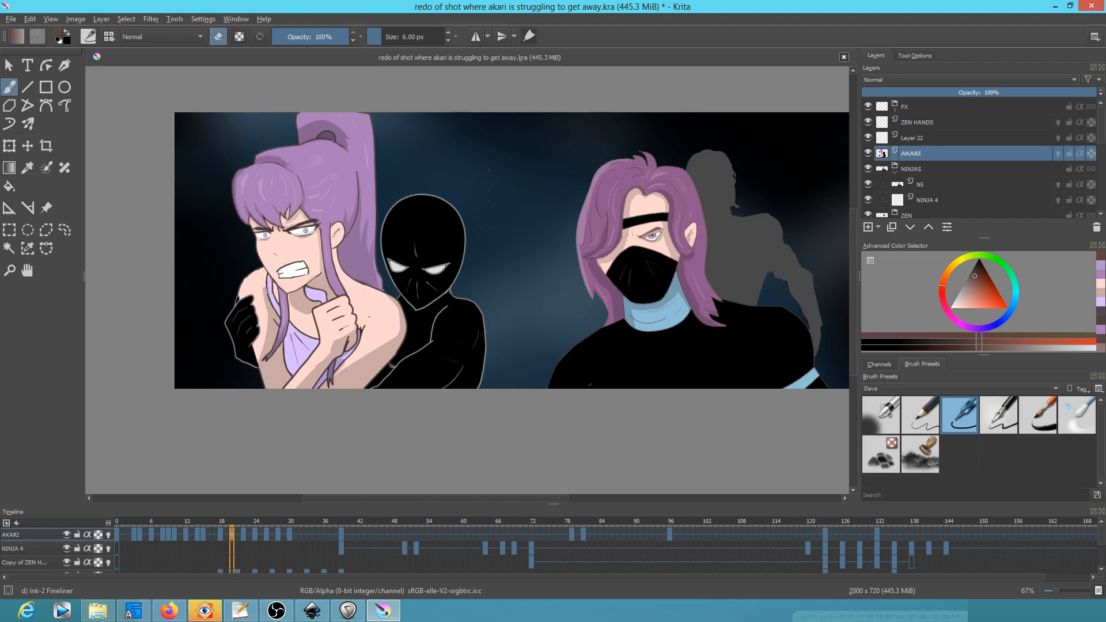
Sample the light skin tone and try painting over the strand beside AKARI's neck on her layer at frame 20.
{"action": "scroll", "coordinate": [369, 317], "scroll_direction": "up", "scroll_amount": 2}
{"action": "left_click", "coordinate": [311, 197], "text": "ctrl"}
{"action": "mouse_move", "coordinate": [305, 179]}
{"action": "left_mouse_down"}
{"action": "mouse_move", "coordinate": [309, 267]}
{"action": "mouse_move", "coordinate": [306, 223]}
{"action": "mouse_move", "coordinate": [310, 250]}
{"action": "mouse_move", "coordinate": [315, 223]}
{"action": "mouse_move", "coordinate": [312, 248]}
{"action": "mouse_move", "coordinate": [309, 233]}
{"action": "mouse_move", "coordinate": [331, 229]}
{"action": "mouse_move", "coordinate": [329, 259]}
{"action": "left_mouse_up"}
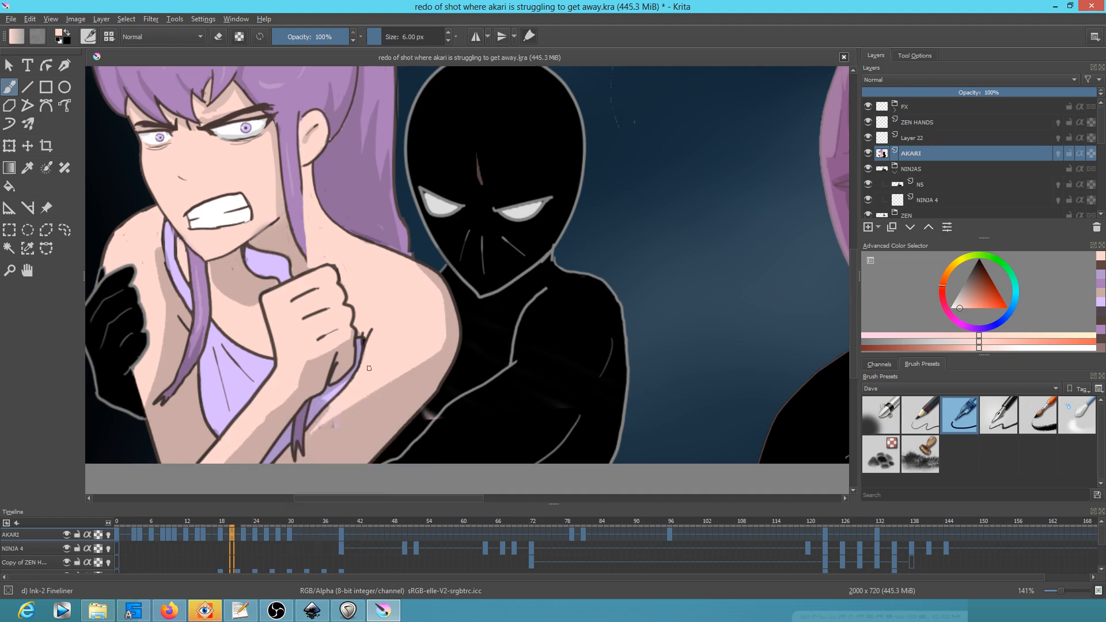
{"action": "key", "text": "ctrl+z"}
{"action": "key", "text": "ctrl+z"}
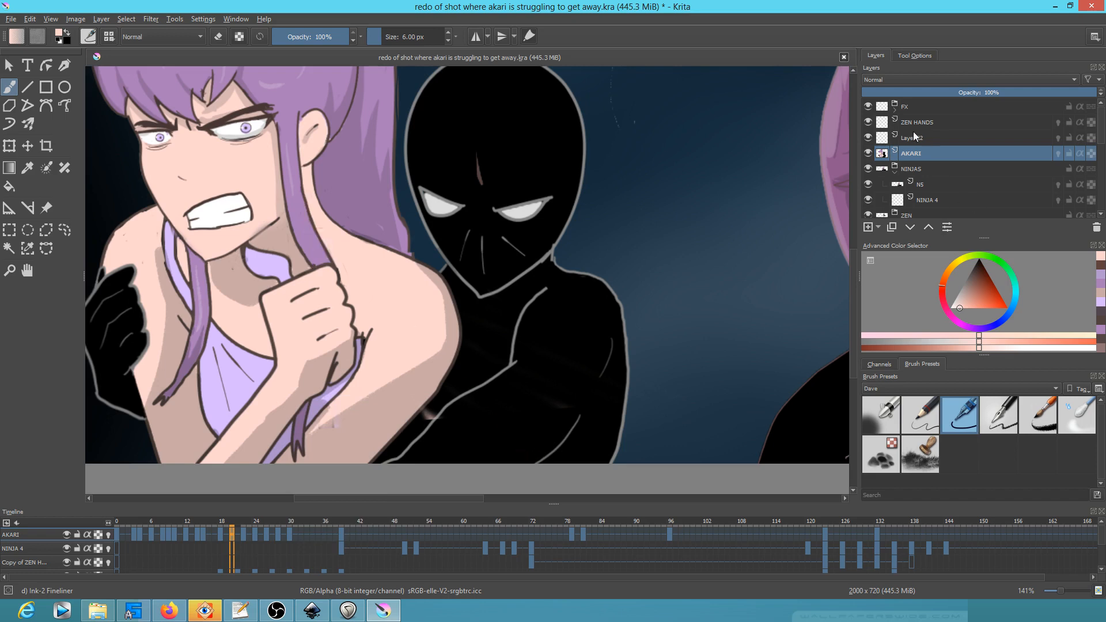
Move Layer 22's keyframe from frame 24 to frame 20.
{"action": "left_click", "coordinate": [919, 138]}
{"action": "mouse_move", "coordinate": [228, 527]}
{"action": "left_mouse_down"}
{"action": "mouse_move", "coordinate": [217, 521]}
{"action": "mouse_move", "coordinate": [225, 524]}
{"action": "left_mouse_up"}
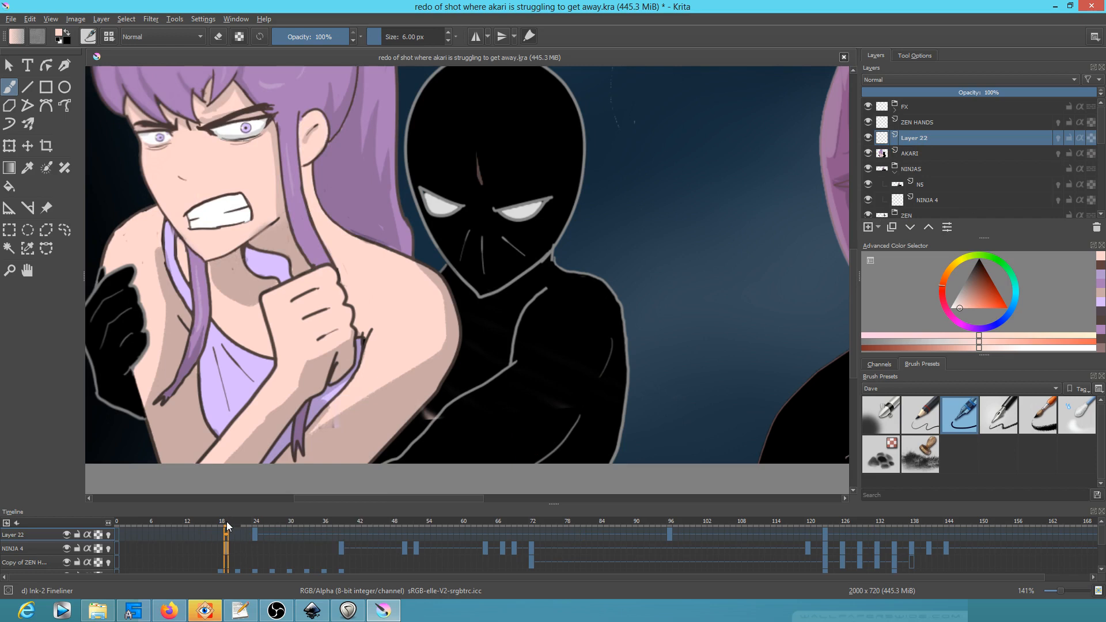
{"action": "left_click", "coordinate": [254, 534]}
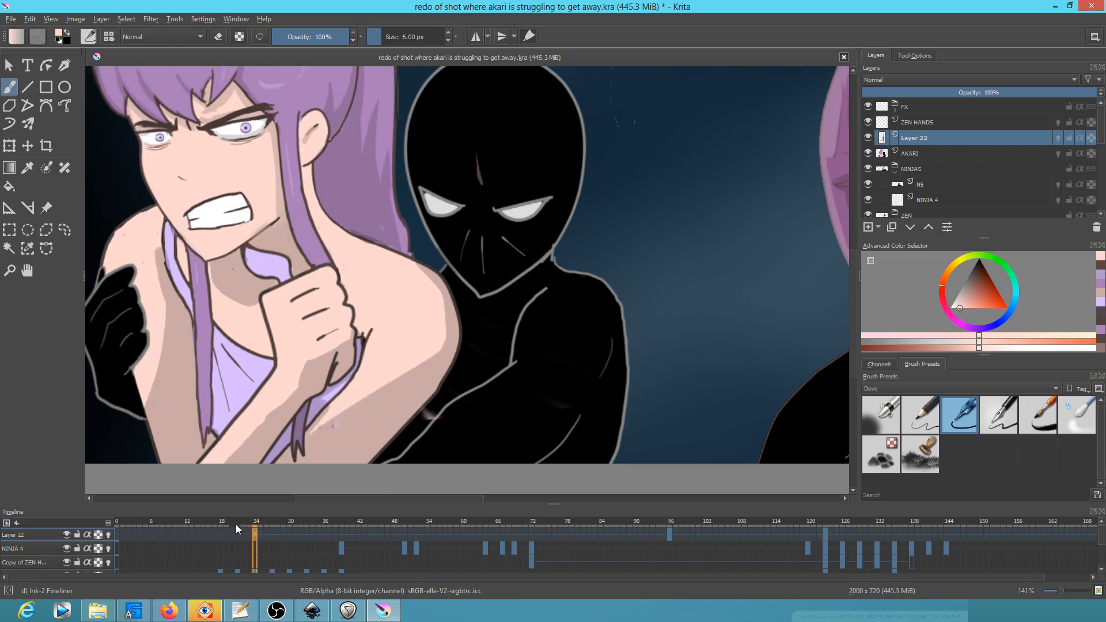
{"action": "left_click_drag", "start_coordinate": [254, 530], "coordinate": [232, 524]}
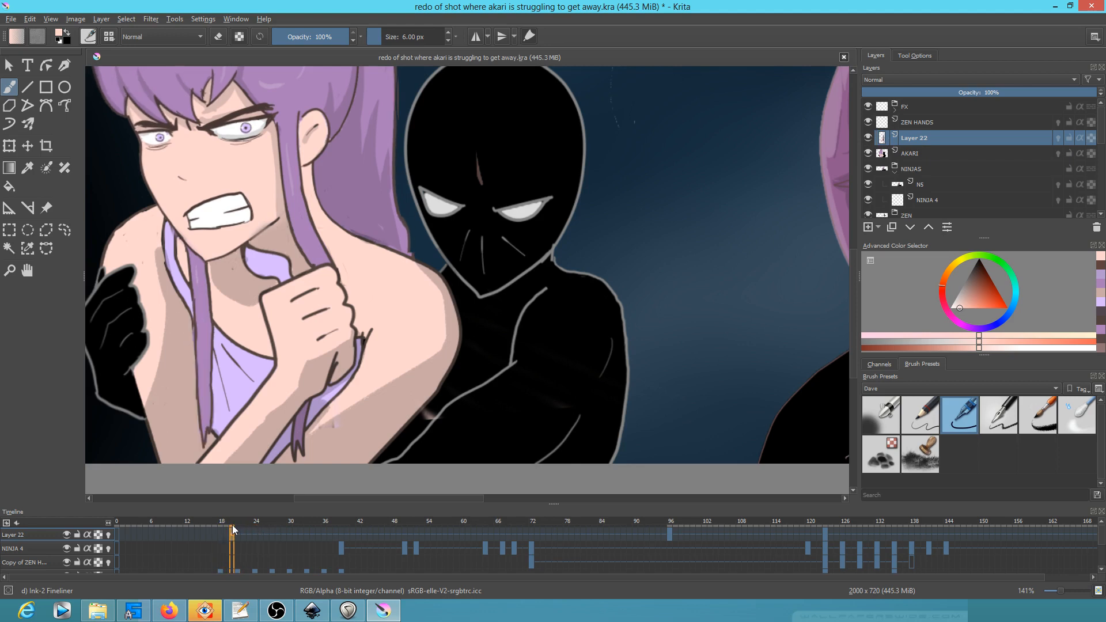
{"action": "left_click_drag", "start_coordinate": [232, 525], "coordinate": [219, 524]}
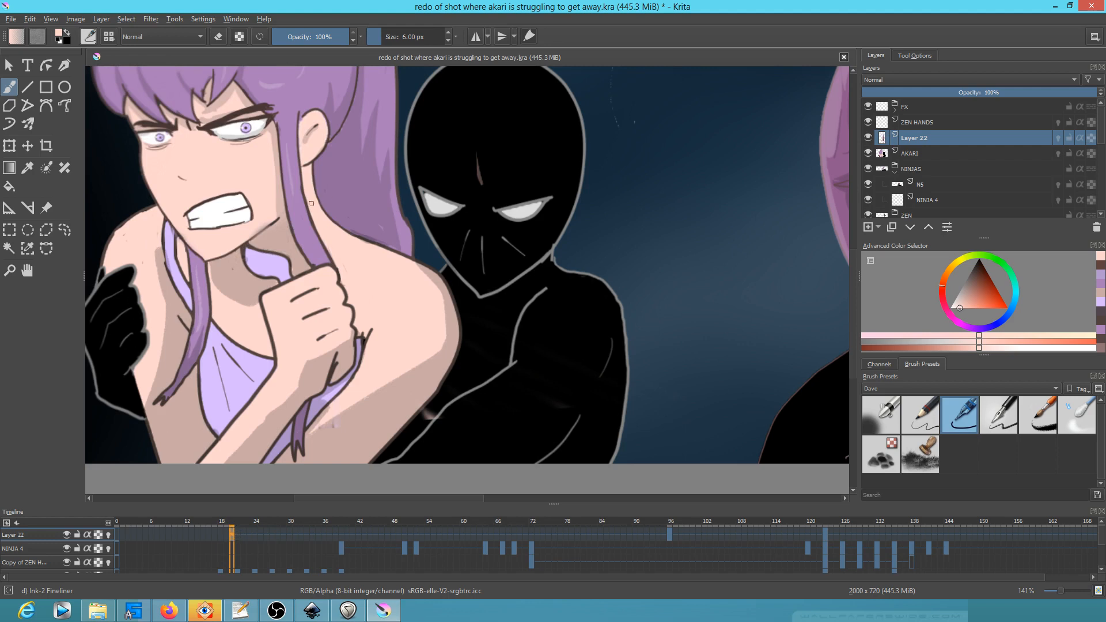
Paint out the slanted strand beside AKARI's neck on Layer 22 at frame 20 in light skin tone, with a 16.14 px brush.
{"action": "left_click_drag", "start_coordinate": [308, 194], "coordinate": [309, 251]}
{"action": "left_click_drag", "start_coordinate": [308, 268], "coordinate": [321, 263]}
{"action": "mouse_move", "coordinate": [320, 230]}
{"action": "left_mouse_down"}
{"action": "mouse_move", "coordinate": [311, 249]}
{"action": "mouse_move", "coordinate": [329, 254]}
{"action": "mouse_move", "coordinate": [315, 260]}
{"action": "mouse_move", "coordinate": [328, 257]}
{"action": "left_mouse_up"}
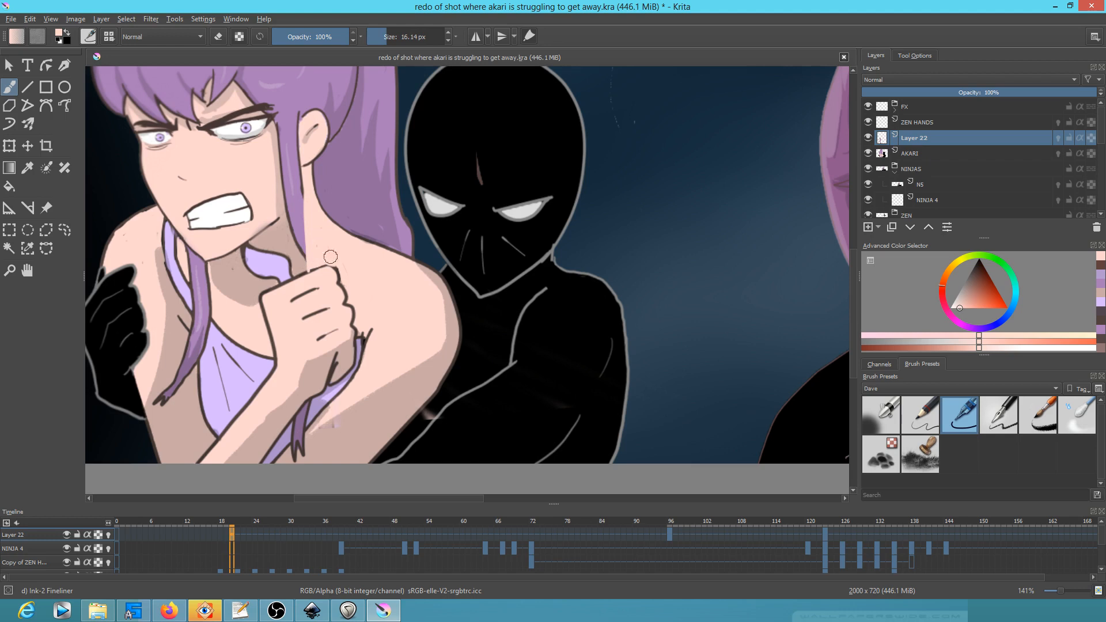
Extend the neck-side strand straight down to the fist in sampled hair purple and shade the neck beside it in sampled shadow skin.
{"action": "left_click", "coordinate": [301, 187], "text": "ctrl"}
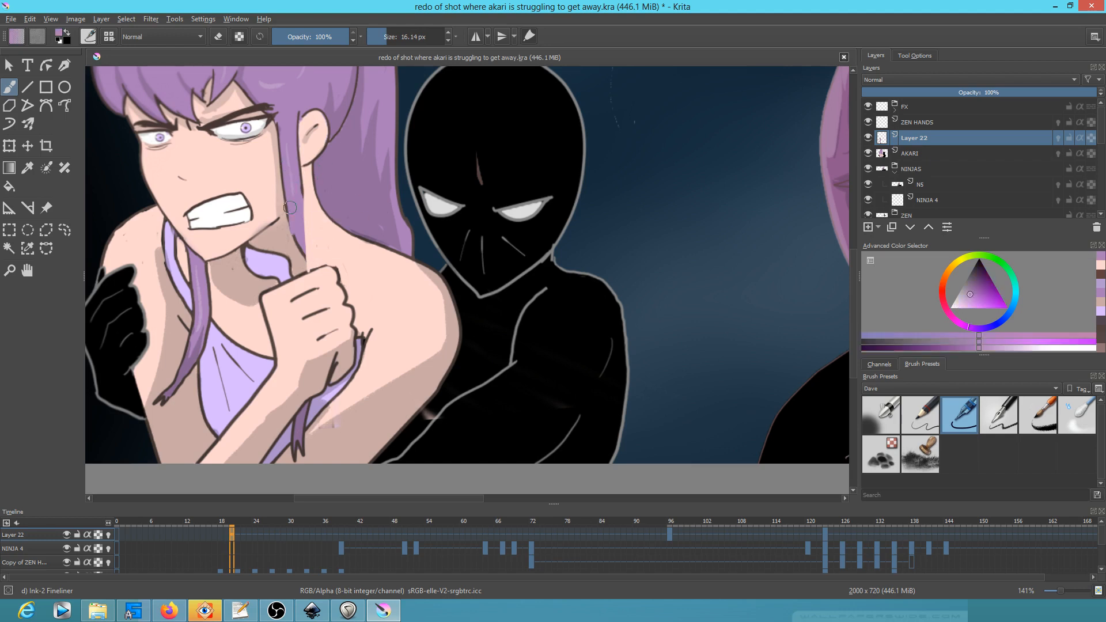
{"action": "mouse_move", "coordinate": [296, 240]}
{"action": "left_mouse_down"}
{"action": "mouse_move", "coordinate": [297, 271]}
{"action": "mouse_move", "coordinate": [296, 240]}
{"action": "left_mouse_up"}
{"action": "left_click", "coordinate": [282, 232], "text": "ctrl"}
{"action": "left_click_drag", "start_coordinate": [306, 202], "coordinate": [312, 261]}
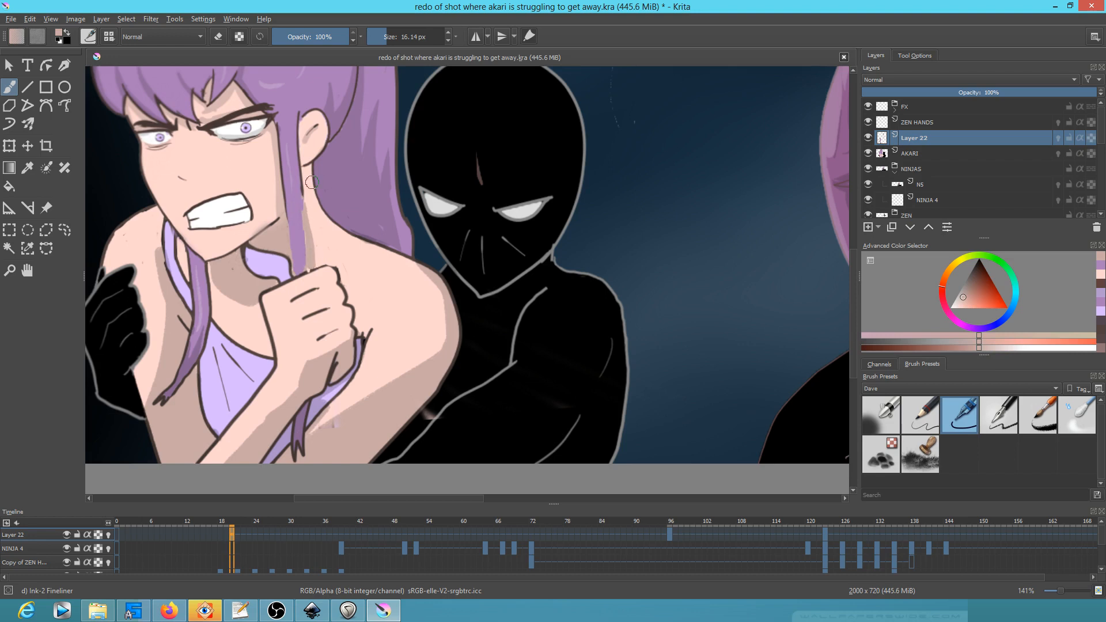
Outline both edges of the straightened neck-side strand at frame 20 in the sampled dark line colour, with a 6.00 px brush.
{"action": "left_click", "coordinate": [959, 415]}
{"action": "left_click", "coordinate": [254, 104], "text": "ctrl"}
{"action": "left_click_drag", "start_coordinate": [287, 212], "coordinate": [292, 268]}
{"action": "left_click_drag", "start_coordinate": [301, 190], "coordinate": [308, 242]}
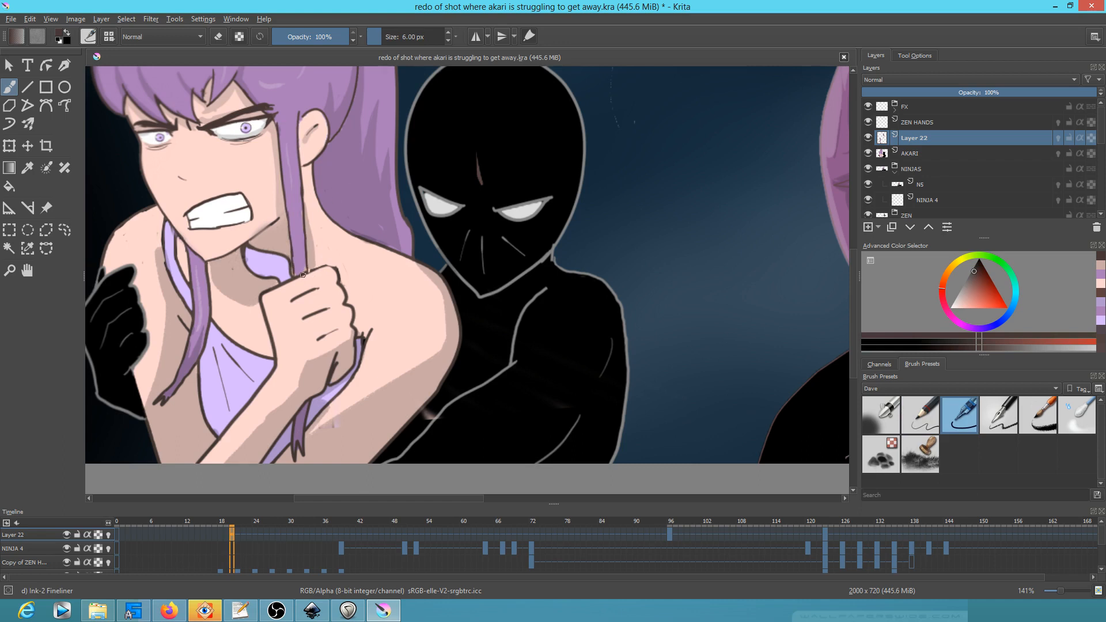
Add a short strand between the jaw and the fist at frame 123 in sampled dark hair purple, outlined in the sampled dark line colour.
{"action": "left_click_drag", "start_coordinate": [235, 522], "coordinate": [837, 492]}
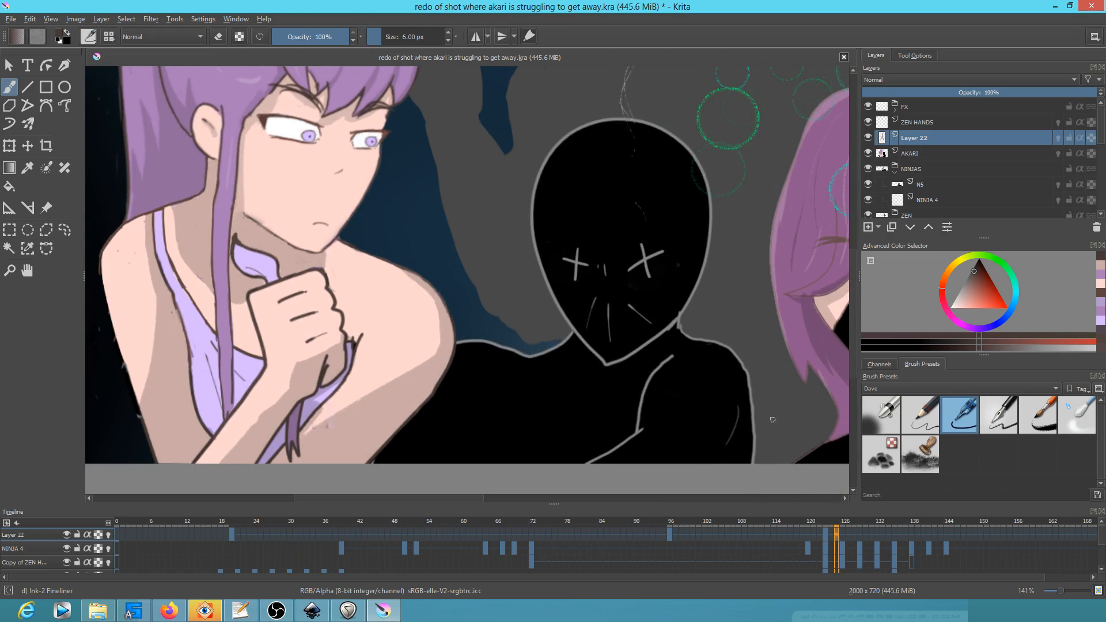
{"action": "left_click_drag", "start_coordinate": [673, 522], "coordinate": [824, 522]}
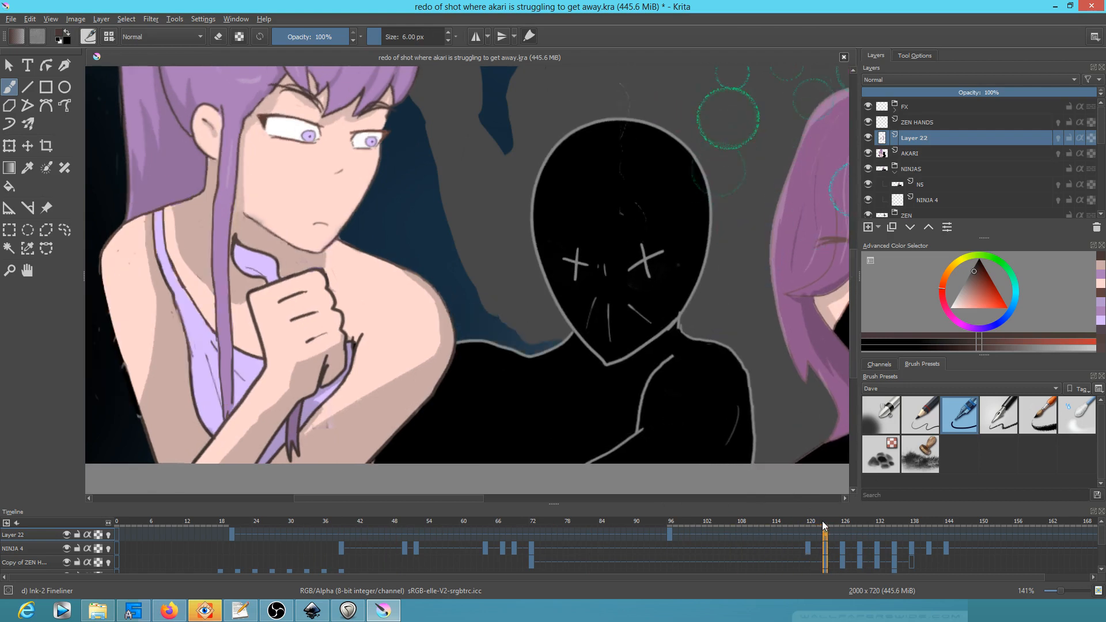
{"action": "left_click", "coordinate": [296, 419], "text": "ctrl"}
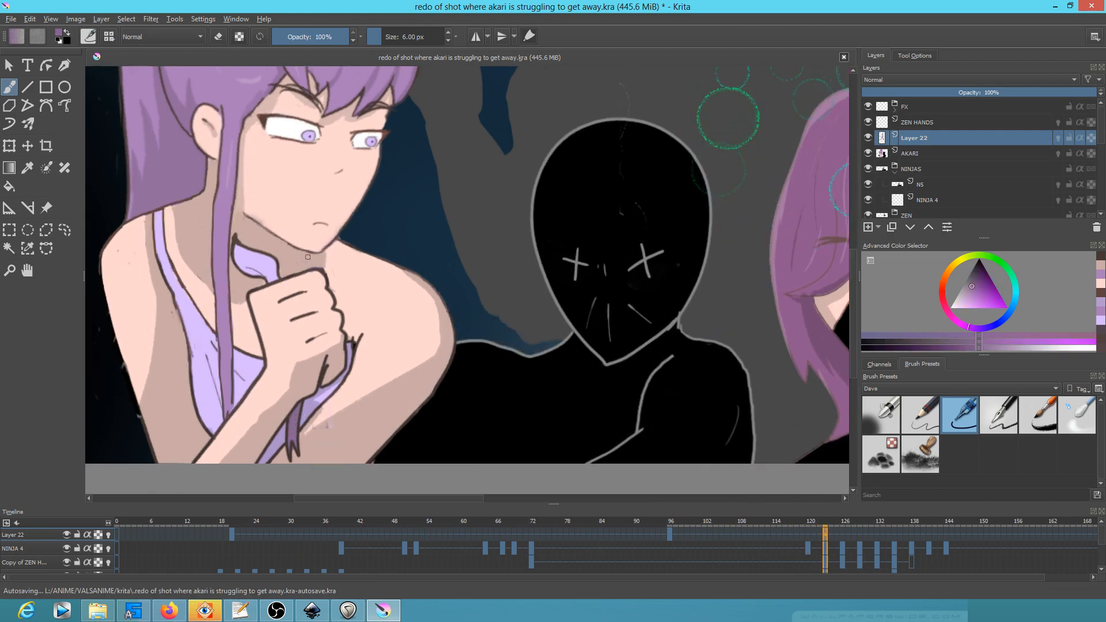
{"action": "left_click_drag", "start_coordinate": [305, 254], "coordinate": [303, 266]}
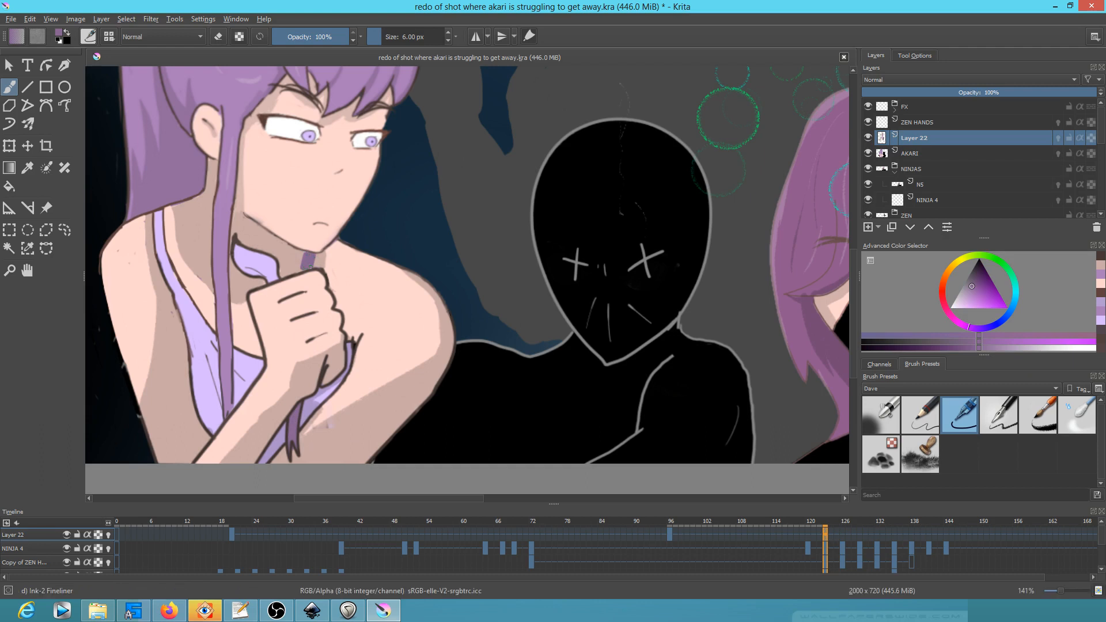
{"action": "left_click", "coordinate": [305, 398], "text": "ctrl"}
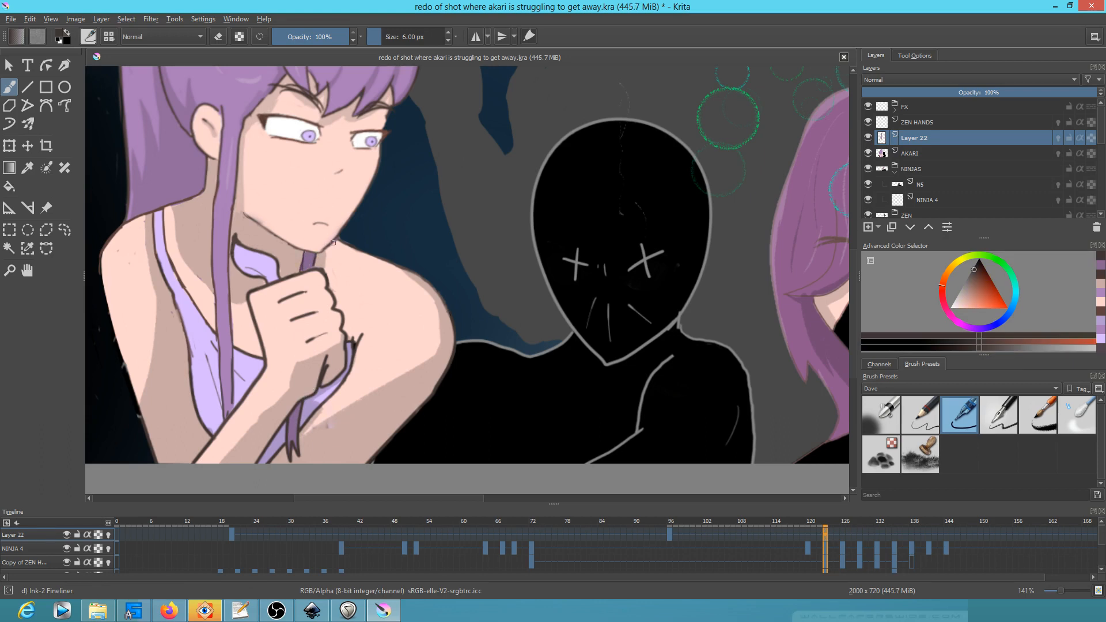
Check the strands from frame 123 back to frame 20 and merge Layer 22 into the AKARI layer.
{"action": "left_click_drag", "start_coordinate": [836, 527], "coordinate": [434, 512]}
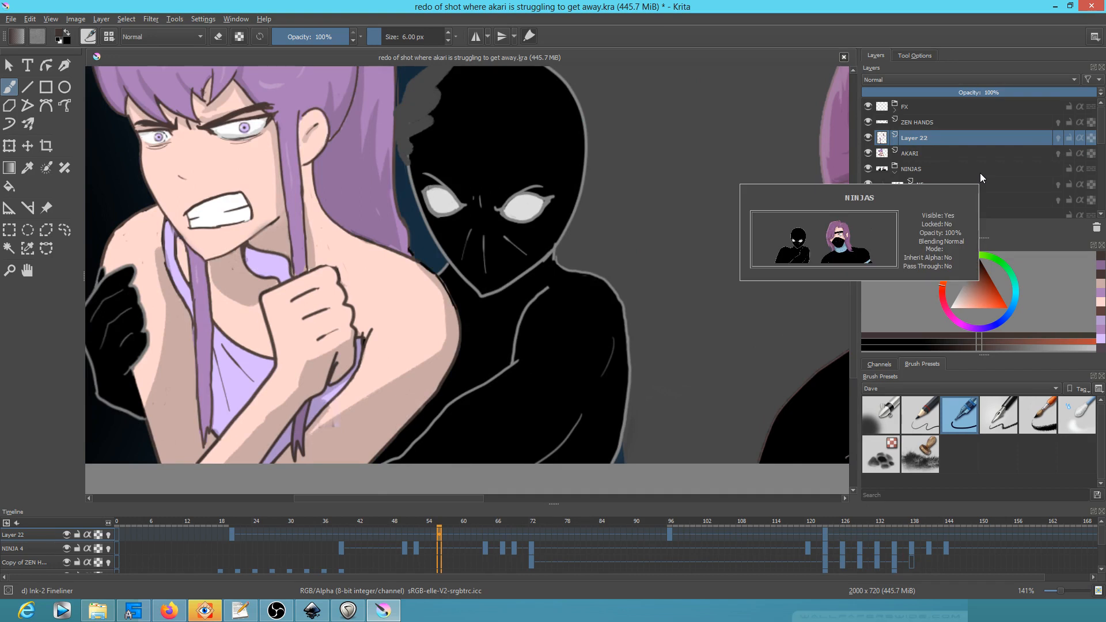
{"action": "left_click", "coordinate": [232, 533]}
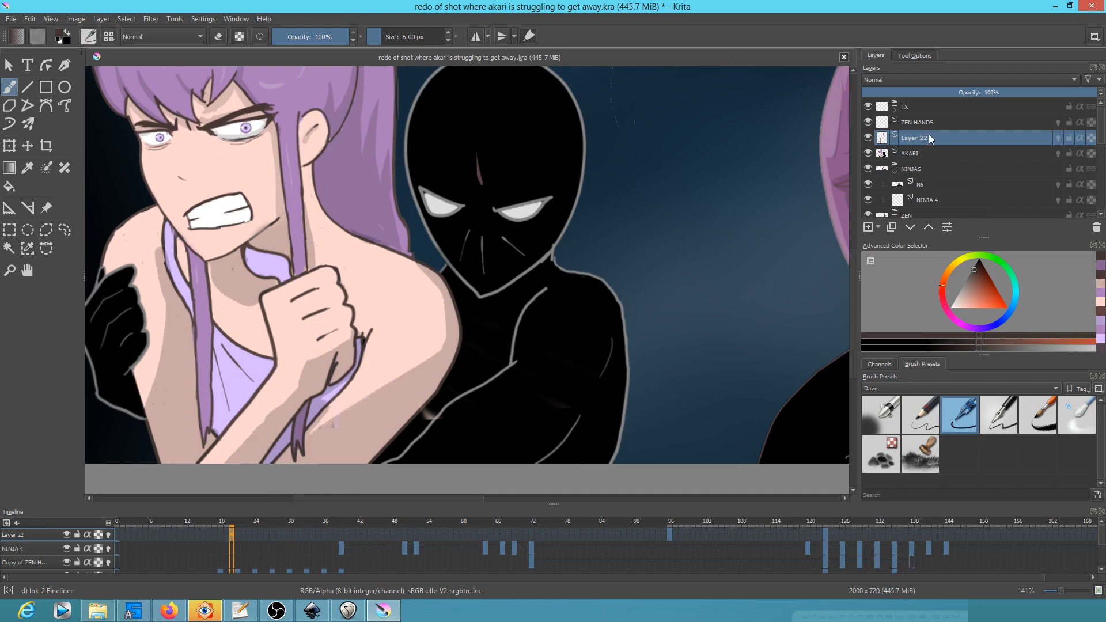
{"action": "key", "text": "shift+Delete"}
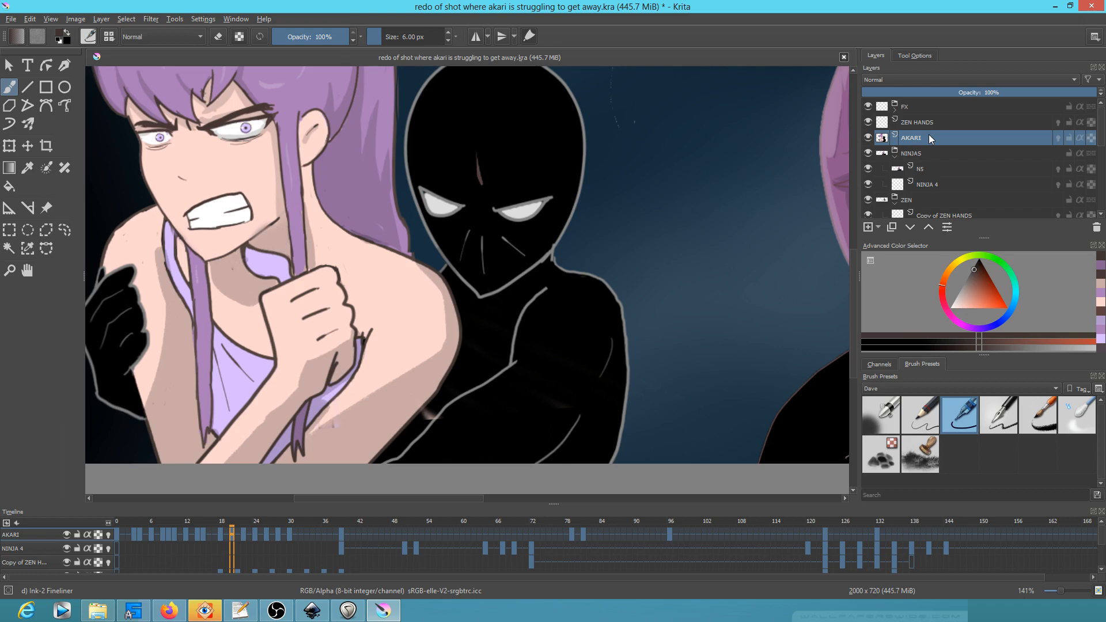
Play the shot from frame 0 to review the merged drawings, ending at frame 123.
{"action": "left_click", "coordinate": [117, 523]}
{"action": "scroll", "coordinate": [318, 294], "scroll_direction": "down", "scroll_amount": 2}
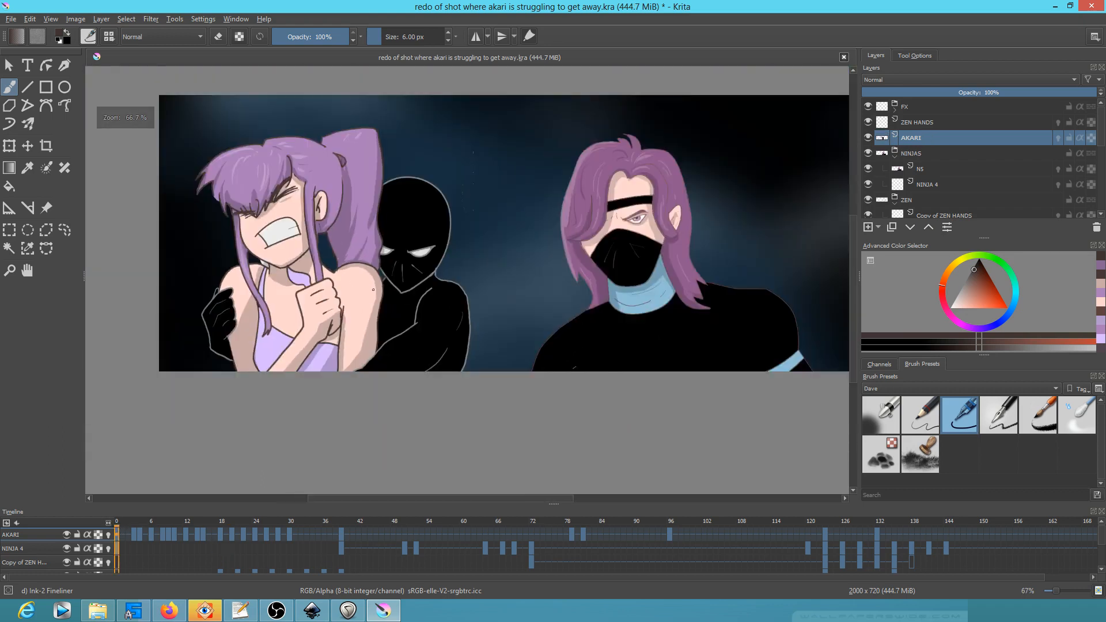
{"action": "left_click_drag", "start_coordinate": [373, 289], "coordinate": [352, 317]}
{"action": "key", "text": "space"}
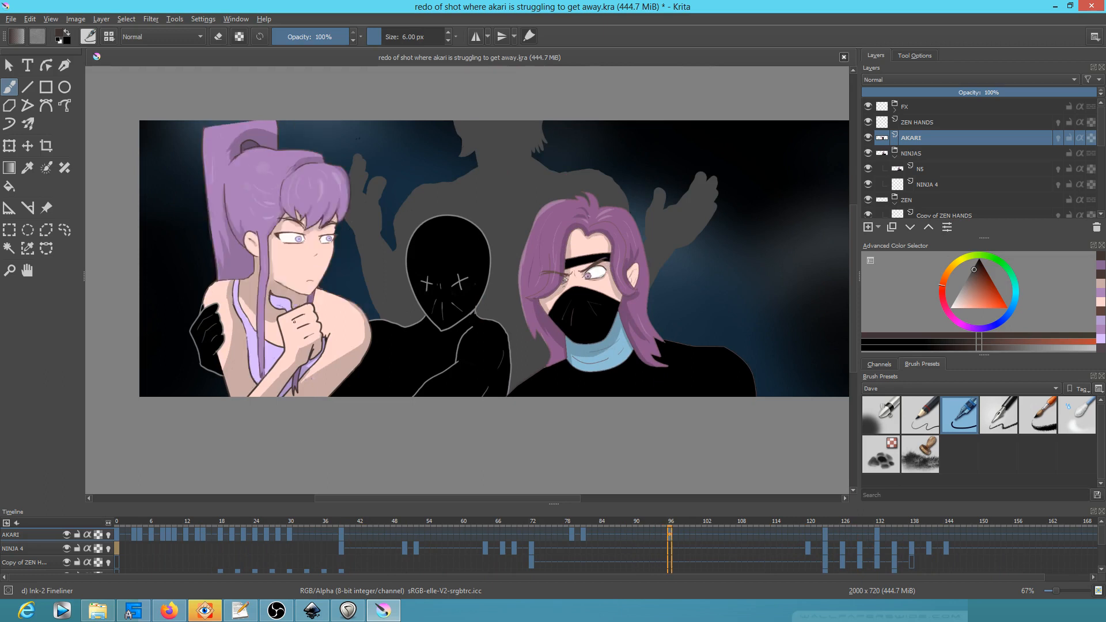
{"action": "key", "text": "ctrl+plus"}
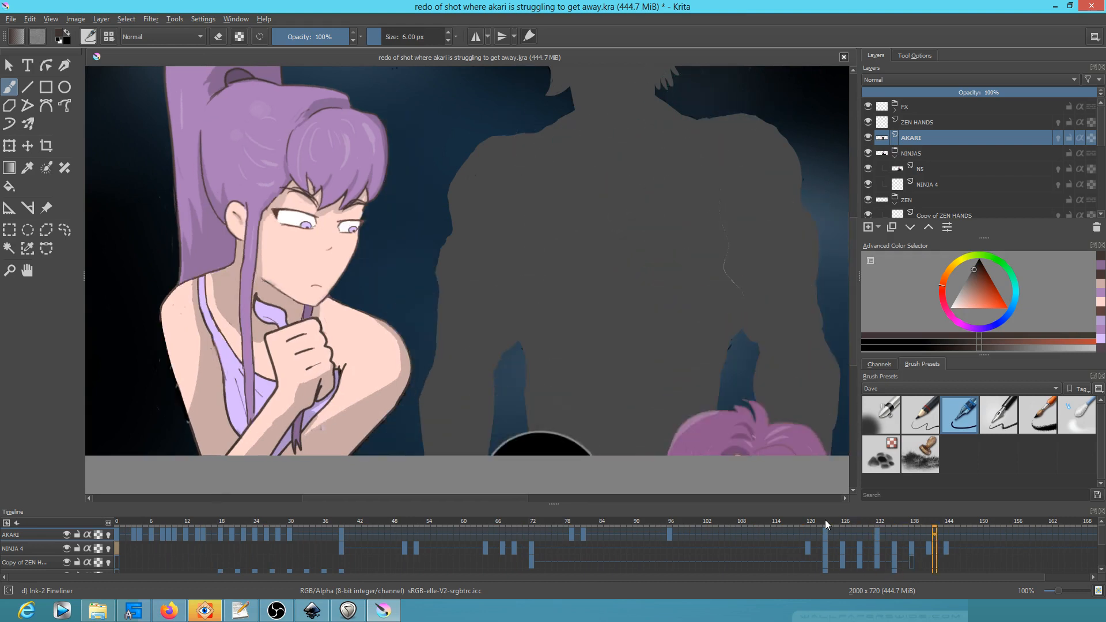
{"action": "mouse_move", "coordinate": [827, 524]}
{"action": "left_mouse_down"}
{"action": "mouse_move", "coordinate": [885, 525]}
{"action": "mouse_move", "coordinate": [763, 525]}
{"action": "mouse_move", "coordinate": [849, 526]}
{"action": "mouse_move", "coordinate": [810, 530]}
{"action": "mouse_move", "coordinate": [835, 529]}
{"action": "mouse_move", "coordinate": [812, 529]}
{"action": "mouse_move", "coordinate": [826, 536]}
{"action": "left_mouse_up"}
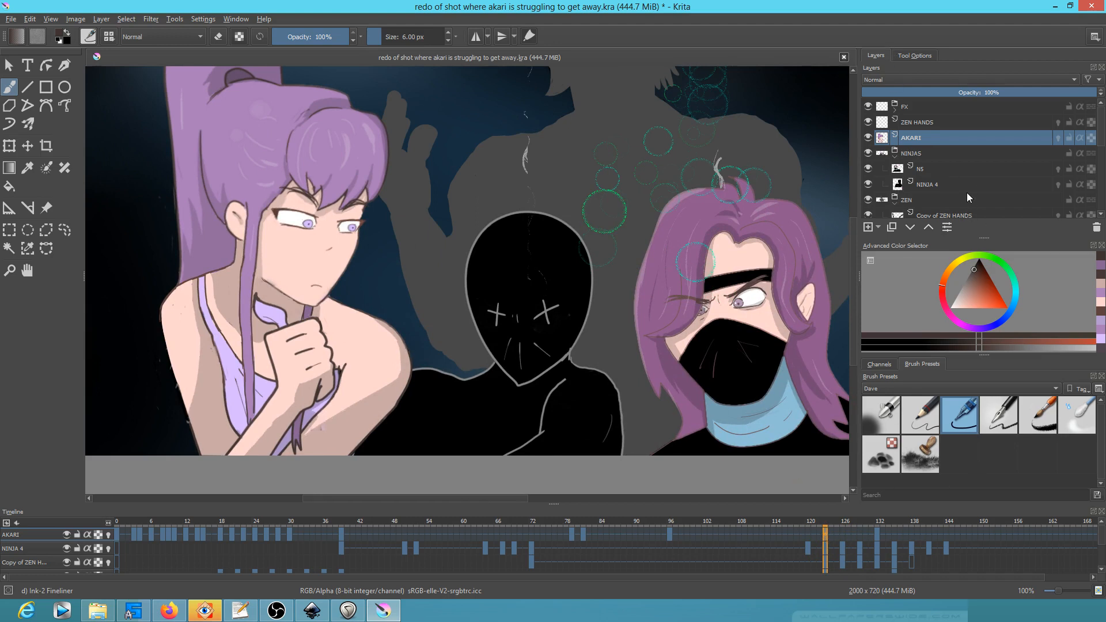
Find the ninja's hand drawing by isolating layers in the Layer 16 group, select the ninka hand layer and hide the group again.
{"action": "scroll", "coordinate": [1013, 184], "scroll_direction": "down", "scroll_amount": 5}
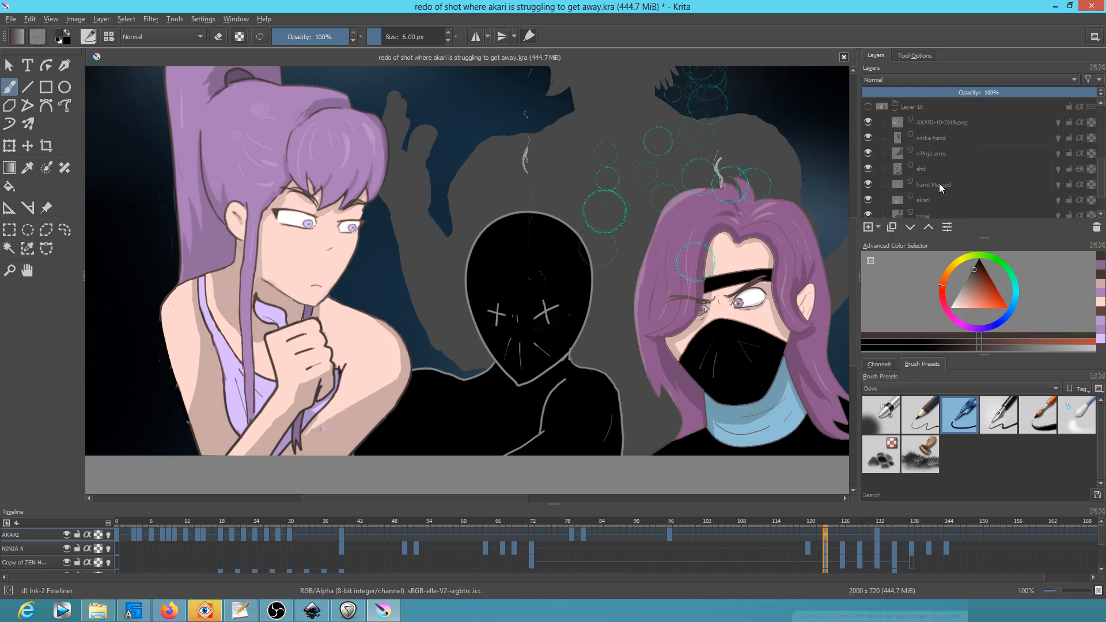
{"action": "mouse_move", "coordinate": [885, 186]}
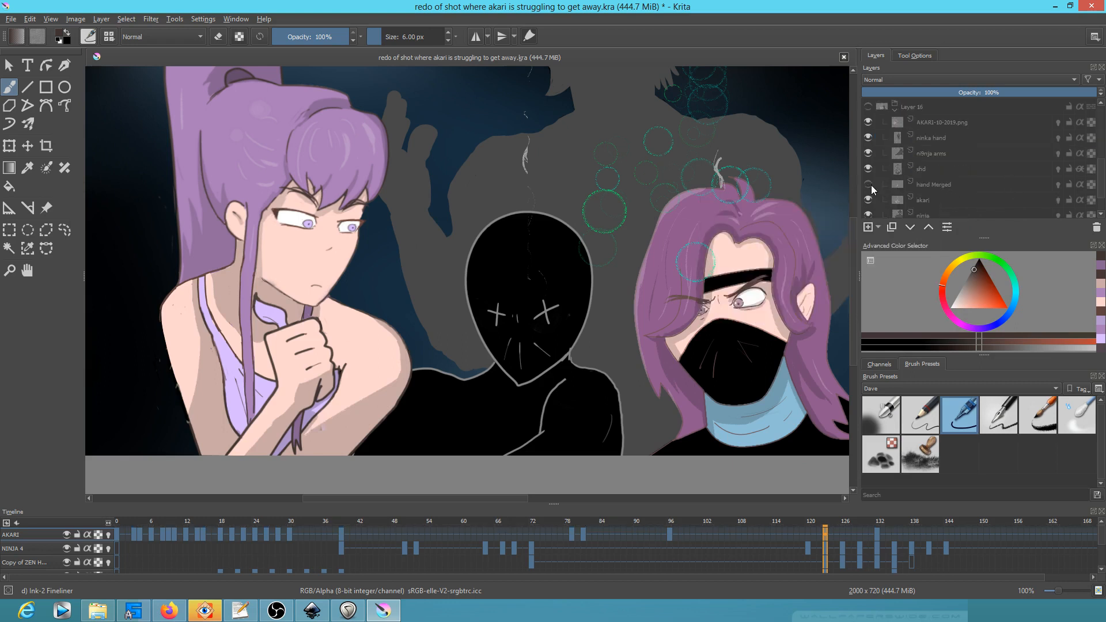
{"action": "scroll", "coordinate": [935, 167], "scroll_direction": "up", "scroll_amount": 1}
{"action": "left_click", "coordinate": [868, 154]}
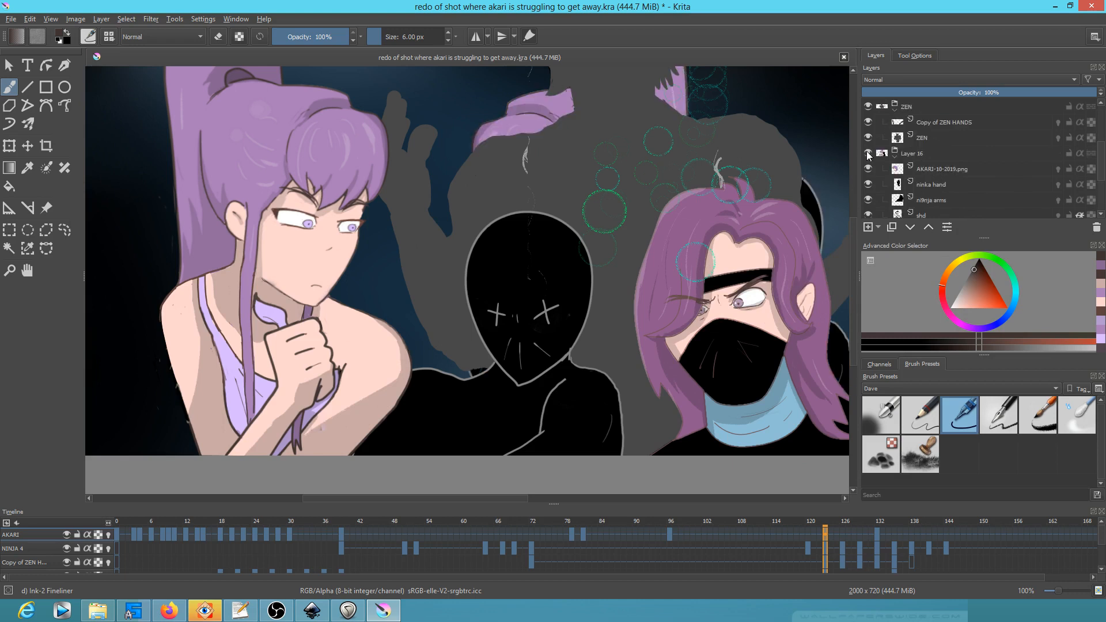
{"action": "left_click", "coordinate": [914, 156]}
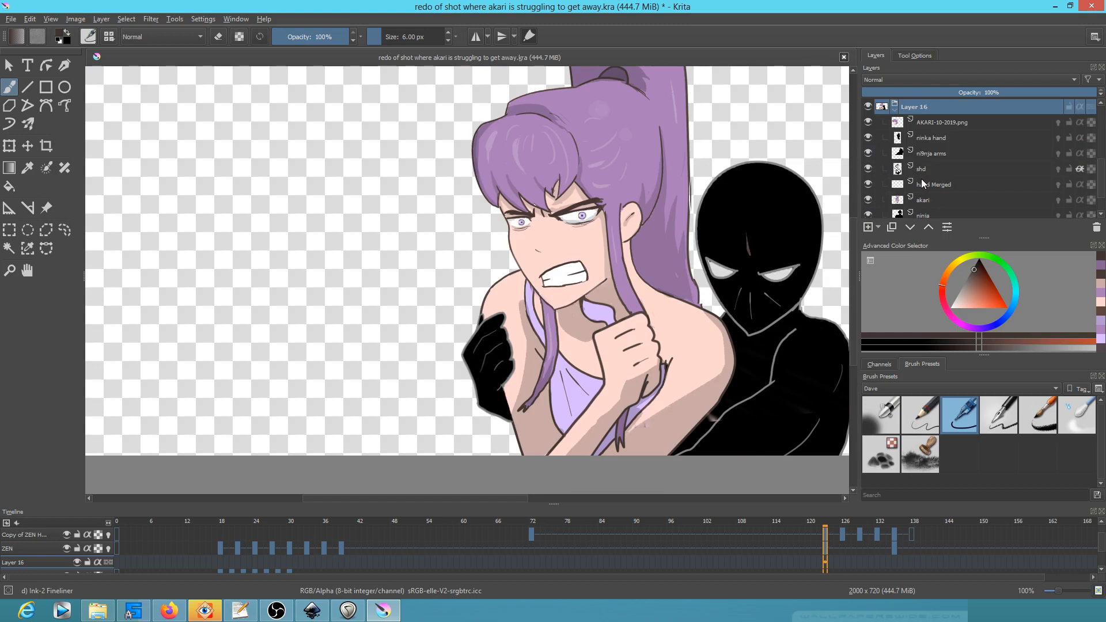
{"action": "scroll", "coordinate": [925, 183], "scroll_direction": "down", "scroll_amount": 1}
{"action": "left_click", "coordinate": [920, 184], "text": "alt"}
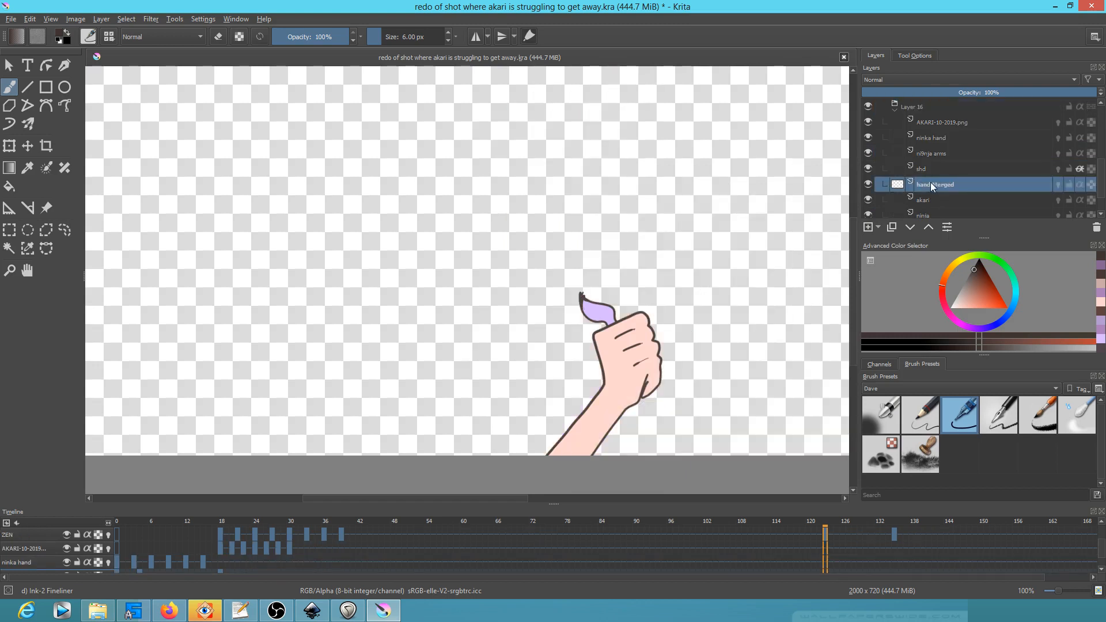
{"action": "left_click", "coordinate": [937, 138], "text": "alt"}
{"action": "left_click", "coordinate": [867, 106]}
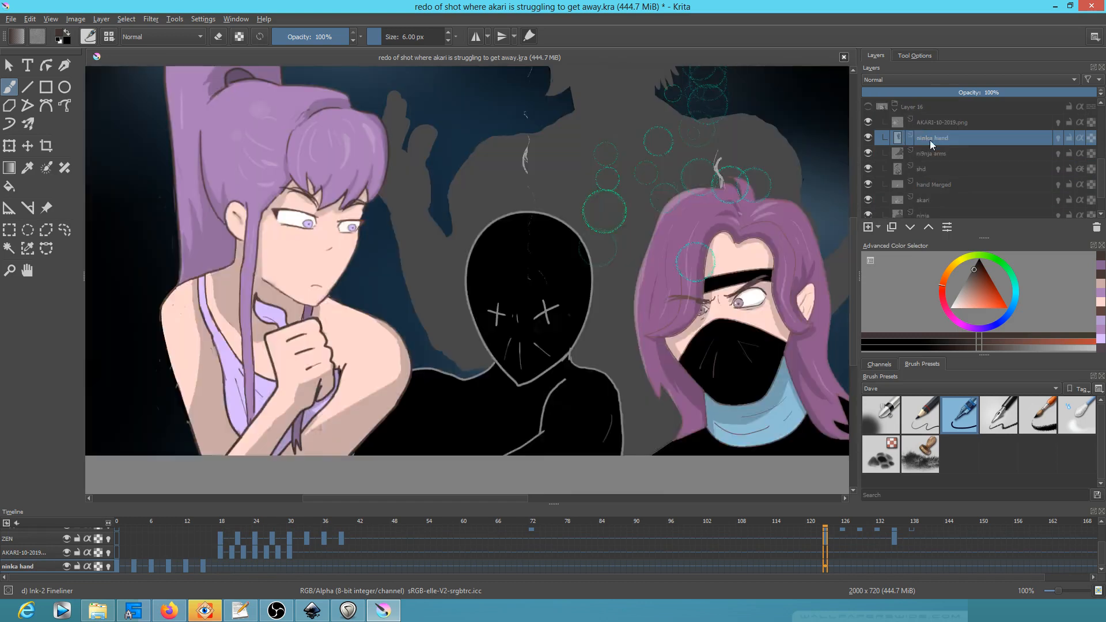
Duplicate the ninka hand layer and raise the copy to the top of the layer stack, above the FX group.
{"action": "left_click", "coordinate": [891, 227]}
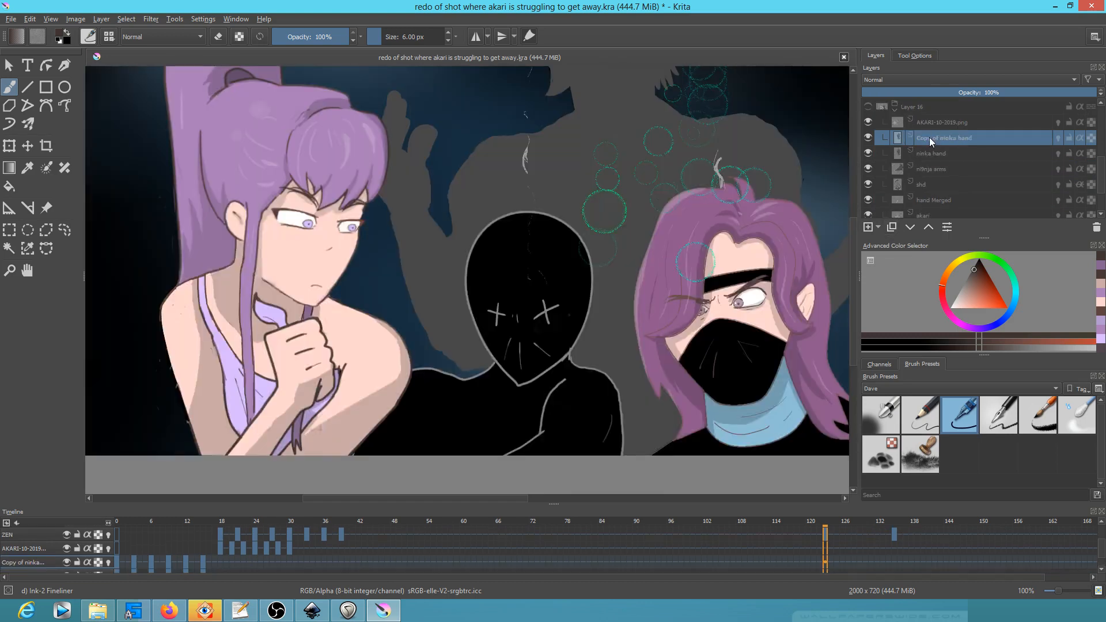
{"action": "left_click", "coordinate": [928, 227]}
{"action": "left_click", "coordinate": [928, 227]}
{"action": "left_click", "coordinate": [928, 227]}
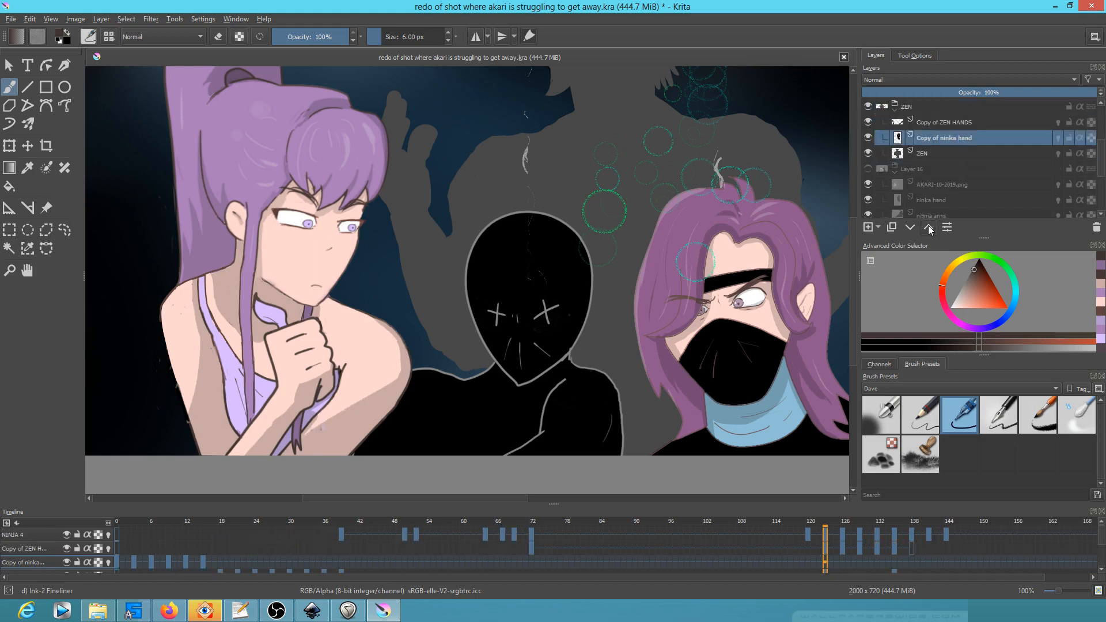
{"action": "left_click", "coordinate": [928, 227]}
{"action": "left_click", "coordinate": [928, 227]}
{"action": "left_click", "coordinate": [928, 227]}
{"action": "left_click", "coordinate": [928, 227]}
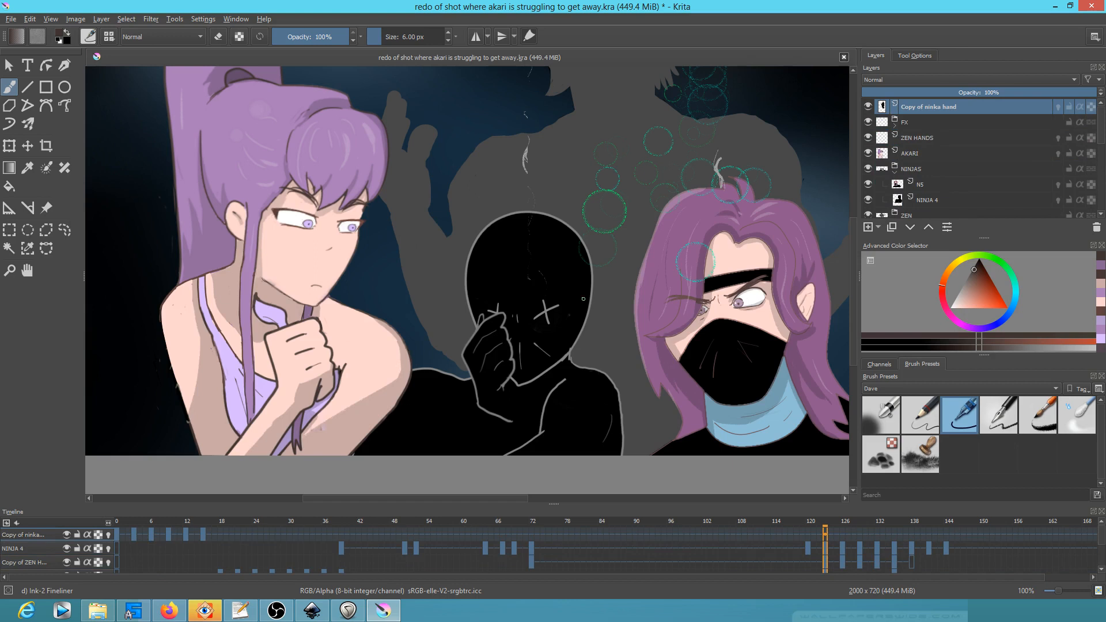
Give the Copy of ninka hand layer a keyframe at frame 123 in place of its keyframes in frames 0 to 53, and save the document.
{"action": "left_click", "coordinate": [814, 525]}
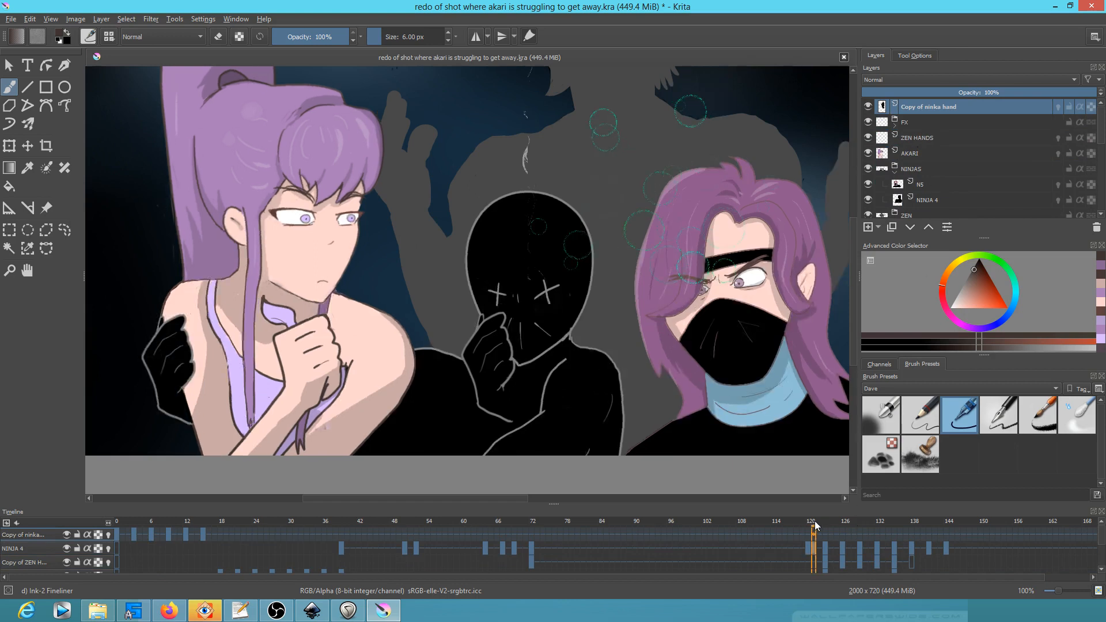
{"action": "left_click", "coordinate": [824, 527]}
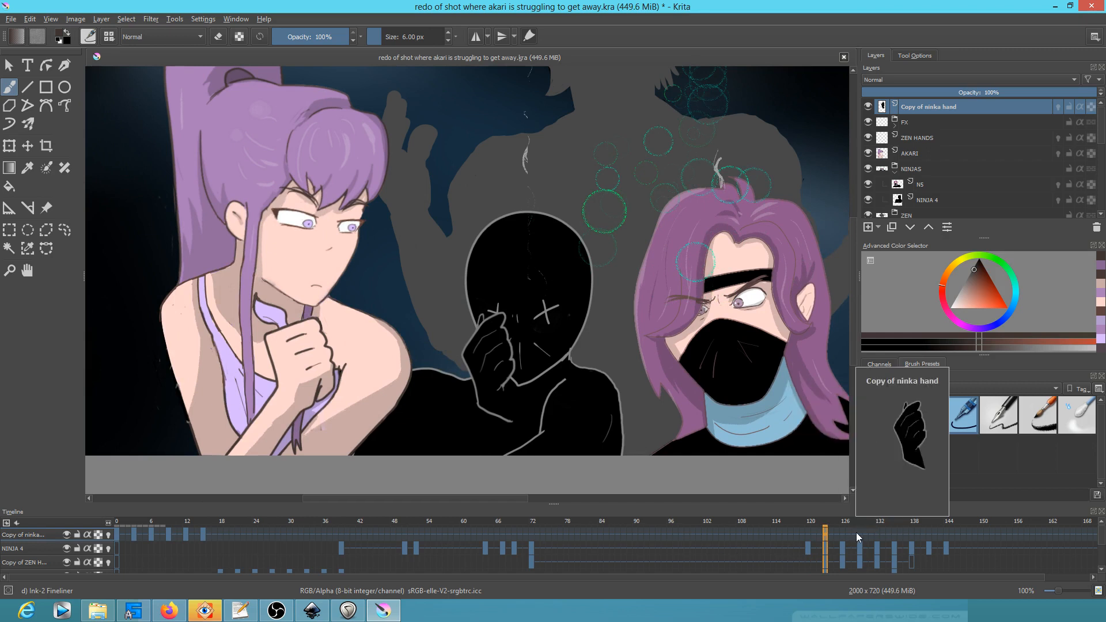
{"action": "left_click_drag", "start_coordinate": [425, 532], "coordinate": [203, 533]}
{"action": "left_click_drag", "start_coordinate": [89, 539], "coordinate": [121, 533]}
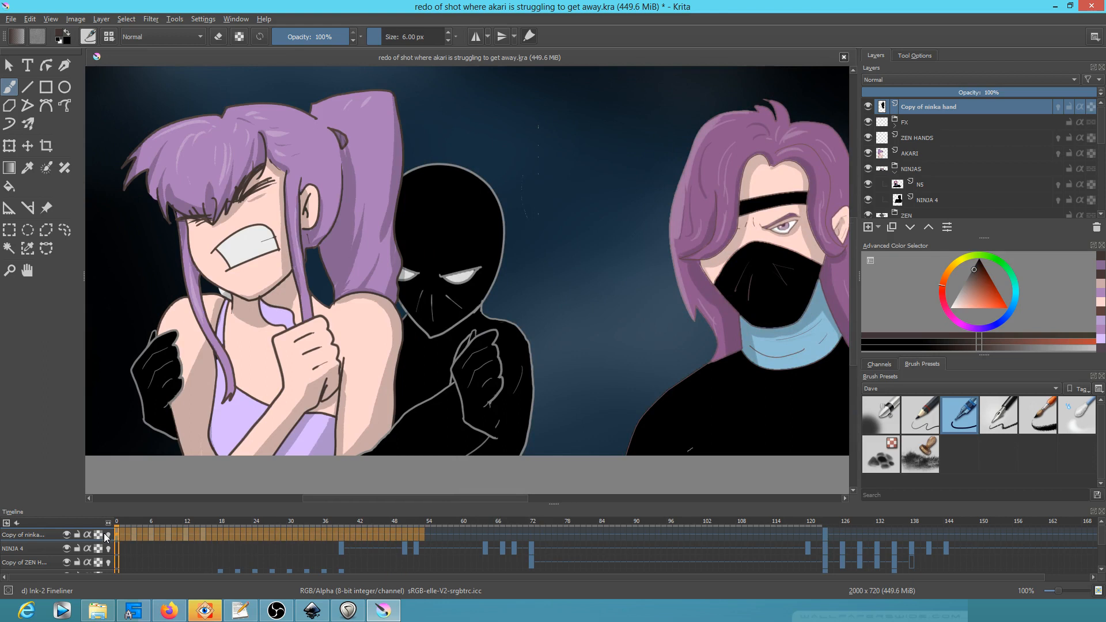
{"action": "left_click", "coordinate": [10, 19]}
{"action": "left_click", "coordinate": [19, 64]}
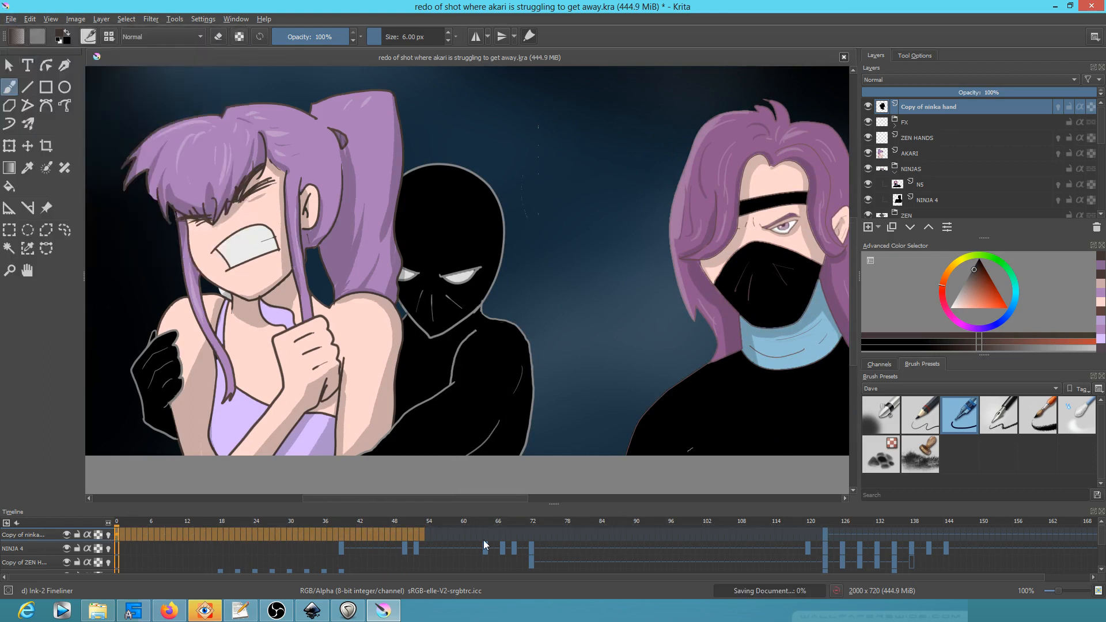
Move the copied ninja hand on frame 123 from the ninja's chin onto the outer edge of Akari's upper arm, matching the preceding frame.
{"action": "left_click", "coordinate": [829, 534]}
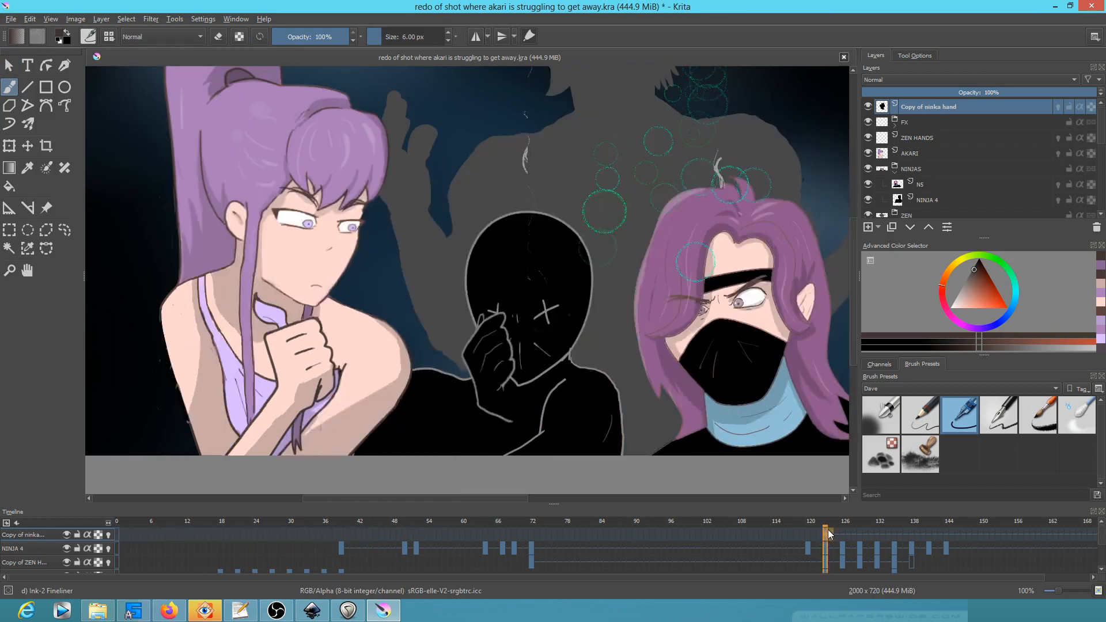
{"action": "key", "text": "ctrl+t"}
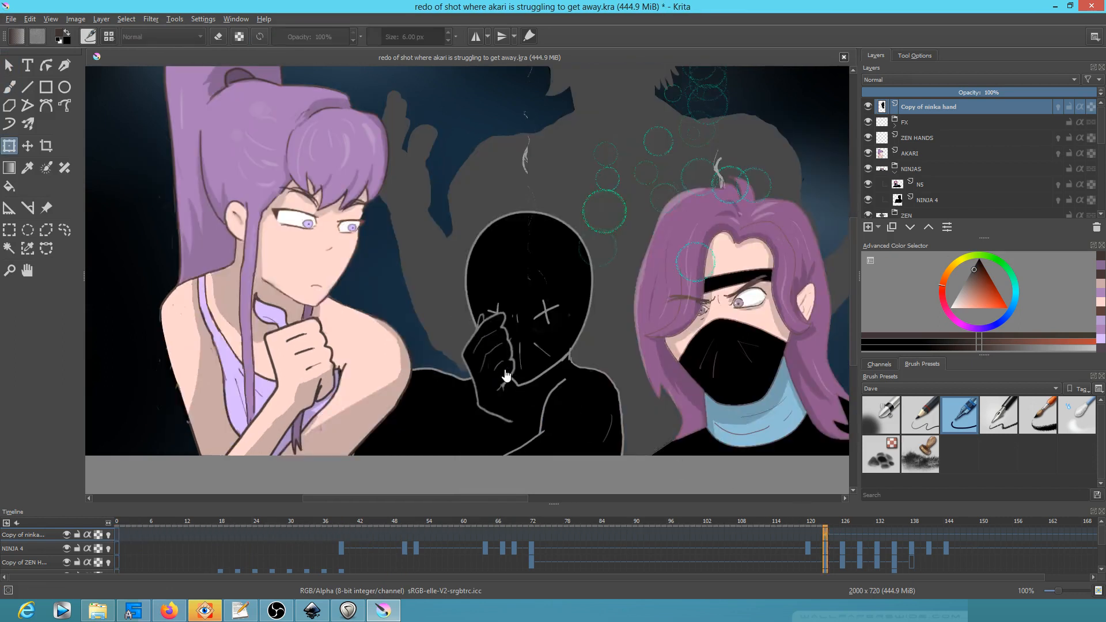
{"action": "left_click_drag", "start_coordinate": [494, 386], "coordinate": [174, 378]}
{"action": "key", "text": "Left"}
{"action": "key", "text": "Right"}
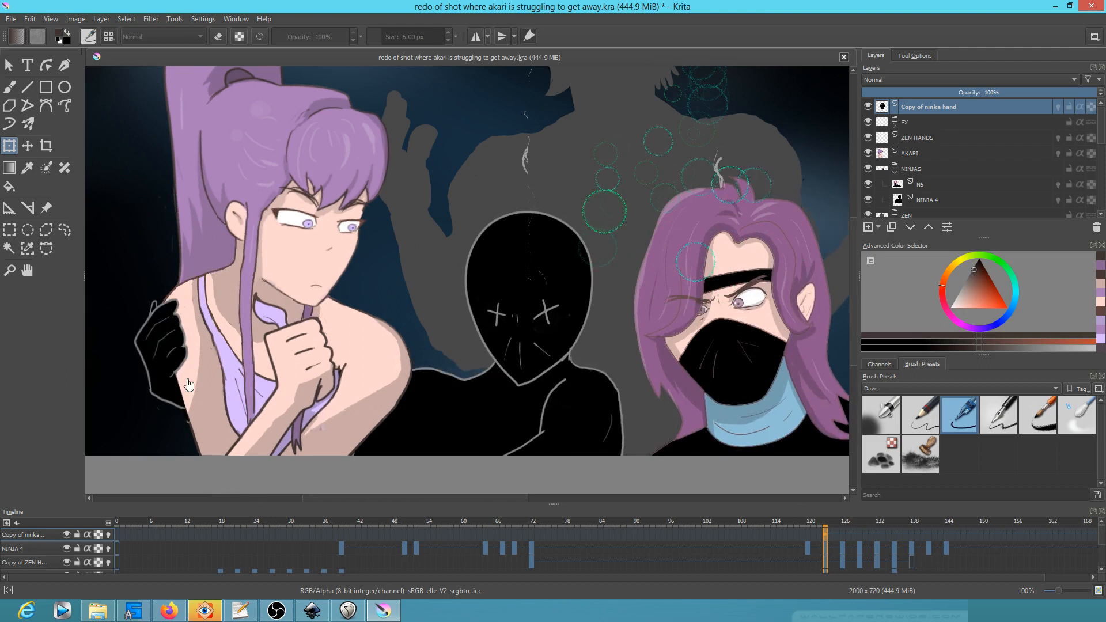
Shift the hand slightly down Akari's arm on frame 126 and further down on frame 129.
{"action": "left_click", "coordinate": [844, 534]}
{"action": "left_click", "coordinate": [161, 360]}
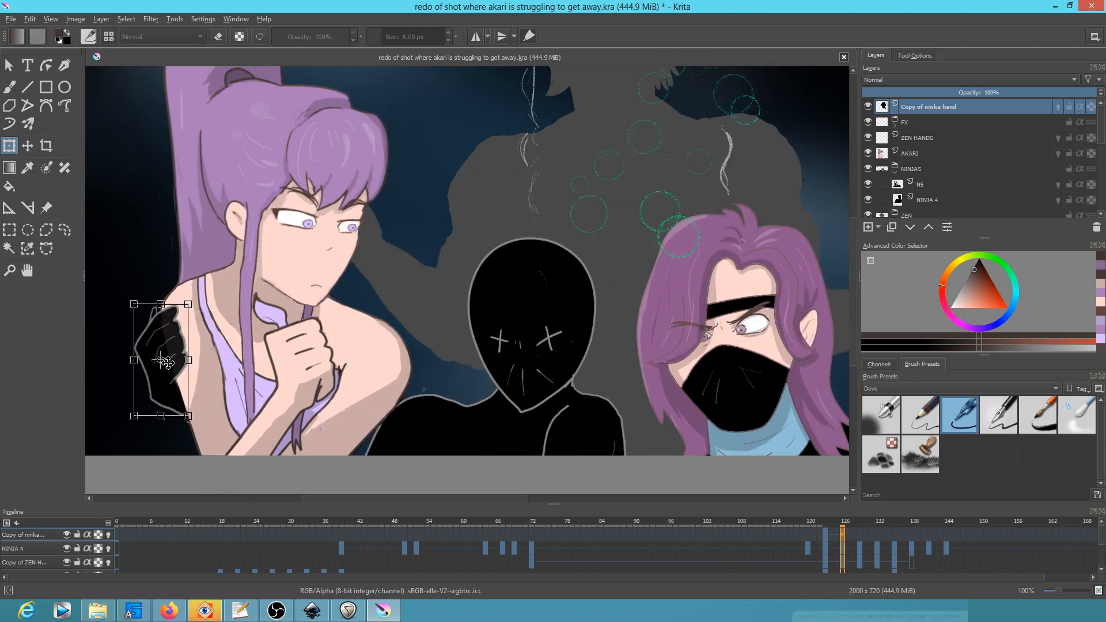
{"action": "left_click_drag", "start_coordinate": [166, 360], "coordinate": [169, 368]}
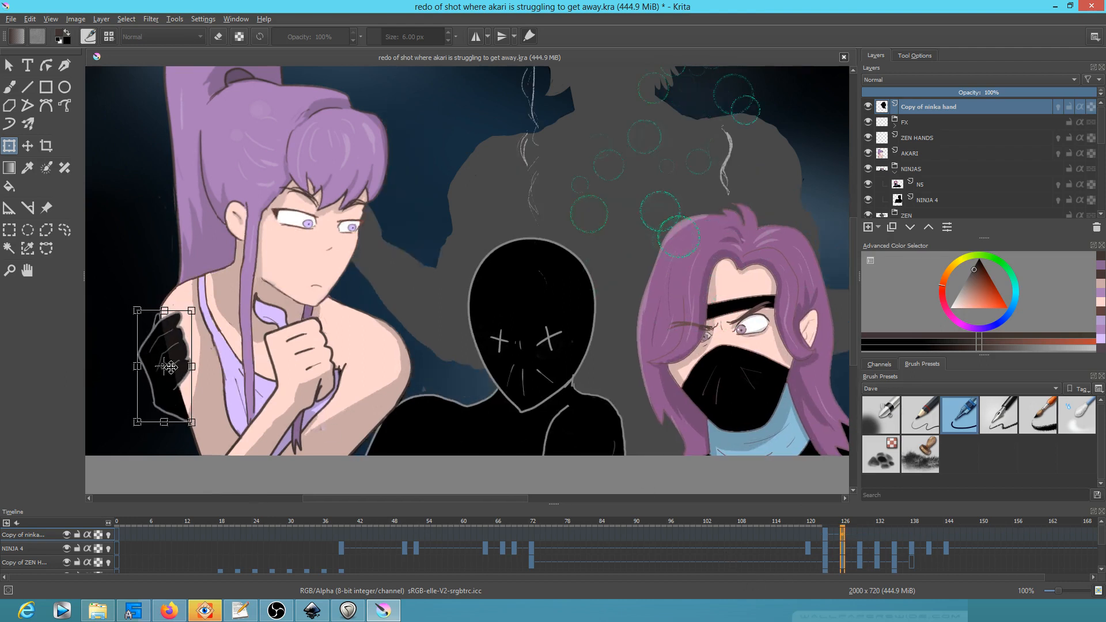
{"action": "left_click", "coordinate": [860, 535]}
{"action": "left_click", "coordinate": [169, 368]}
{"action": "left_click_drag", "start_coordinate": [170, 370], "coordinate": [181, 402]}
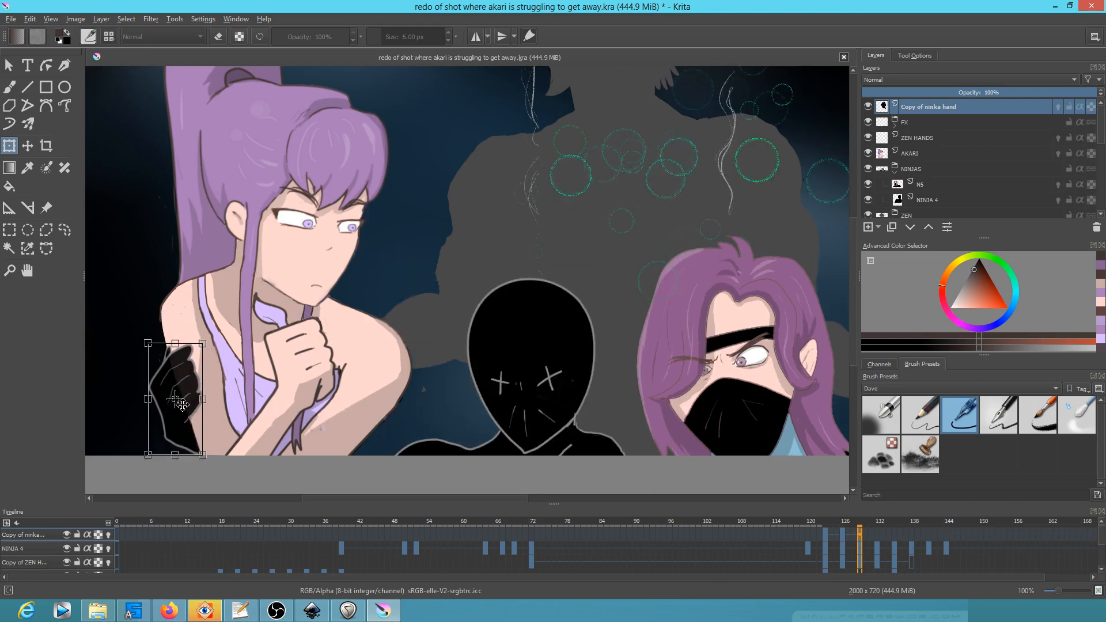
Lower the hand slightly on frame 132 and further on frame 135 so its wrist passes the canvas's lower edge.
{"action": "left_click", "coordinate": [877, 534]}
{"action": "left_click", "coordinate": [183, 392]}
{"action": "left_click_drag", "start_coordinate": [183, 393], "coordinate": [185, 397]}
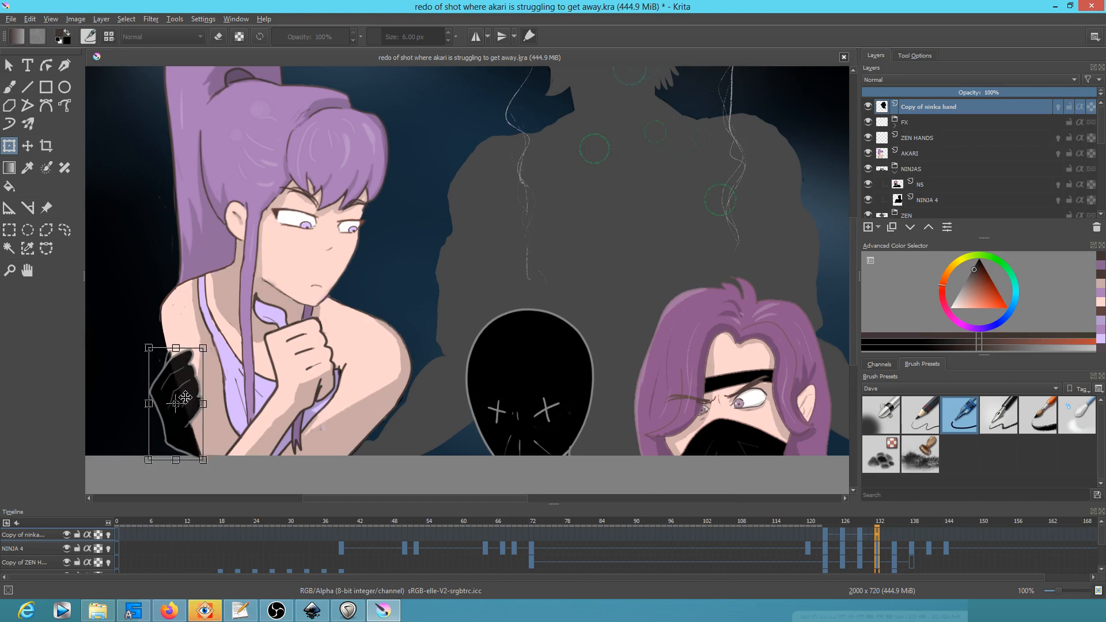
{"action": "left_click", "coordinate": [894, 535]}
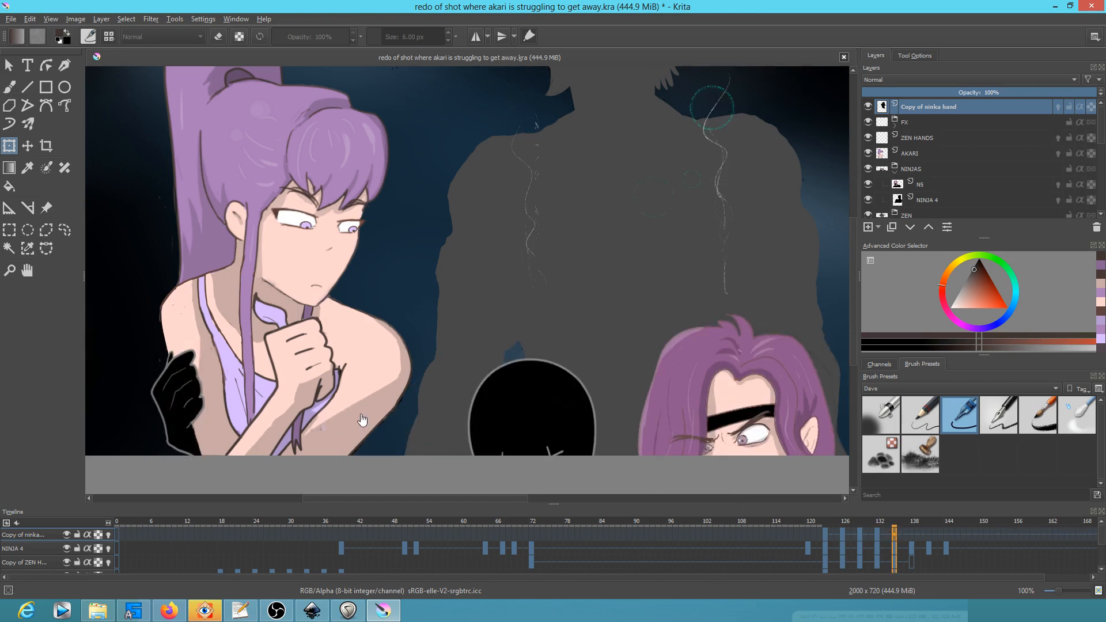
{"action": "left_click", "coordinate": [183, 395]}
{"action": "left_click_drag", "start_coordinate": [183, 395], "coordinate": [185, 414]}
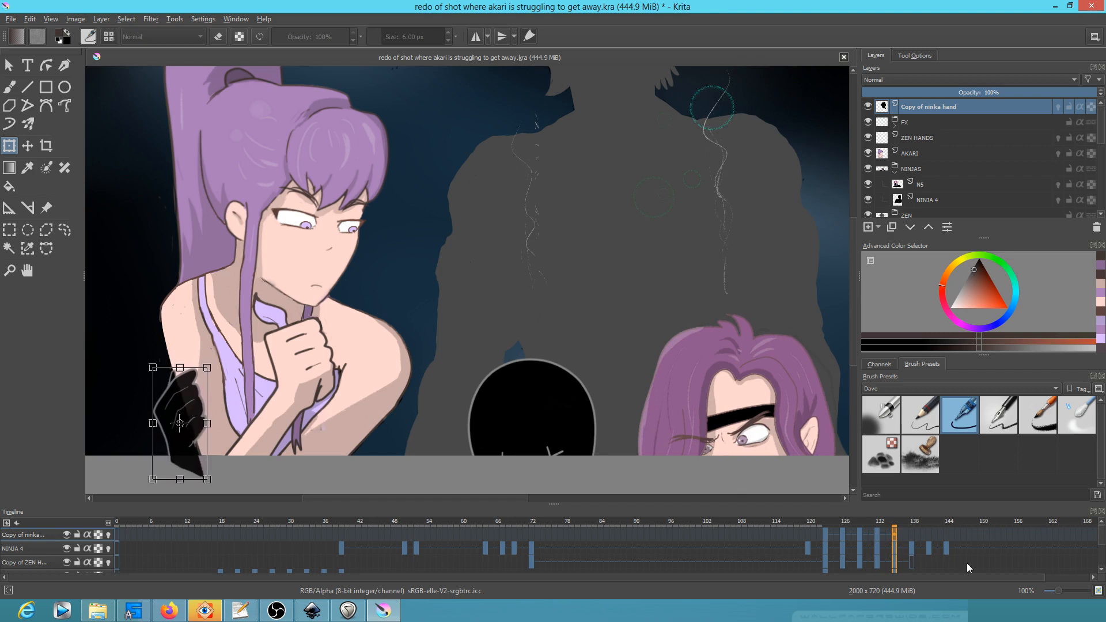
Continue sliding the hand down past the canvas's lower edge on frames 138 and 141.
{"action": "left_click", "coordinate": [910, 535]}
{"action": "left_click", "coordinate": [186, 411]}
{"action": "left_click_drag", "start_coordinate": [187, 409], "coordinate": [195, 438]}
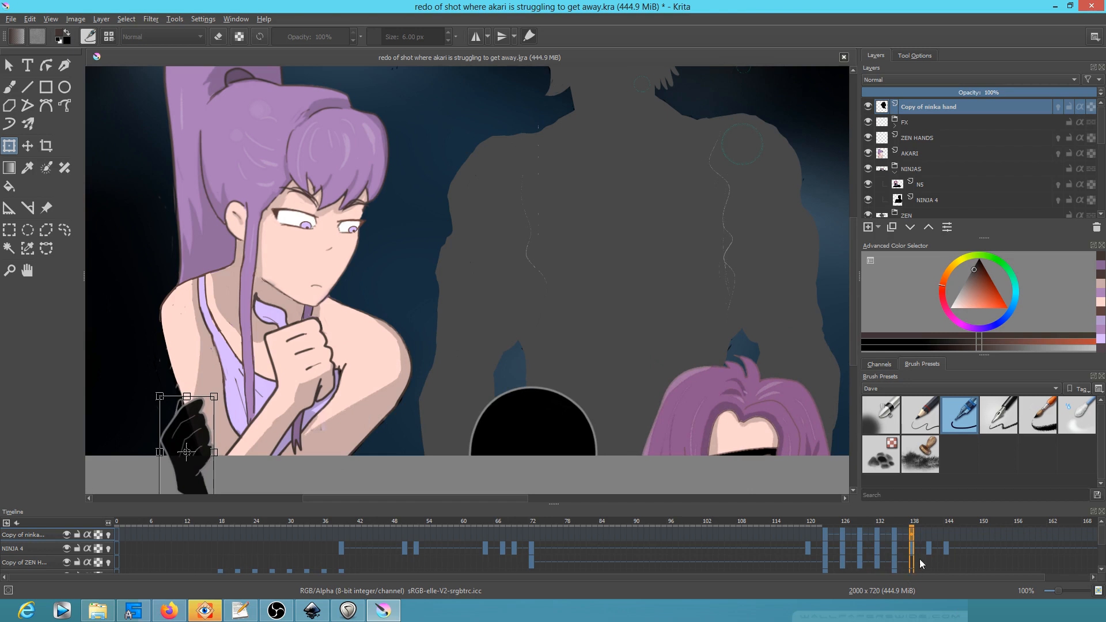
{"action": "left_click", "coordinate": [928, 536]}
{"action": "left_click", "coordinate": [194, 435]}
{"action": "left_click_drag", "start_coordinate": [198, 433], "coordinate": [206, 456]}
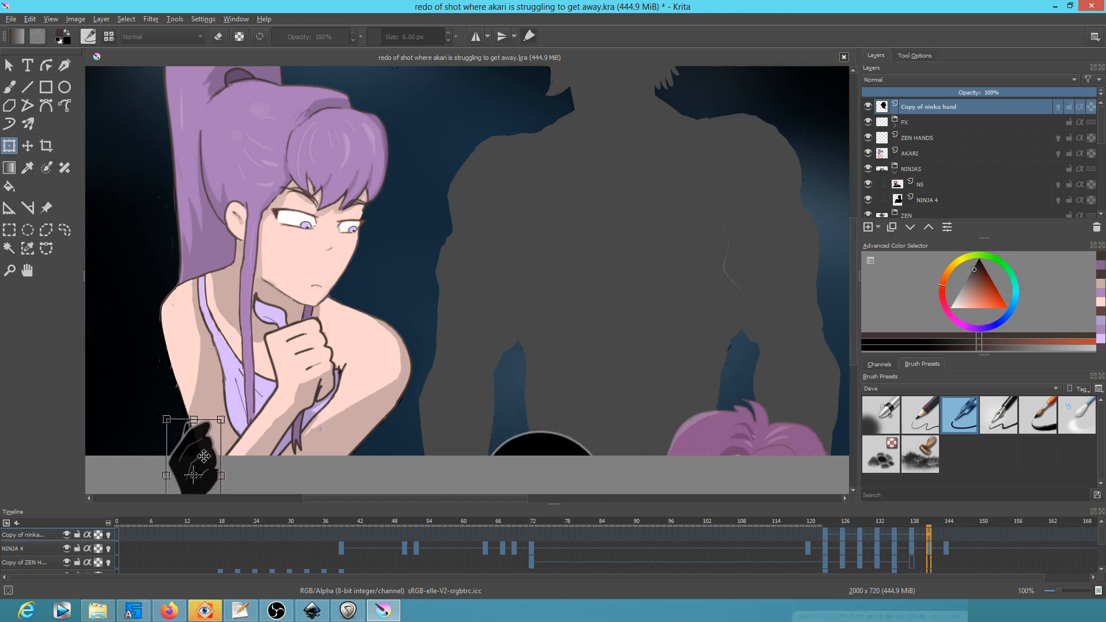
Move the hand completely below the canvas on frame 144, apply the transform and save the document.
{"action": "left_click", "coordinate": [946, 536]}
{"action": "left_click", "coordinate": [206, 445]}
{"action": "left_click_drag", "start_coordinate": [206, 446], "coordinate": [207, 485]}
{"action": "key", "text": "minus"}
{"action": "key", "text": "minus"}
{"action": "key", "text": "minus"}
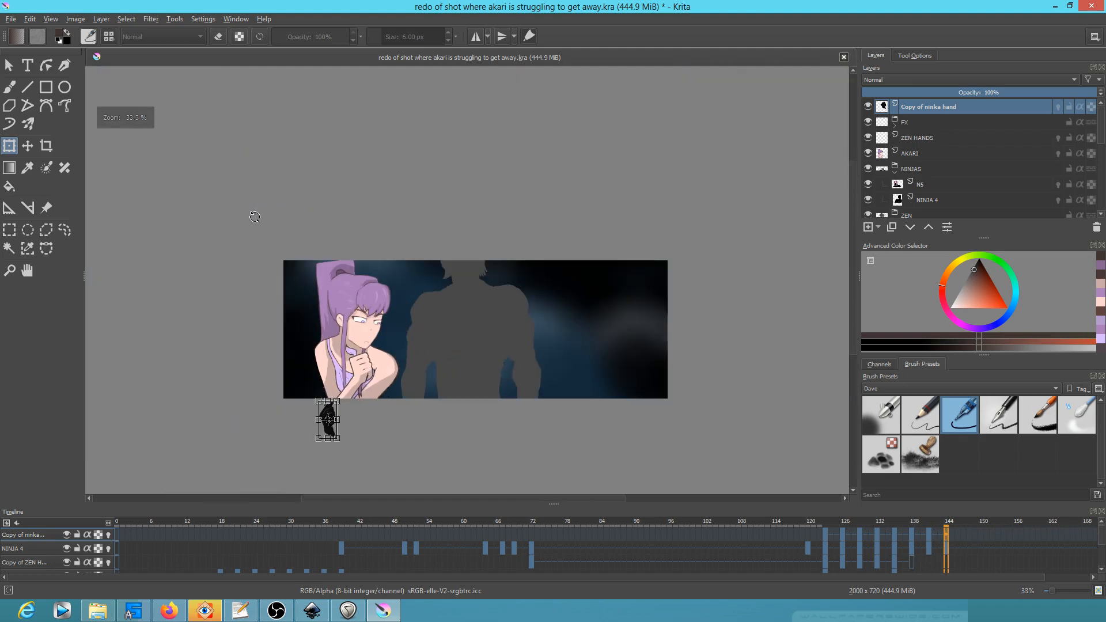
{"action": "key", "text": "Return"}
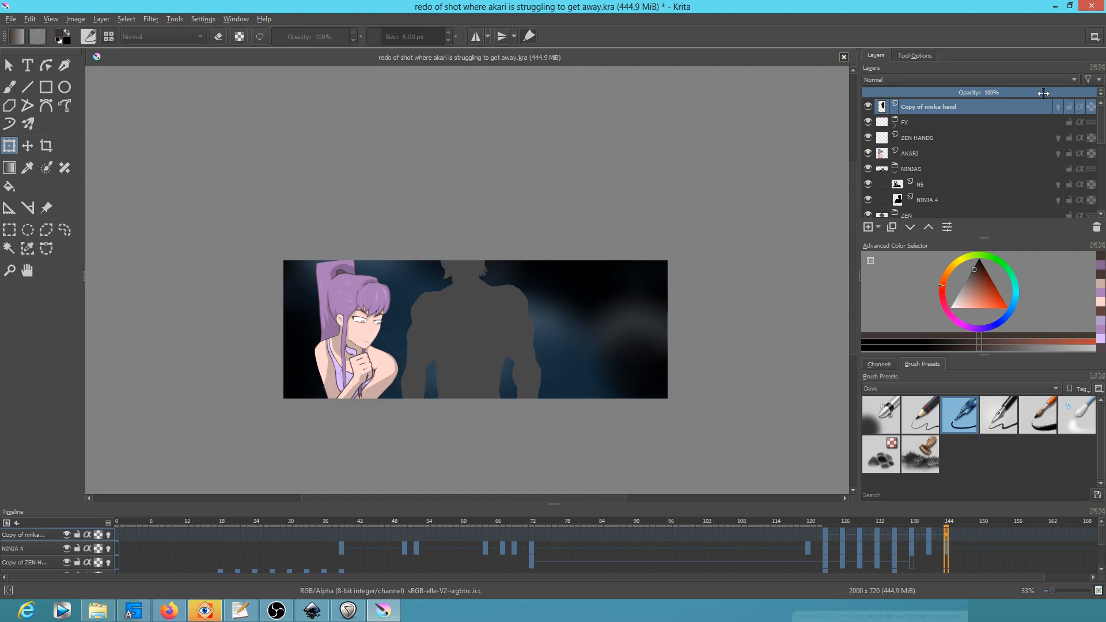
{"action": "left_click", "coordinate": [13, 20]}
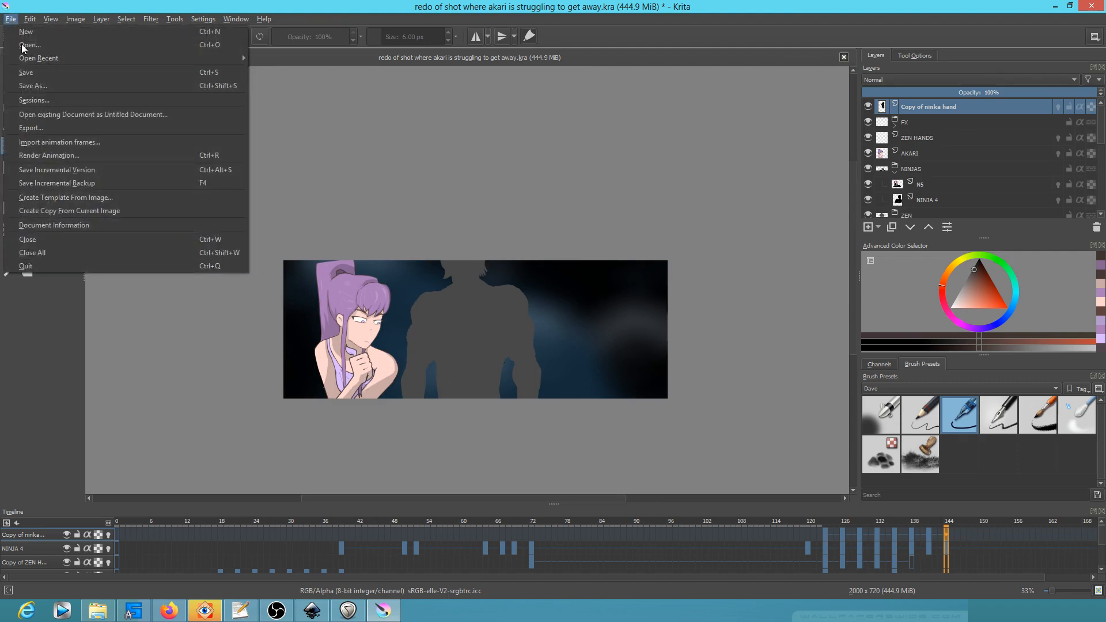
{"action": "left_click", "coordinate": [30, 71]}
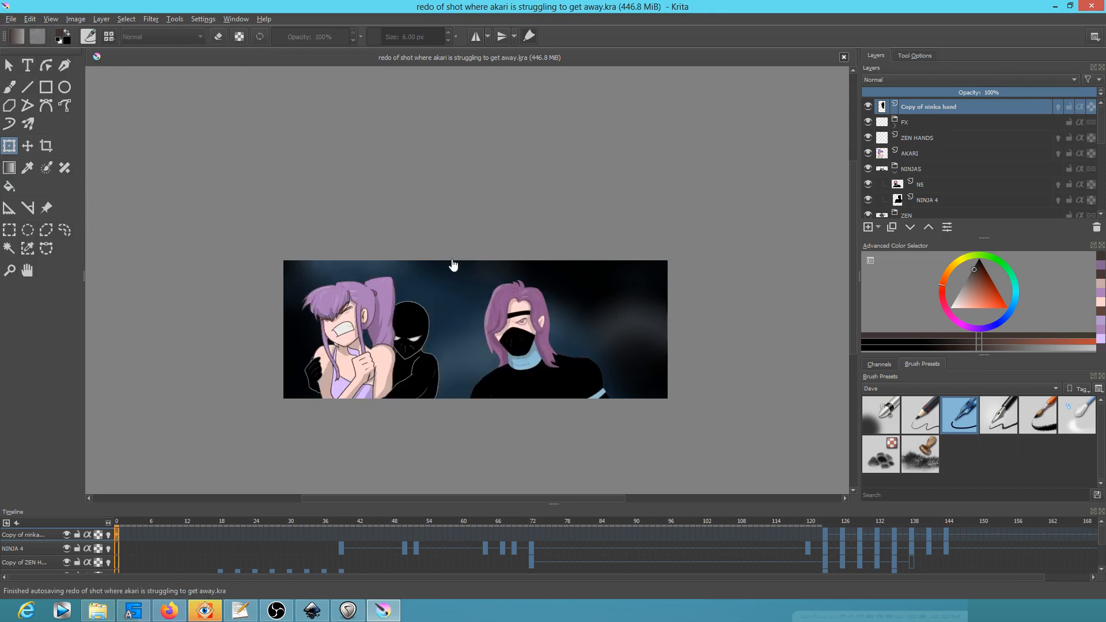
Collapse the NINJAS and ZEN layer groups and play the shot from frame 0 to review the hand's slide down Akari's arm.
{"action": "scroll", "coordinate": [550, 368], "scroll_direction": "up", "scroll_amount": 1}
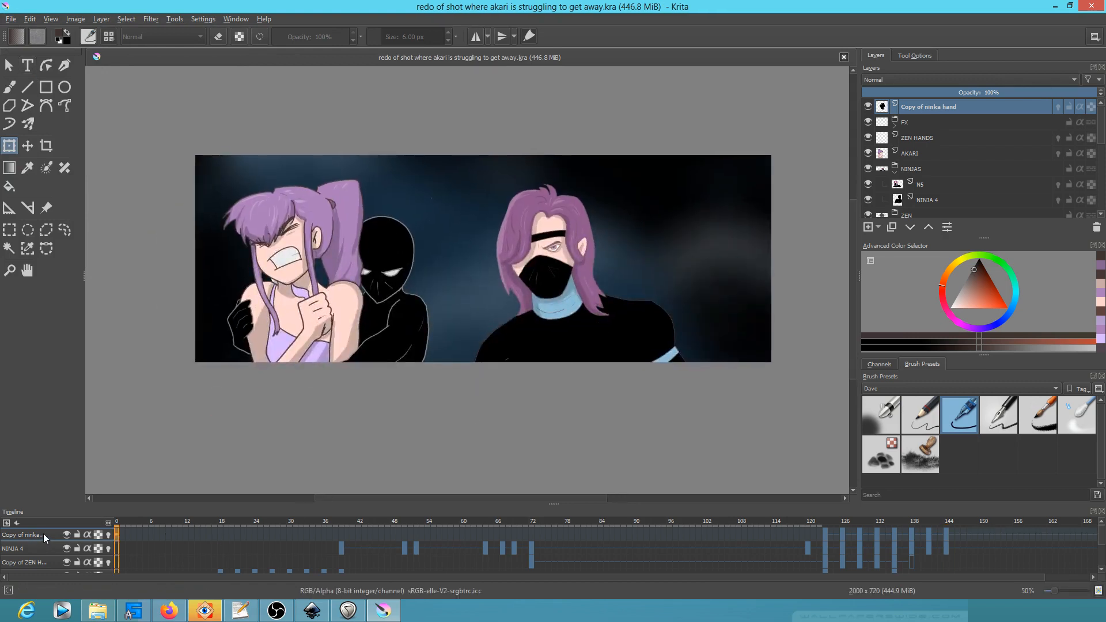
{"action": "left_click", "coordinate": [895, 173]}
{"action": "left_click", "coordinate": [894, 188]}
{"action": "scroll", "coordinate": [933, 188], "scroll_direction": "down", "scroll_amount": 3}
{"action": "scroll", "coordinate": [935, 193], "scroll_direction": "up", "scroll_amount": 5}
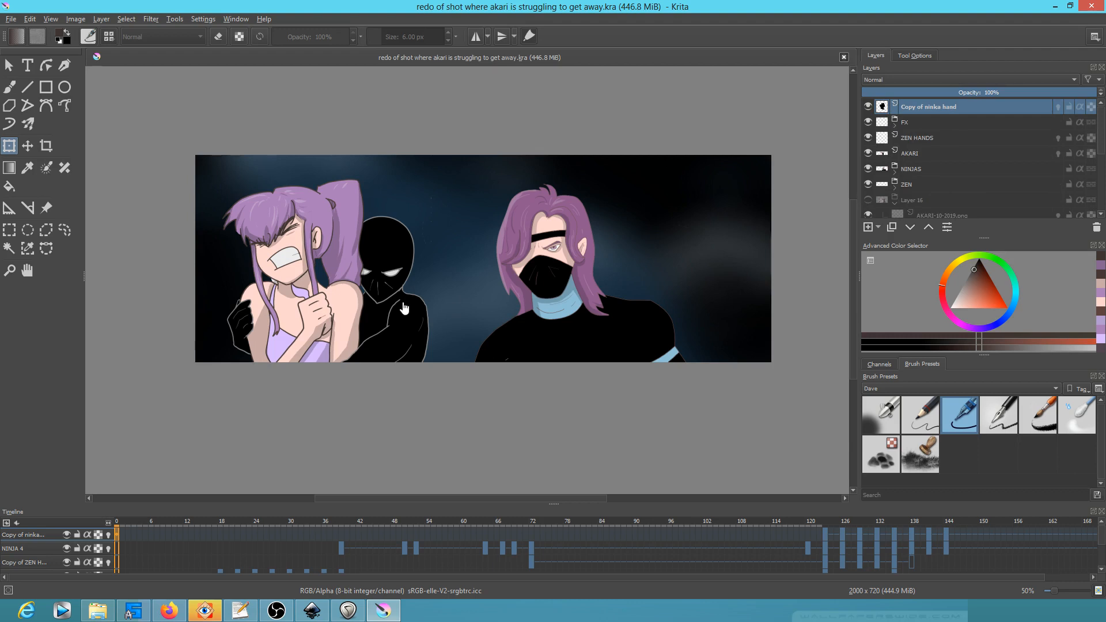
{"action": "key", "text": "space"}
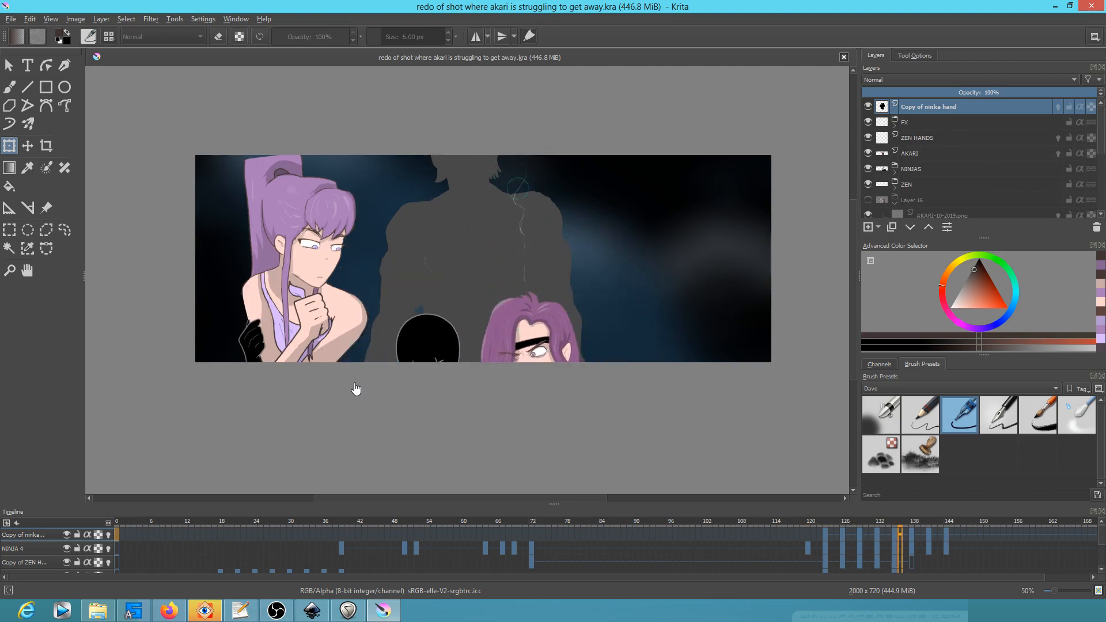
{"action": "key", "text": "space"}
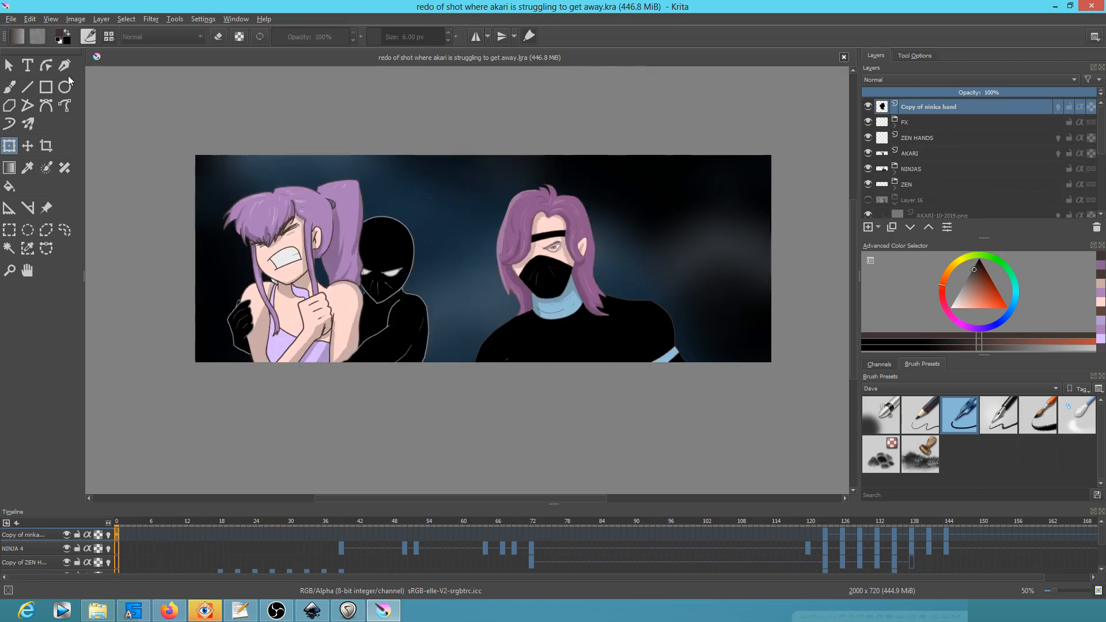
Switch to FastStone Image Viewer and open the VALSANIME project's tmp folder.
{"action": "left_click", "coordinate": [12, 21]}
{"action": "left_click", "coordinate": [13, 22]}
{"action": "left_click", "coordinate": [204, 610]}
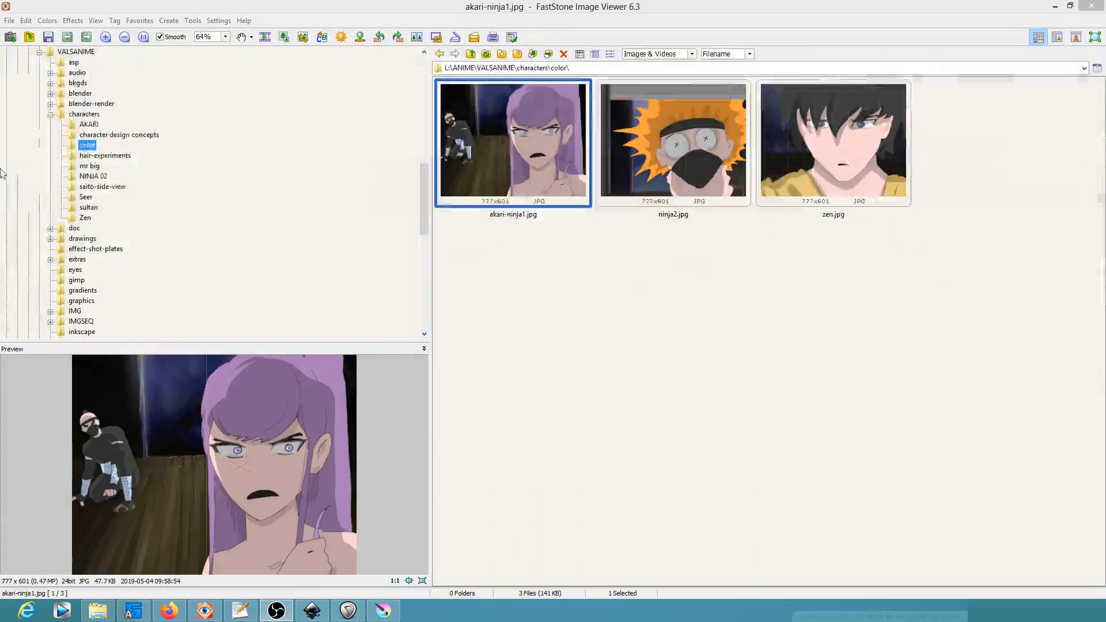
{"action": "left_click", "coordinate": [57, 115]}
{"action": "scroll", "coordinate": [144, 279], "scroll_direction": "down", "scroll_amount": 9}
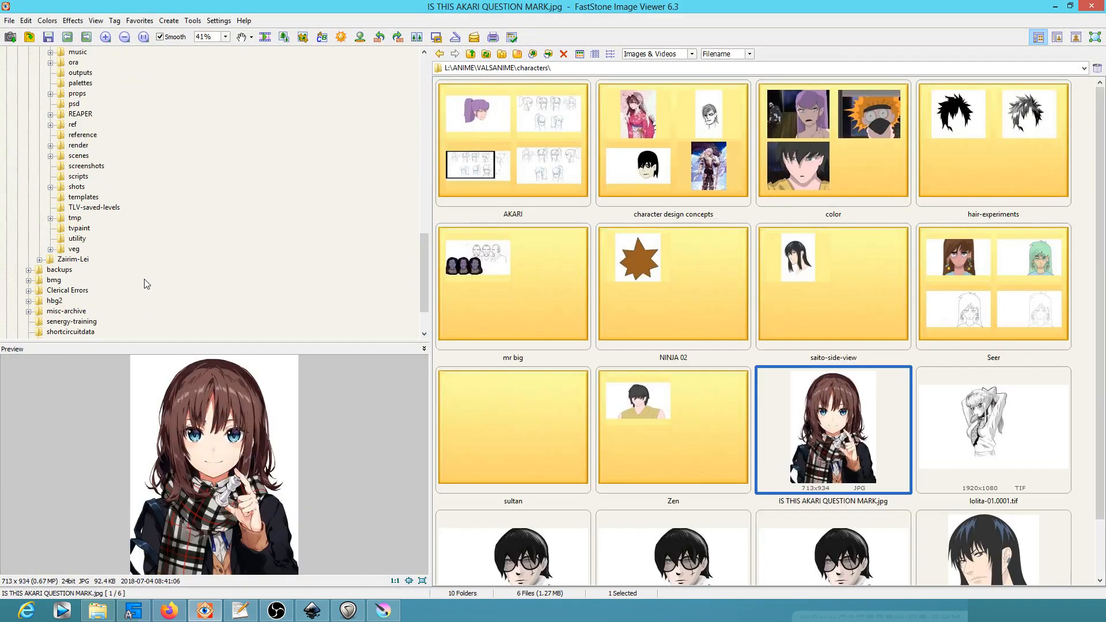
{"action": "left_click", "coordinate": [75, 219]}
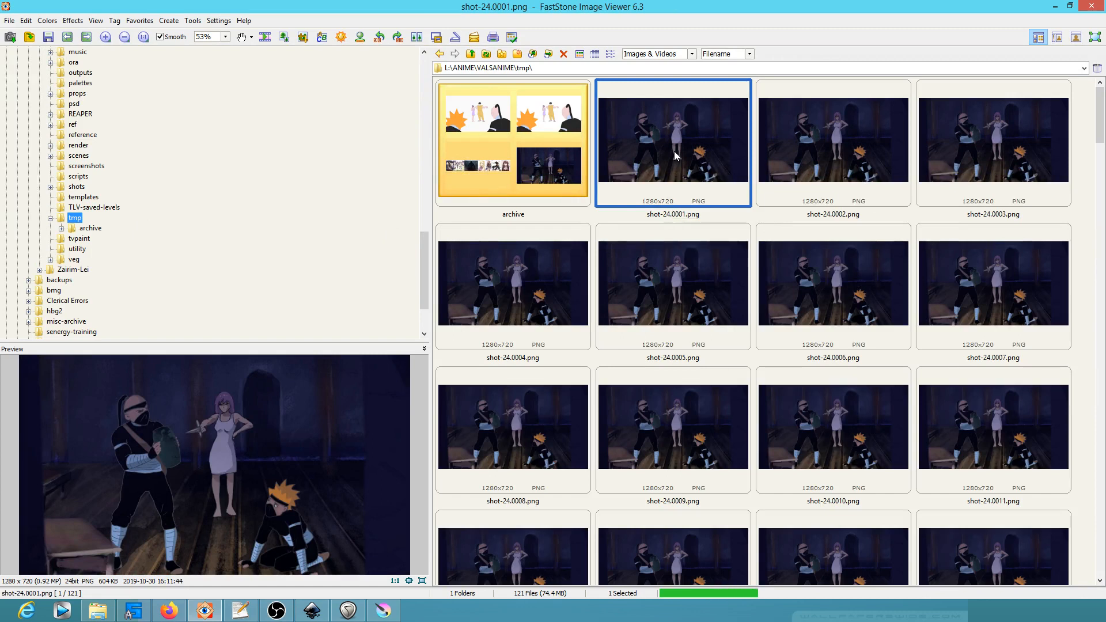
Send everything in the tmp folder, including the shot-24 frames and the archive folder, to the Recycle Bin.
{"action": "key", "text": "ctrl+a"}
{"action": "key", "text": "Delete"}
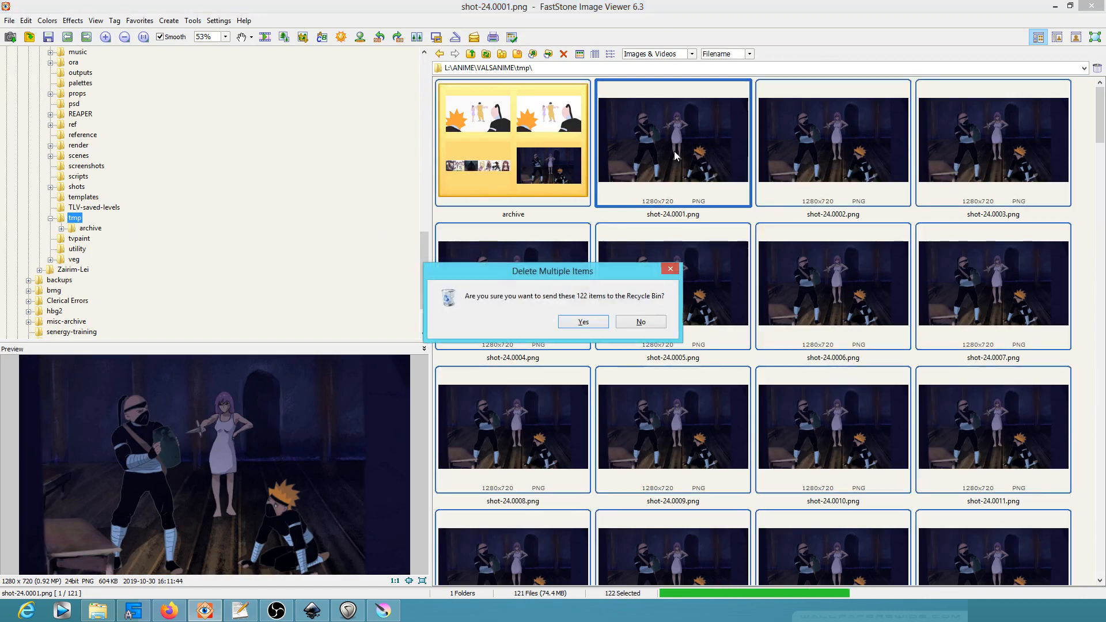
{"action": "left_click", "coordinate": [583, 324]}
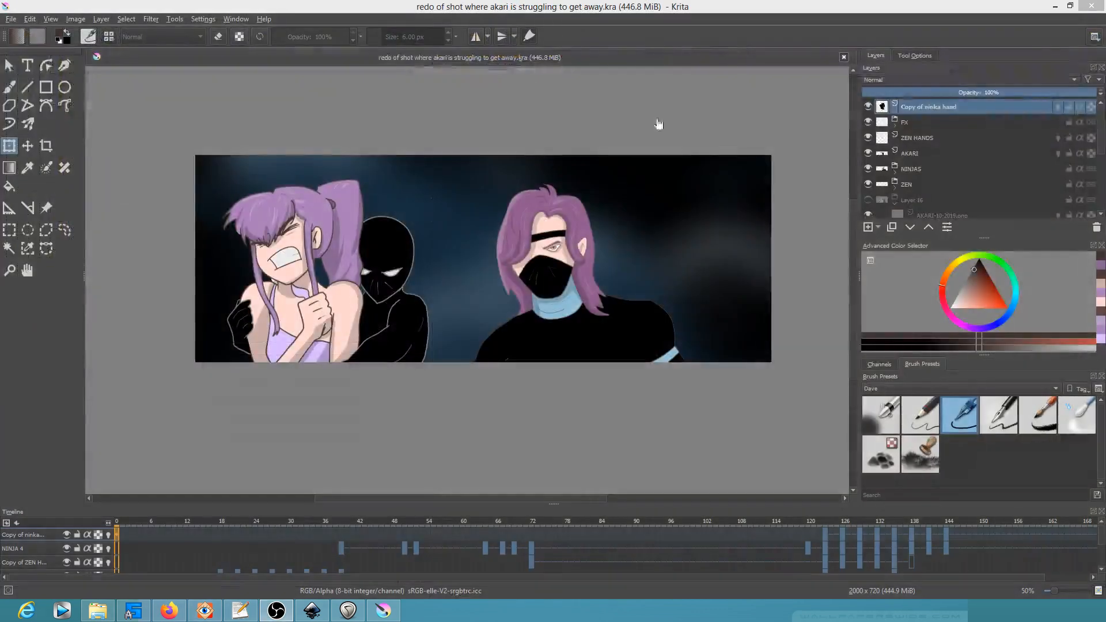
Return to Krita and render frames 0 to 160 as a PNG image sequence into L:/ANIME/VALSANIME/tmp with the base name tmp.
{"action": "left_click", "coordinate": [387, 8]}
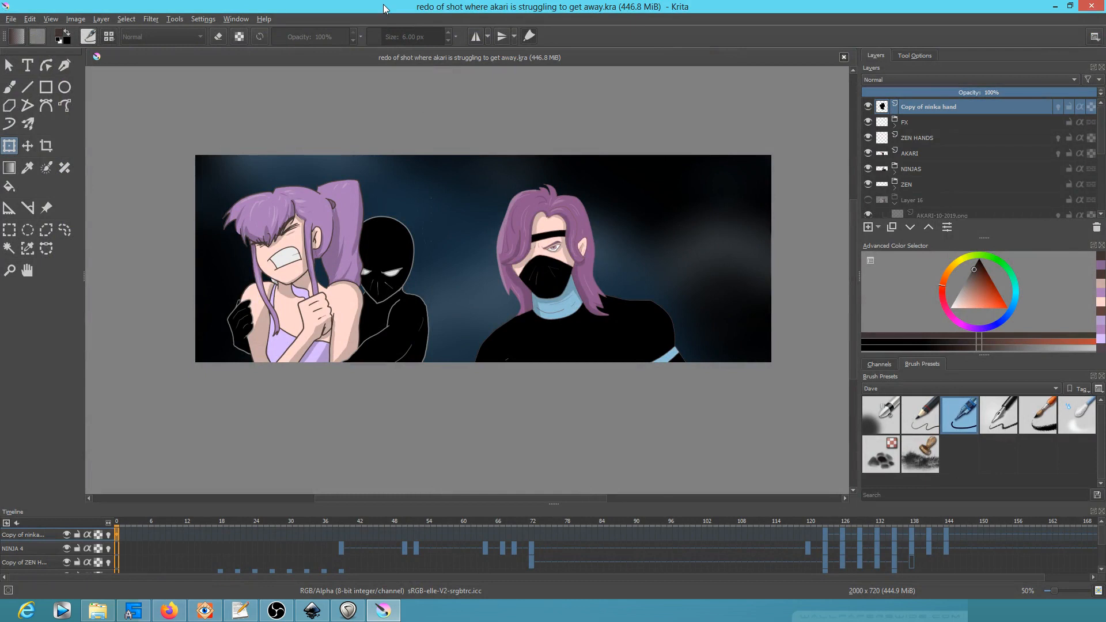
{"action": "key", "text": "ctrl+shift+r"}
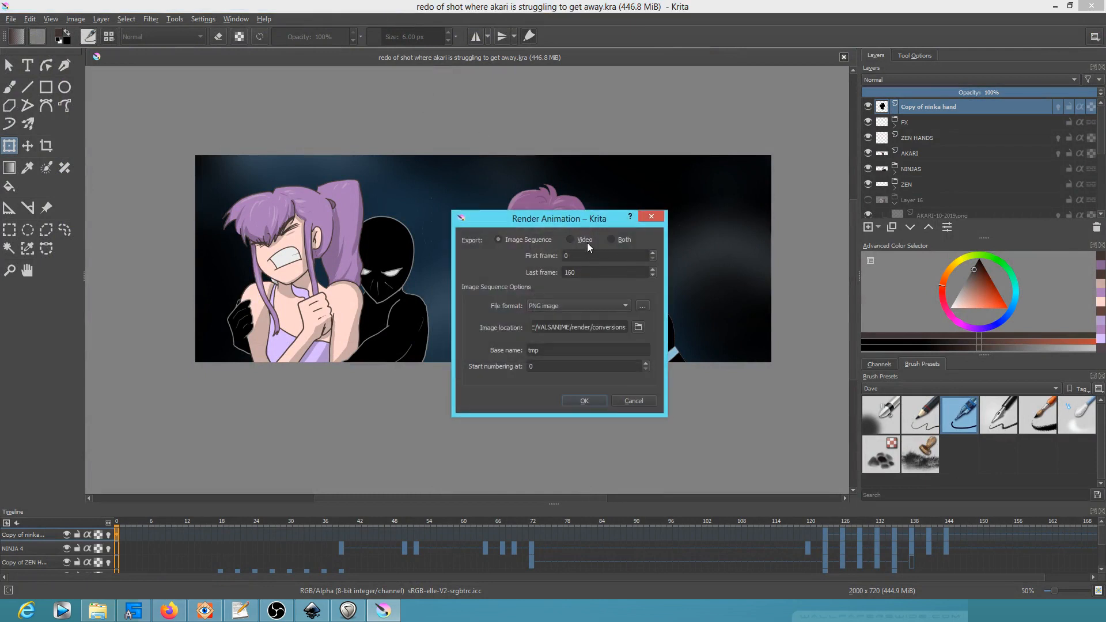
{"action": "left_click", "coordinate": [638, 327]}
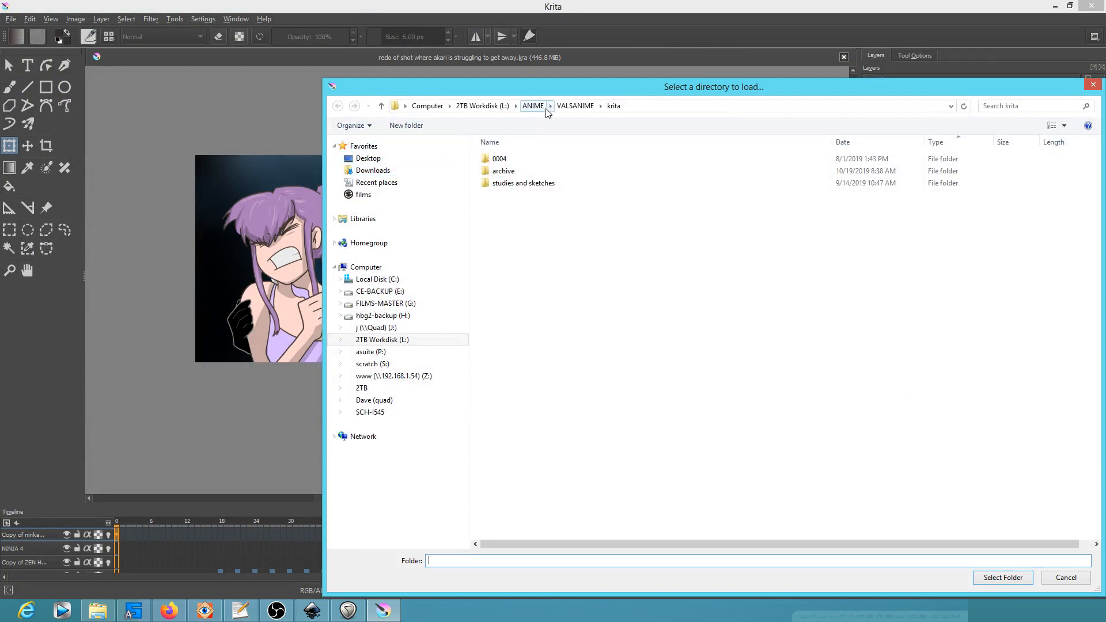
{"action": "left_click", "coordinate": [575, 105]}
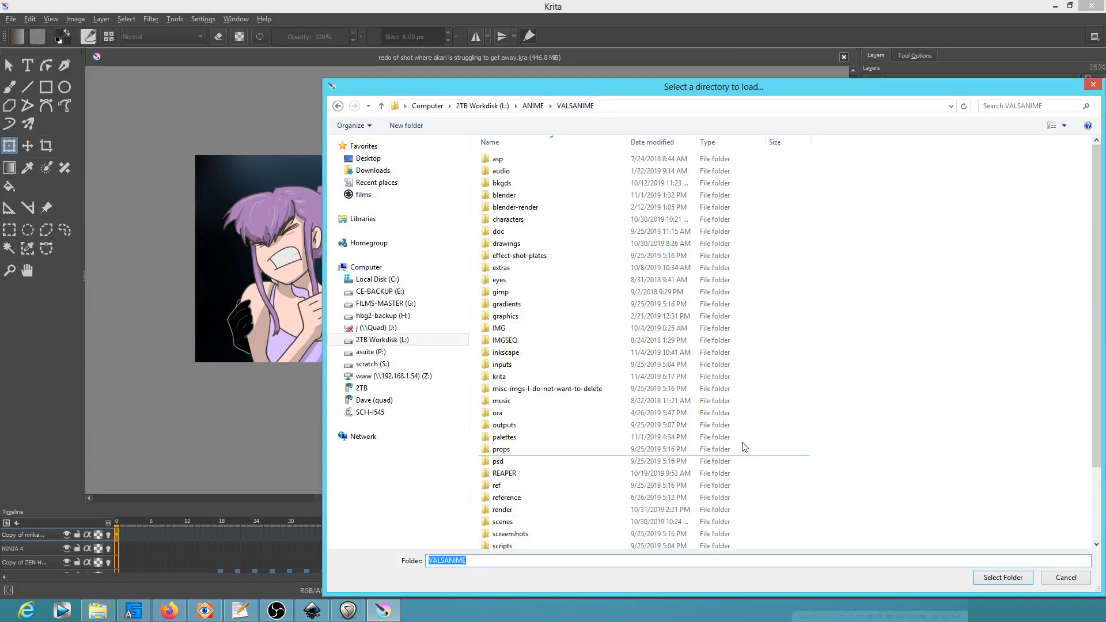
{"action": "scroll", "coordinate": [765, 415], "scroll_direction": "down", "scroll_amount": 3}
{"action": "double_click", "coordinate": [506, 513]}
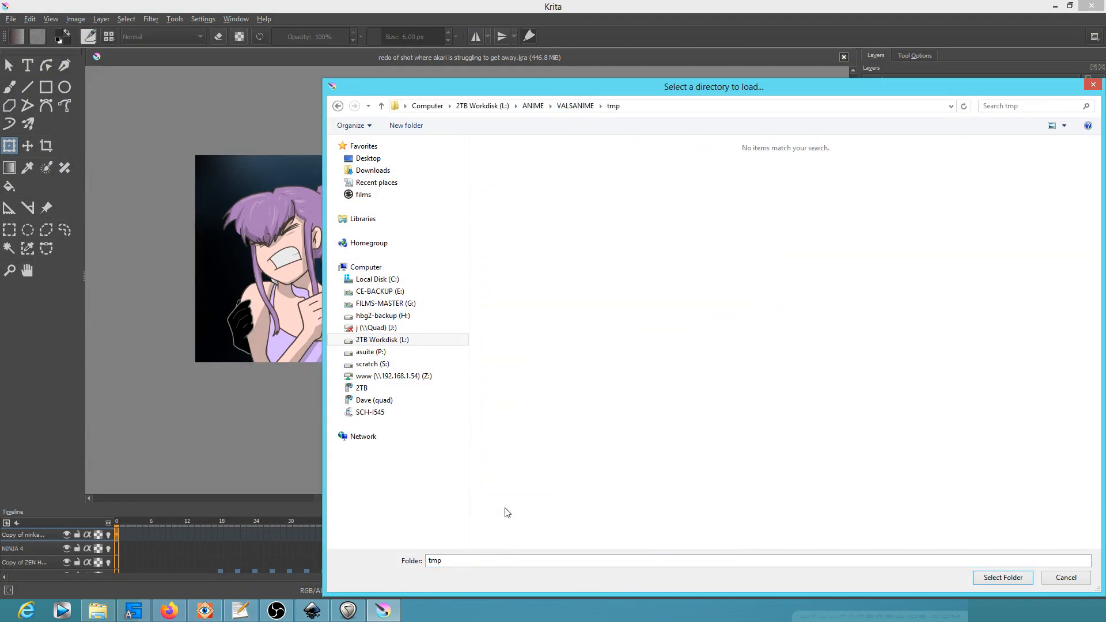
{"action": "left_click", "coordinate": [469, 560]}
{"action": "left_click", "coordinate": [1029, 581]}
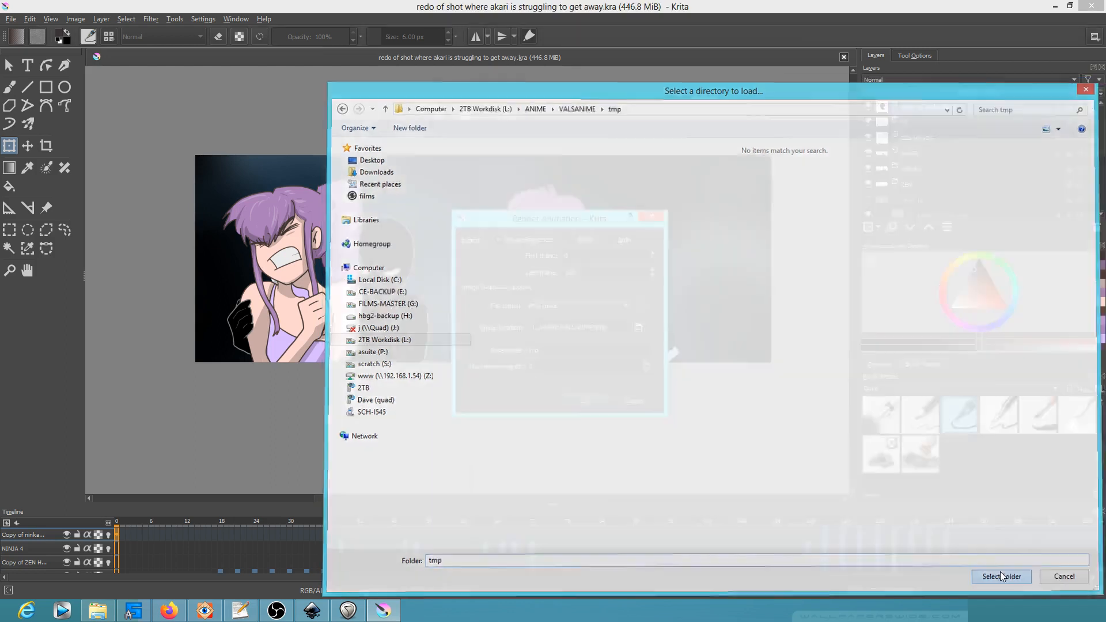
{"action": "left_click_drag", "start_coordinate": [561, 348], "coordinate": [491, 344]}
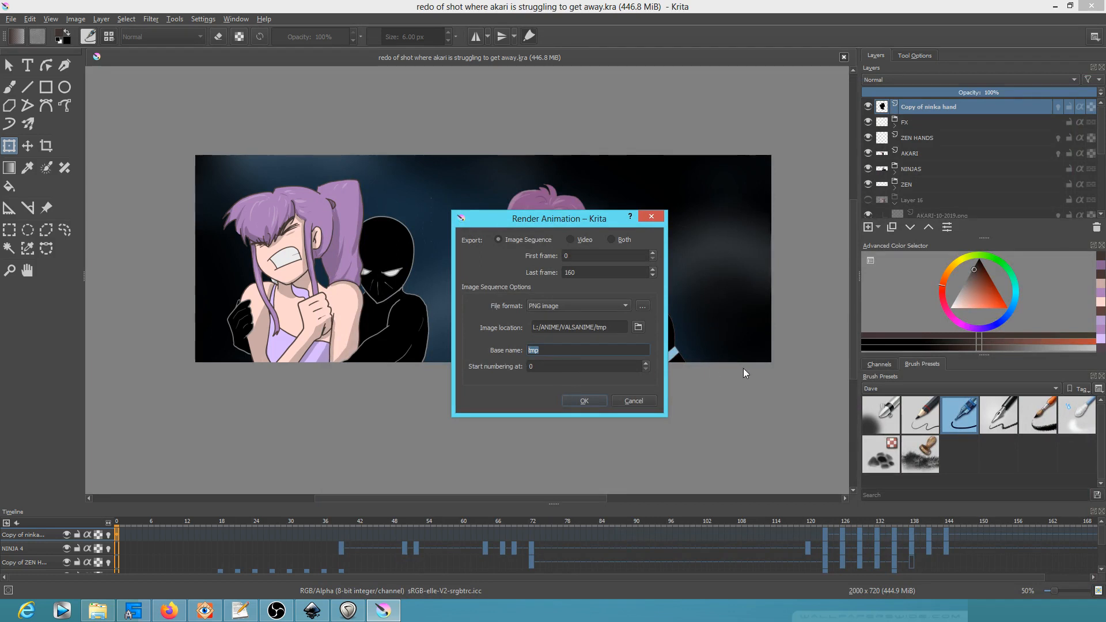
{"action": "left_click", "coordinate": [579, 400]}
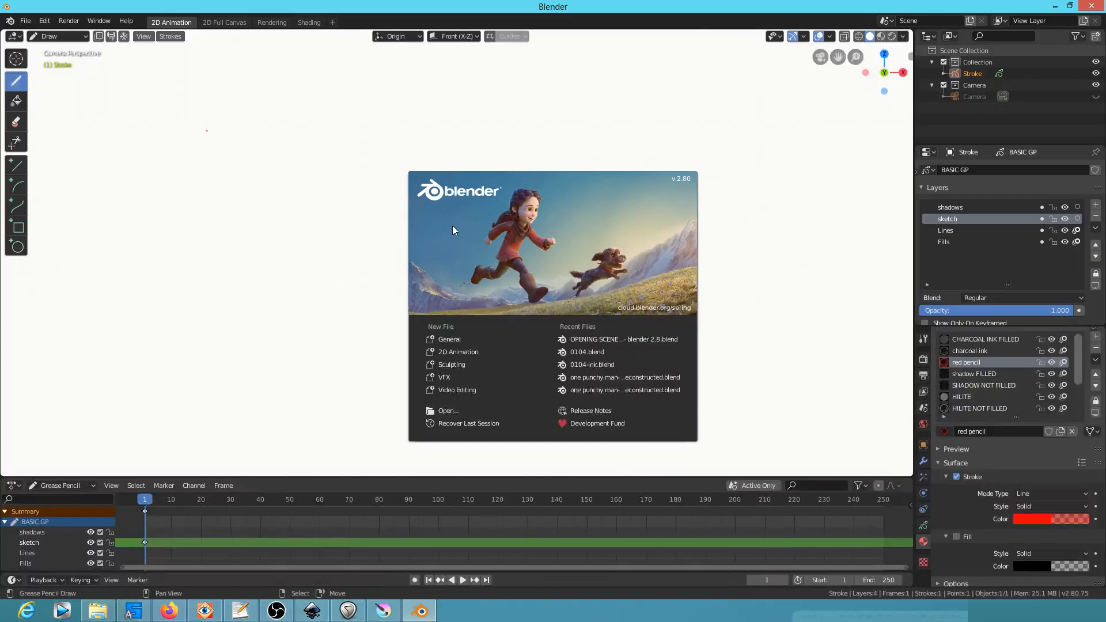
Dismiss Blender's splash screen and switch the grease pencil stroke from Draw mode to Object Mode, with the whole camera frame in view.
{"action": "left_click", "coordinate": [344, 269]}
{"action": "scroll", "coordinate": [551, 273], "scroll_direction": "down", "scroll_amount": 5}
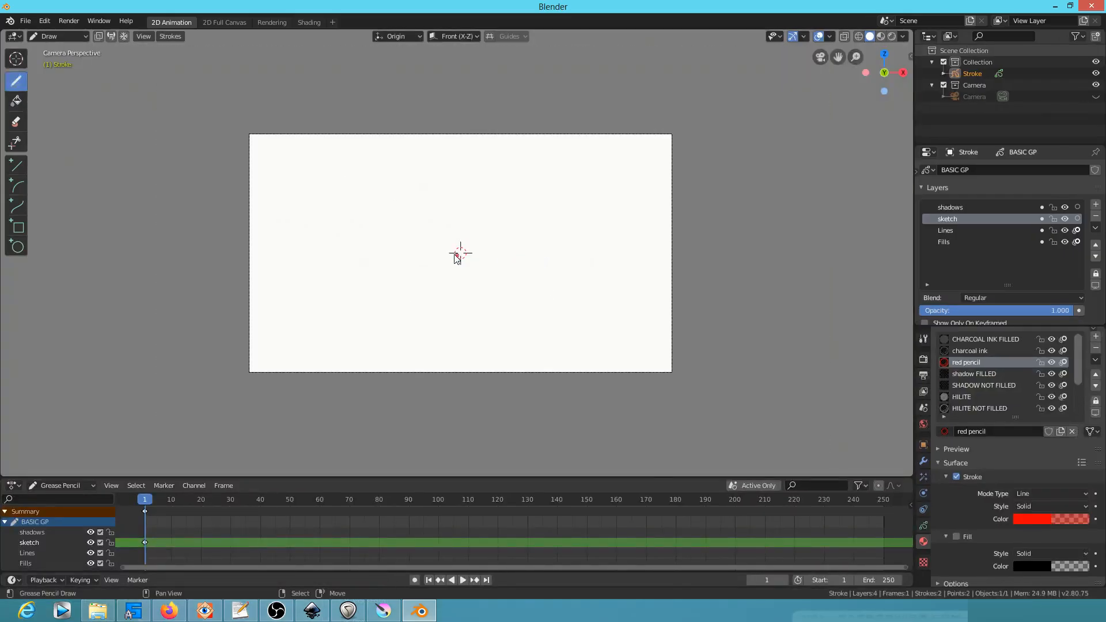
{"action": "key", "text": "ctrl+Tab"}
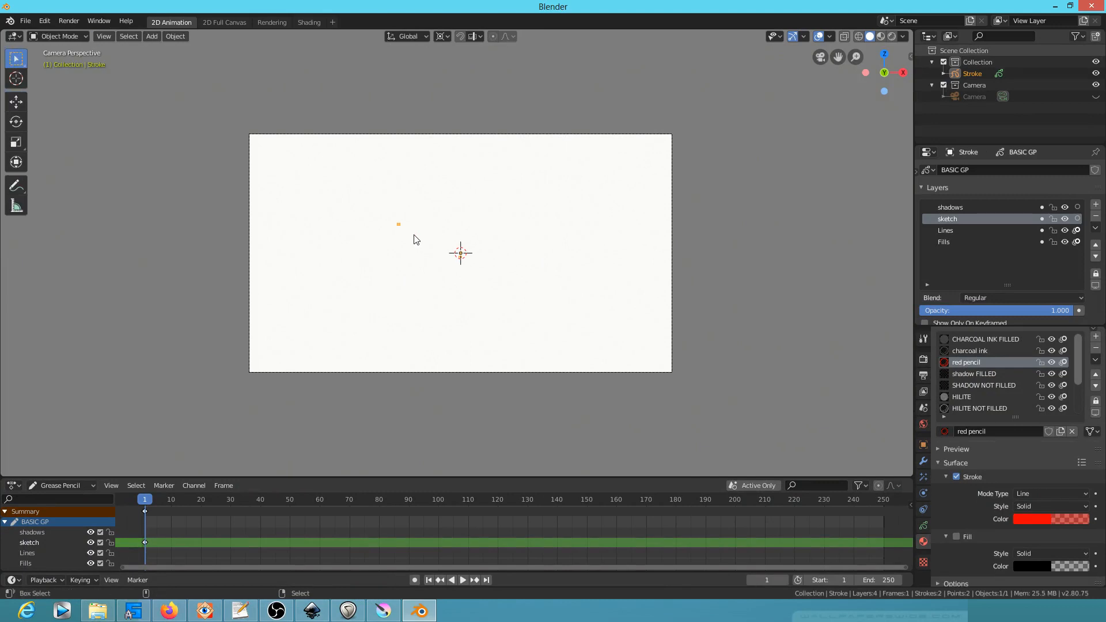
Start an Images as Planes import and browse to the L:\ANIME\VALSANIME\tmp folder.
{"action": "key", "text": "shift+a"}
{"action": "mouse_move", "coordinate": [383, 348]}
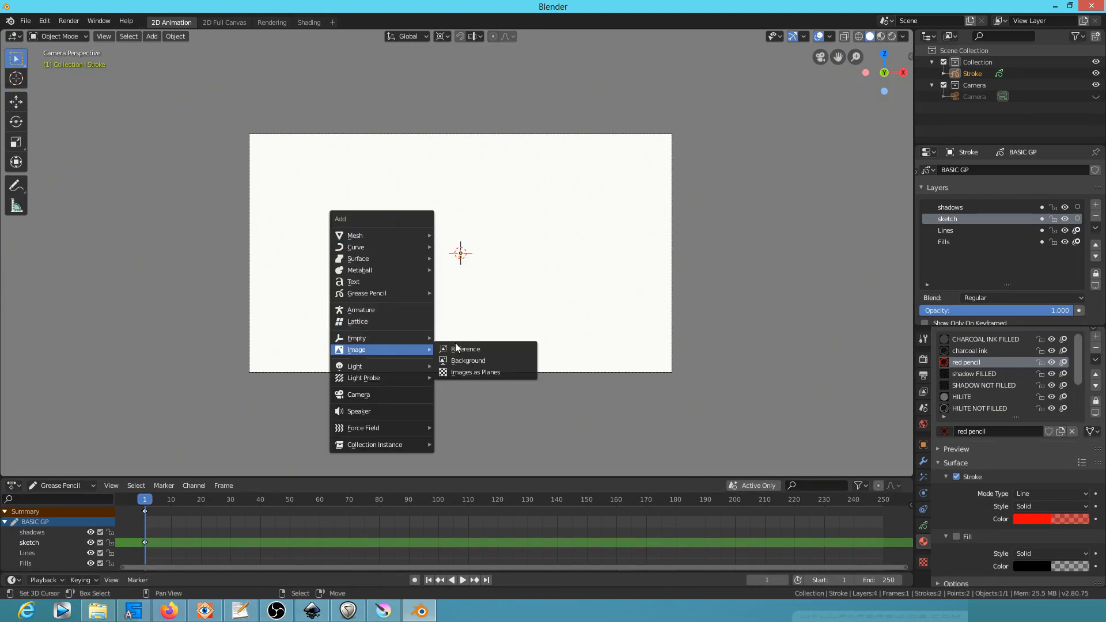
{"action": "left_click", "coordinate": [489, 372]}
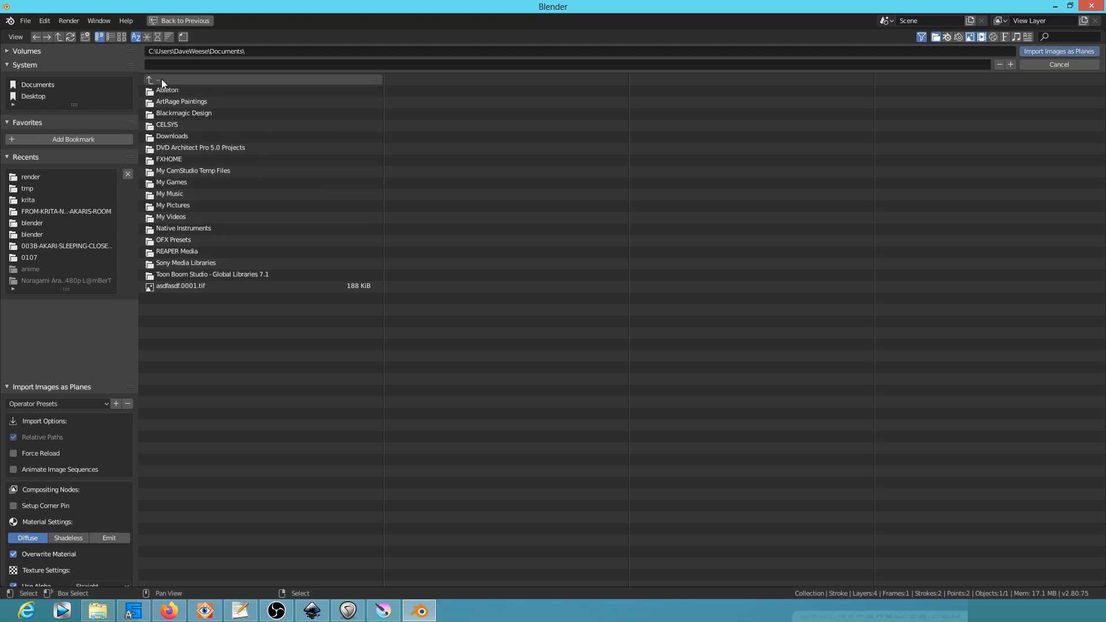
{"action": "left_click", "coordinate": [27, 51]}
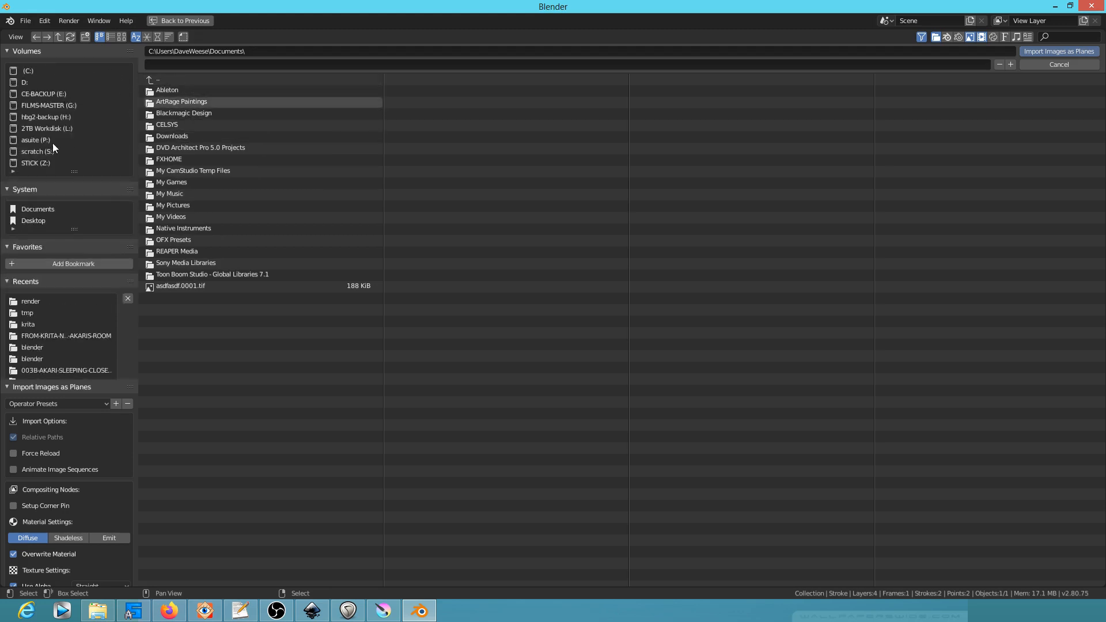
{"action": "left_click", "coordinate": [68, 128]}
{"action": "left_click", "coordinate": [162, 102]}
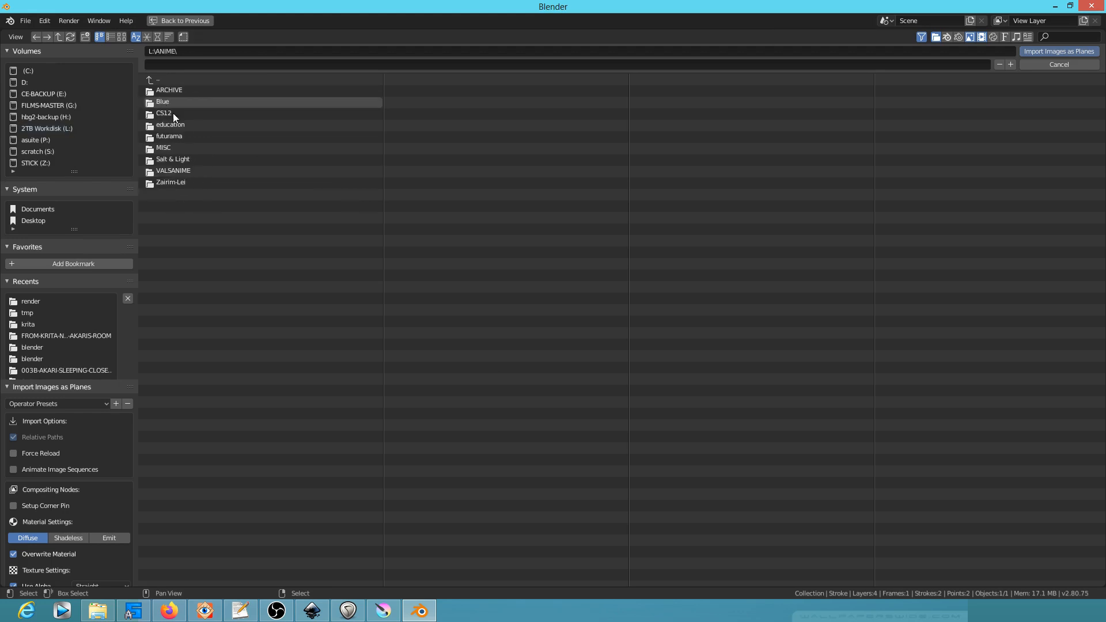
{"action": "left_click", "coordinate": [179, 171]}
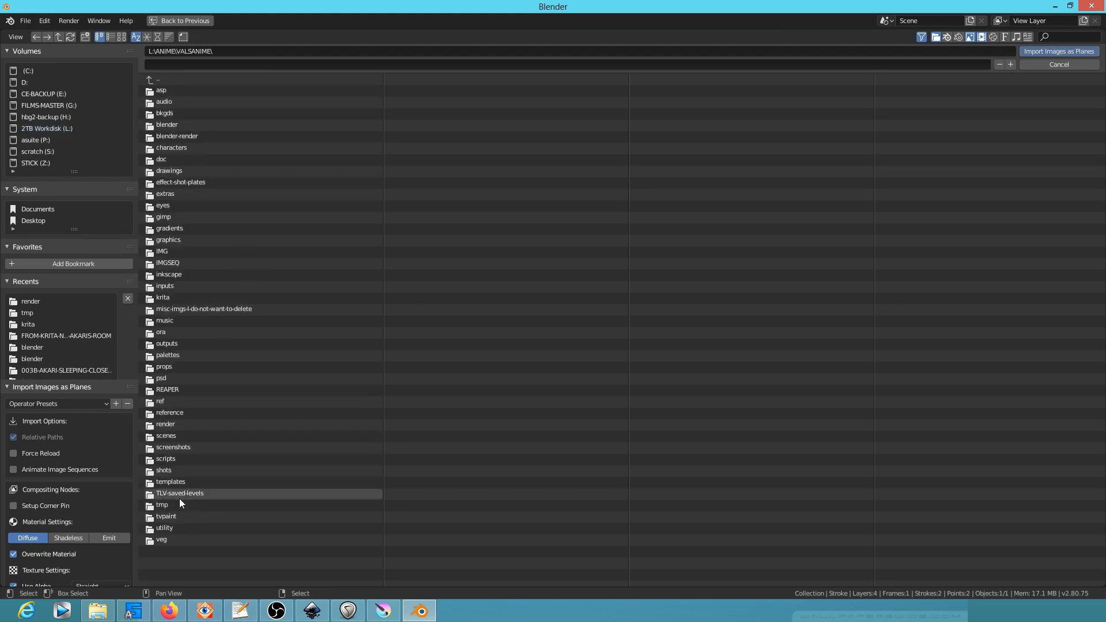
{"action": "left_click", "coordinate": [166, 504]}
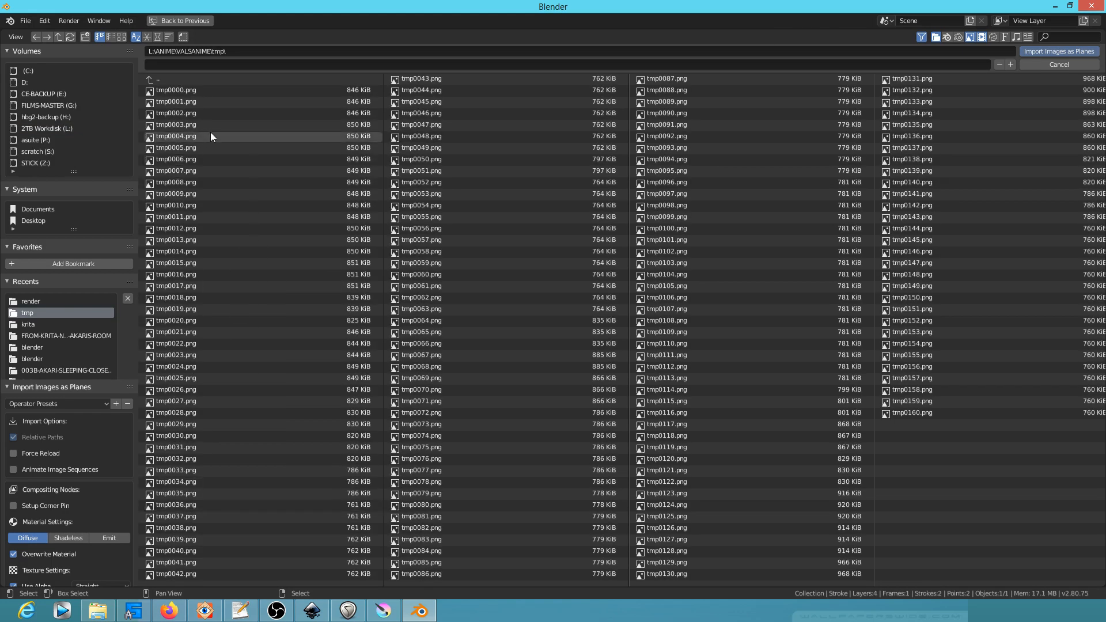
Import all the PNG frames in the tmp folder as one animated image sequence plane with a Shadeless material.
{"action": "key", "text": "a"}
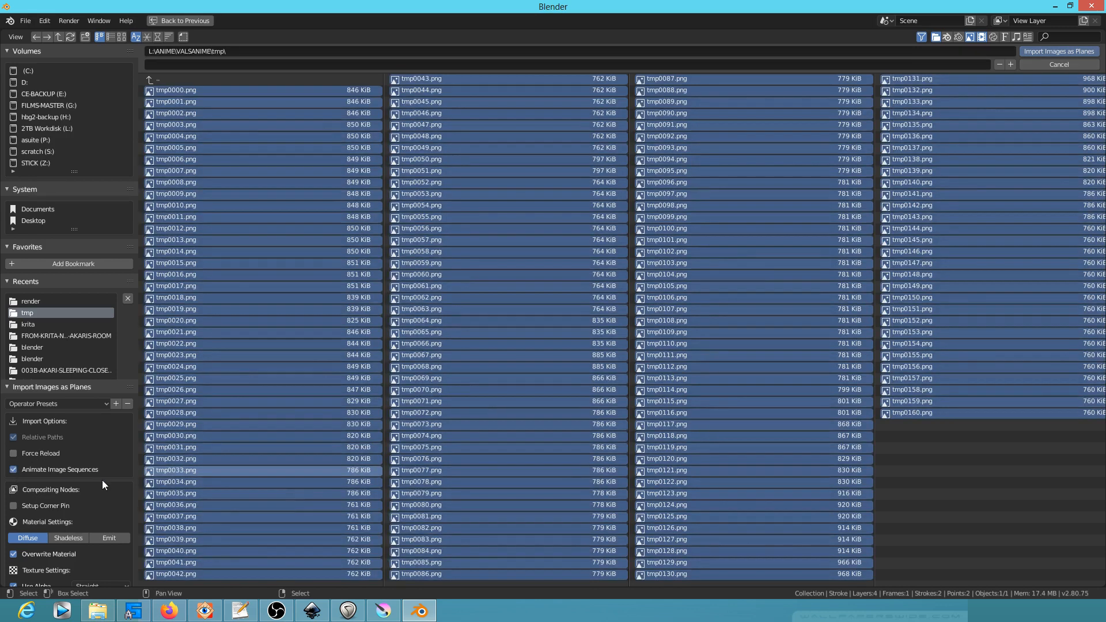
{"action": "scroll", "coordinate": [102, 484], "scroll_direction": "down", "scroll_amount": 3}
{"action": "left_click", "coordinate": [69, 467]}
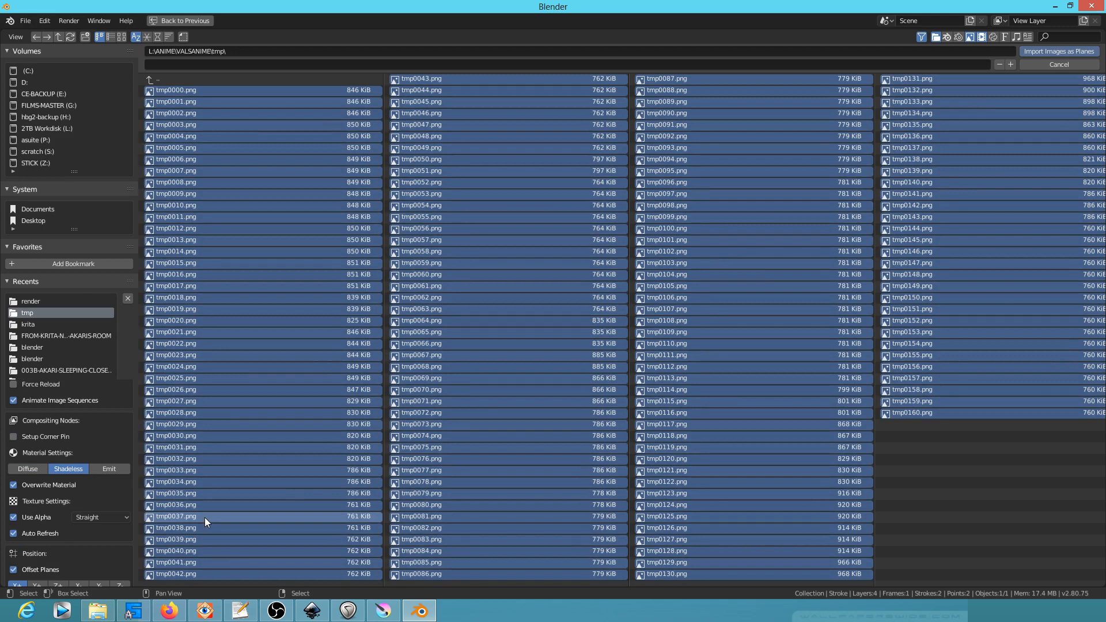
{"action": "left_click", "coordinate": [1061, 52]}
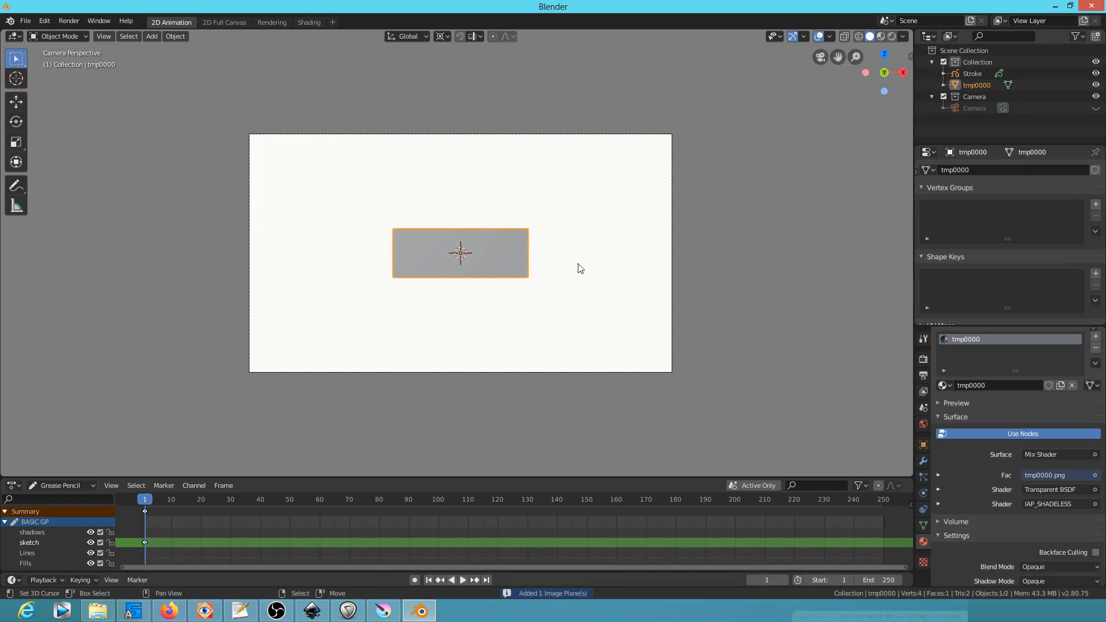
Show the viewport with rendered shading and scale the image plane up to fill the camera frame's height.
{"action": "left_click", "coordinate": [891, 37]}
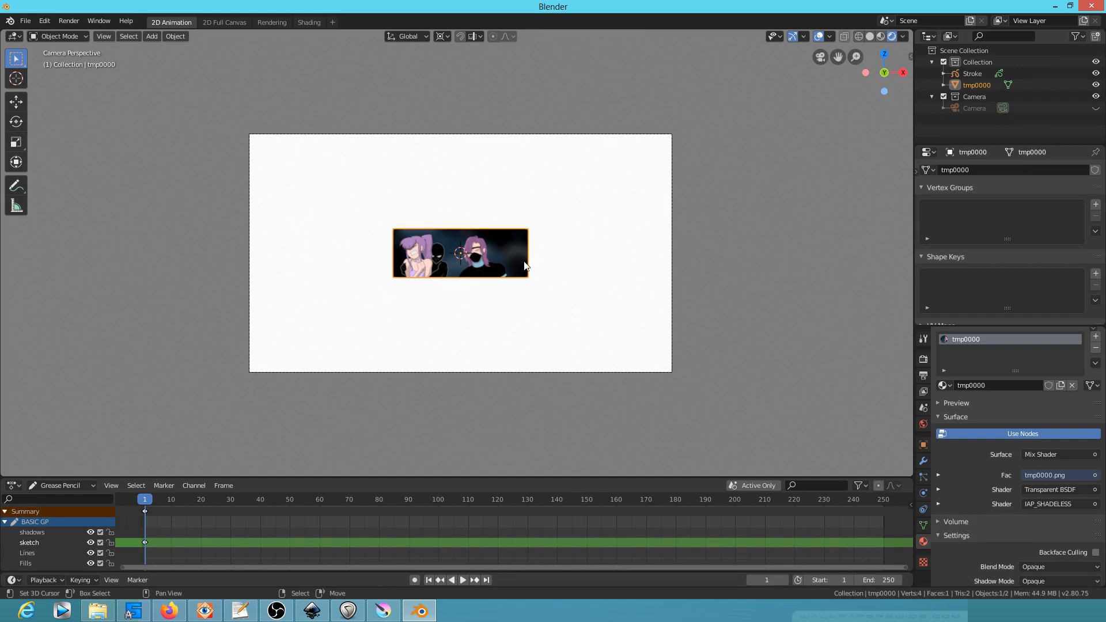
{"action": "key", "text": "s"}
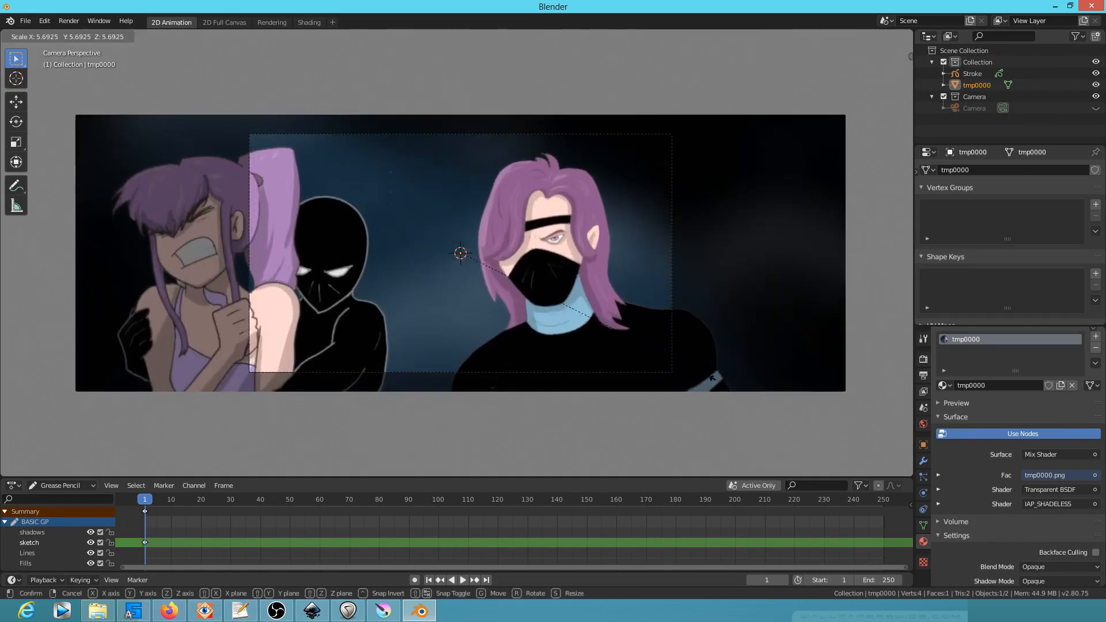
{"action": "left_click", "coordinate": [686, 368]}
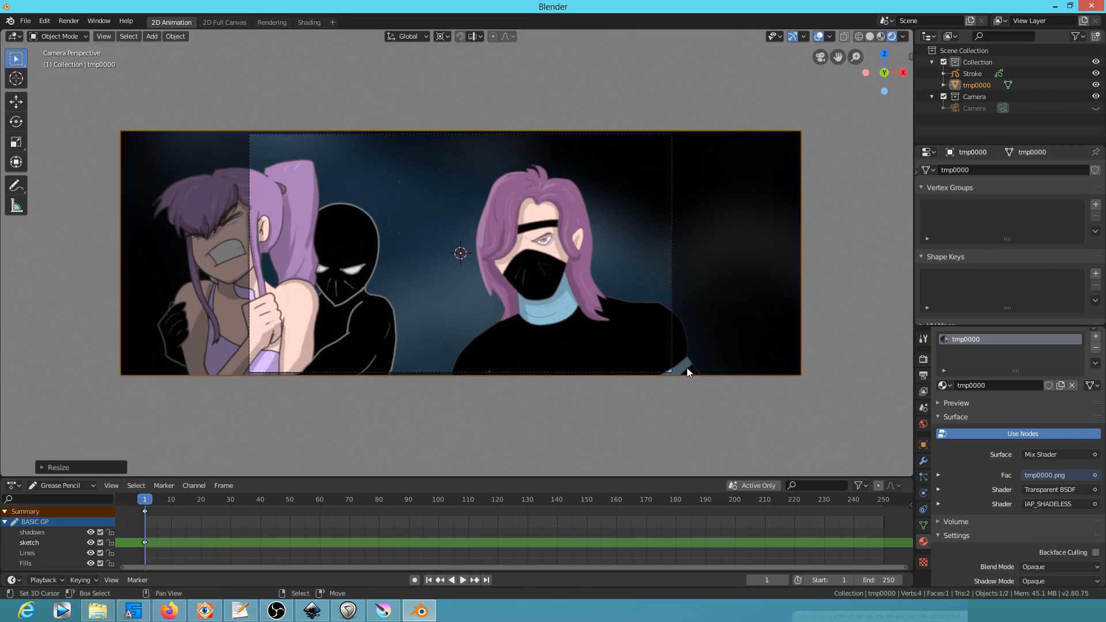
Move the image plane along the X axis so its left edge sits just outside the camera frame's left edge.
{"action": "key", "text": "g"}
{"action": "key", "text": "x"}
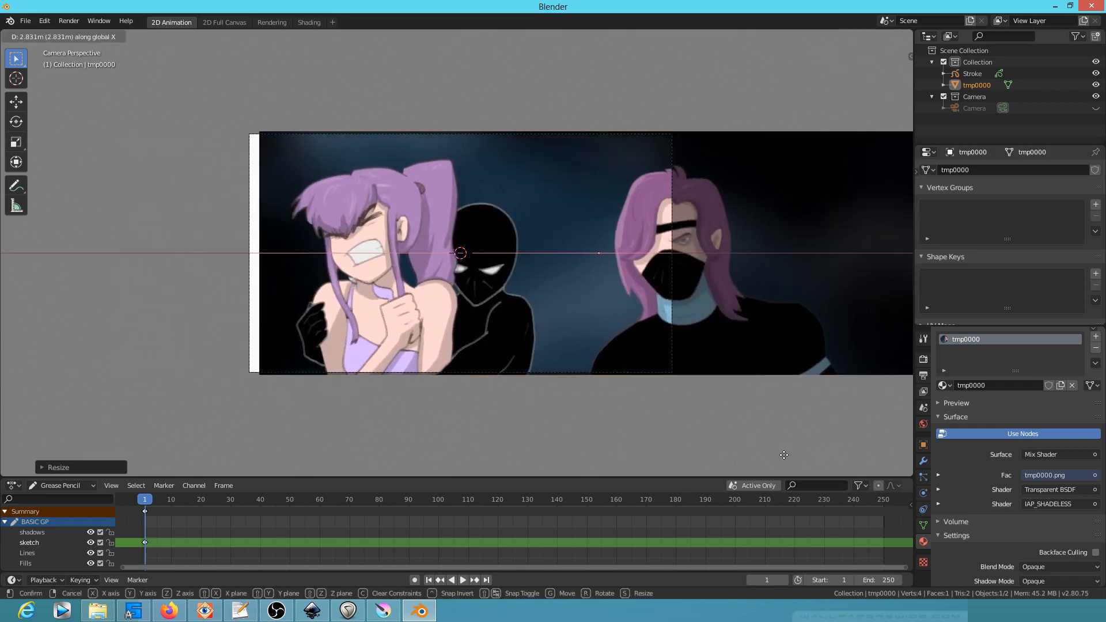
{"action": "left_click", "coordinate": [623, 444]}
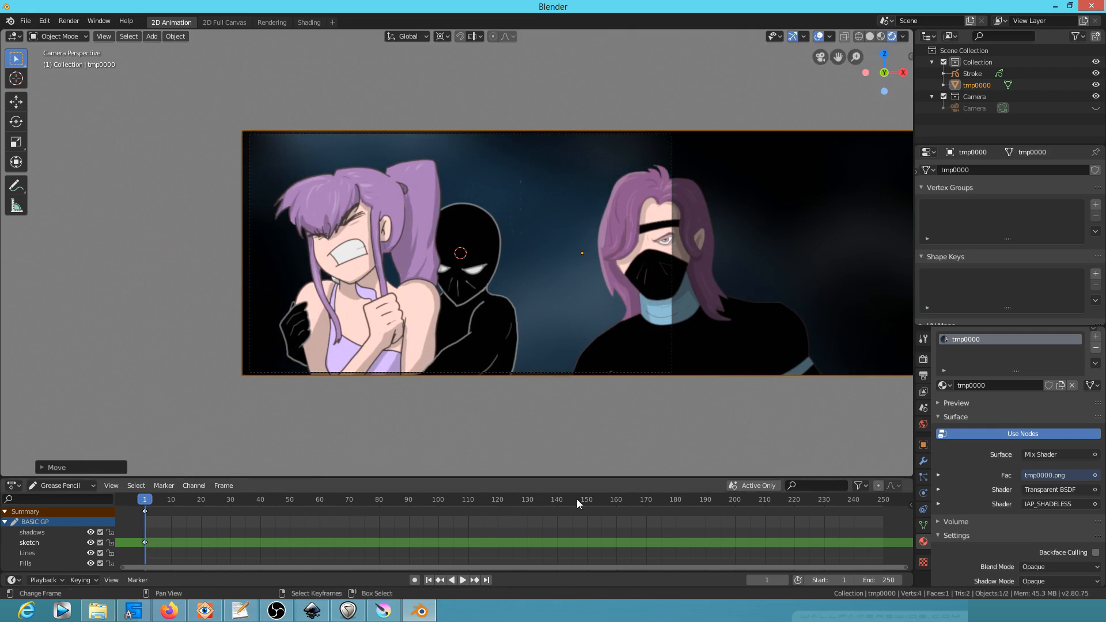
Check the image plane in the front and camera views and scrub the timeline to review the imported sequence.
{"action": "left_click_drag", "start_coordinate": [145, 501], "coordinate": [139, 503]}
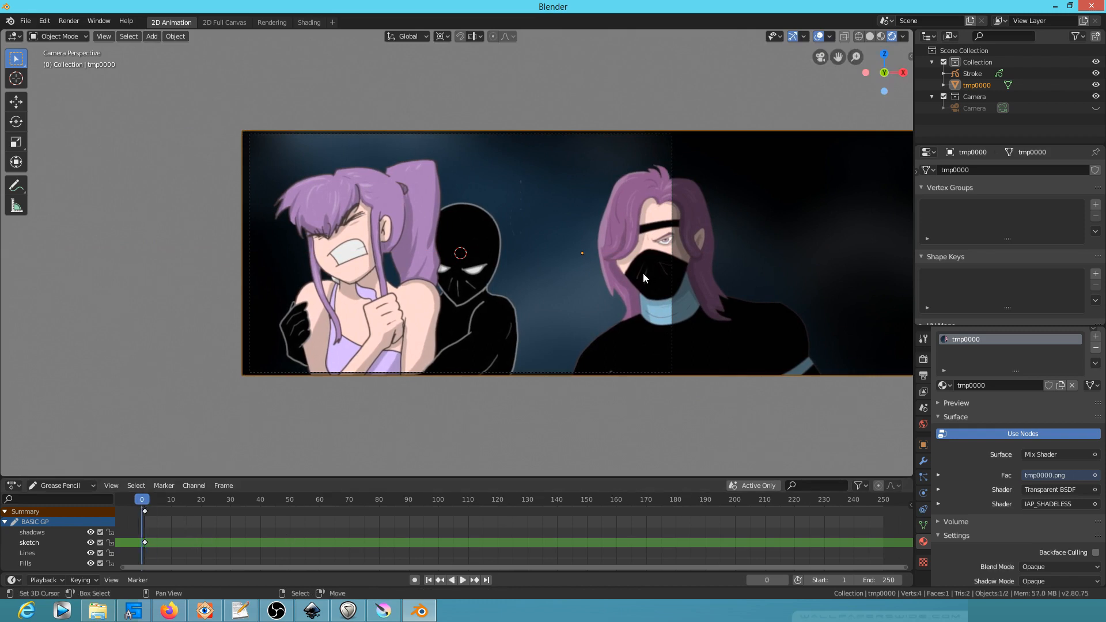
{"action": "key", "text": "KP_1"}
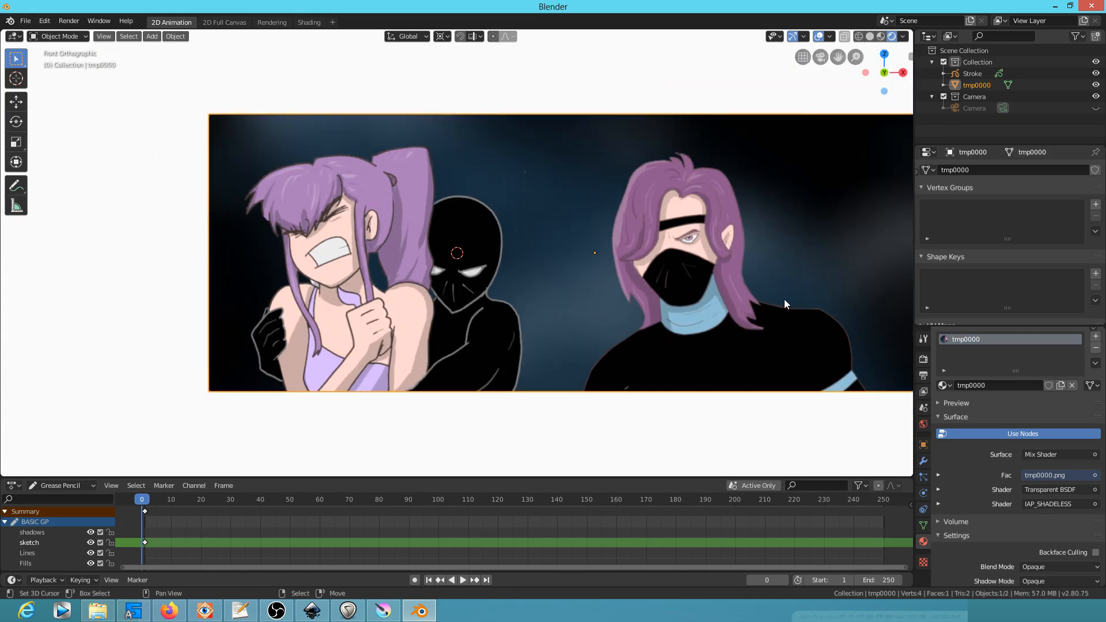
{"action": "scroll", "coordinate": [783, 299], "scroll_direction": "down", "scroll_amount": 9}
{"action": "scroll", "coordinate": [650, 308], "scroll_direction": "up", "scroll_amount": 8}
{"action": "key", "text": "KP_0"}
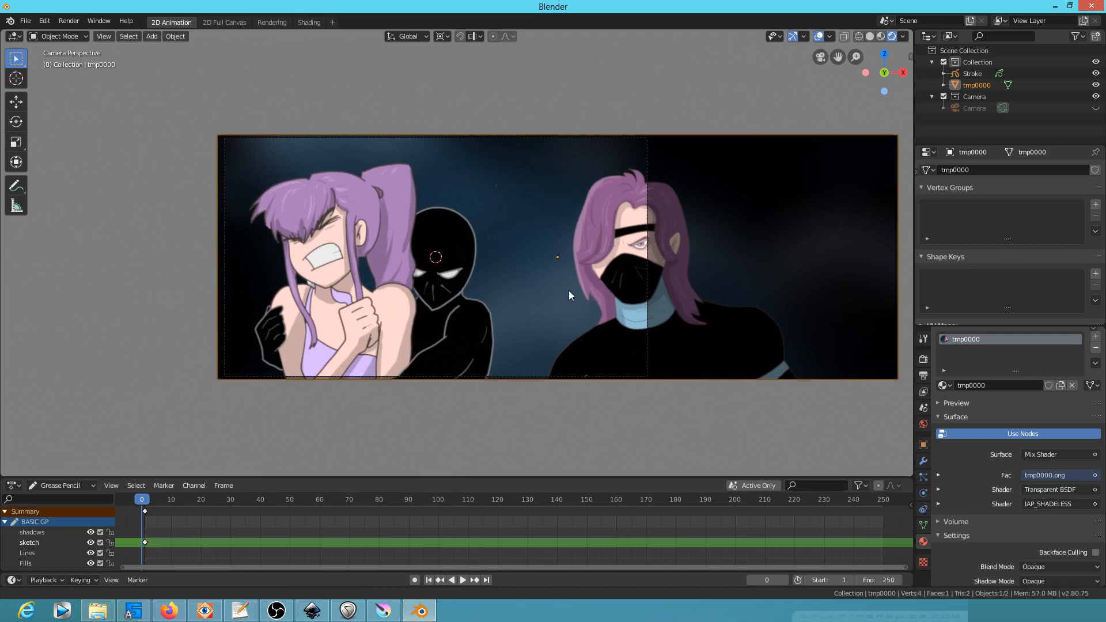
{"action": "left_click_drag", "start_coordinate": [419, 292], "coordinate": [528, 306]}
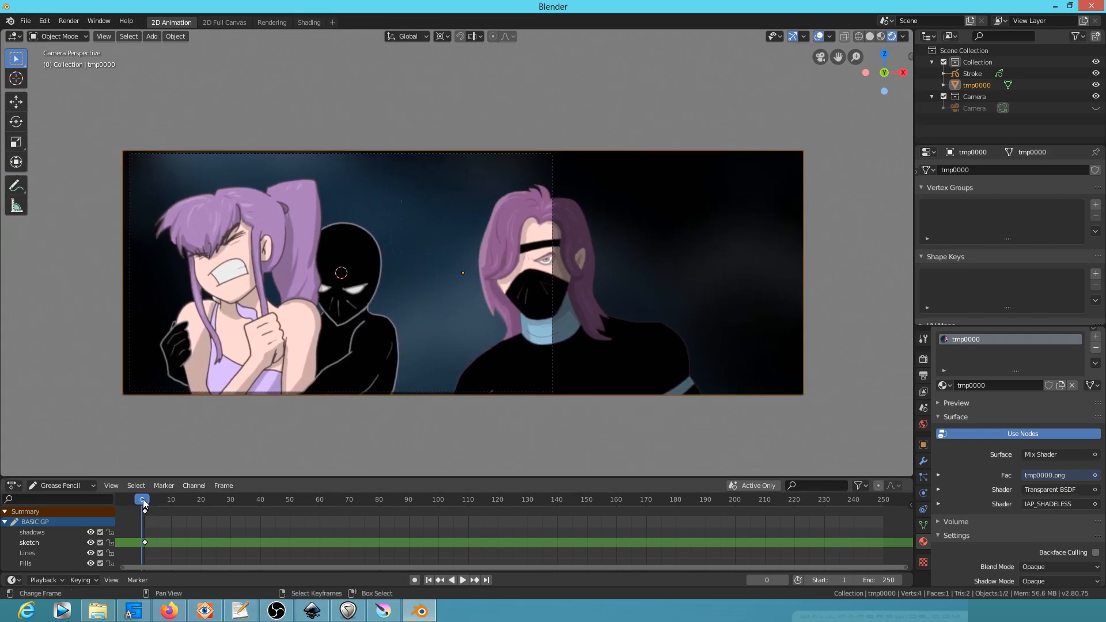
{"action": "left_click_drag", "start_coordinate": [143, 503], "coordinate": [271, 501]}
{"action": "key", "text": "shift+Left"}
{"action": "left_click_drag", "start_coordinate": [881, 482], "coordinate": [224, 498]}
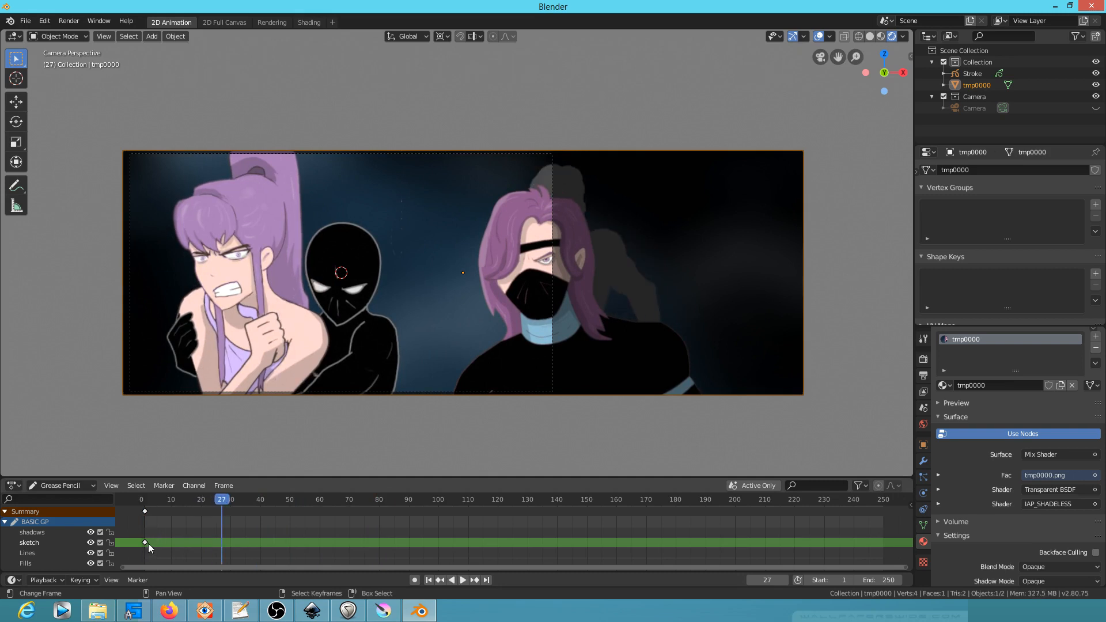
Change the animation editor from Grease Pencil to Dope Sheet mode and insert a Location keyframe on the image plane at frame 0.
{"action": "left_click", "coordinate": [75, 485]}
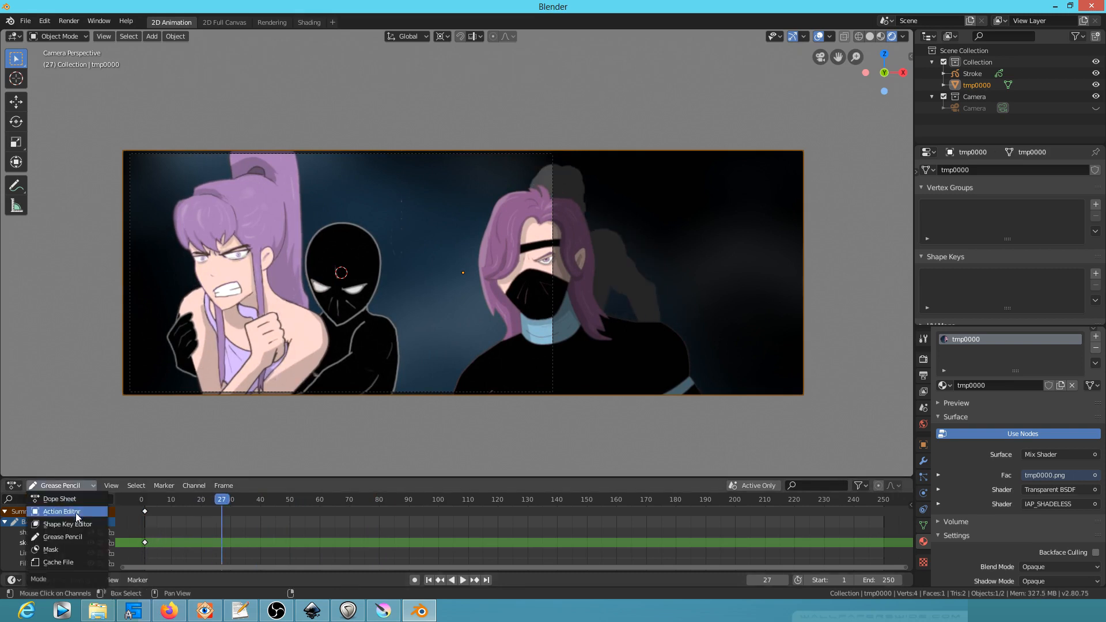
{"action": "left_click", "coordinate": [79, 498]}
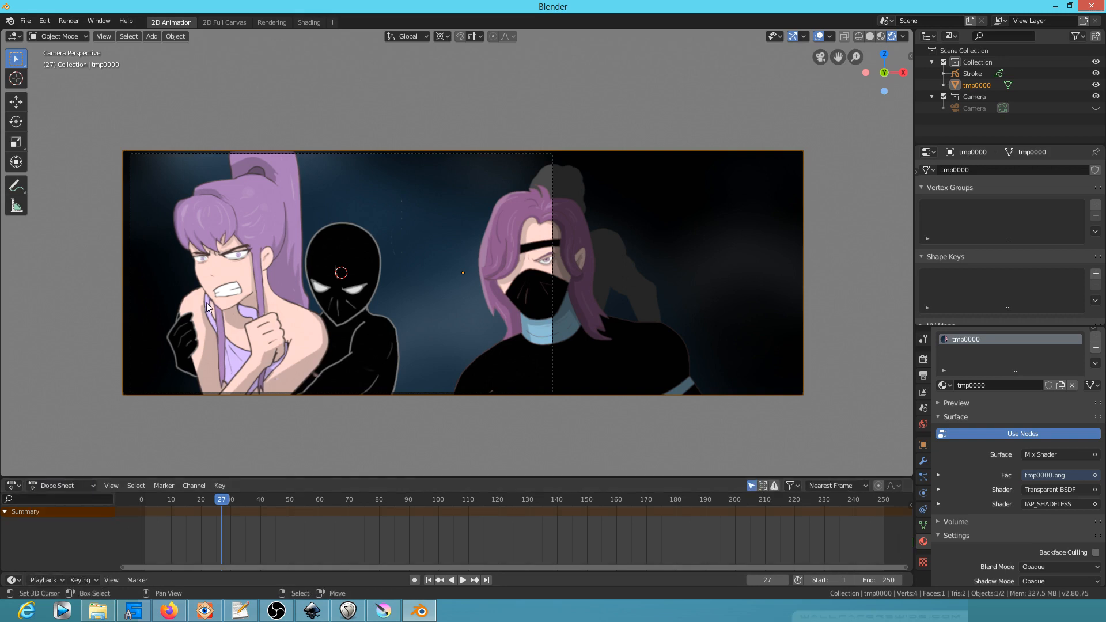
{"action": "left_click_drag", "start_coordinate": [220, 499], "coordinate": [142, 500]}
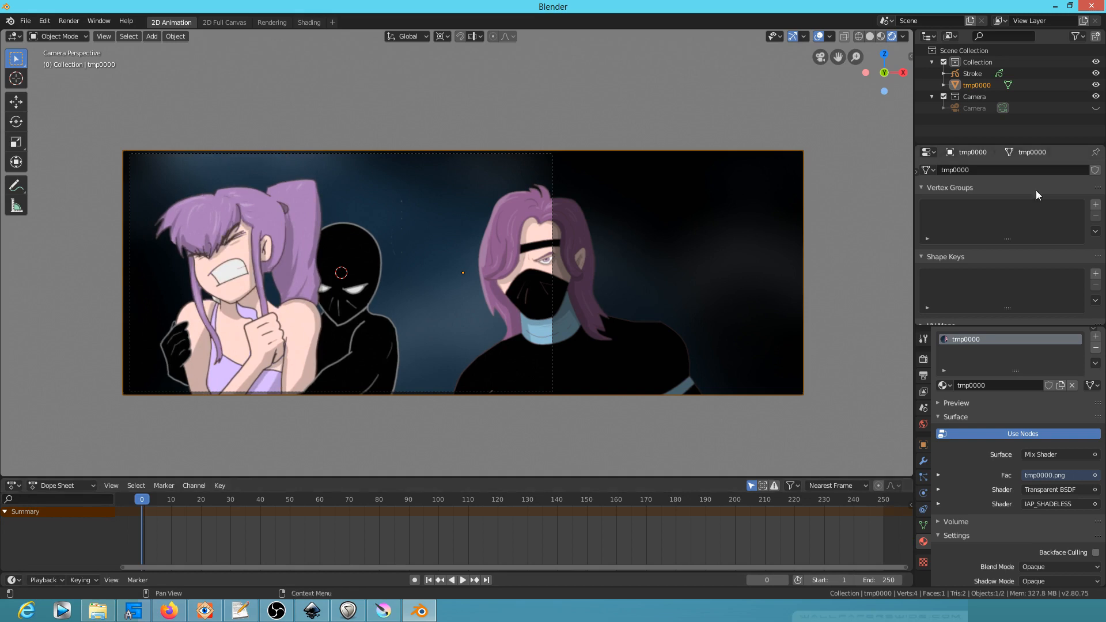
{"action": "right_click", "coordinate": [731, 246], "text": "shift"}
{"action": "key", "text": "i"}
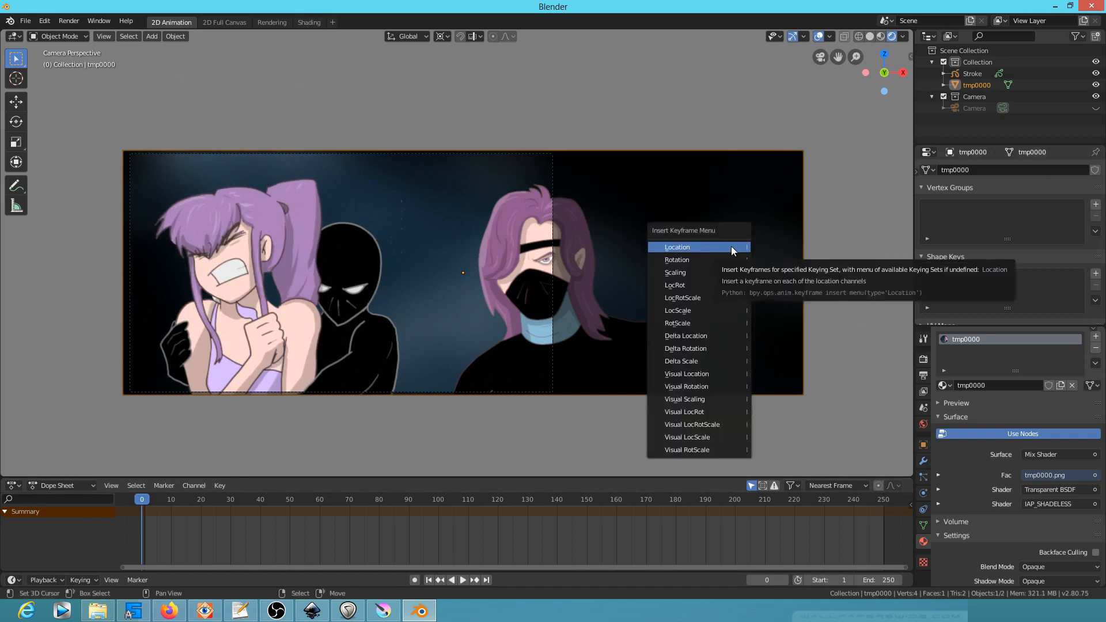
{"action": "left_click", "coordinate": [730, 247]}
Duplicate the image plane's frame 0 Location keyframe and place the copy at frame 31.
{"action": "left_click_drag", "start_coordinate": [152, 505], "coordinate": [235, 512]}
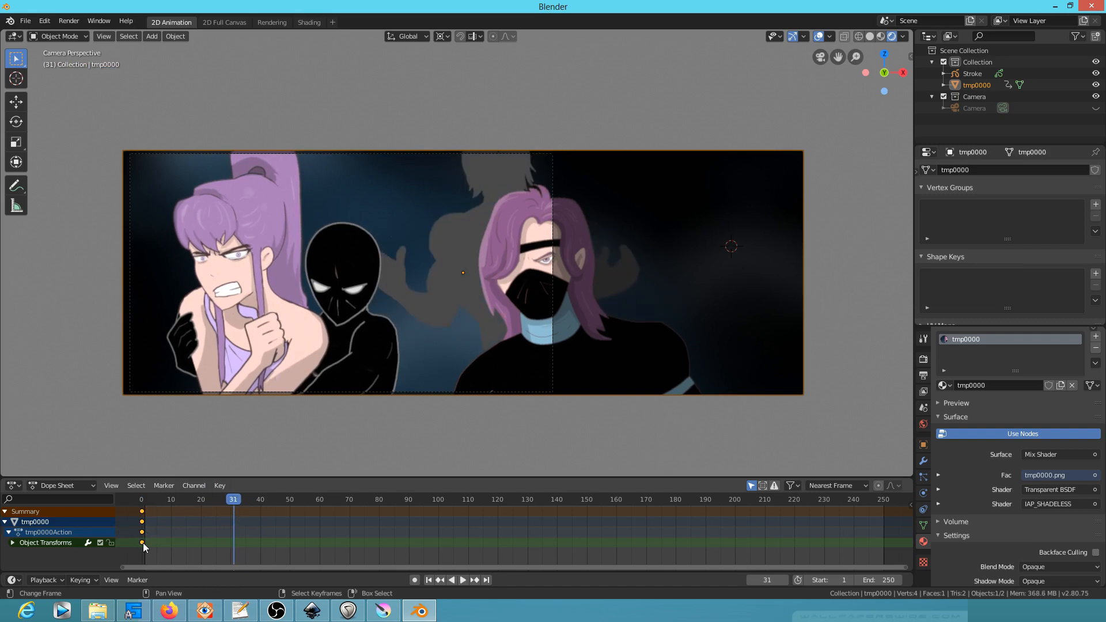
{"action": "key", "text": "shift+d"}
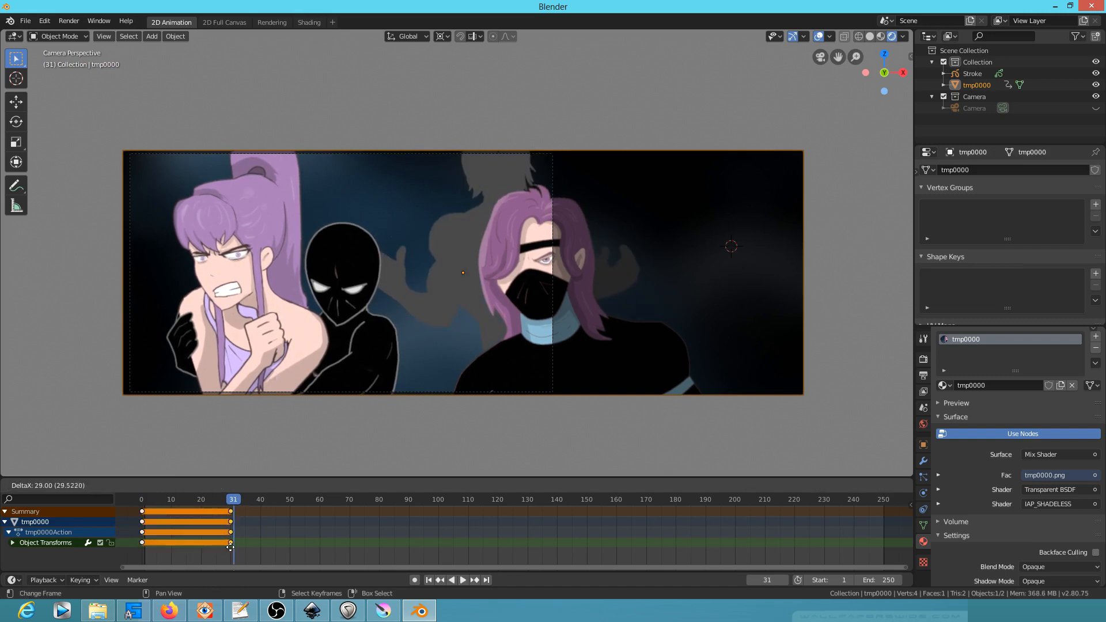
{"action": "left_click", "coordinate": [232, 549]}
At frame 44, move the image plane about -0.95 m along the X axis and insert a Location keyframe.
{"action": "key", "text": "space"}
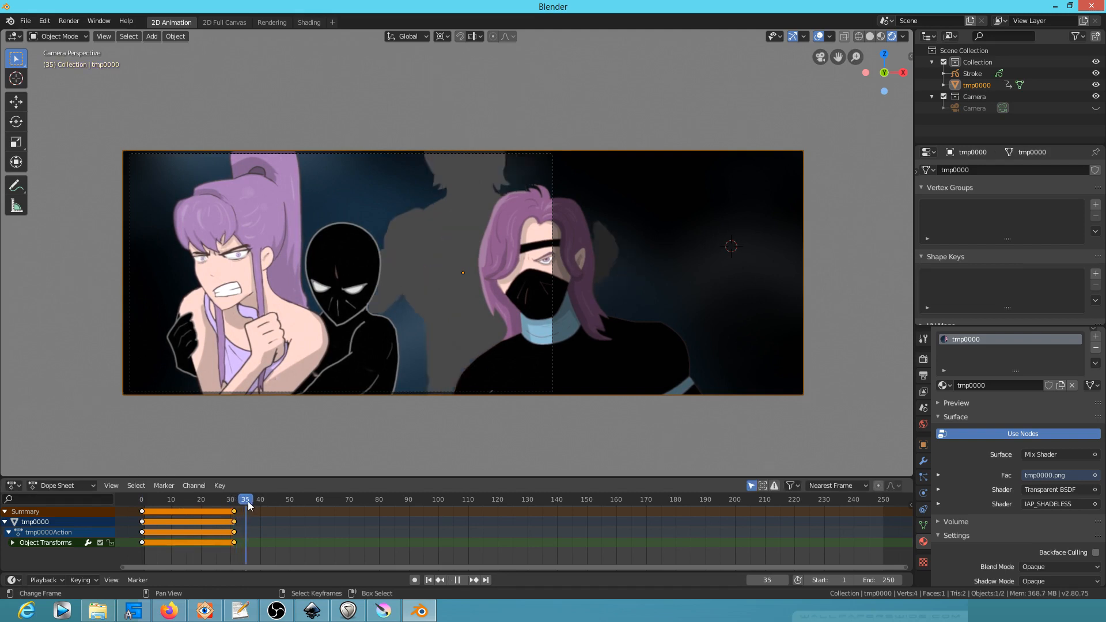
{"action": "key", "text": "space"}
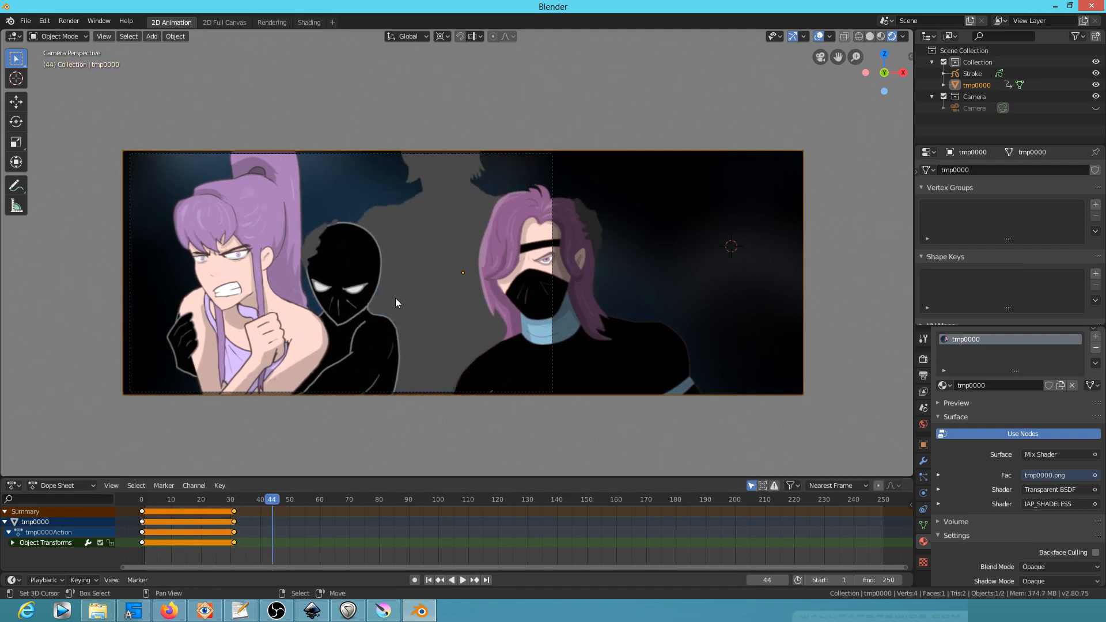
{"action": "key", "text": "g"}
{"action": "key", "text": "x"}
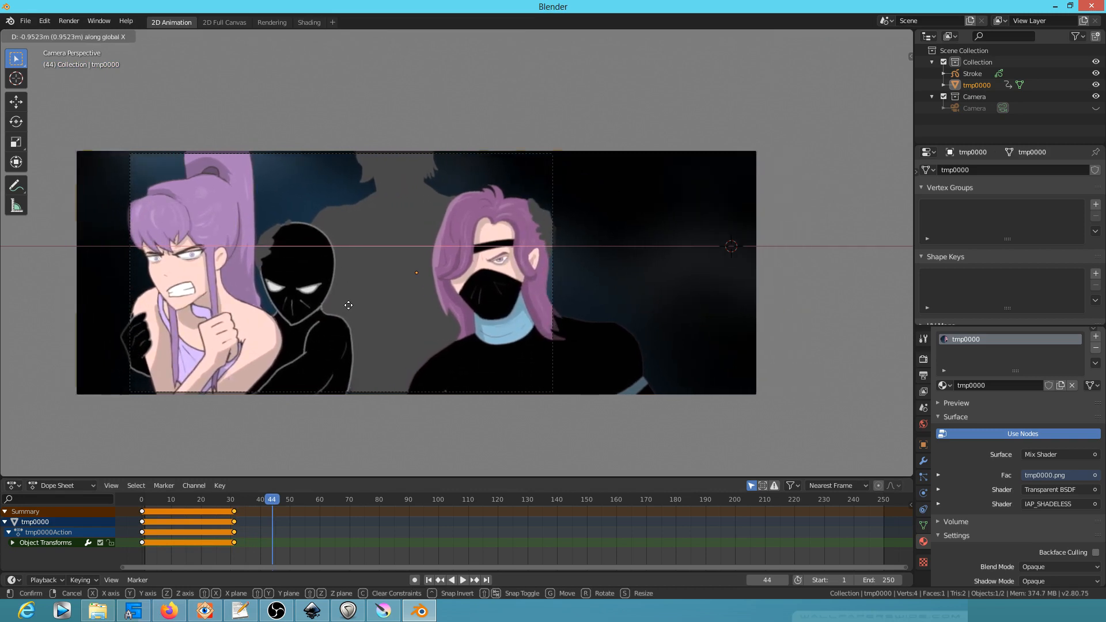
{"action": "left_click", "coordinate": [348, 305]}
{"action": "key", "text": "i"}
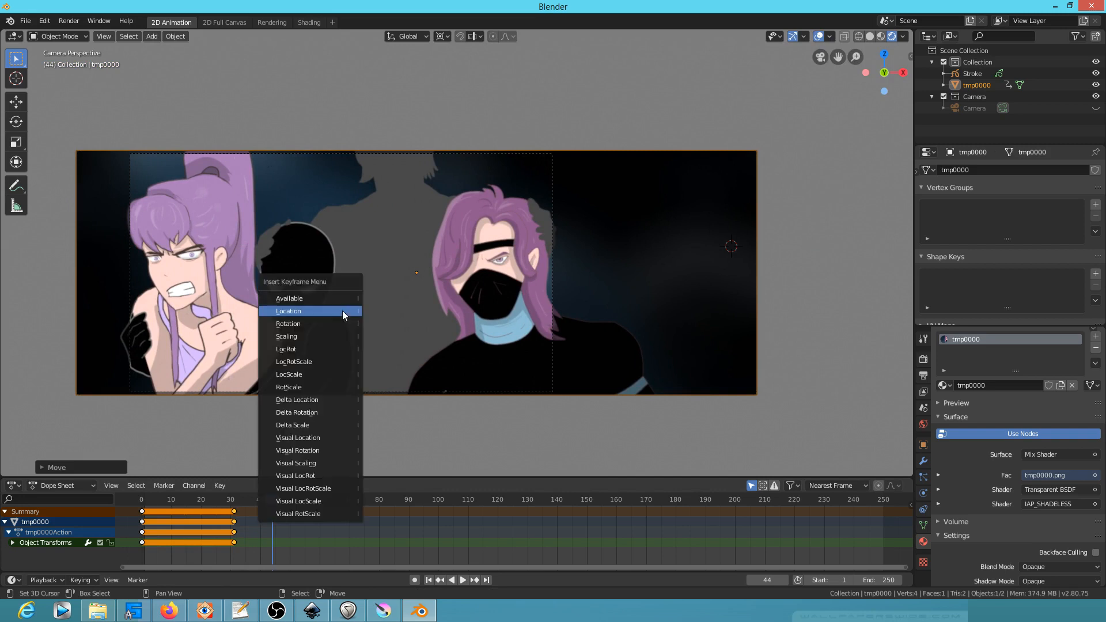
{"action": "left_click", "coordinate": [342, 310]}
Shift the image plane slightly back in the positive X direction at frame 44 and re-insert its Location keyframe.
{"action": "key", "text": "space"}
{"action": "left_click_drag", "start_coordinate": [396, 503], "coordinate": [275, 506]}
{"action": "key", "text": "g"}
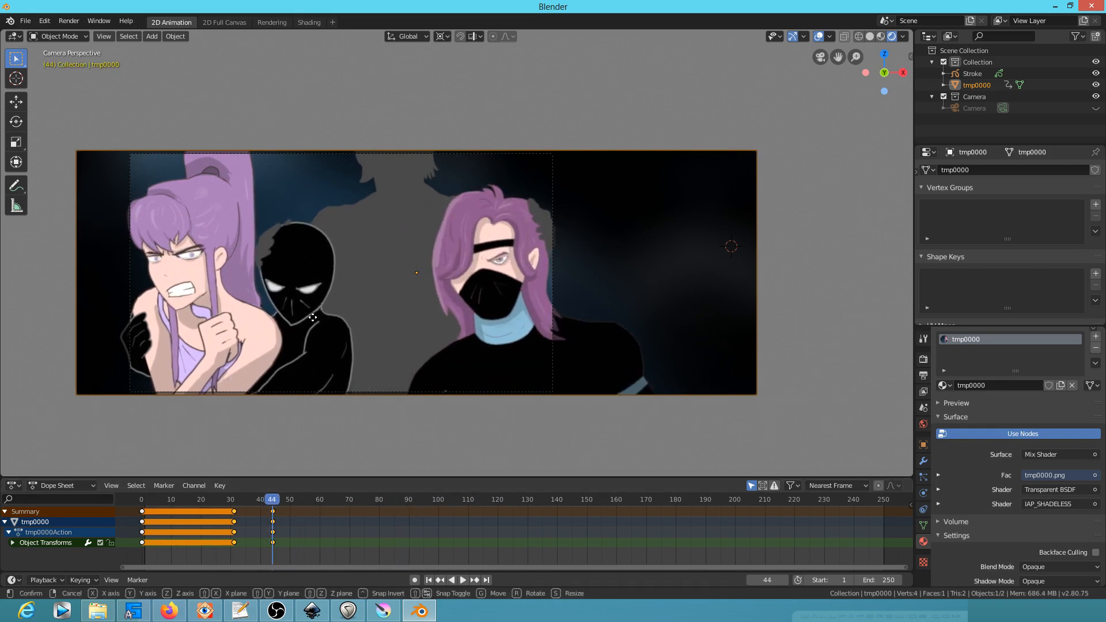
{"action": "key", "text": "x"}
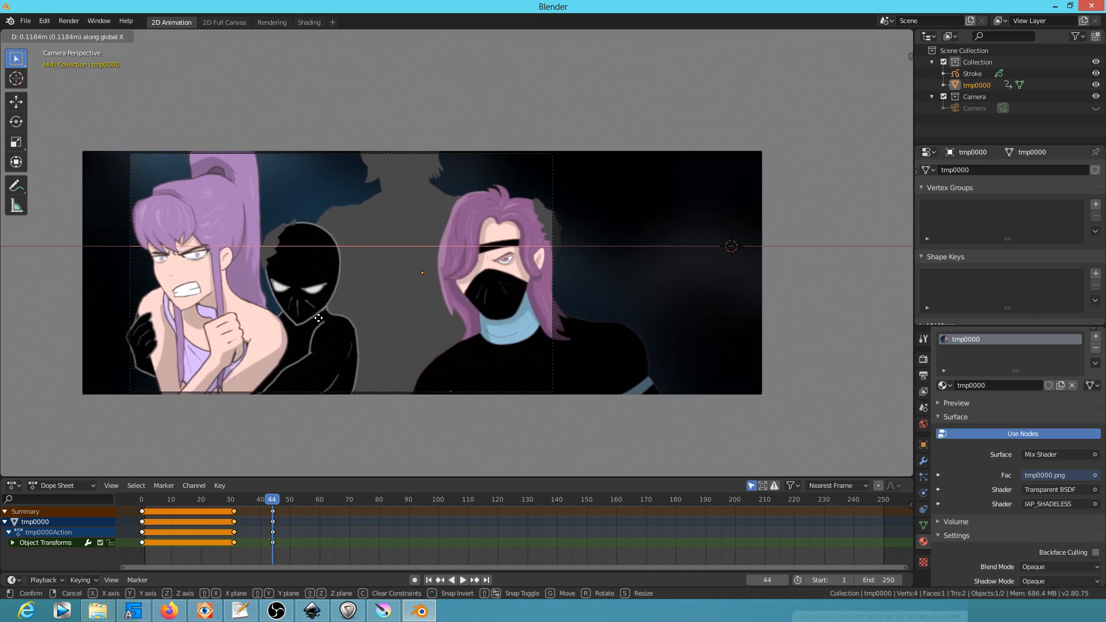
{"action": "left_click", "coordinate": [323, 320]}
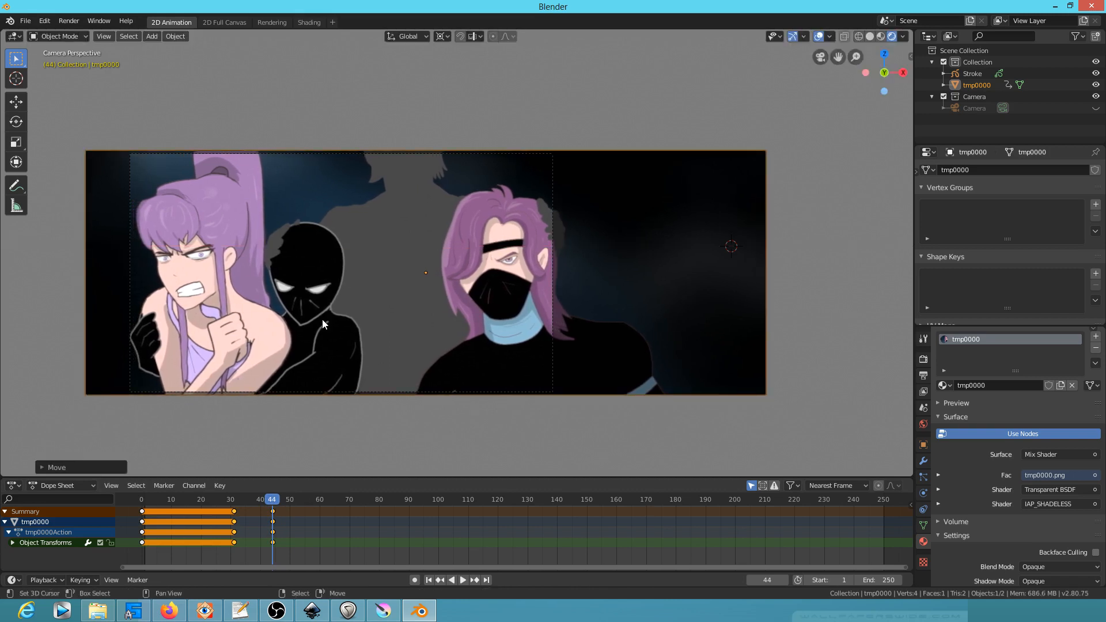
{"action": "key", "text": "i"}
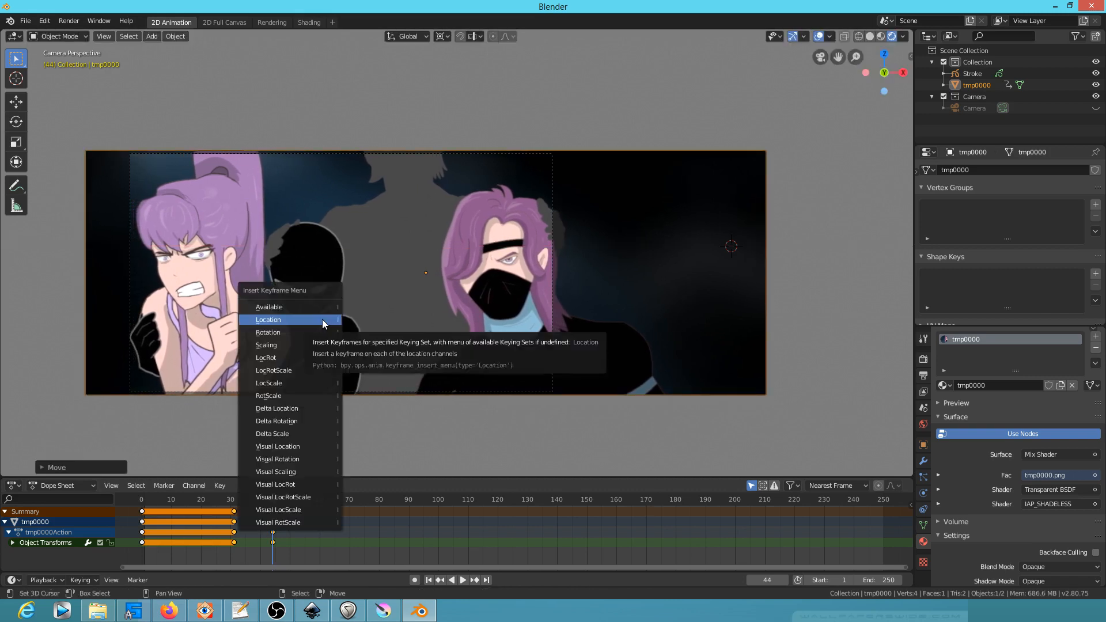
{"action": "left_click", "coordinate": [322, 319]}
Play the animation from frame 0 in a close-up camera view to check the image plane's movement.
{"action": "left_click_drag", "start_coordinate": [272, 510], "coordinate": [141, 510]}
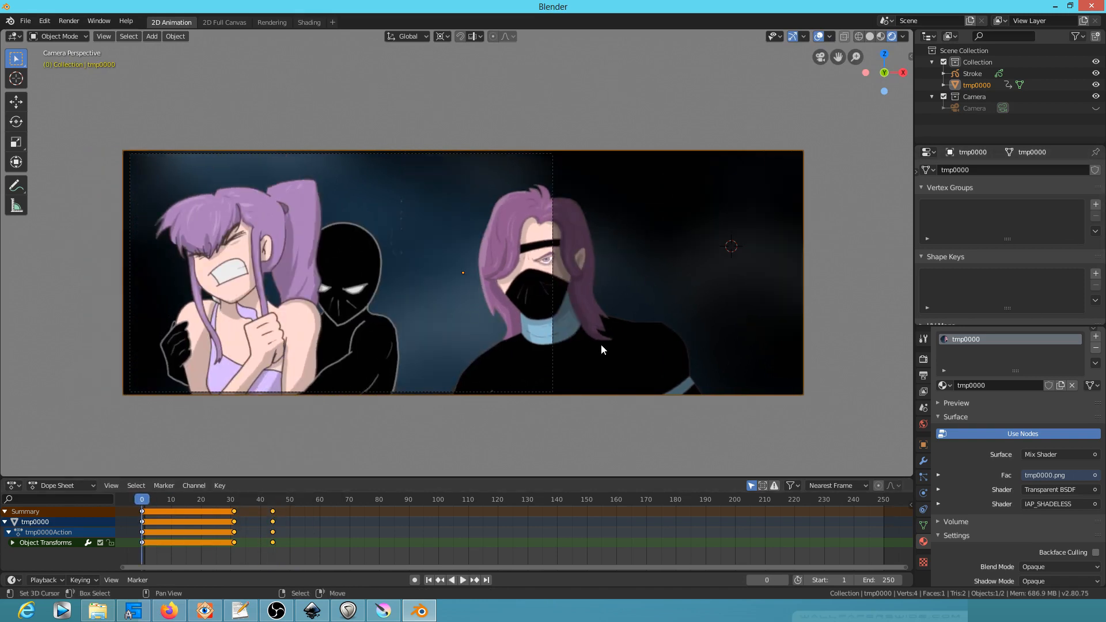
{"action": "scroll", "coordinate": [589, 338], "scroll_direction": "up", "scroll_amount": 2}
{"action": "left_click_drag", "start_coordinate": [609, 339], "coordinate": [762, 311]}
{"action": "scroll", "coordinate": [762, 316], "scroll_direction": "up", "scroll_amount": 2}
{"action": "scroll", "coordinate": [791, 309], "scroll_direction": "up", "scroll_amount": 1}
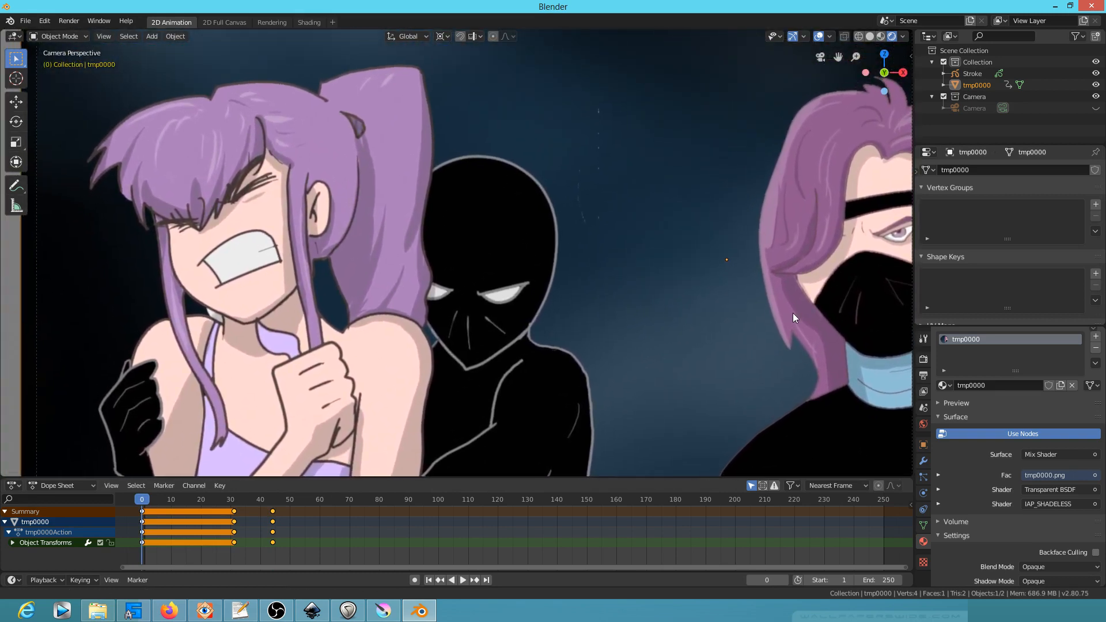
{"action": "scroll", "coordinate": [740, 321], "scroll_direction": "down", "scroll_amount": 2}
{"action": "left_click_drag", "start_coordinate": [740, 321], "coordinate": [820, 317]}
{"action": "key", "text": "space"}
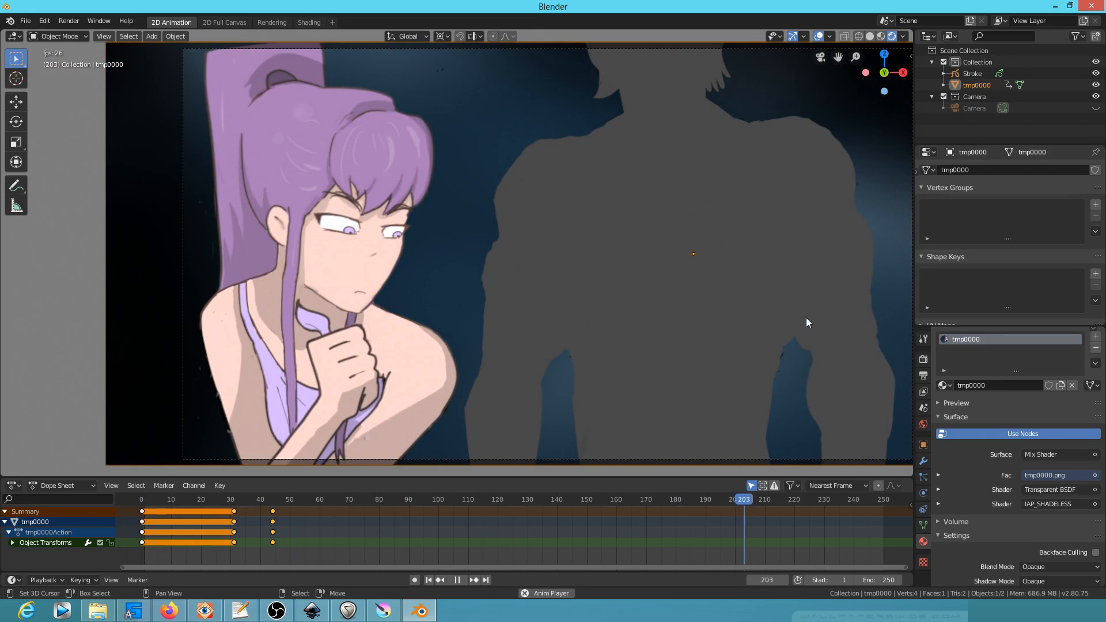
{"action": "key", "text": "space"}
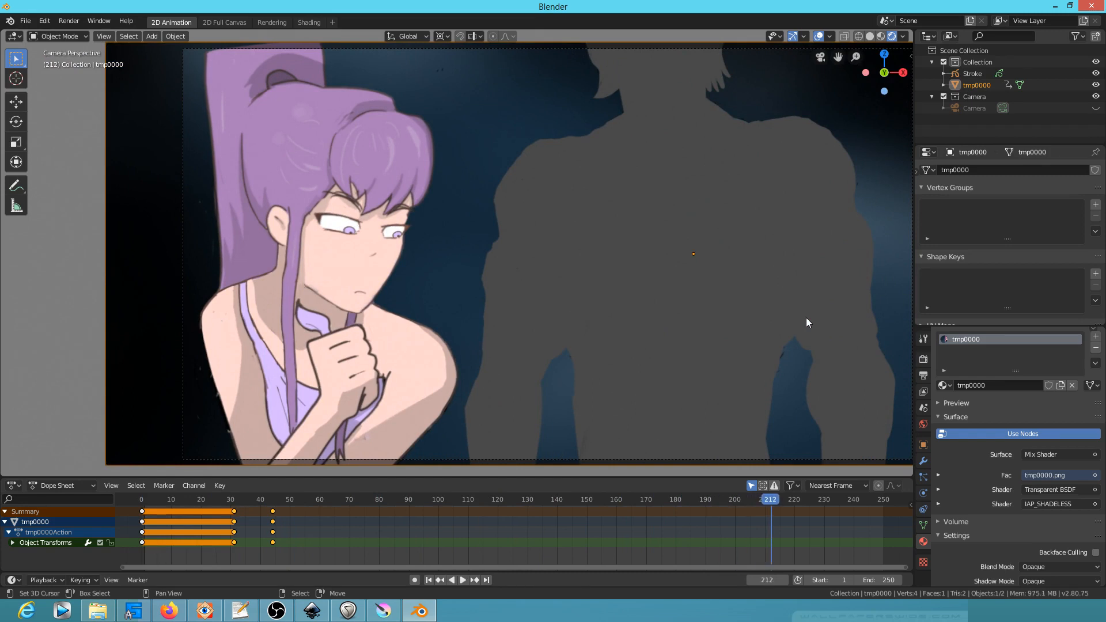
{"action": "scroll", "coordinate": [806, 318], "scroll_direction": "down", "scroll_amount": 3}
{"action": "left_click_drag", "start_coordinate": [801, 321], "coordinate": [655, 341]}
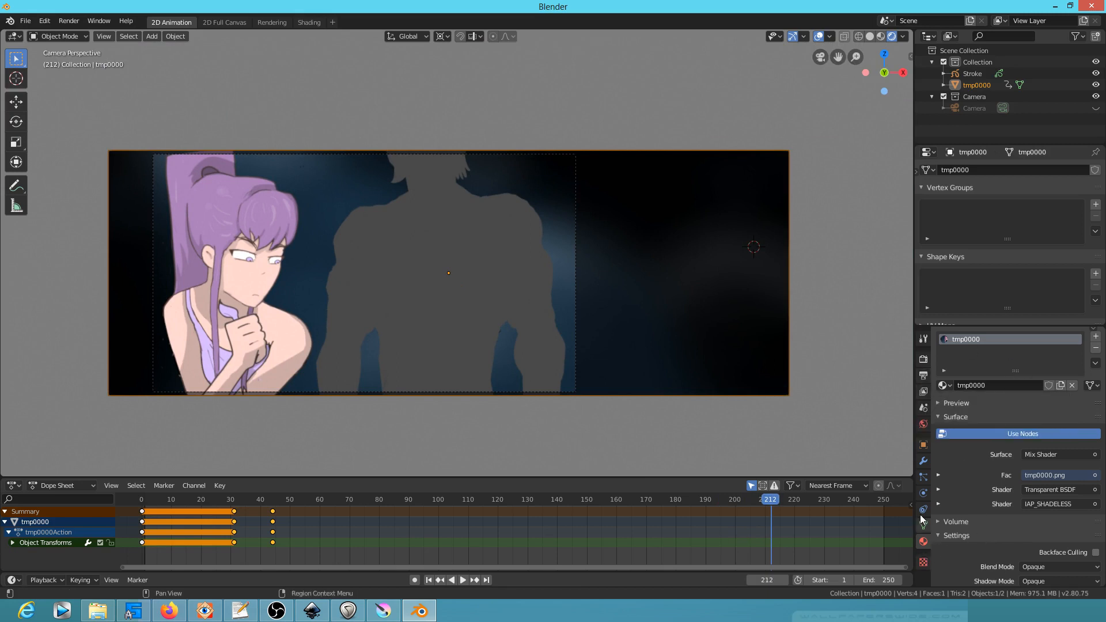
Set the output resolution to 1280 by 720 px.
{"action": "left_click", "coordinate": [924, 338]}
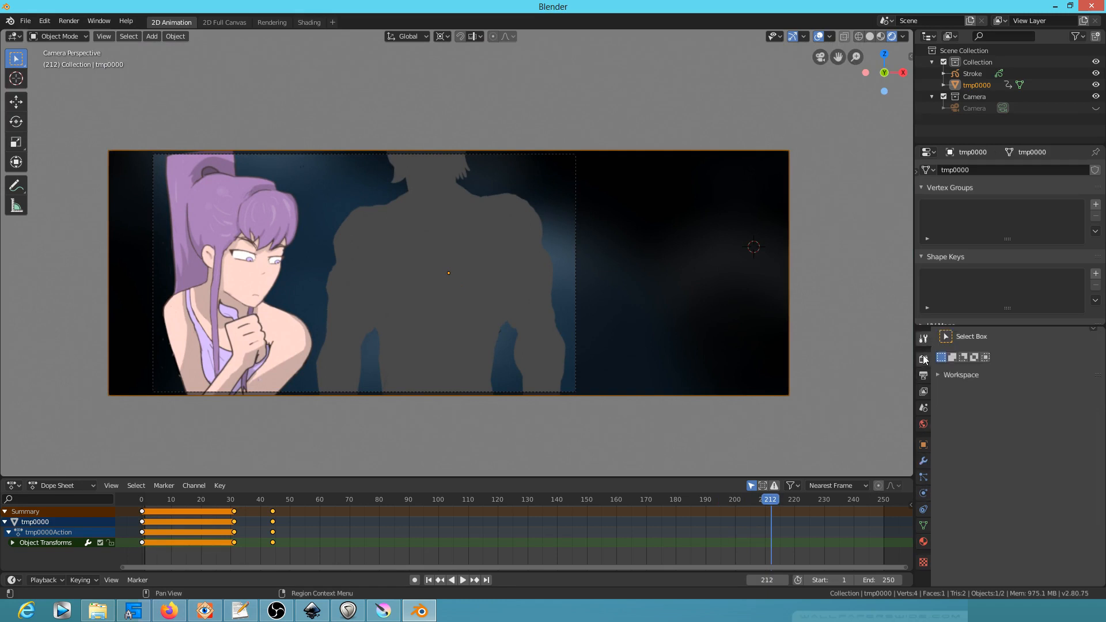
{"action": "left_click", "coordinate": [923, 357]}
{"action": "left_click", "coordinate": [923, 375]}
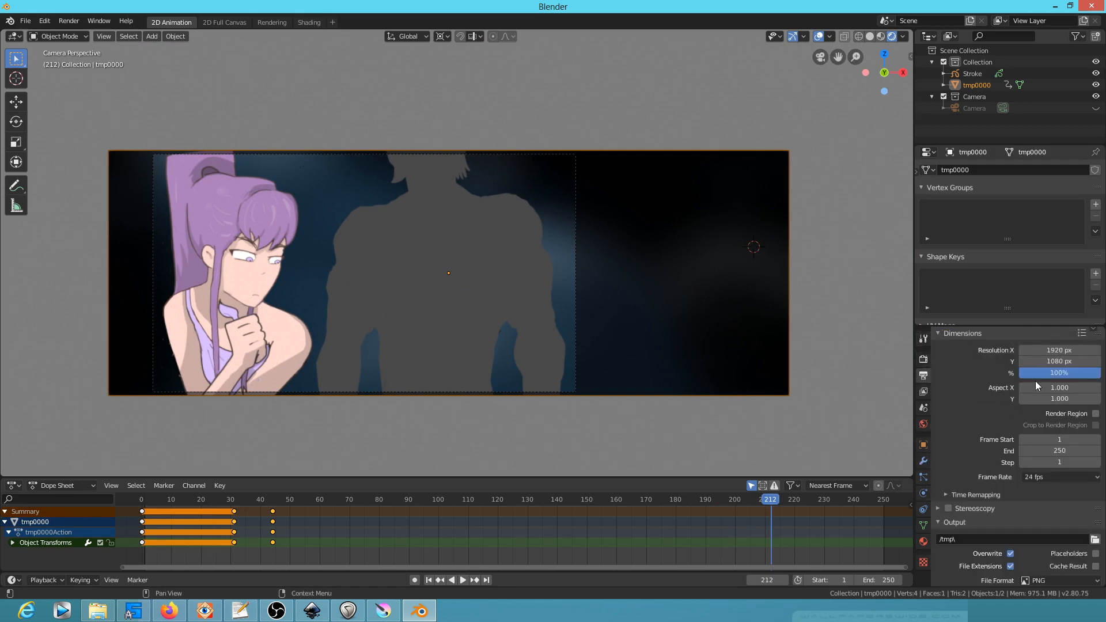
{"action": "left_click", "coordinate": [1065, 352]}
{"action": "type", "text": "1889"}
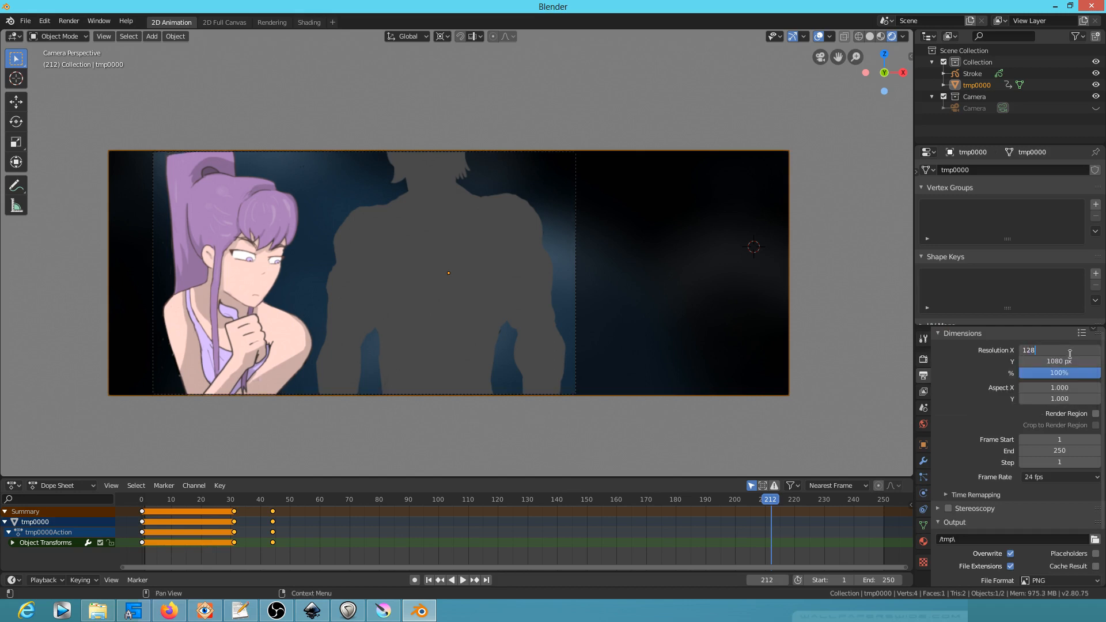
{"action": "key", "text": "Return"}
{"action": "left_click", "coordinate": [1068, 361]}
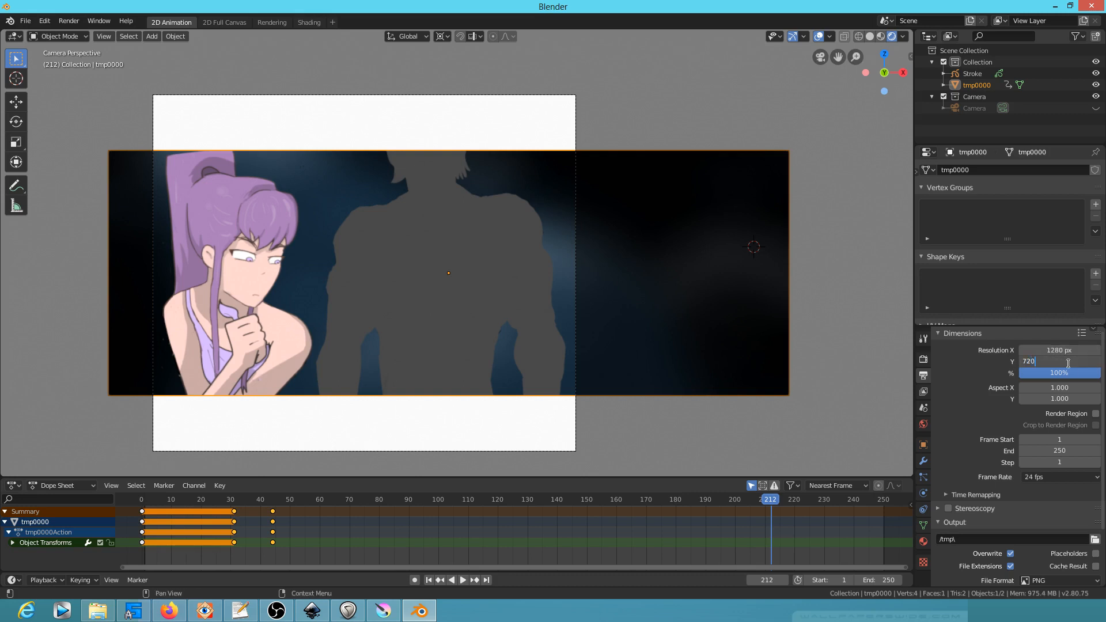
{"action": "type", "text": "720"}
{"action": "key", "text": "Return"}
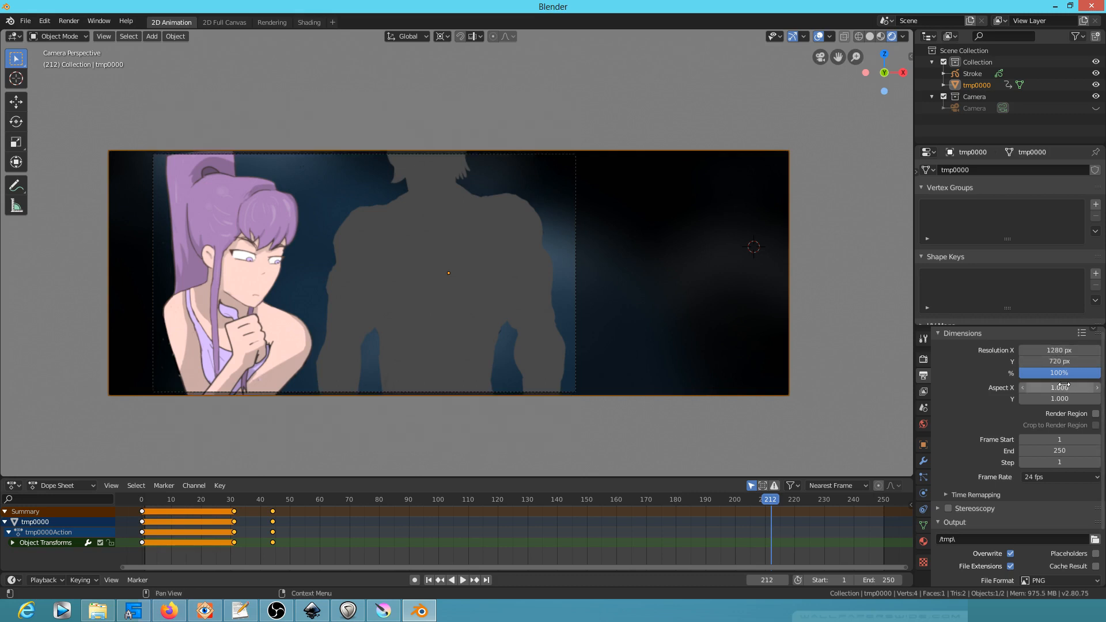
Scrub back to frame 170 and set the scene's end frame to 170.
{"action": "mouse_move", "coordinate": [768, 500]}
{"action": "left_mouse_down"}
{"action": "mouse_move", "coordinate": [323, 499]}
{"action": "mouse_move", "coordinate": [461, 499]}
{"action": "mouse_move", "coordinate": [597, 517]}
{"action": "left_mouse_up"}
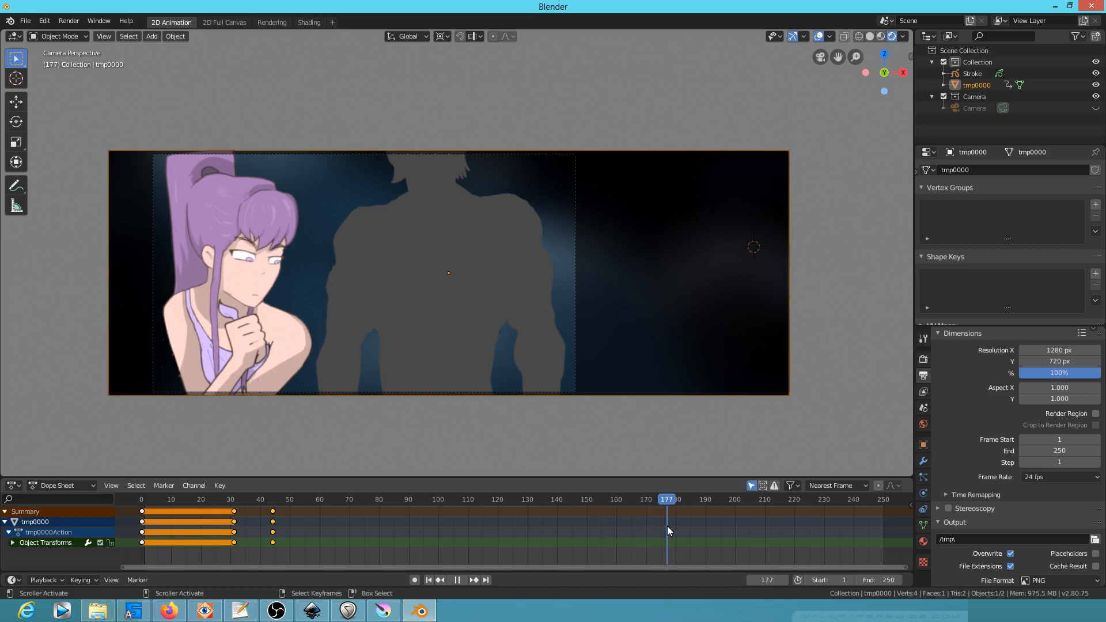
{"action": "left_click_drag", "start_coordinate": [667, 527], "coordinate": [646, 522]}
{"action": "left_click", "coordinate": [1064, 450]}
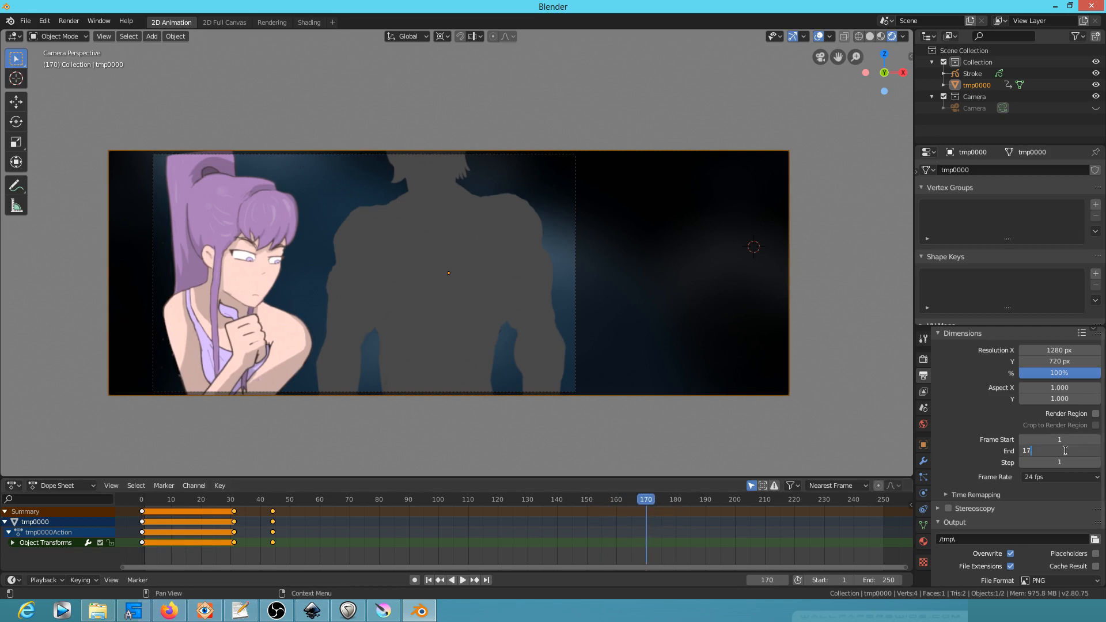
{"action": "type", "text": "170"}
{"action": "key", "text": "Return"}
Change the render output's file format to AVI JPEG.
{"action": "scroll", "coordinate": [1042, 498], "scroll_direction": "down", "scroll_amount": 3}
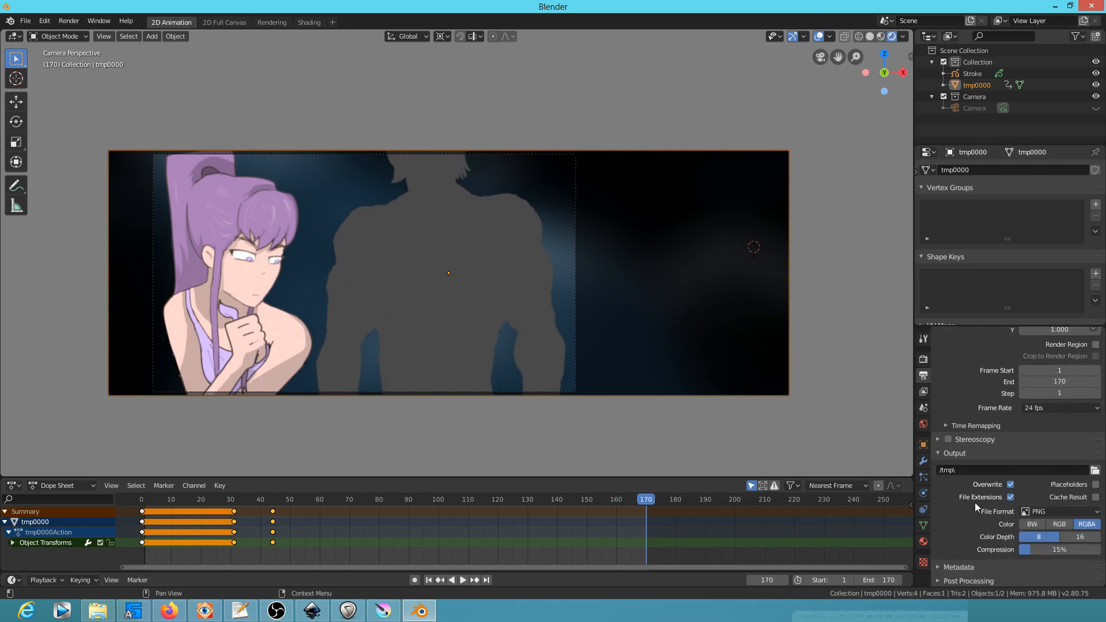
{"action": "left_click", "coordinate": [1049, 511]}
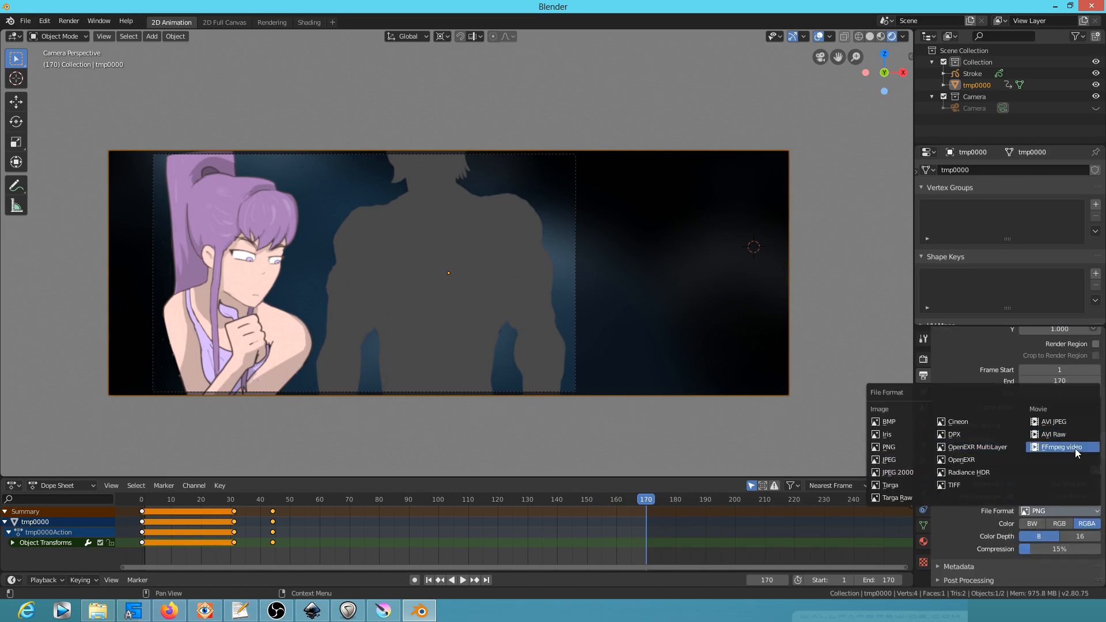
{"action": "left_click", "coordinate": [1065, 423]}
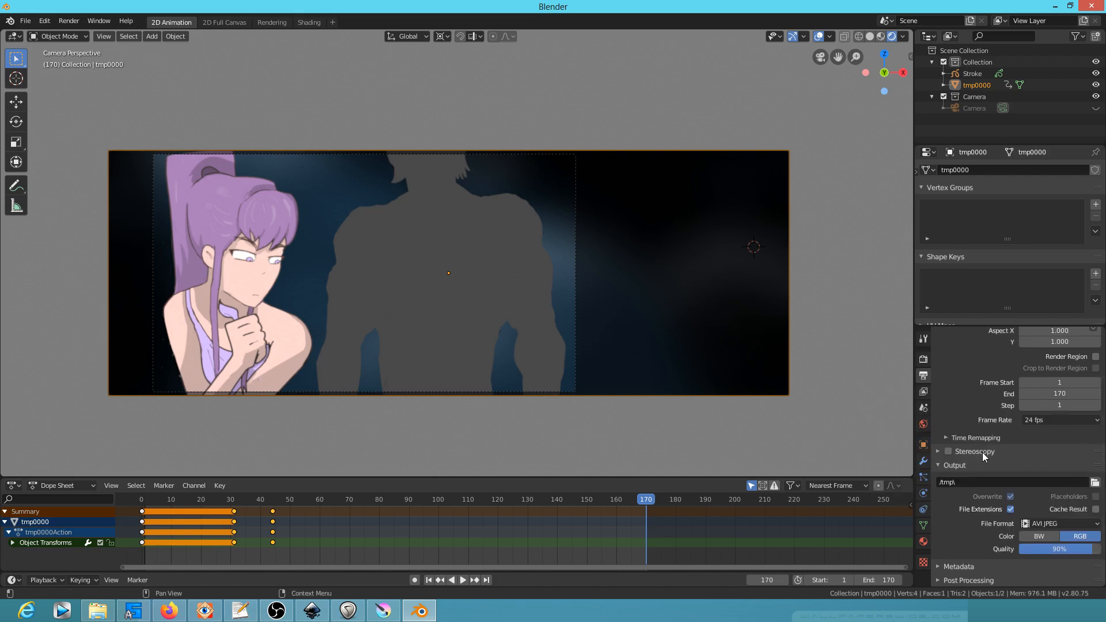
Browse for the output path and go to the folder L:\ANIME\VALSANIME\render\ on the 2TB Workdisk.
{"action": "left_click", "coordinate": [1094, 482]}
{"action": "left_click", "coordinate": [50, 53]}
{"action": "left_click", "coordinate": [67, 128]}
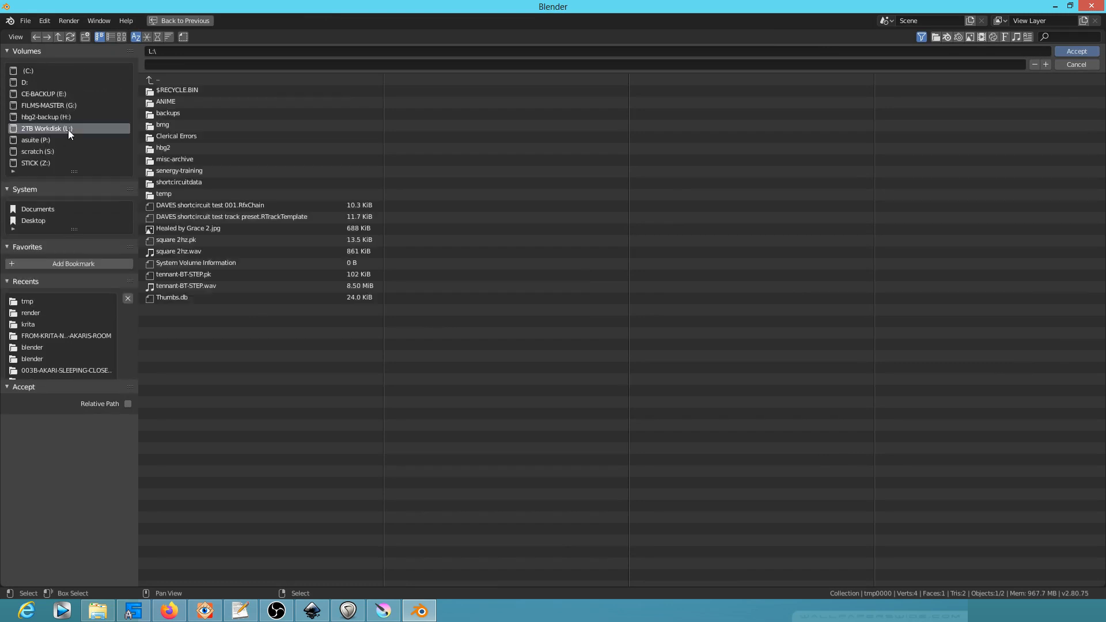
{"action": "double_click", "coordinate": [185, 101]}
{"action": "double_click", "coordinate": [185, 173]}
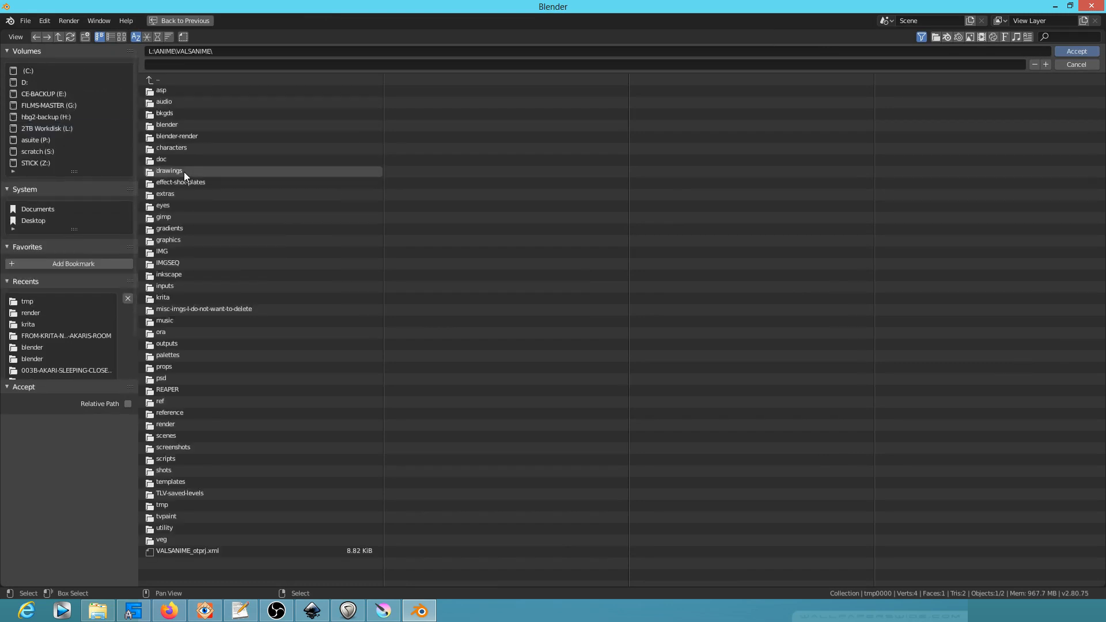
{"action": "double_click", "coordinate": [182, 423]}
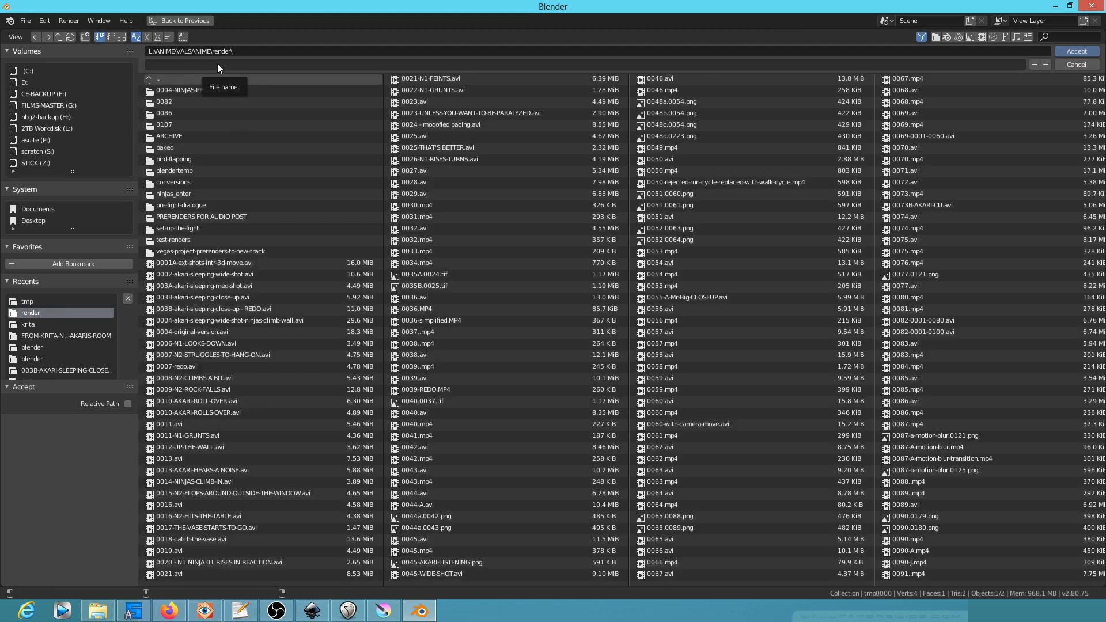
{"action": "left_click", "coordinate": [217, 67]}
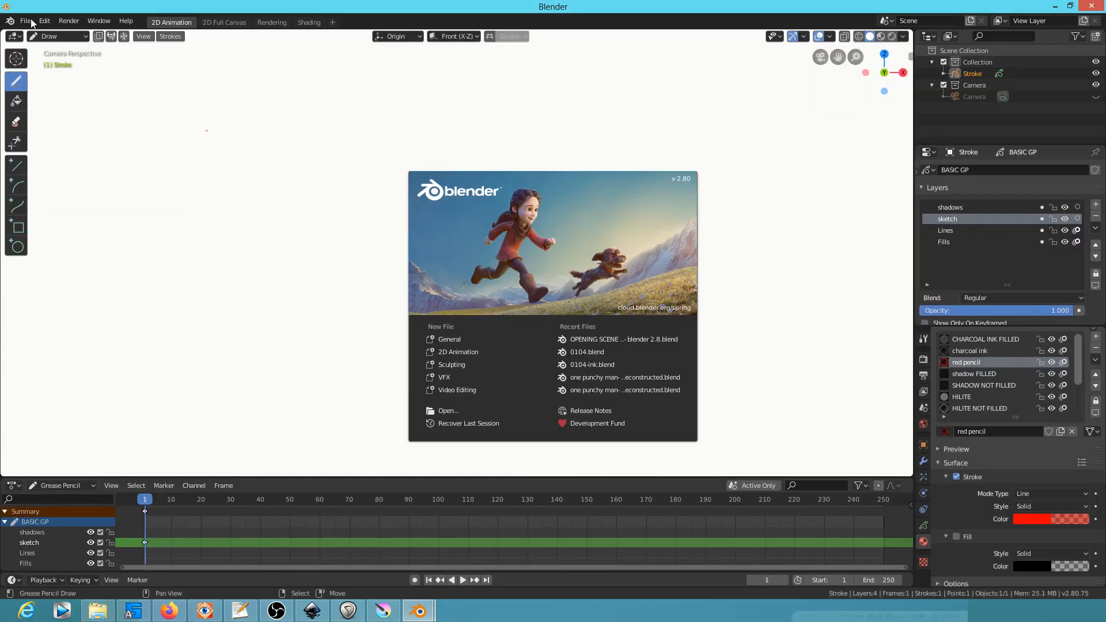
In a second Blender window, open the recent file OPENING SCENE VIDEO EDIT - blender 2.8.blend and examine this shot's strip in the sequencer.
{"action": "left_click", "coordinate": [32, 23]}
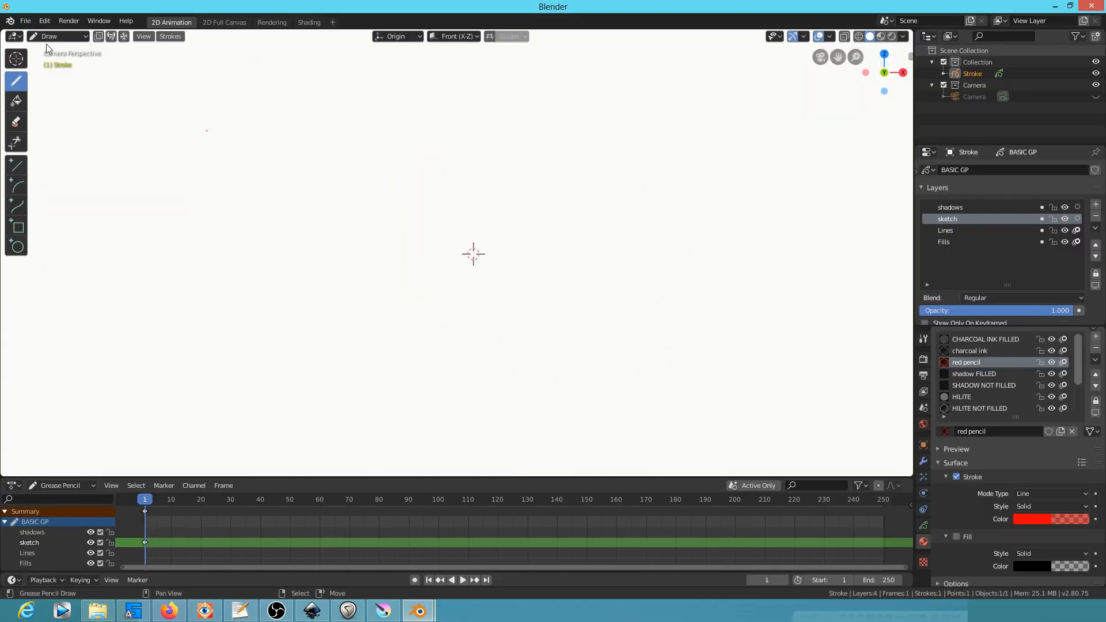
{"action": "left_click", "coordinate": [27, 21]}
{"action": "mouse_move", "coordinate": [44, 57]}
{"action": "left_click", "coordinate": [215, 61]}
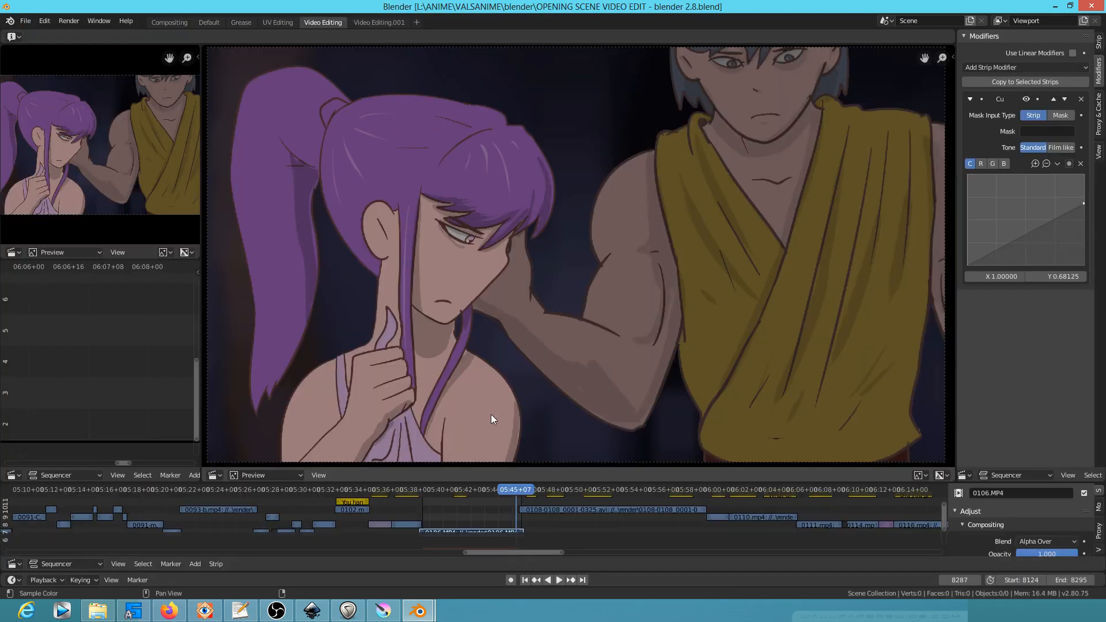
{"action": "scroll", "coordinate": [469, 510], "scroll_direction": "up", "scroll_amount": 4}
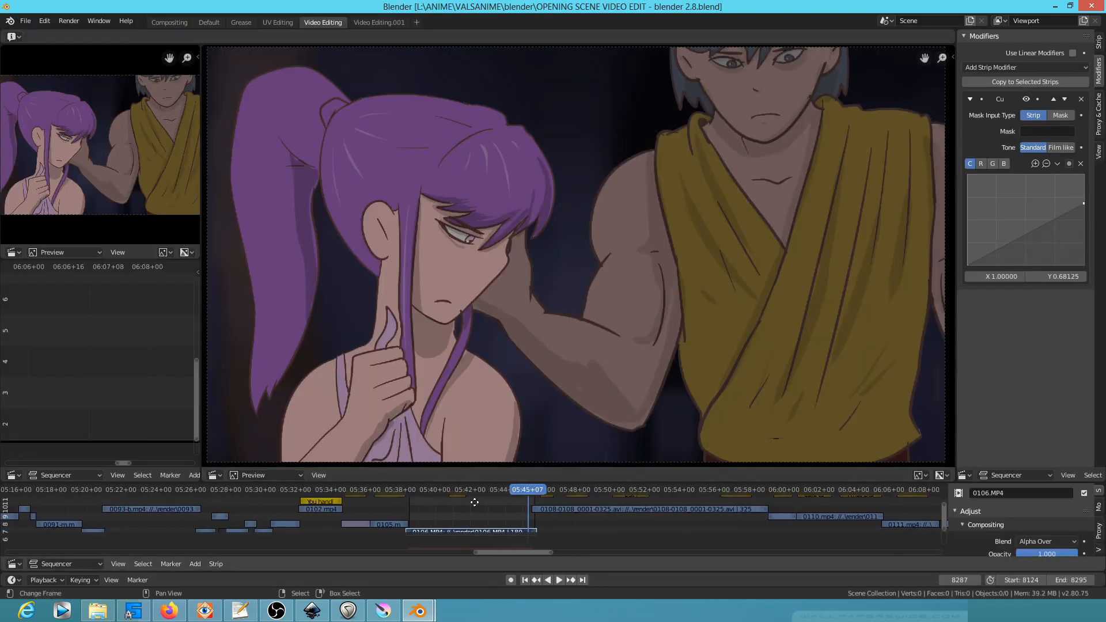
{"action": "scroll", "coordinate": [461, 516], "scroll_direction": "up", "scroll_amount": 5}
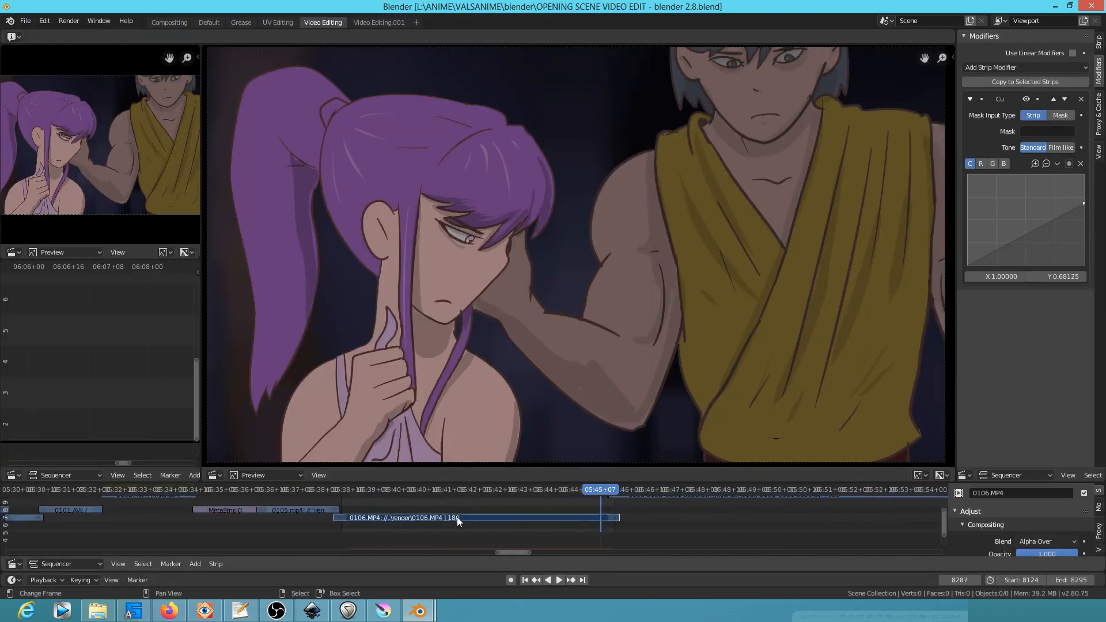
{"action": "left_click", "coordinate": [327, 531]}
{"action": "key", "text": "space"}
{"action": "key", "text": "space"}
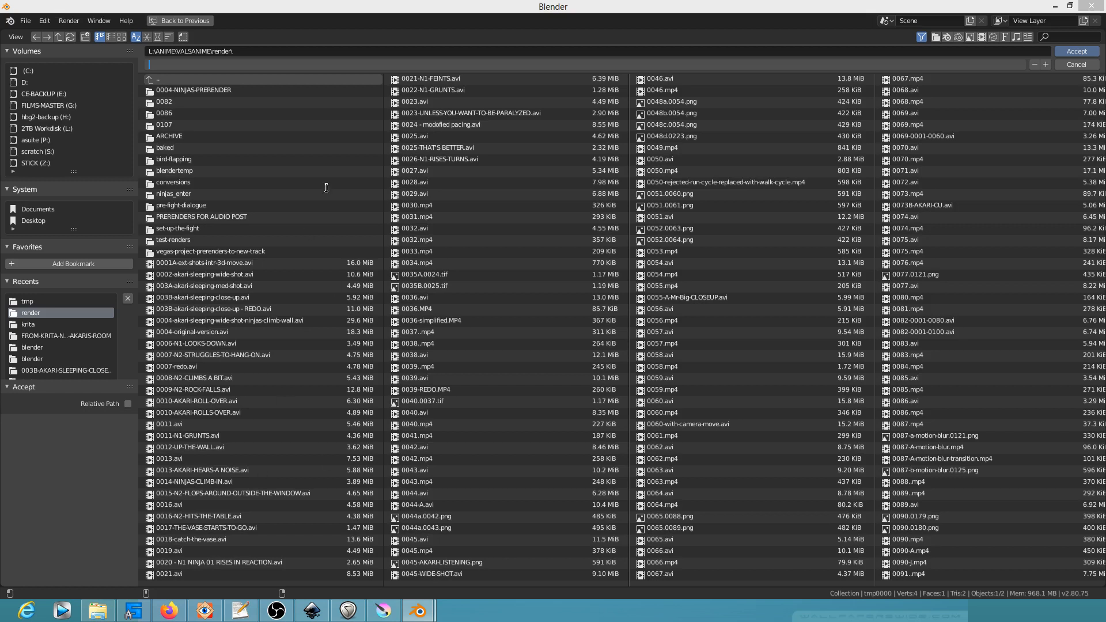
Name the render output file 0106 in the render folder and accept the path.
{"action": "left_click", "coordinate": [203, 63]}
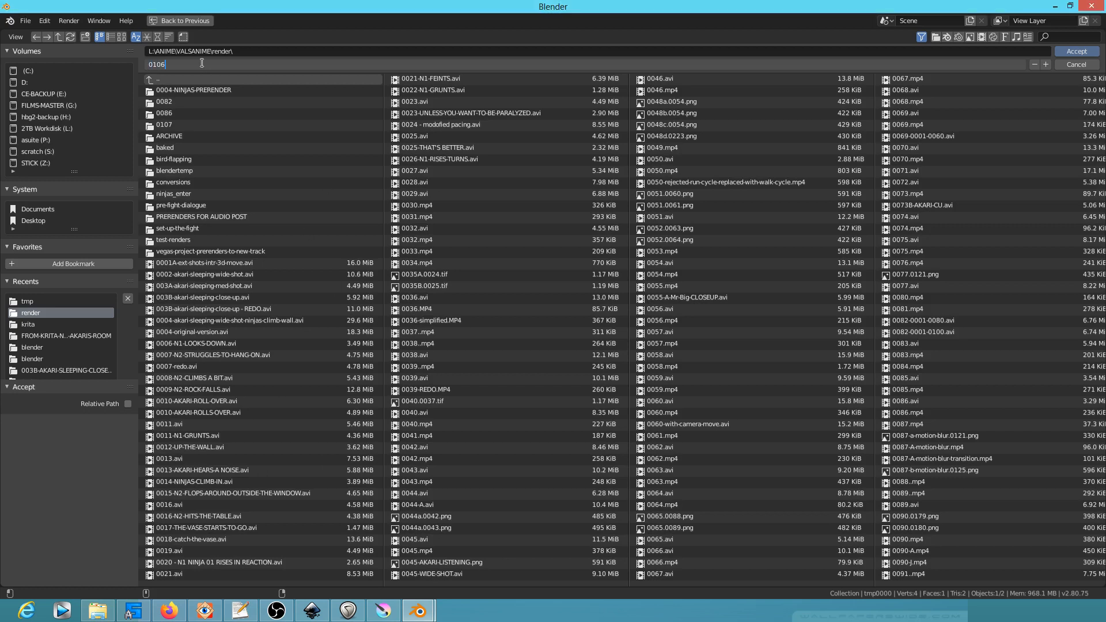
{"action": "type", "text": "0106"}
{"action": "key", "text": "Return"}
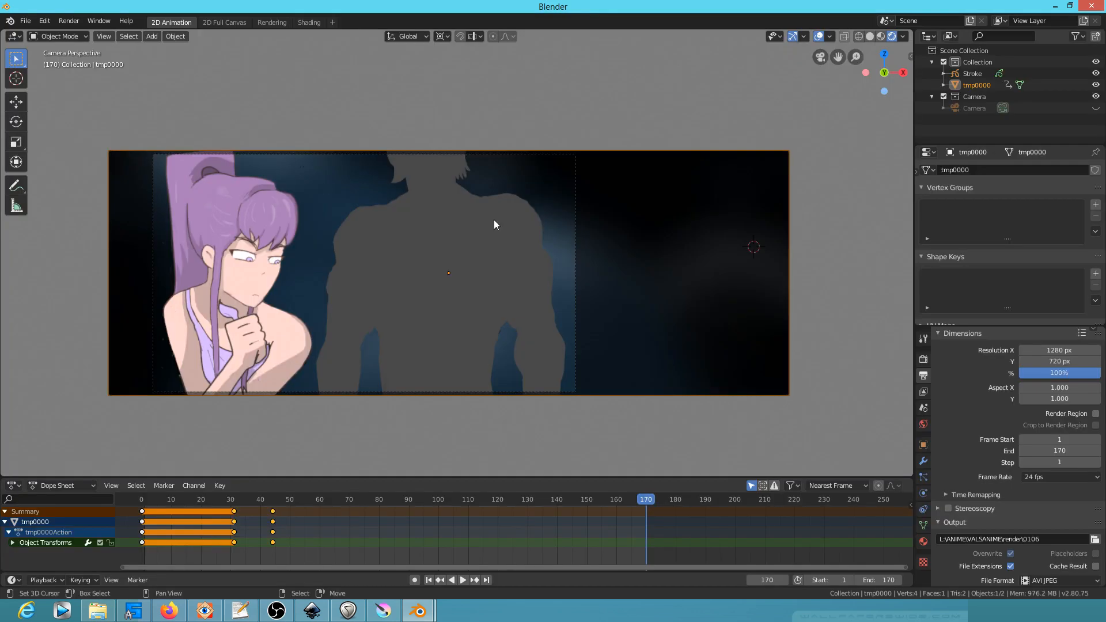
Return to frame 0, render the animation, and move the render window clear of the timeline.
{"action": "left_click", "coordinate": [143, 499]}
{"action": "key", "text": "space"}
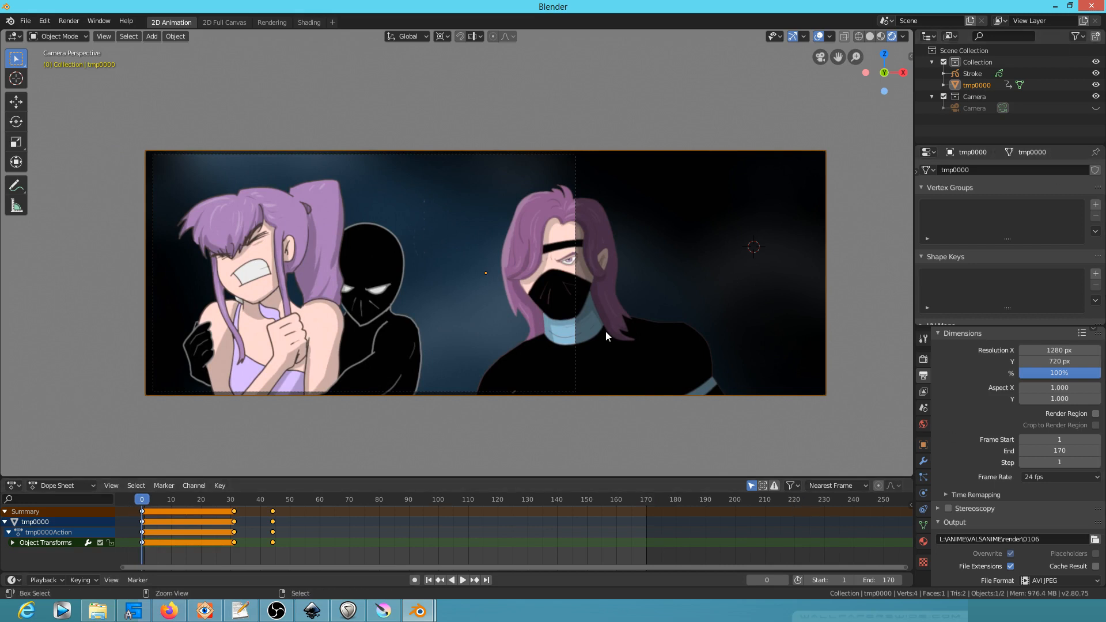
{"action": "key", "text": "ctrl+F12"}
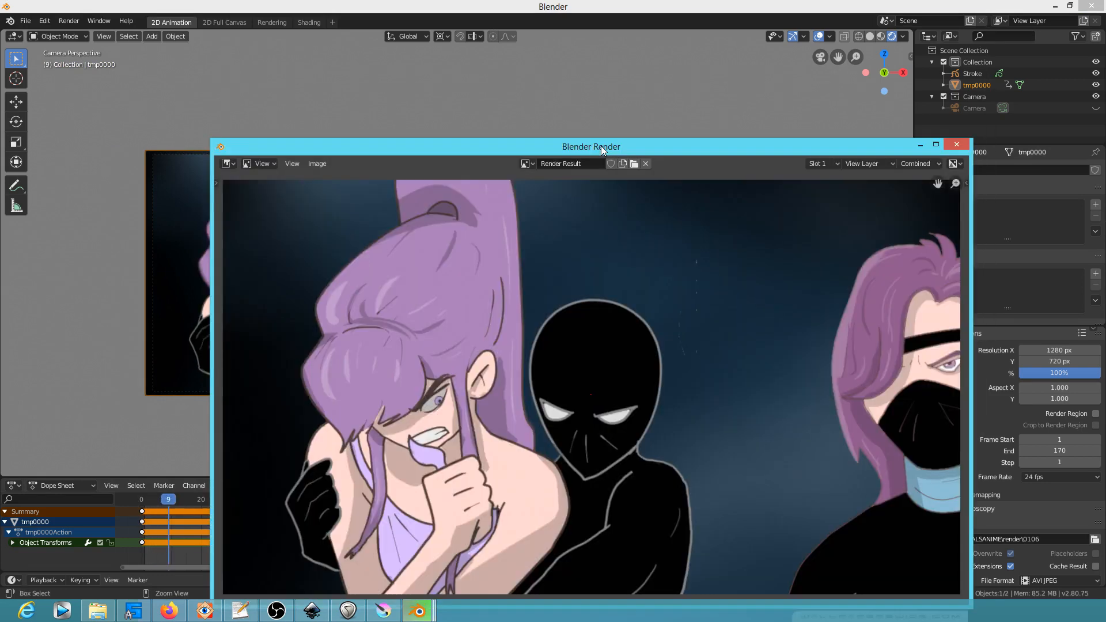
{"action": "left_click_drag", "start_coordinate": [600, 147], "coordinate": [499, 47]}
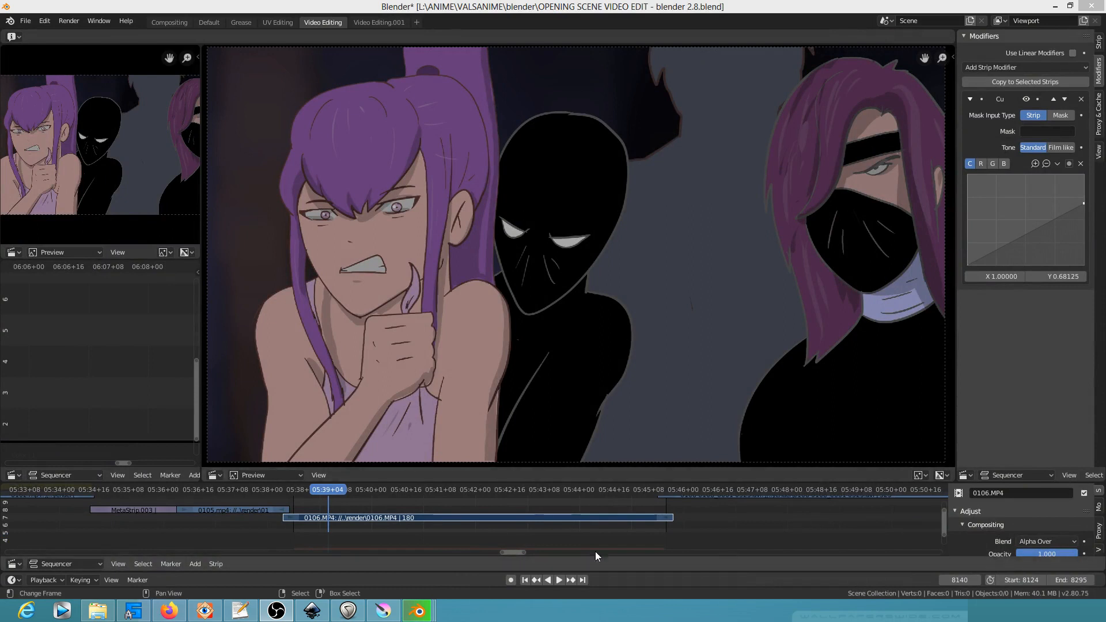
In the opening scene edit, set the frame range to 8008–8342 and move the 0106.MP4 strip to a lower channel.
{"action": "left_click_drag", "start_coordinate": [1029, 580], "coordinate": [1105, 581]}
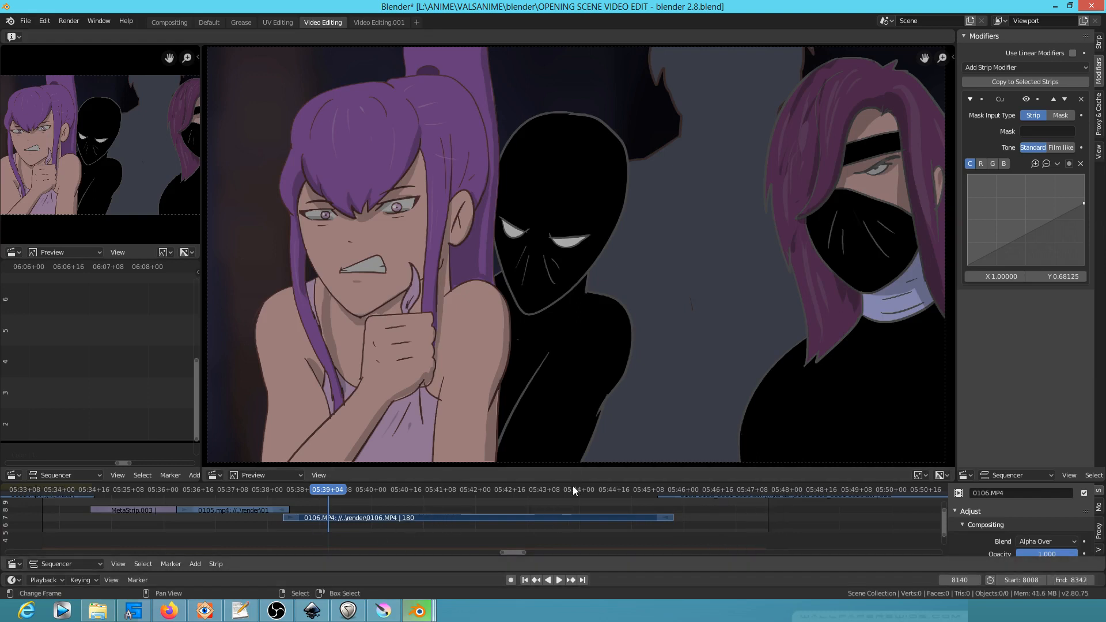
{"action": "left_click_drag", "start_coordinate": [353, 520], "coordinate": [353, 527]}
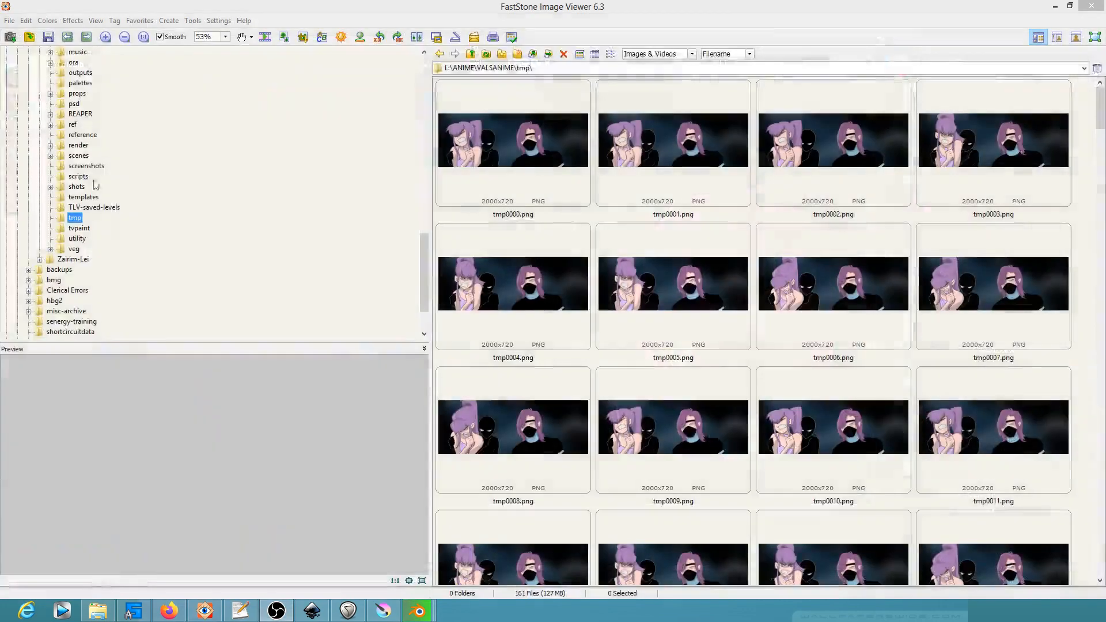
In FastStone Image Viewer, open the VALSANIME render folder and preview 0106-alt.mp4.
{"action": "left_click", "coordinate": [79, 145]}
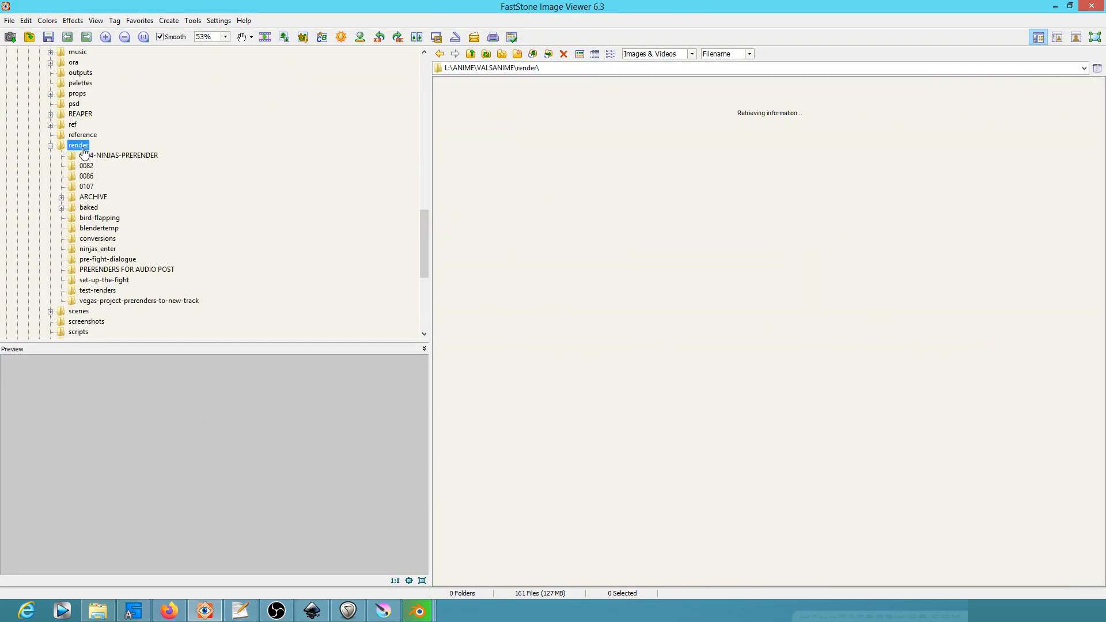
{"action": "left_click_drag", "start_coordinate": [1101, 104], "coordinate": [1098, 465]}
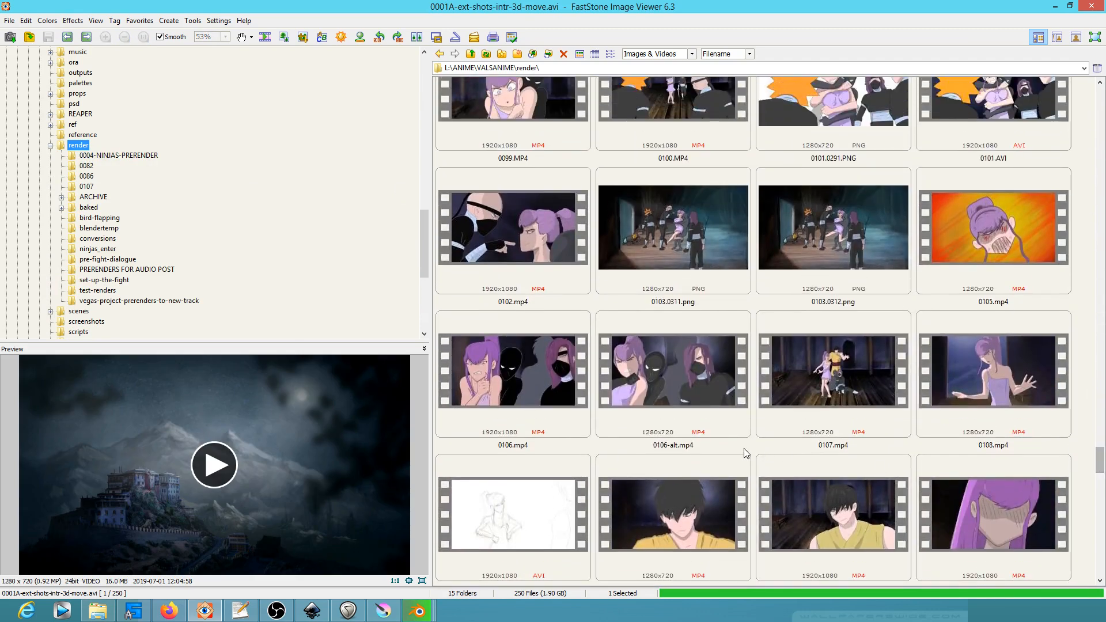
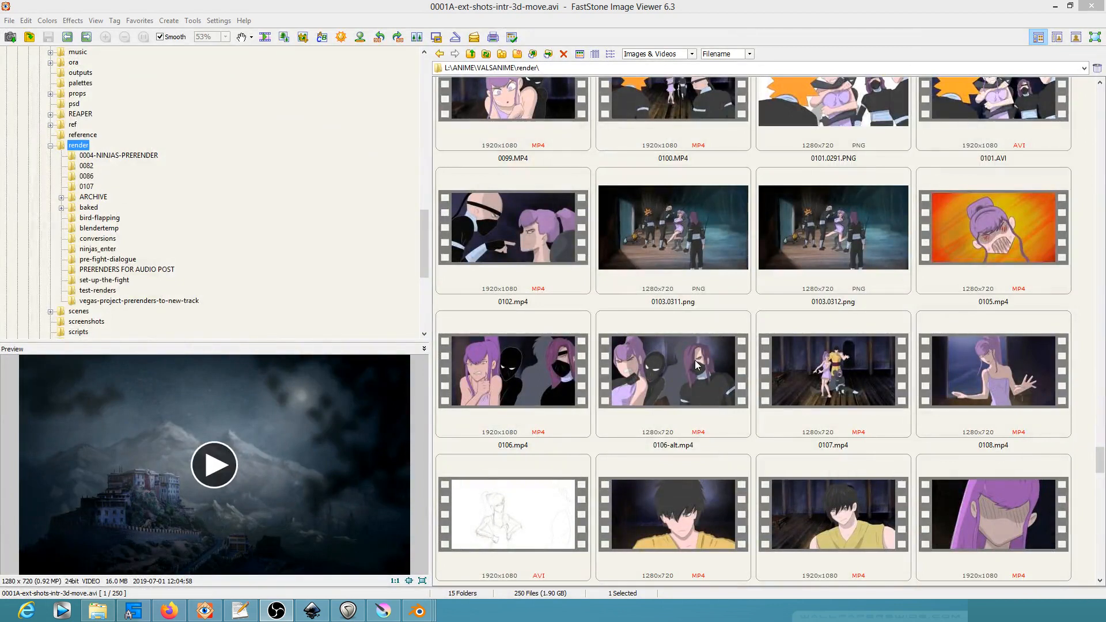
{"action": "left_click", "coordinate": [694, 360]}
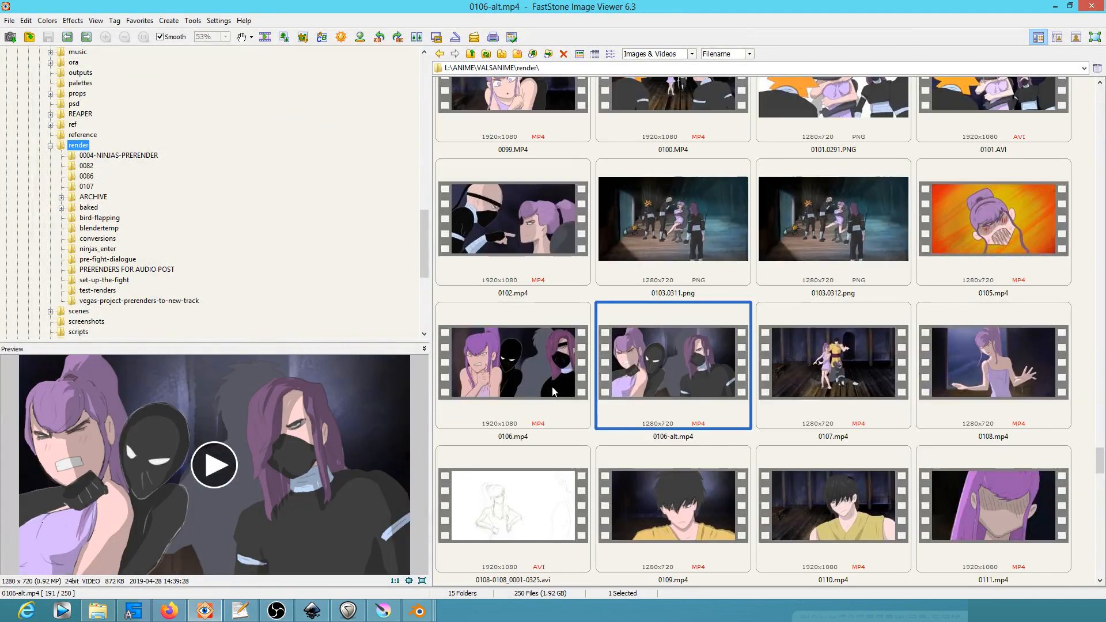
Browse the thumbnails of the earlier numbered shots in the render folder to compare the rendered clips.
{"action": "scroll", "coordinate": [691, 377], "scroll_direction": "up", "scroll_amount": 10}
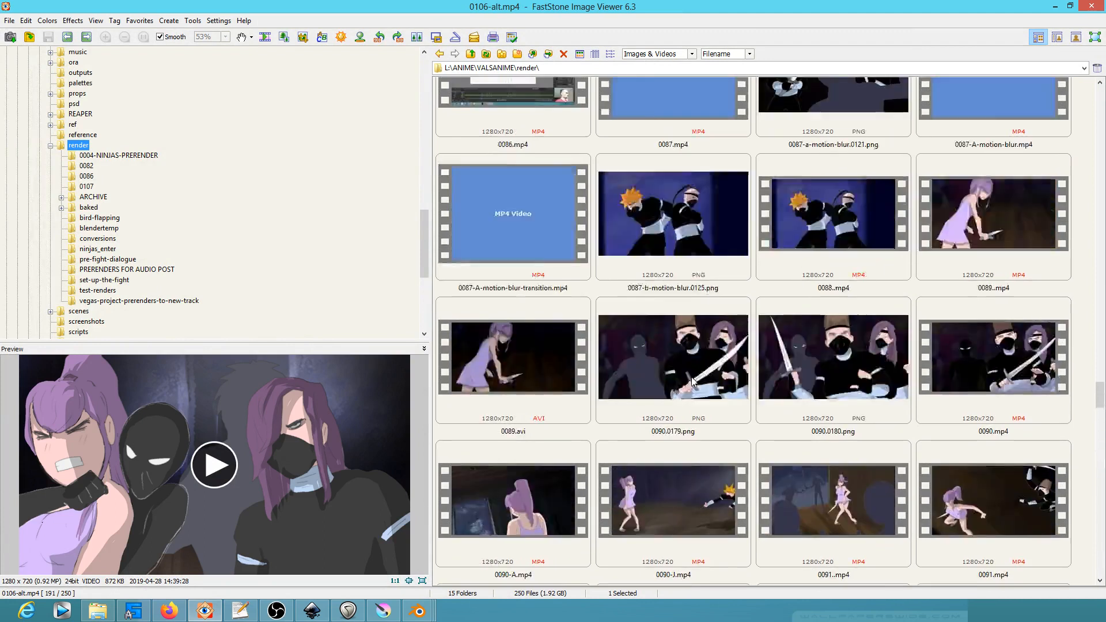
{"action": "scroll", "coordinate": [692, 381], "scroll_direction": "down", "scroll_amount": 3}
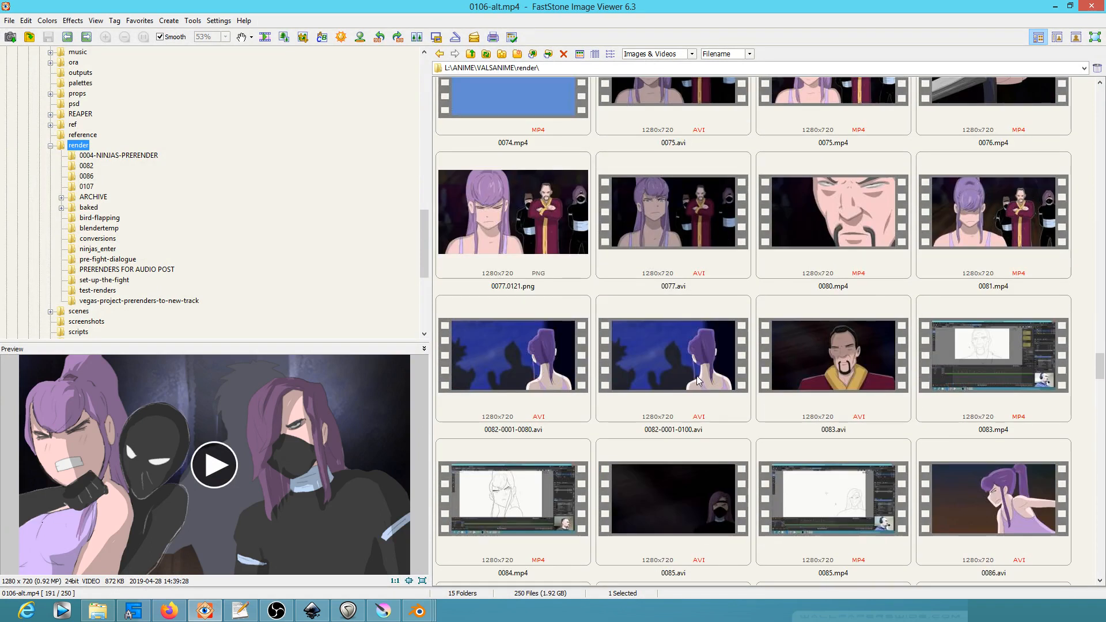
{"action": "scroll", "coordinate": [696, 381], "scroll_direction": "down", "scroll_amount": 3}
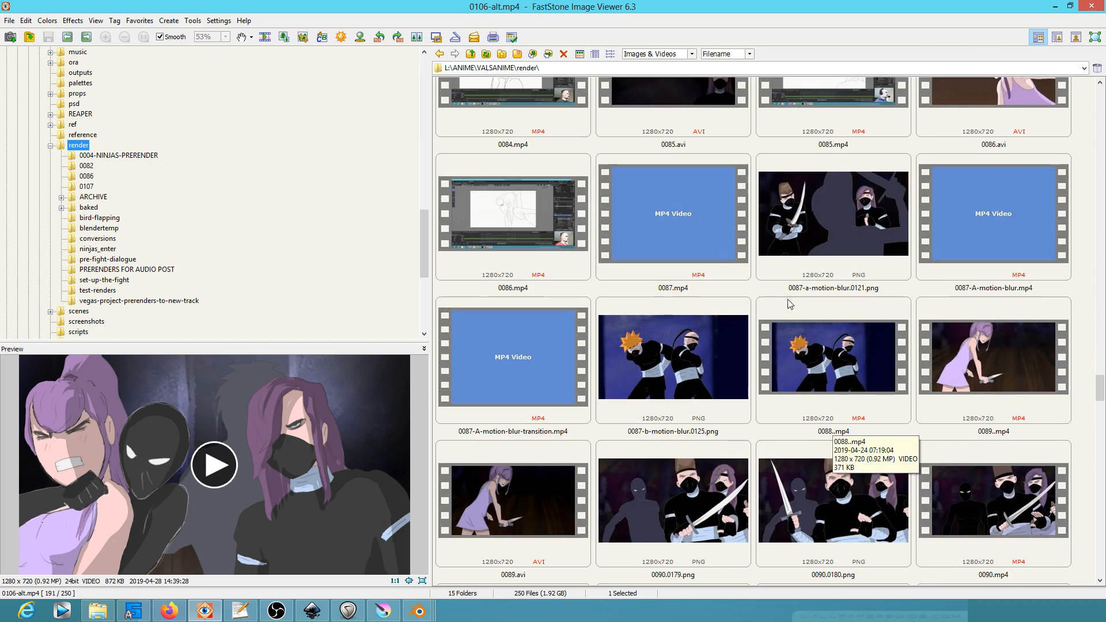
{"action": "scroll", "coordinate": [997, 387], "scroll_direction": "down", "scroll_amount": 3}
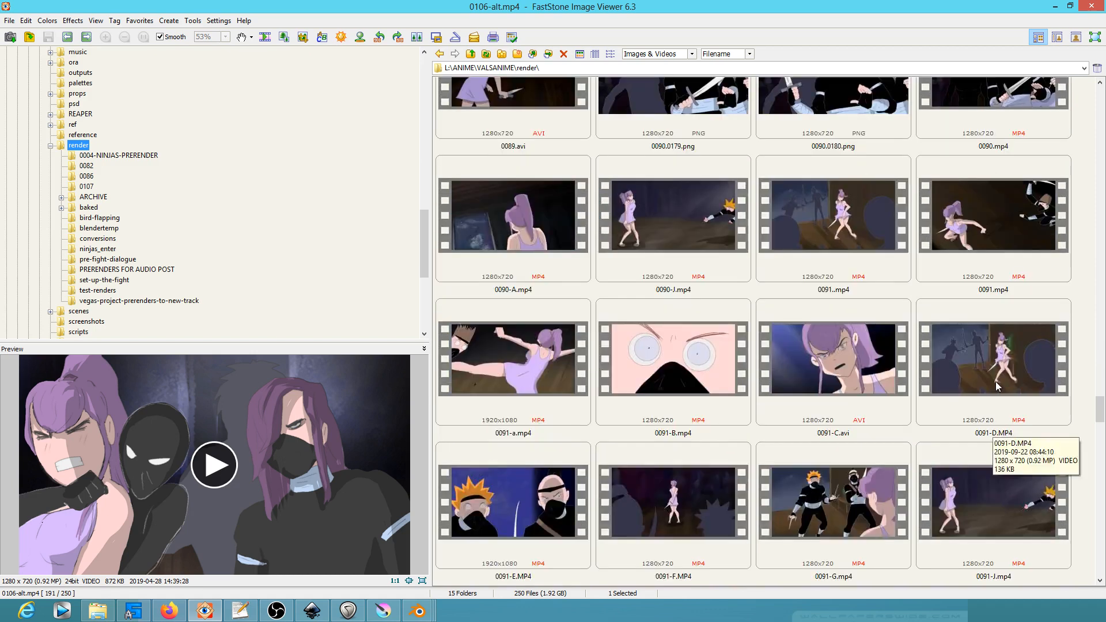
{"action": "scroll", "coordinate": [997, 387], "scroll_direction": "down", "scroll_amount": 6}
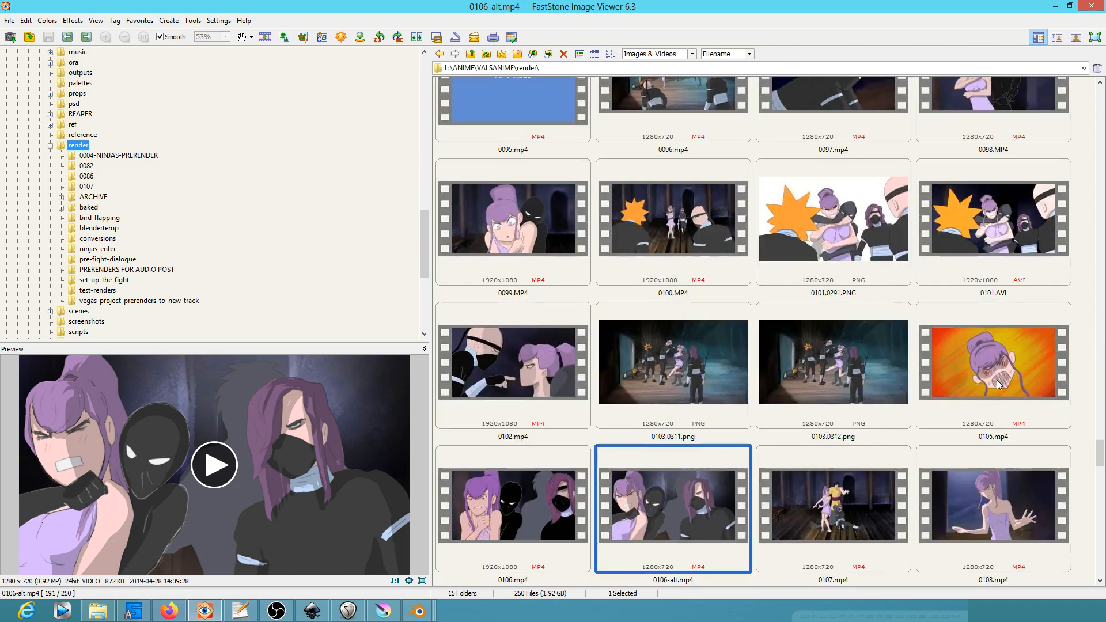
{"action": "scroll", "coordinate": [997, 386], "scroll_direction": "up", "scroll_amount": 1}
{"action": "scroll", "coordinate": [994, 381], "scroll_direction": "up", "scroll_amount": 2}
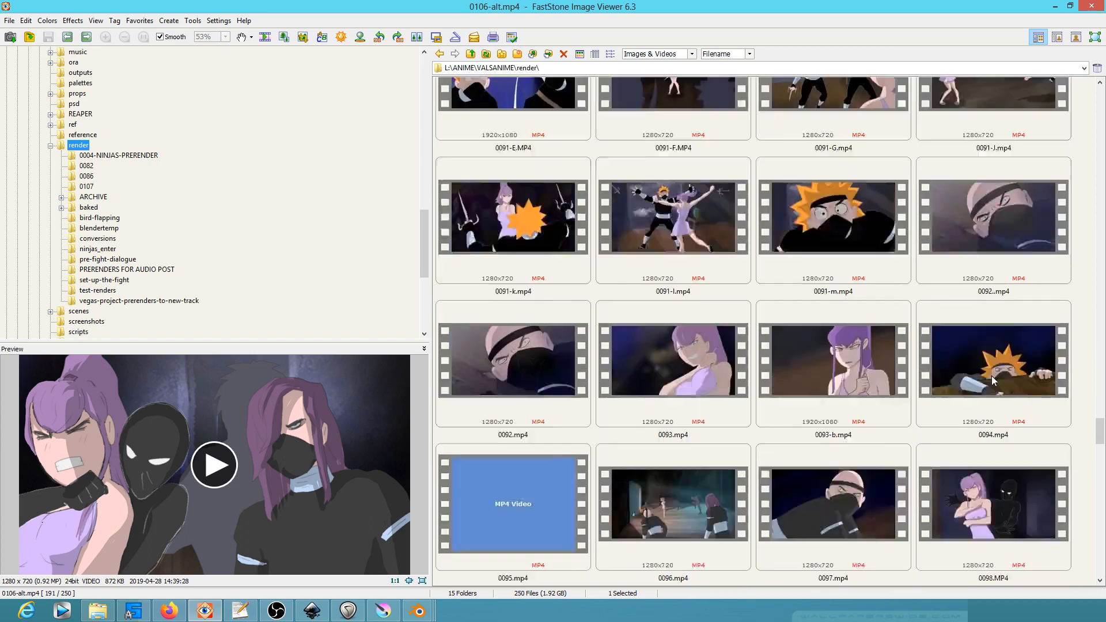
{"action": "scroll", "coordinate": [992, 380], "scroll_direction": "up", "scroll_amount": 2}
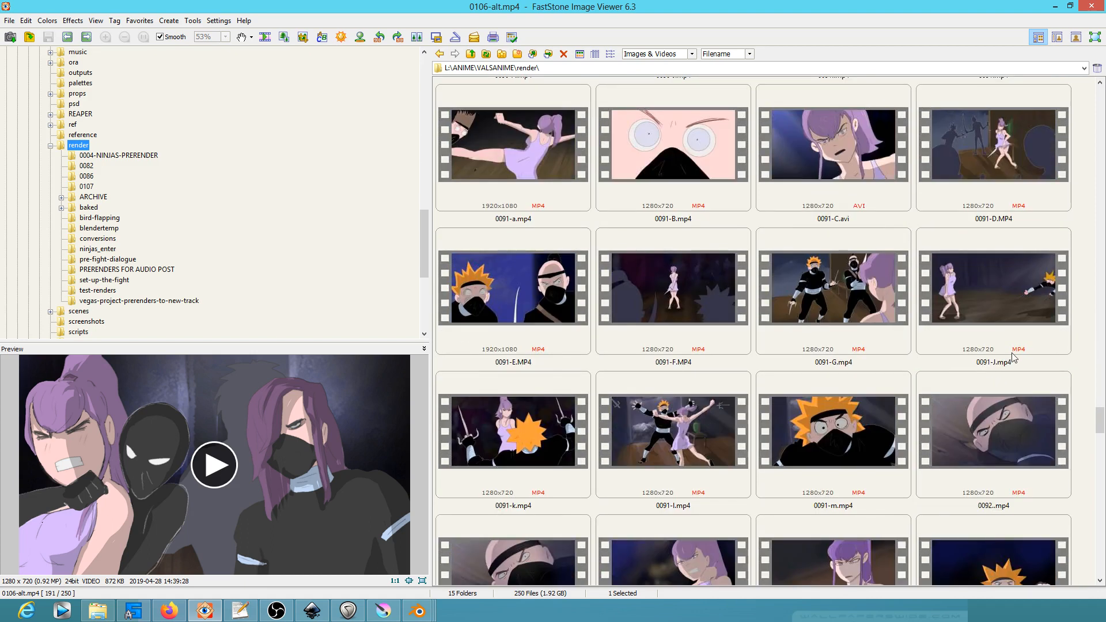
{"action": "mouse_move", "coordinate": [1008, 353]}
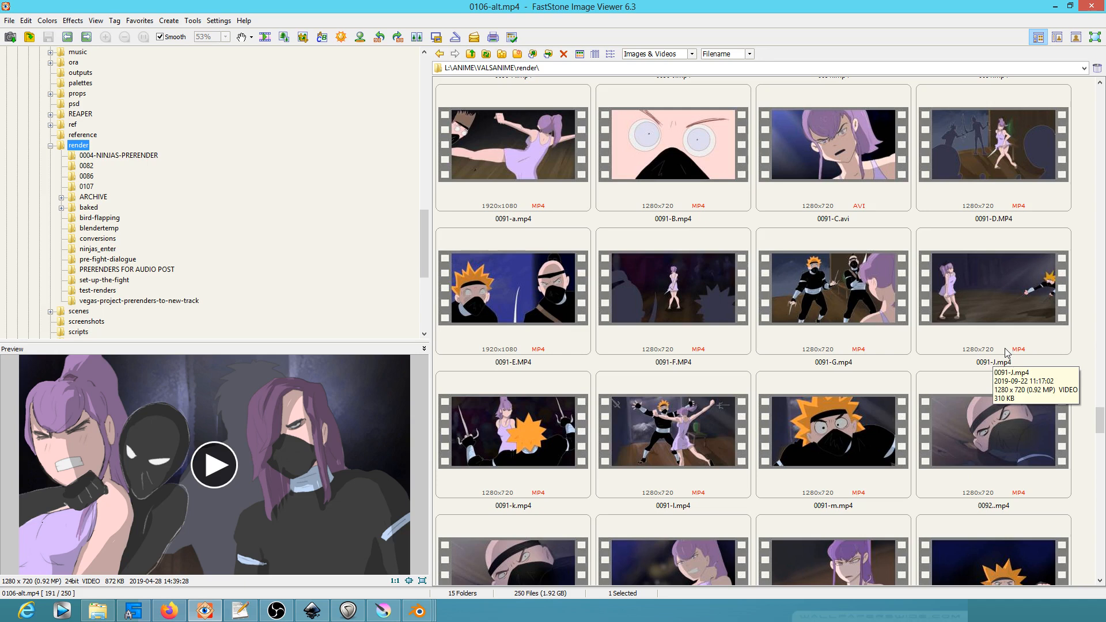
{"action": "scroll", "coordinate": [1007, 352], "scroll_direction": "up", "scroll_amount": 2}
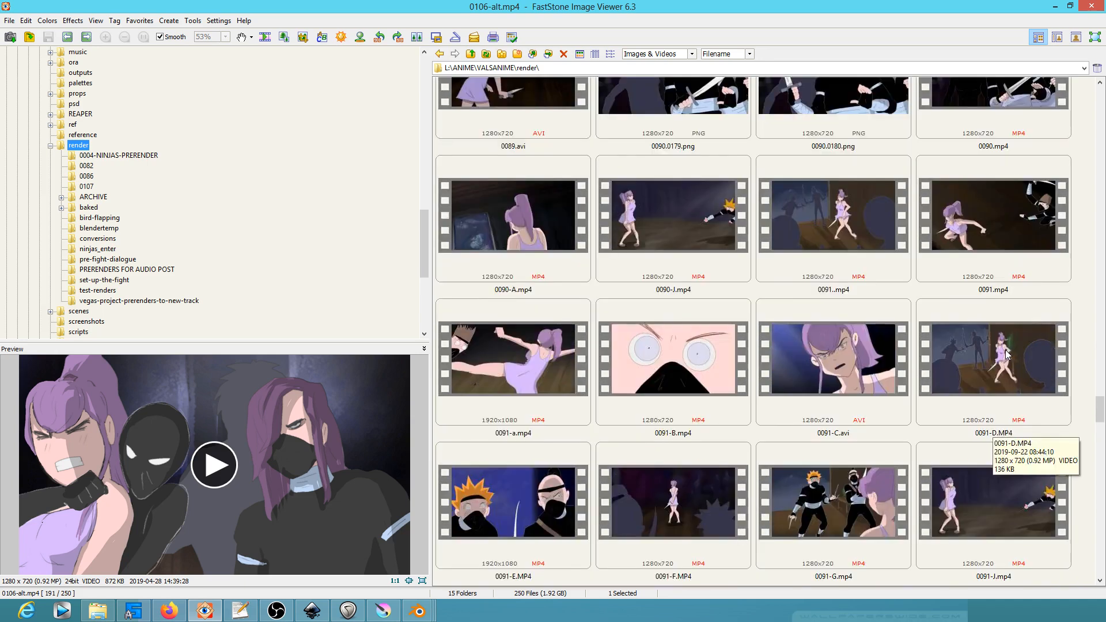
{"action": "scroll", "coordinate": [985, 345], "scroll_direction": "up", "scroll_amount": 6}
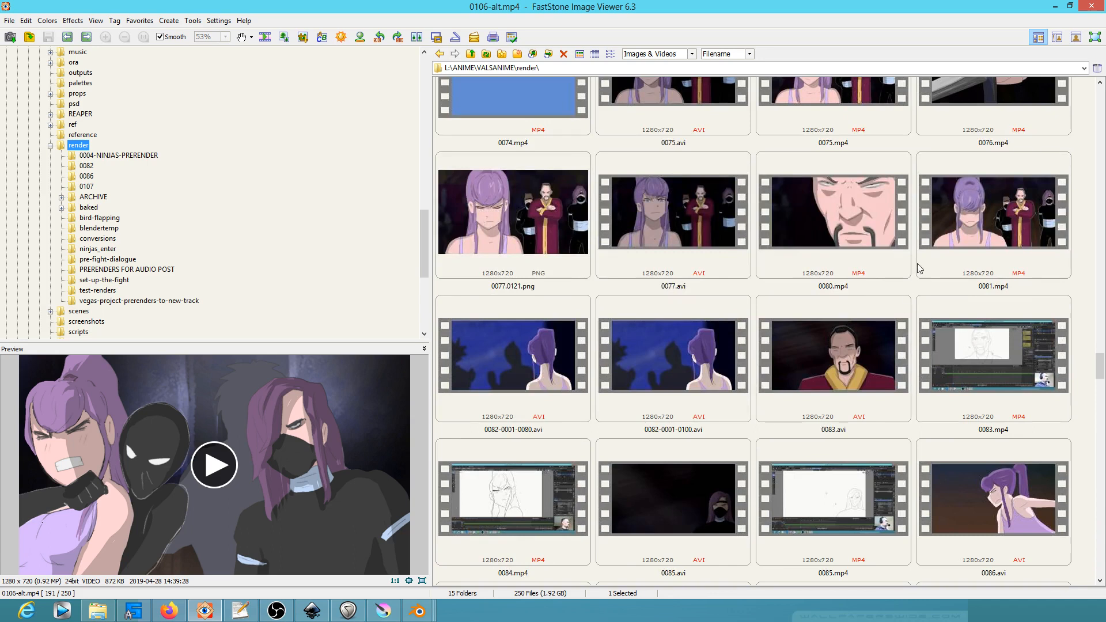
{"action": "scroll", "coordinate": [873, 237], "scroll_direction": "up", "scroll_amount": 2}
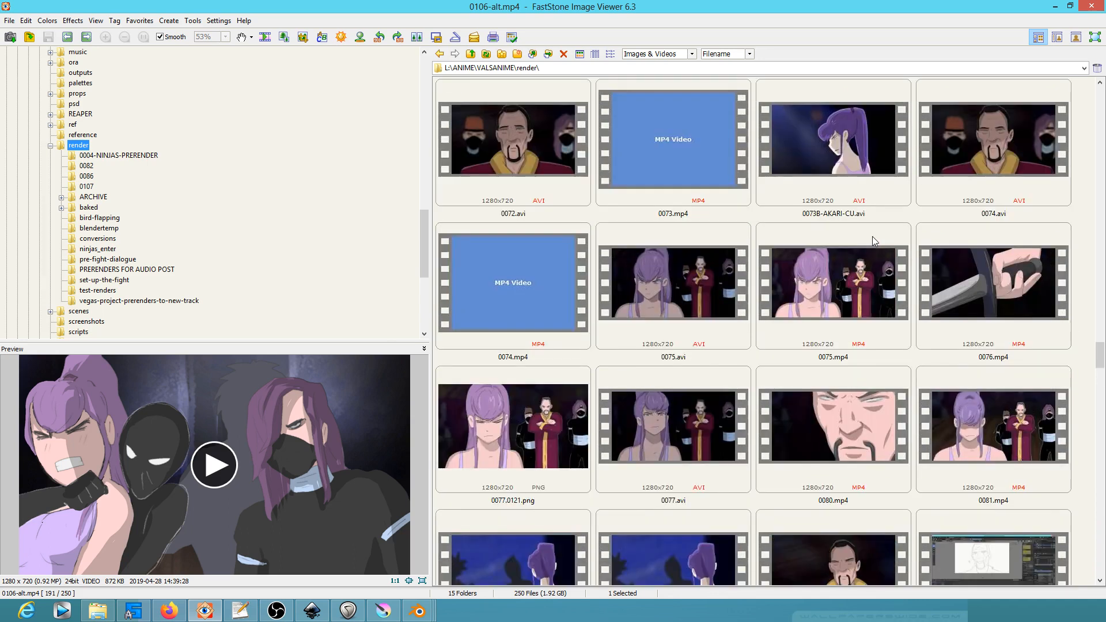
{"action": "scroll", "coordinate": [872, 237], "scroll_direction": "up", "scroll_amount": 4}
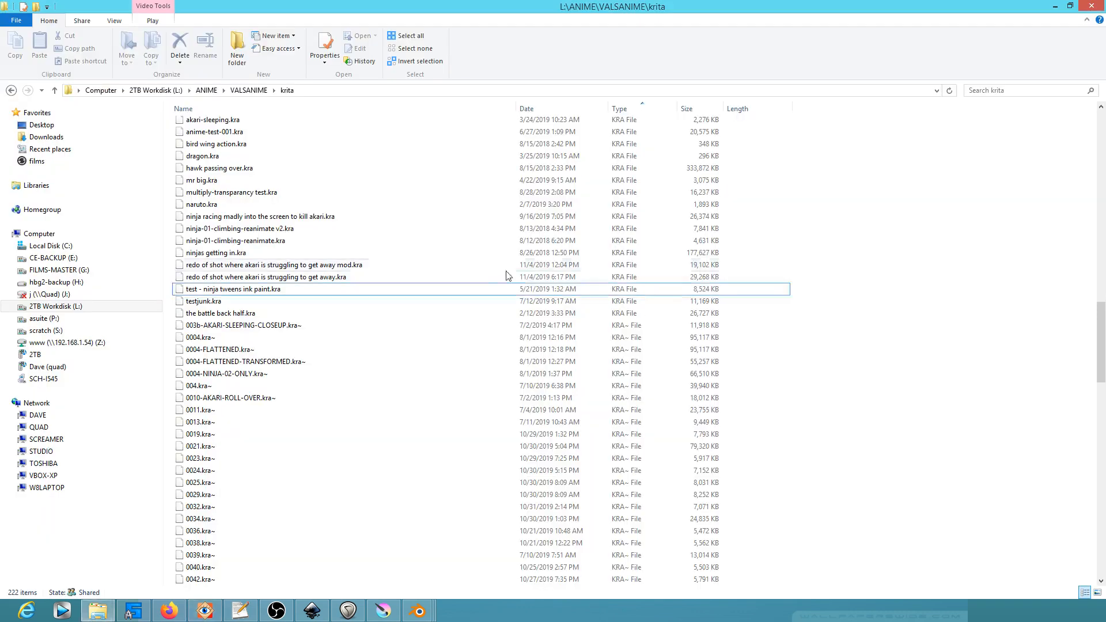
In File Explorer, open the VALSANIME render folder and select the new render 01060001-0170.avi.
{"action": "left_click", "coordinate": [249, 90]}
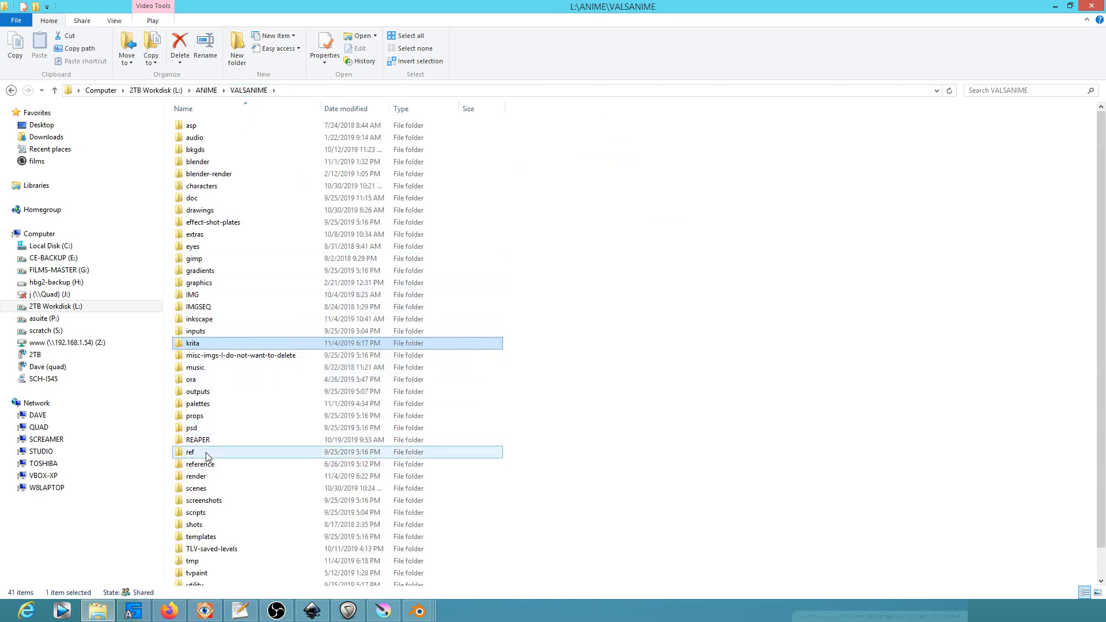
{"action": "double_click", "coordinate": [201, 476]}
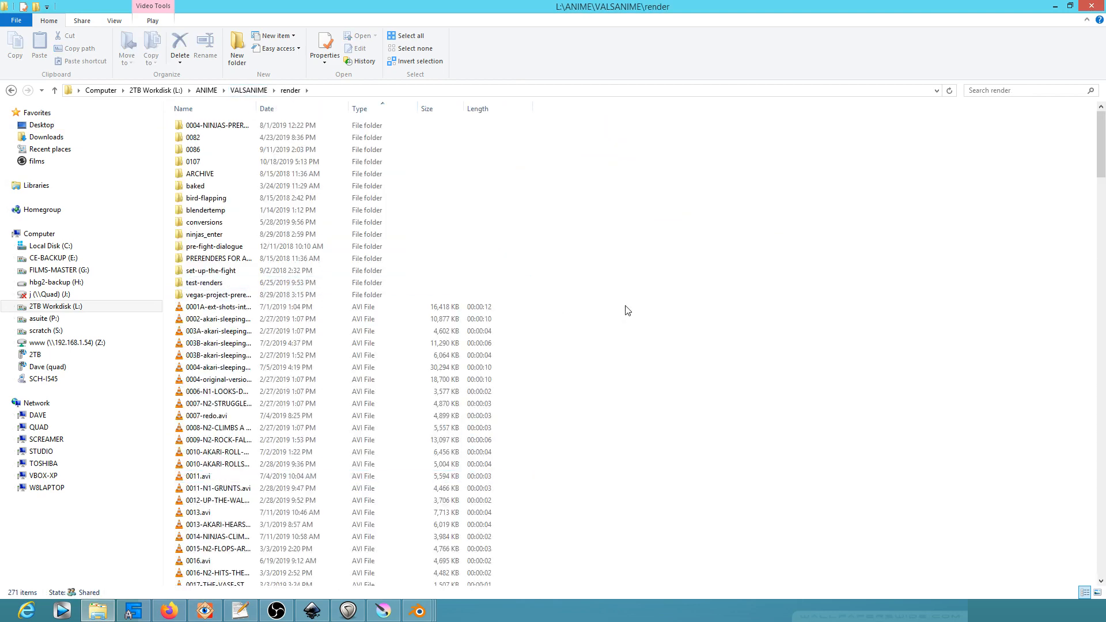
{"action": "scroll", "coordinate": [611, 317], "scroll_direction": "down", "scroll_amount": 9}
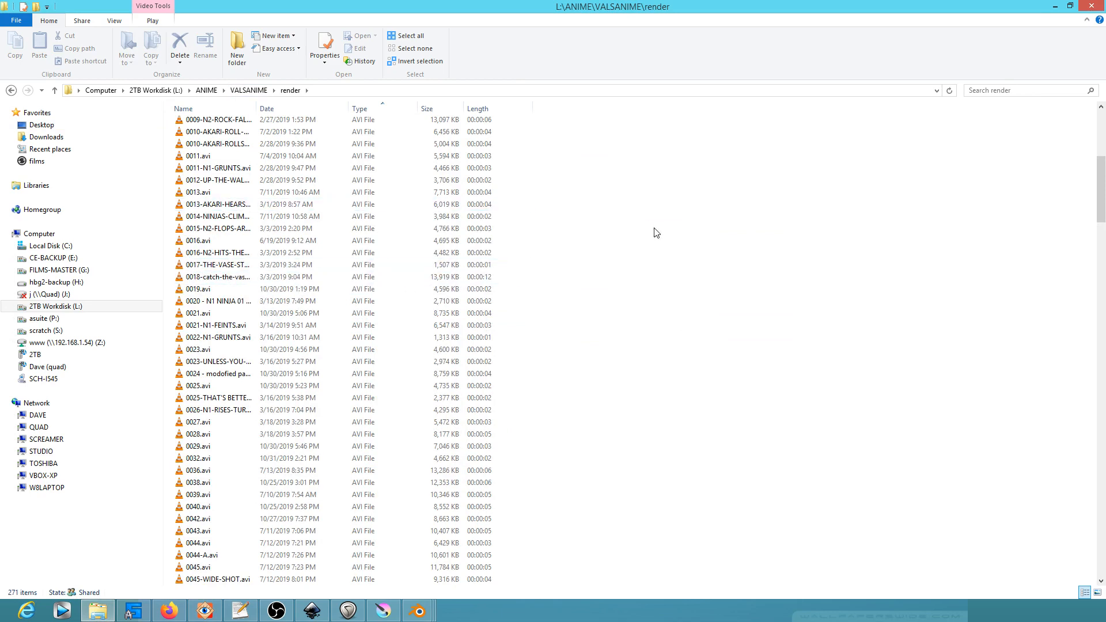
{"action": "scroll", "coordinate": [628, 269], "scroll_direction": "down", "scroll_amount": 20}
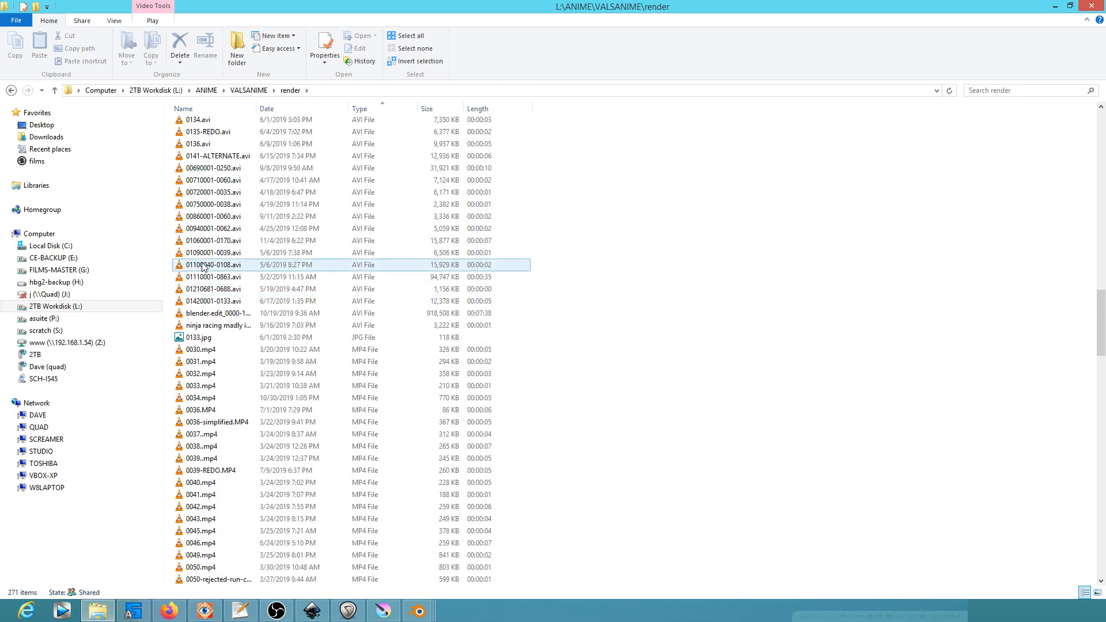
{"action": "left_click", "coordinate": [219, 244]}
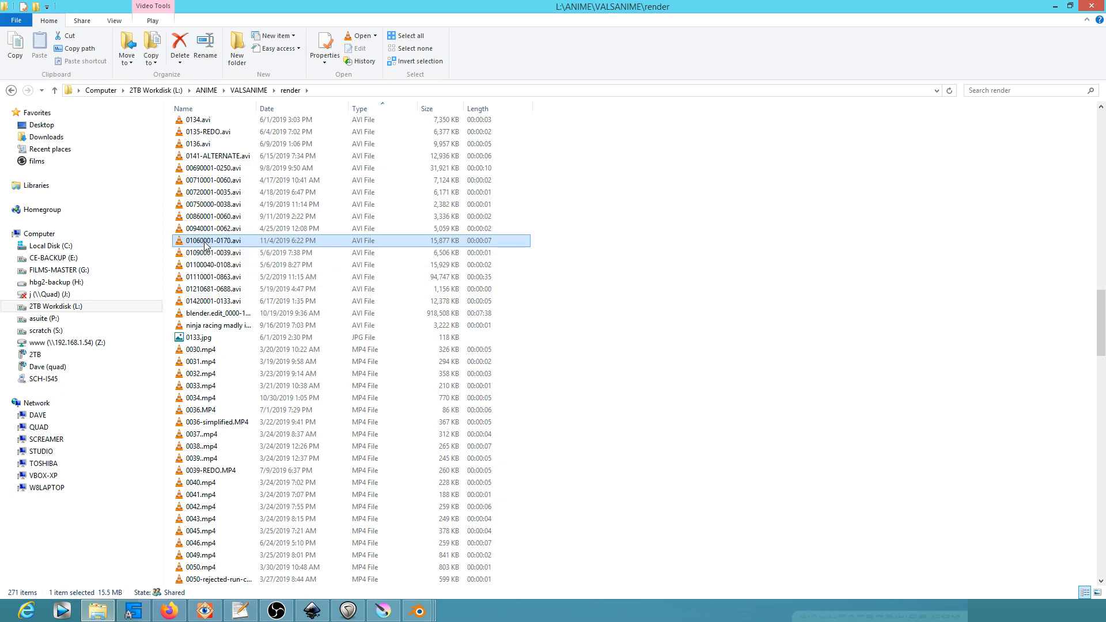
Add 01060001-0170.avi to the opening scene edit's sequencer above the start of the 0106.MP4 strip.
{"action": "left_click_drag", "start_coordinate": [210, 247], "coordinate": [422, 612]}
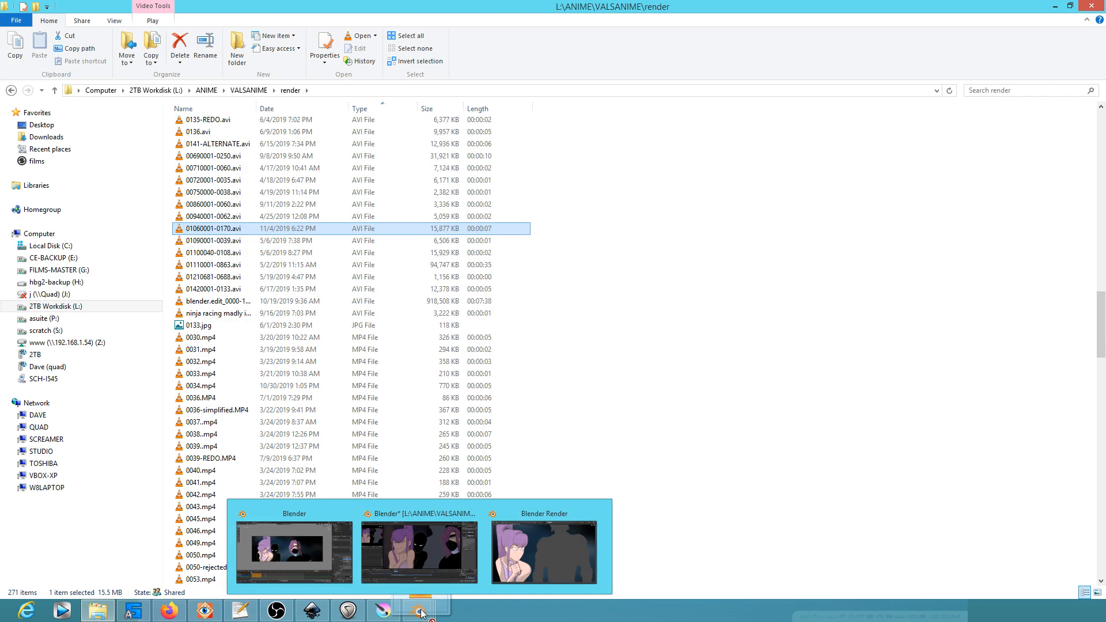
{"action": "left_click_drag", "start_coordinate": [422, 612], "coordinate": [446, 564]}
{"action": "left_click_drag", "start_coordinate": [349, 509], "coordinate": [319, 505]}
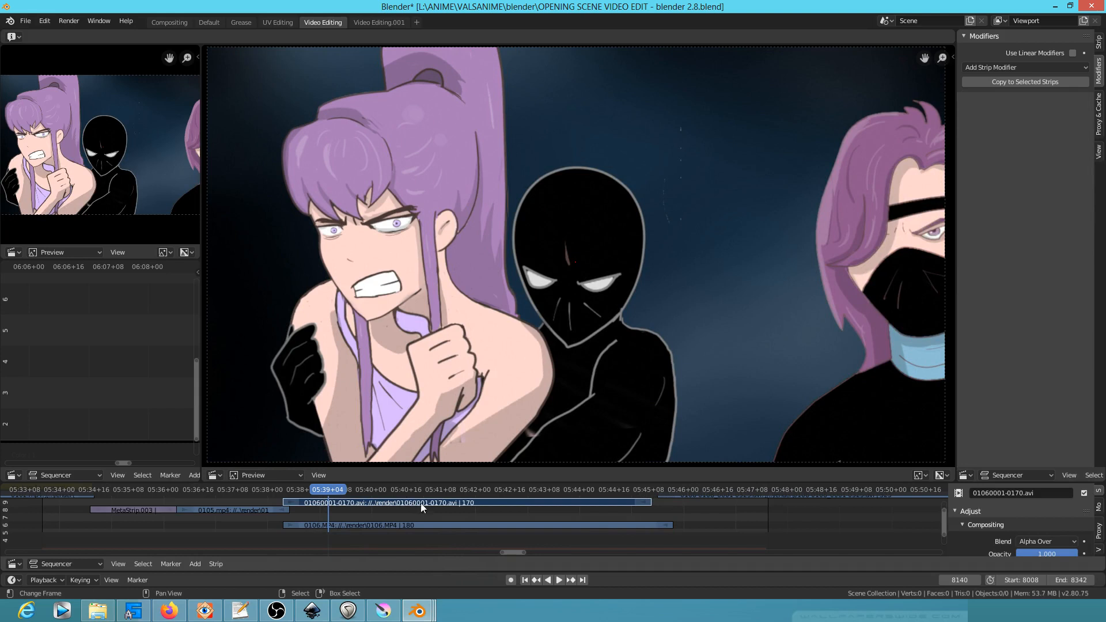
Slide the 01060001-0170.avi strip so that it starts right where the 0105.mp4 strip ends.
{"action": "key", "text": "alt+a"}
{"action": "key", "text": "b"}
{"action": "left_click_drag", "start_coordinate": [390, 499], "coordinate": [389, 507]}
{"action": "key", "text": "g"}
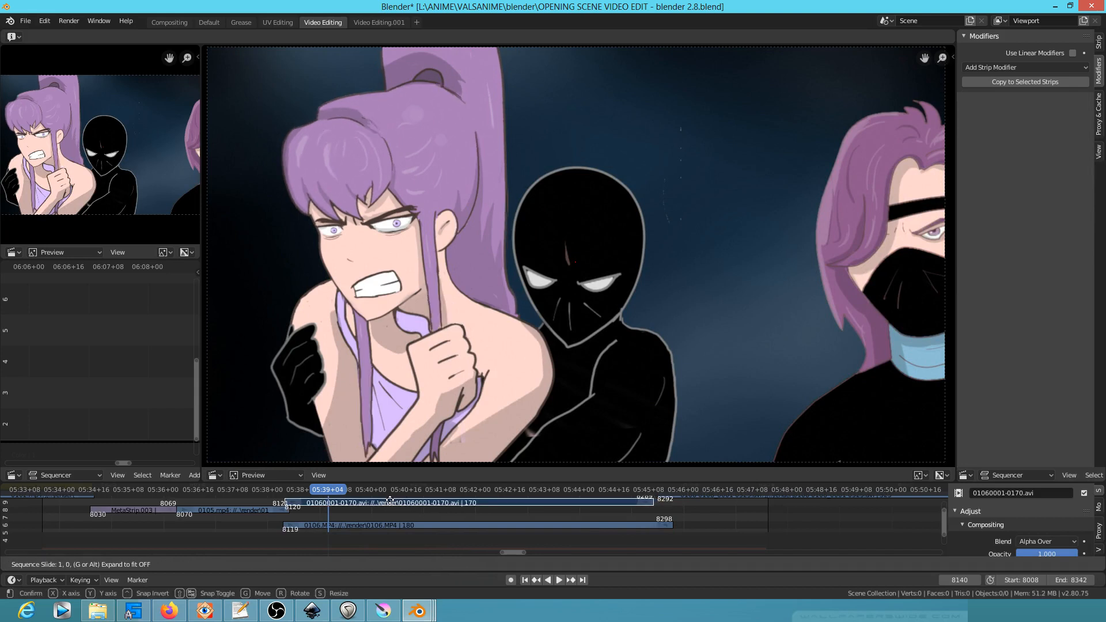
{"action": "left_click", "coordinate": [395, 504]}
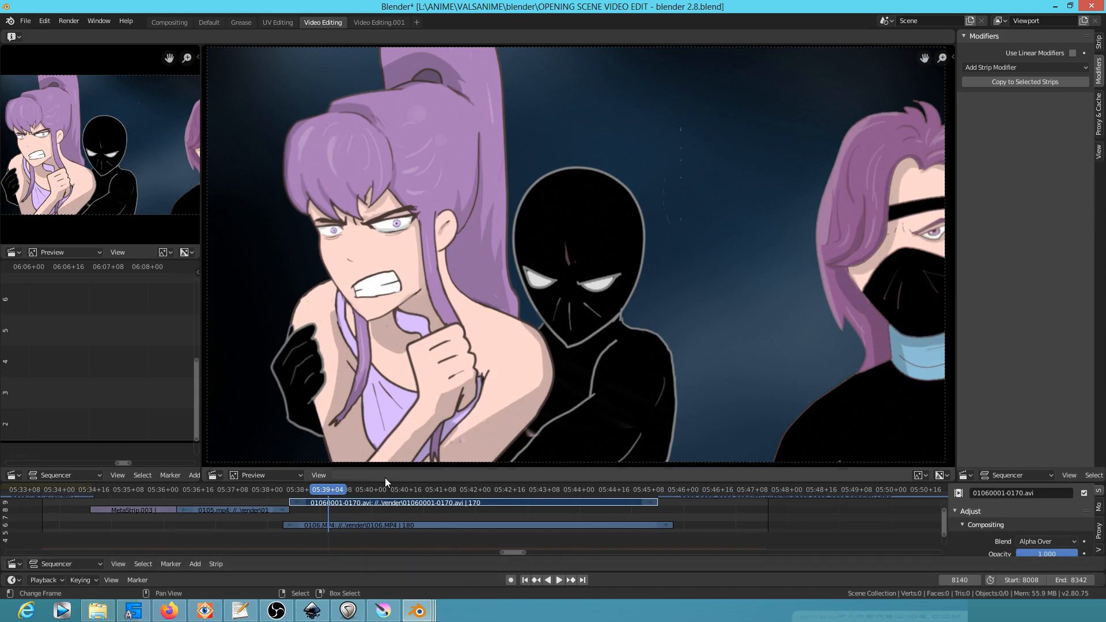
Play the edit from the 0105.mp4 strip through to the end of the new clip.
{"action": "scroll", "coordinate": [599, 364], "scroll_direction": "up", "scroll_amount": 2}
{"action": "scroll", "coordinate": [599, 372], "scroll_direction": "down", "scroll_amount": 1}
{"action": "left_click", "coordinate": [244, 521]}
{"action": "key", "text": "space"}
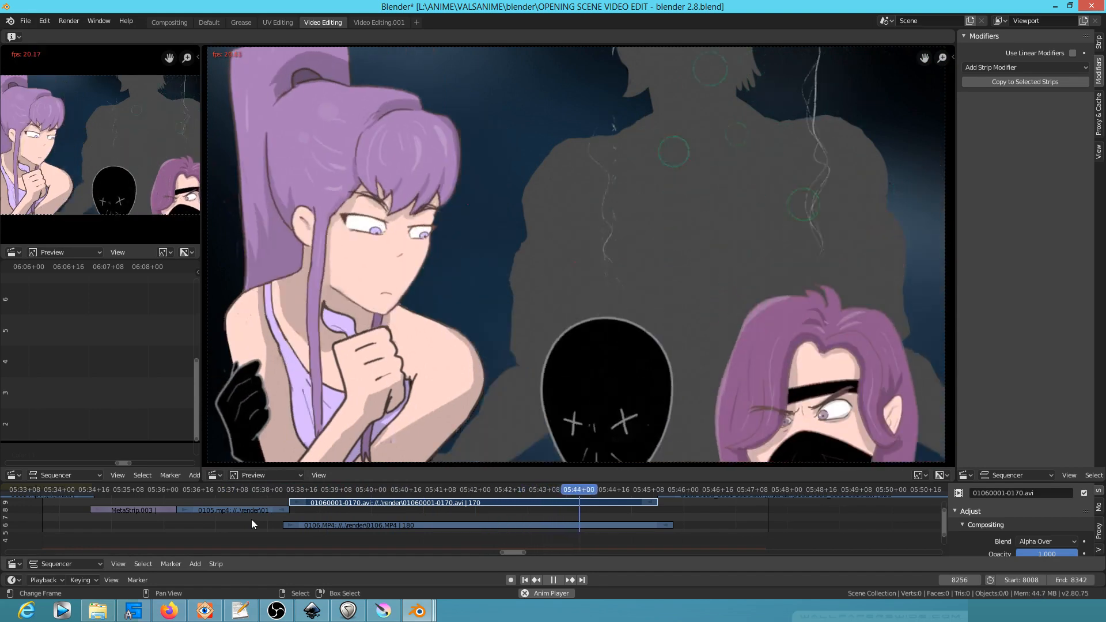
{"action": "key", "text": "space"}
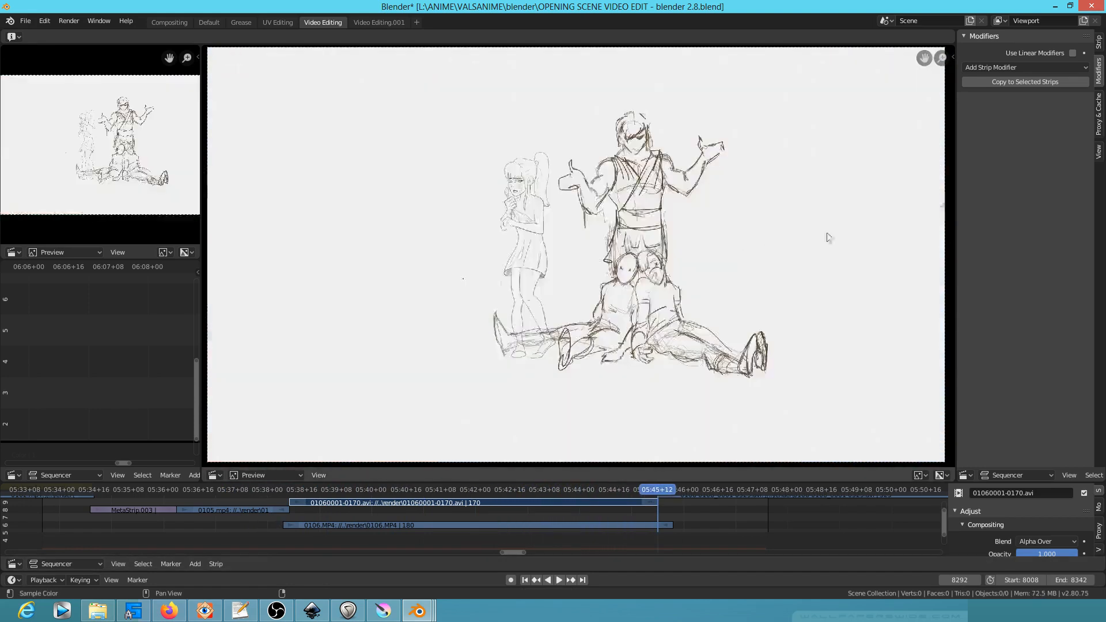
At frame 8240, darken the new clip with a Curves modifier, lowering the midtones and the white point to about 0.69.
{"action": "left_click", "coordinate": [544, 513]}
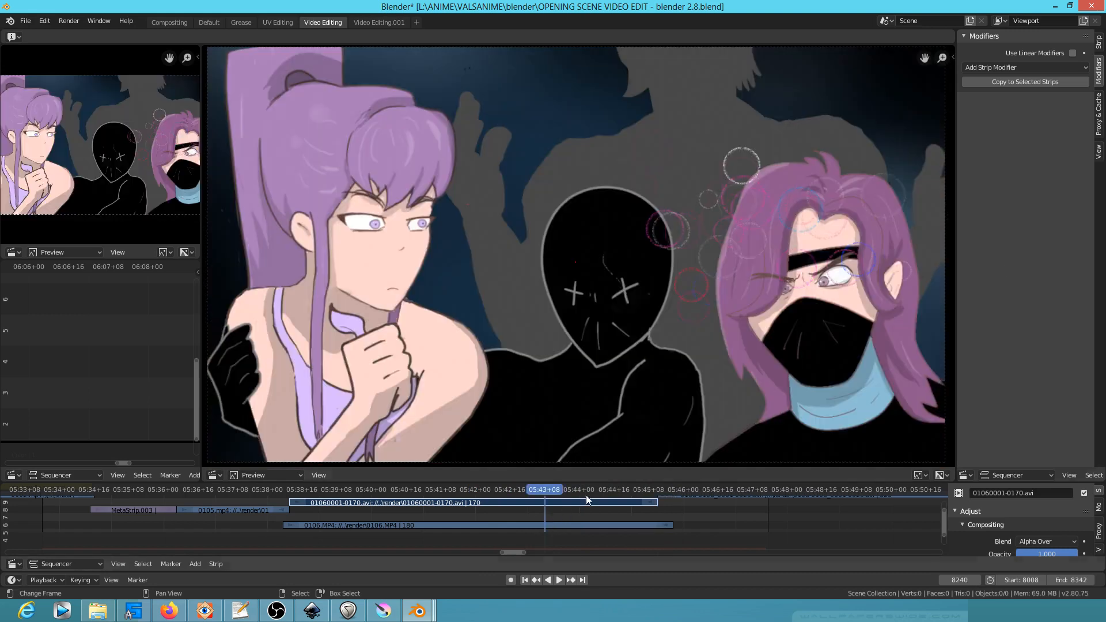
{"action": "left_click", "coordinate": [1018, 68]}
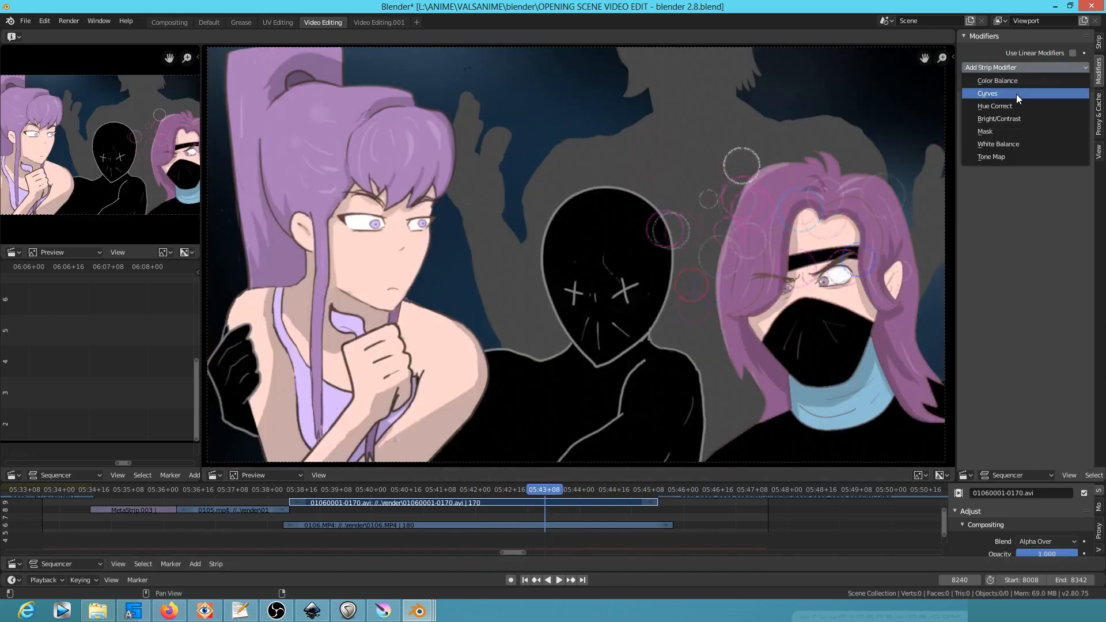
{"action": "left_click", "coordinate": [1016, 94]}
{"action": "left_click_drag", "start_coordinate": [1081, 180], "coordinate": [1033, 235]}
{"action": "left_click", "coordinate": [1084, 203]}
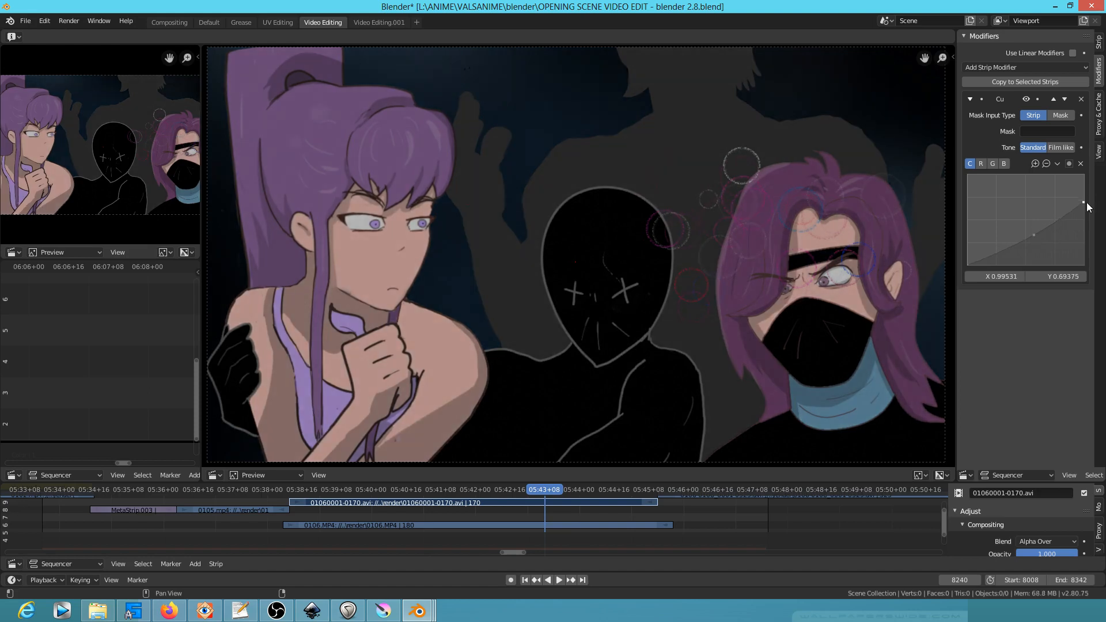
Play the edit from frame 8101 to review the darkened clip.
{"action": "left_click", "coordinate": [245, 524]}
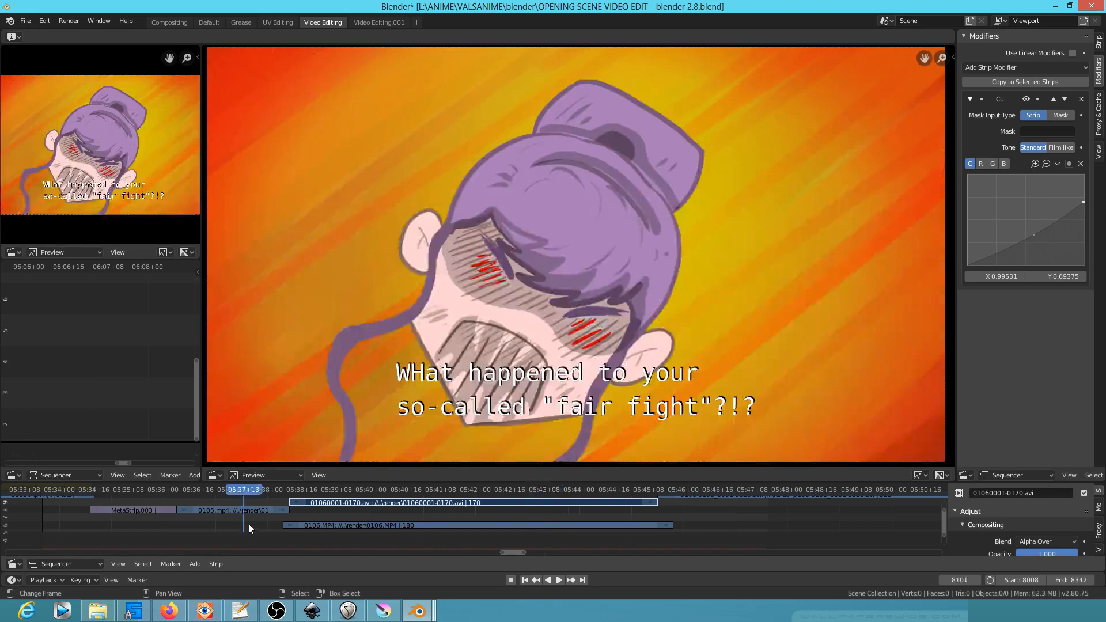
{"action": "key", "text": "space"}
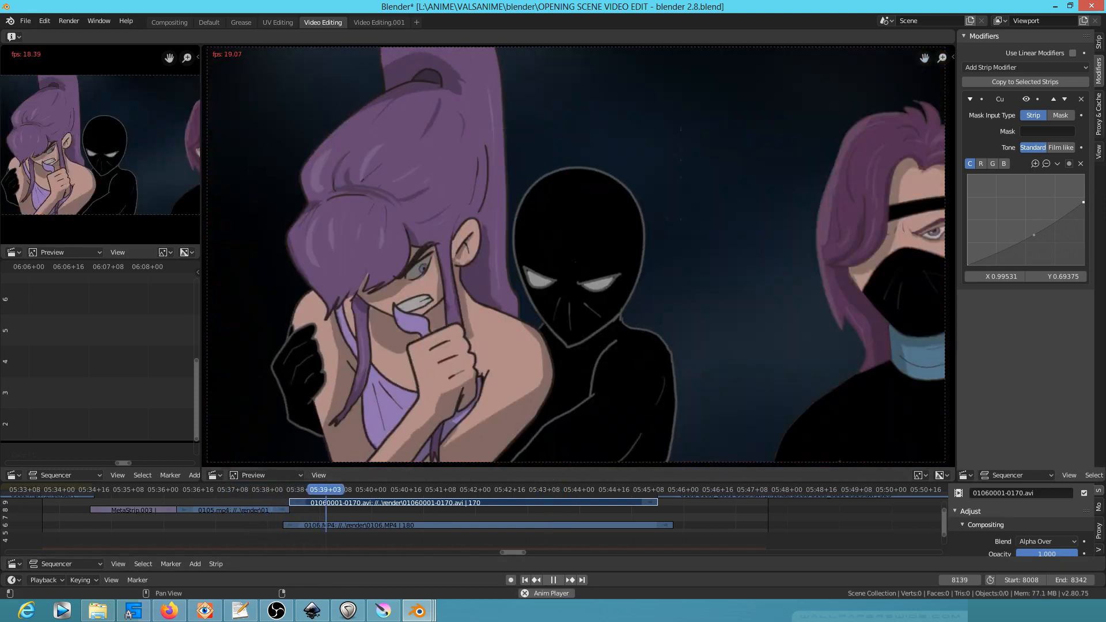